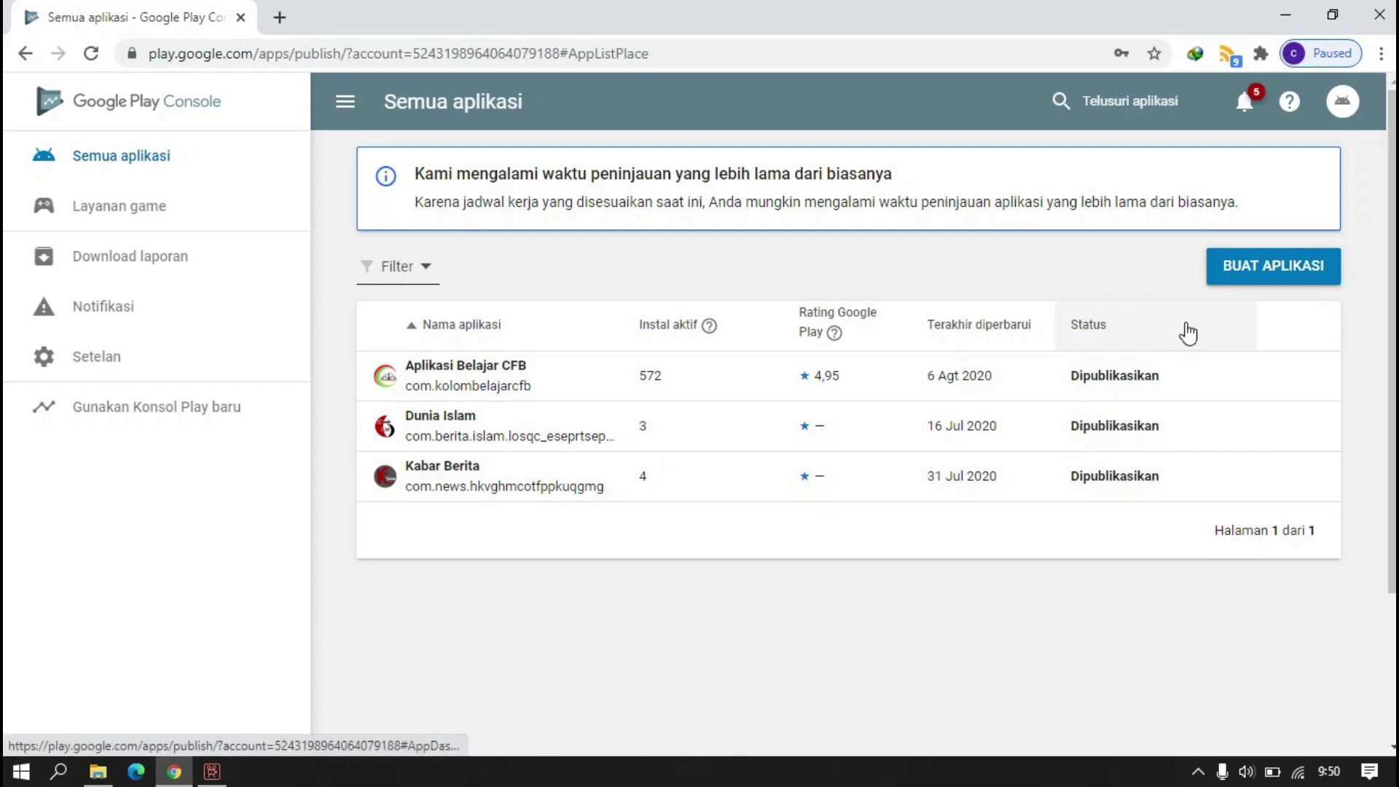
- Open the Buat aplikasi dialog from the All apps page
click(1224, 277)
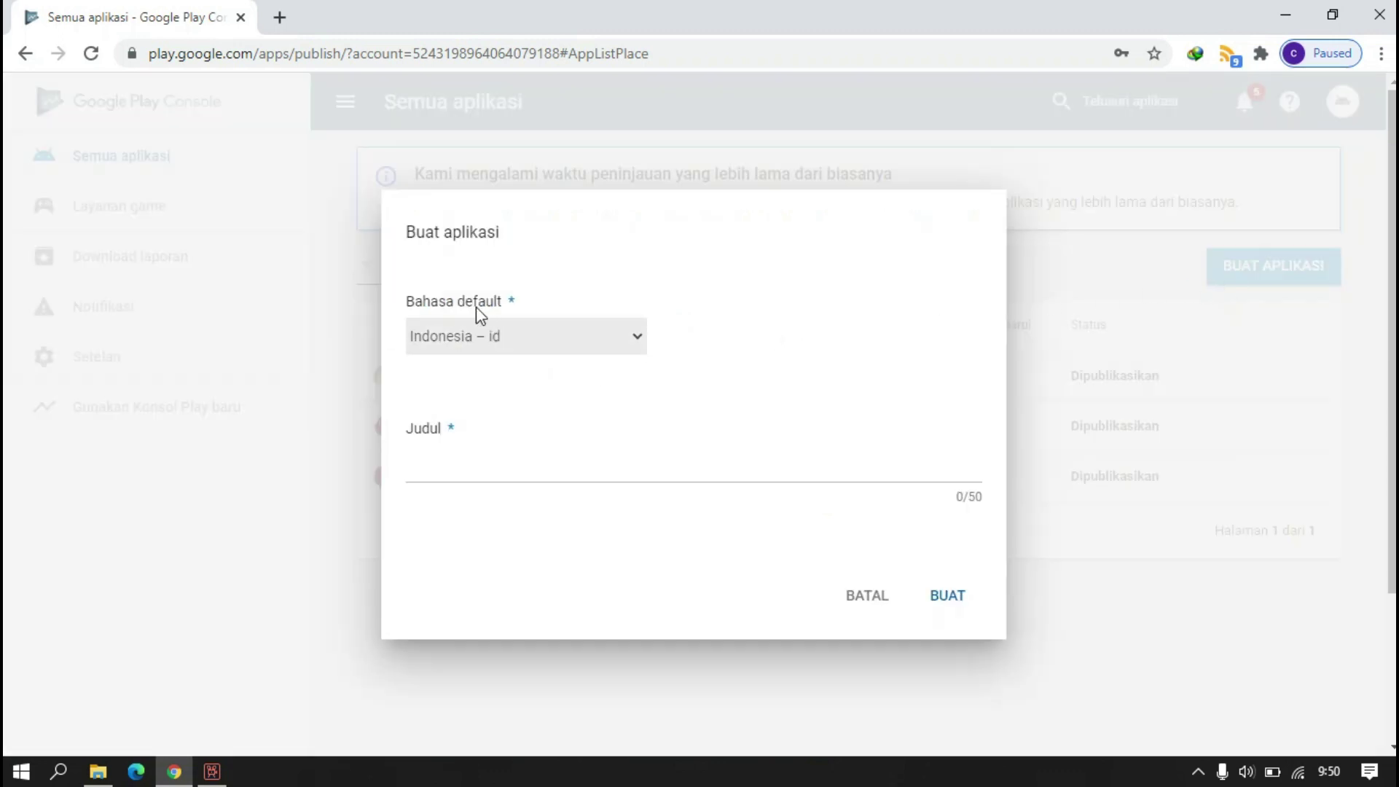
- Create the app 'Berita' with default language Indonesia – id
click(491, 465)
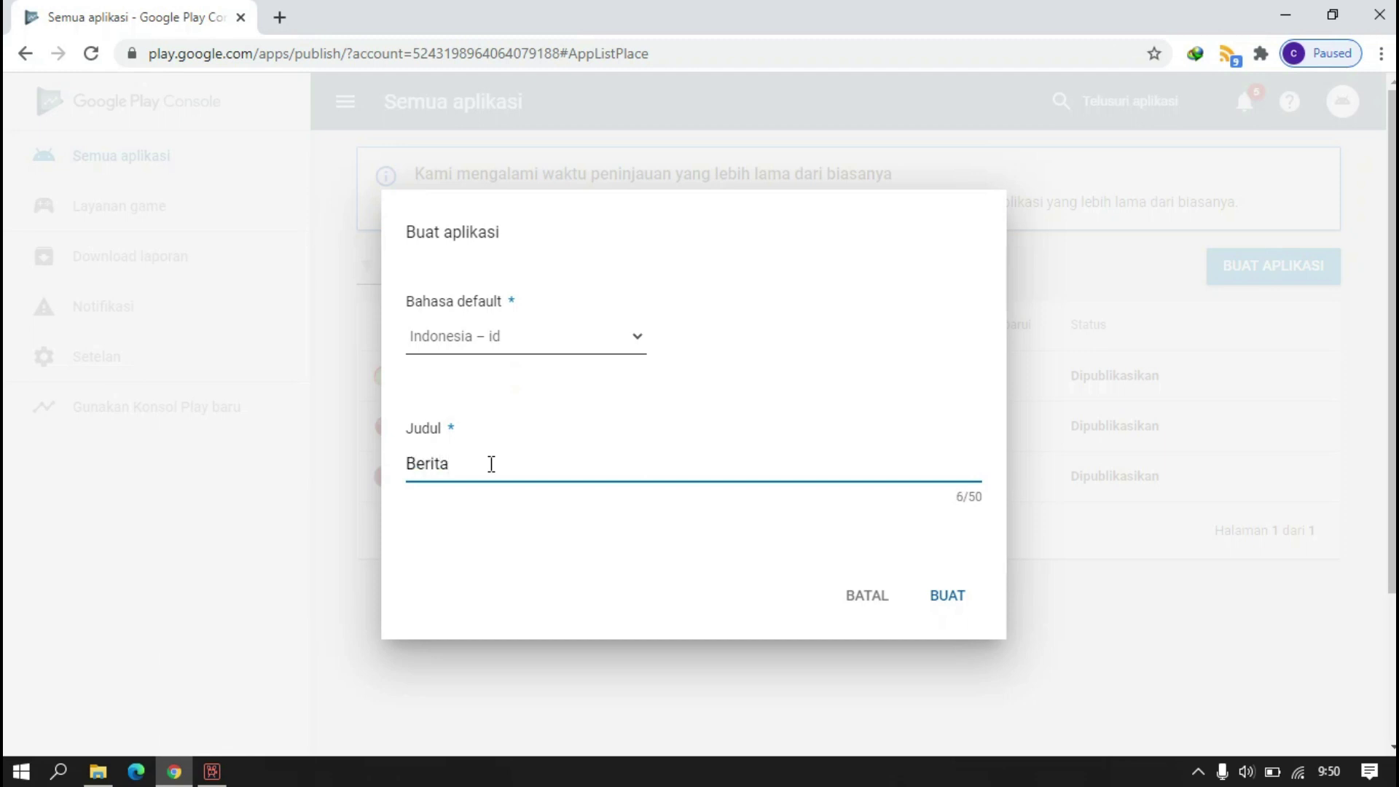
click(943, 606)
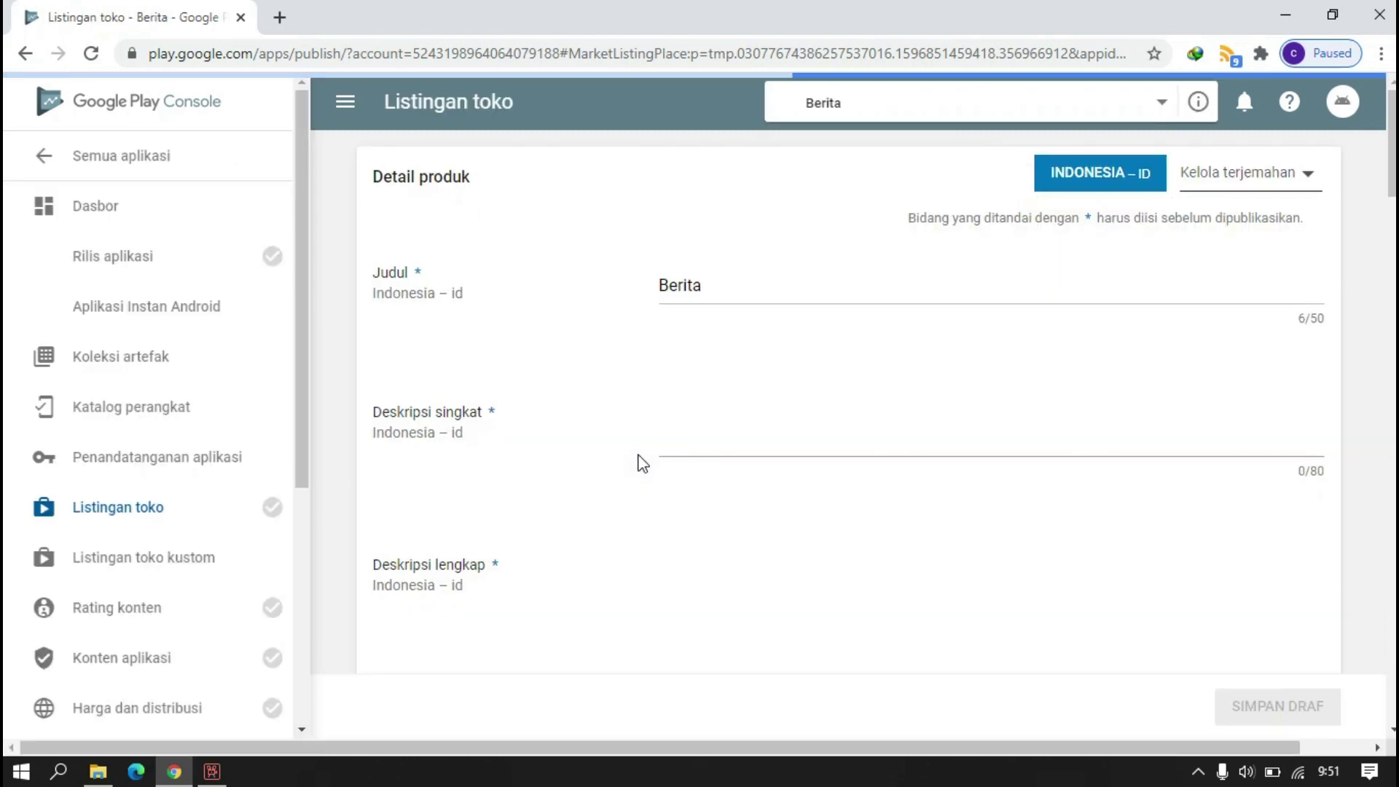
mouse_move(275, 245)
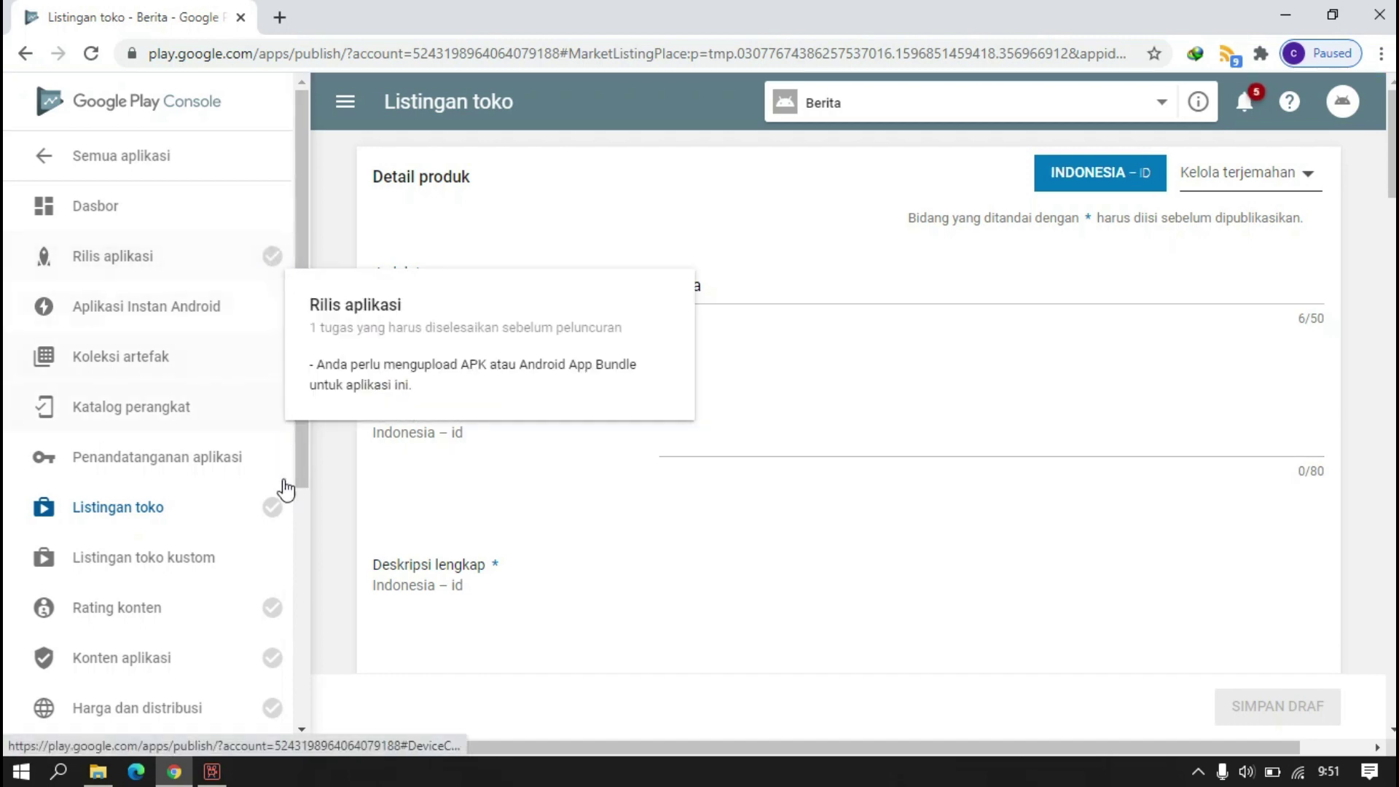
scroll(277, 496, down, 3)
mouse_move(274, 300)
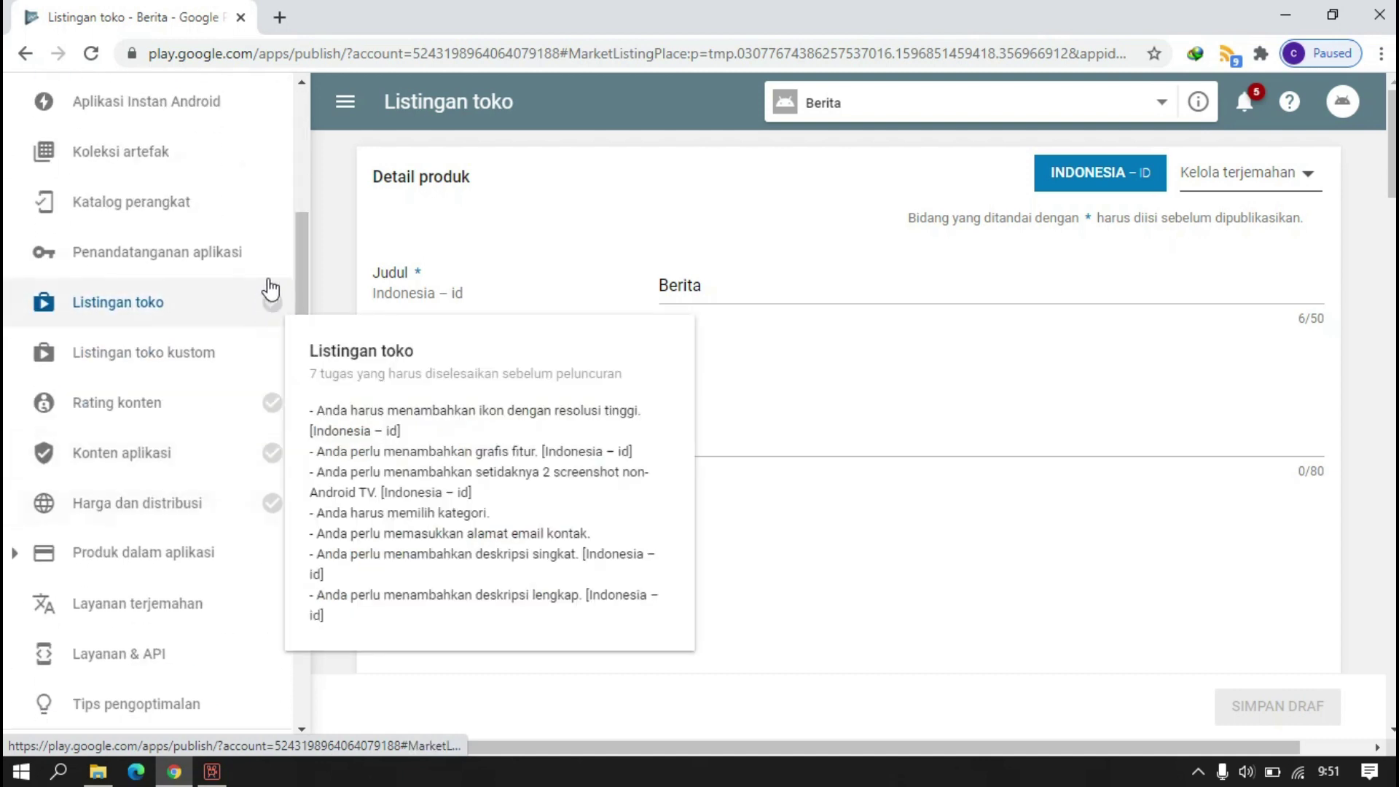
mouse_move(272, 406)
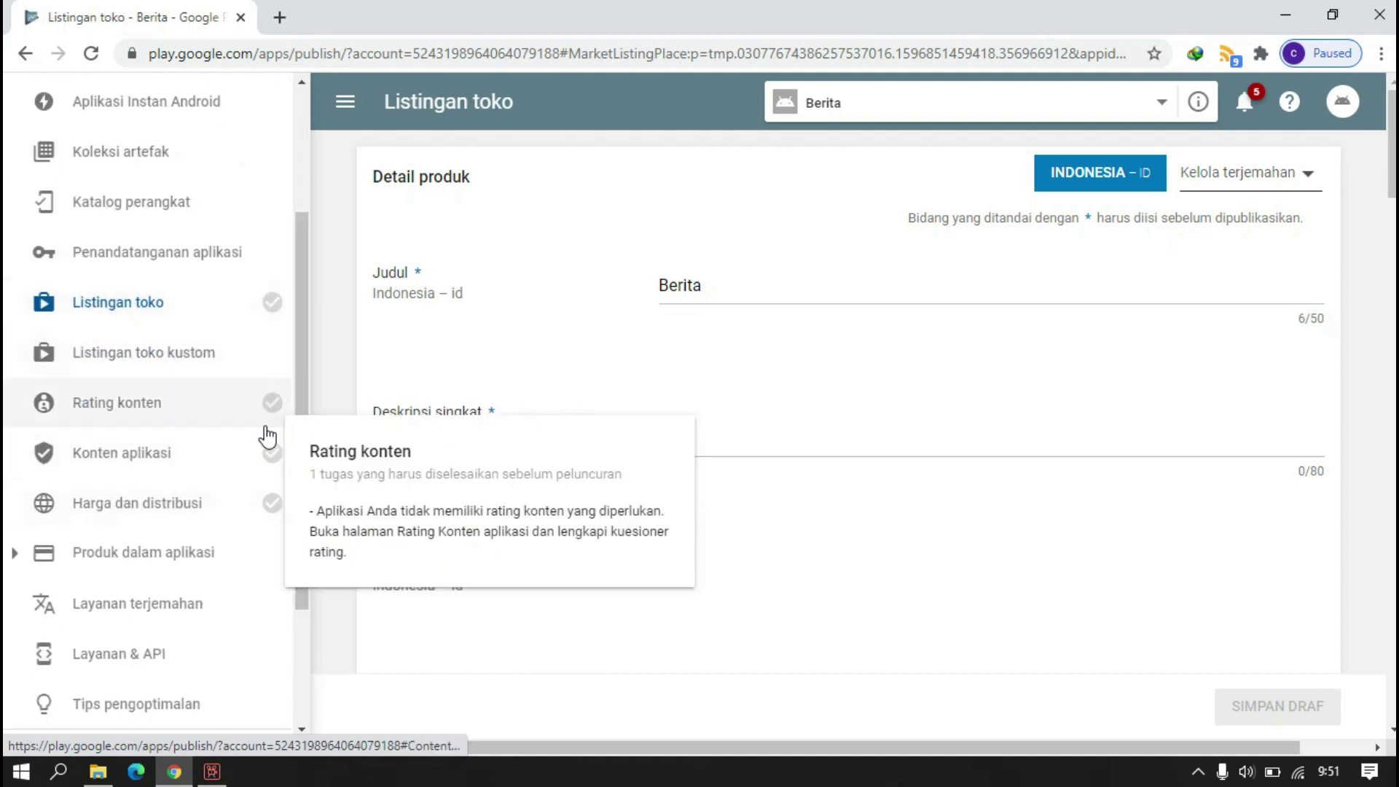
mouse_move(271, 450)
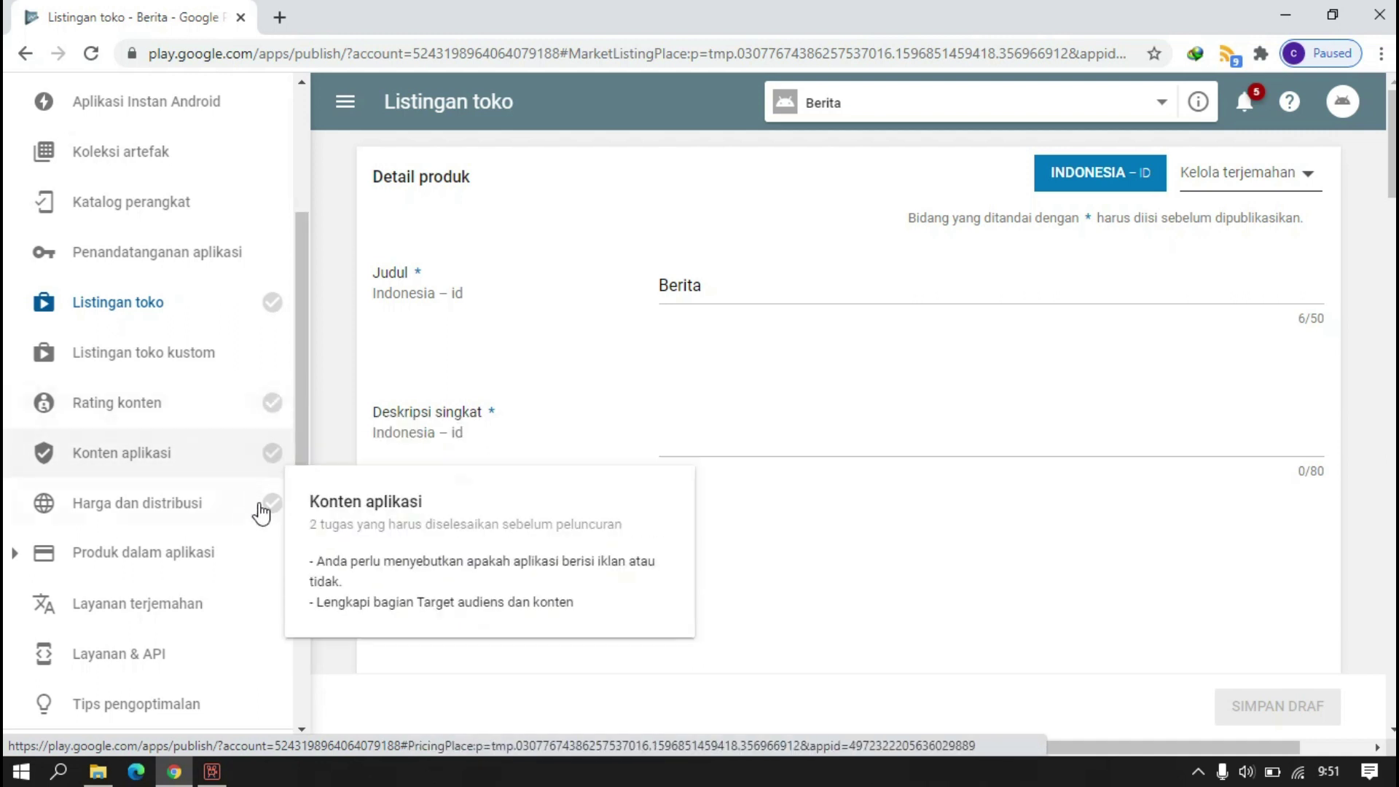
scroll(260, 505, down, 3)
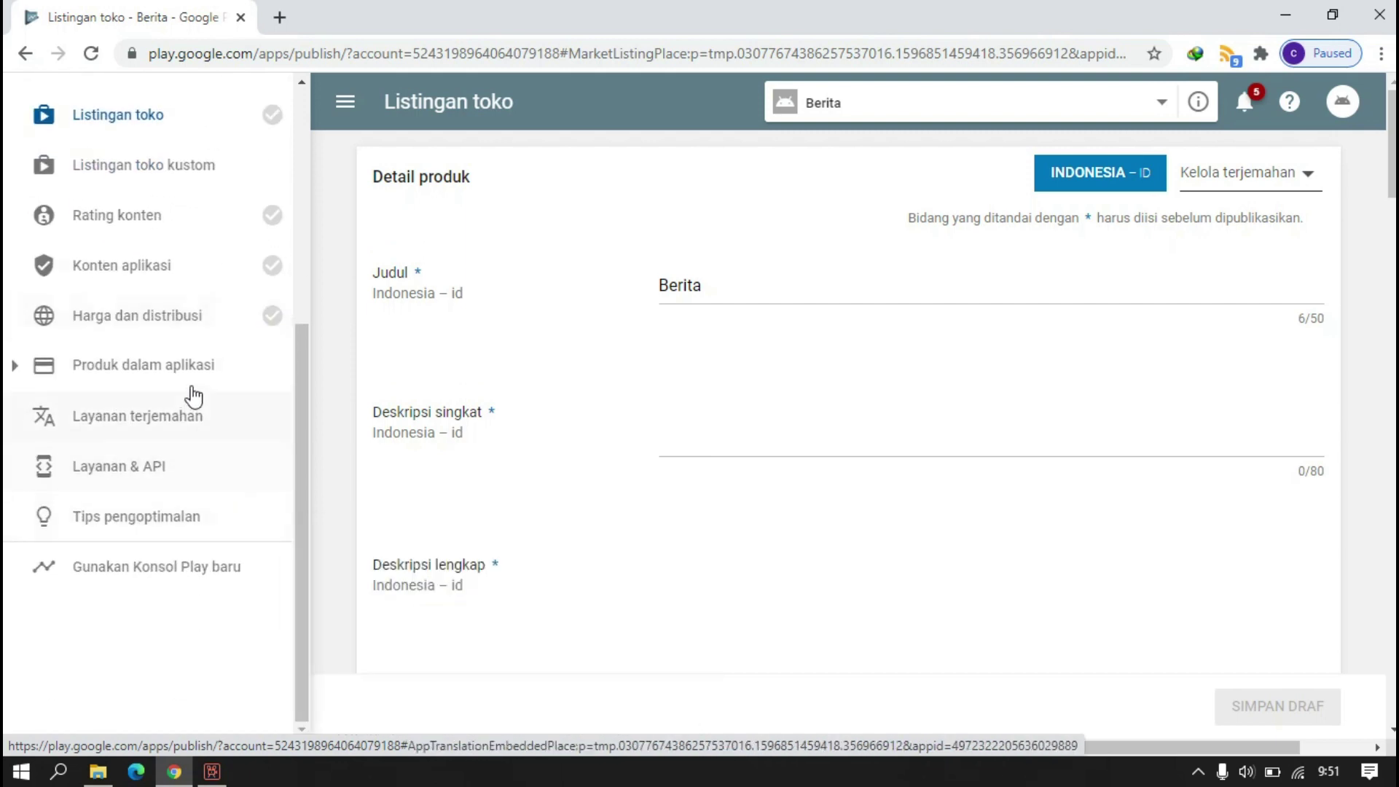
scroll(194, 397, up, 5)
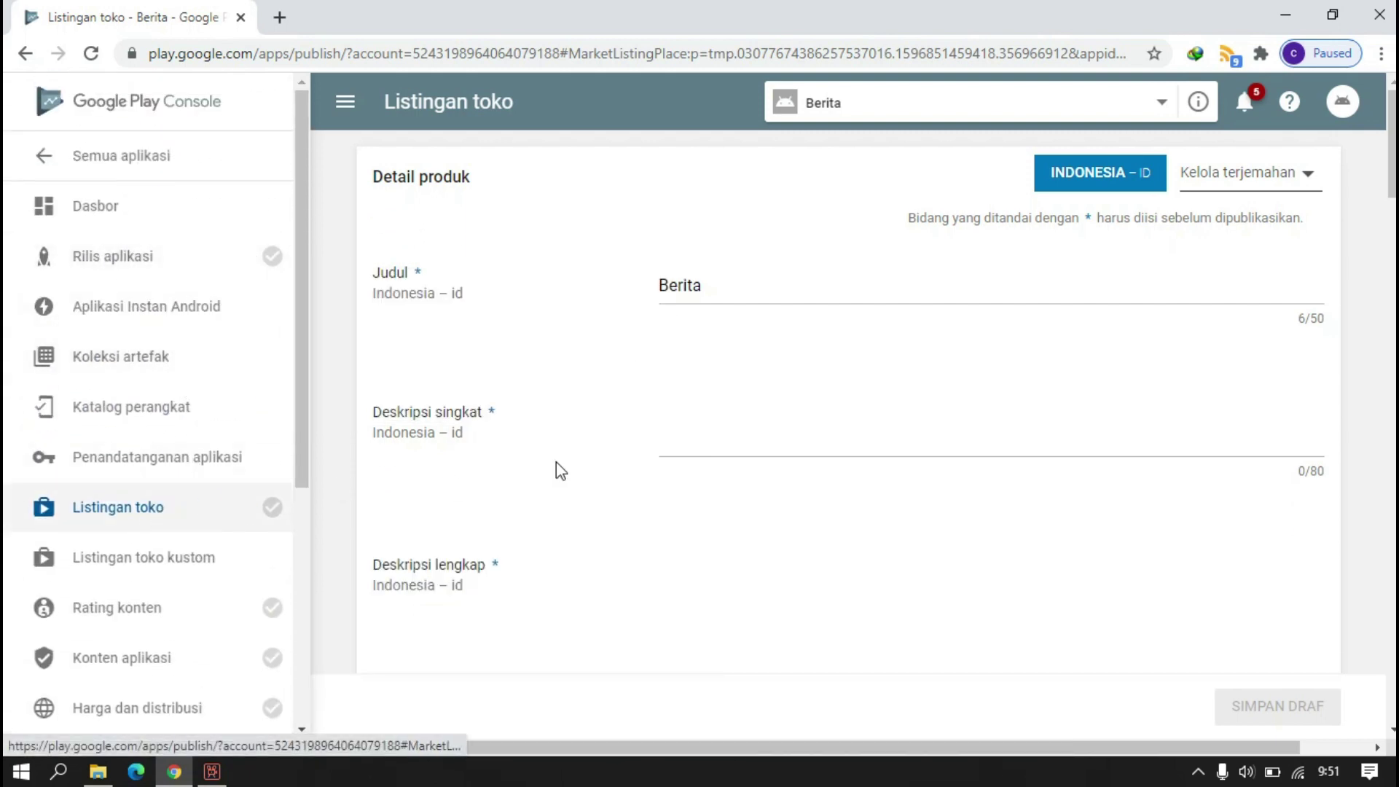
- Enter the short description 'berisi berita update' and begin the full description about Indonesian news
click(703, 420)
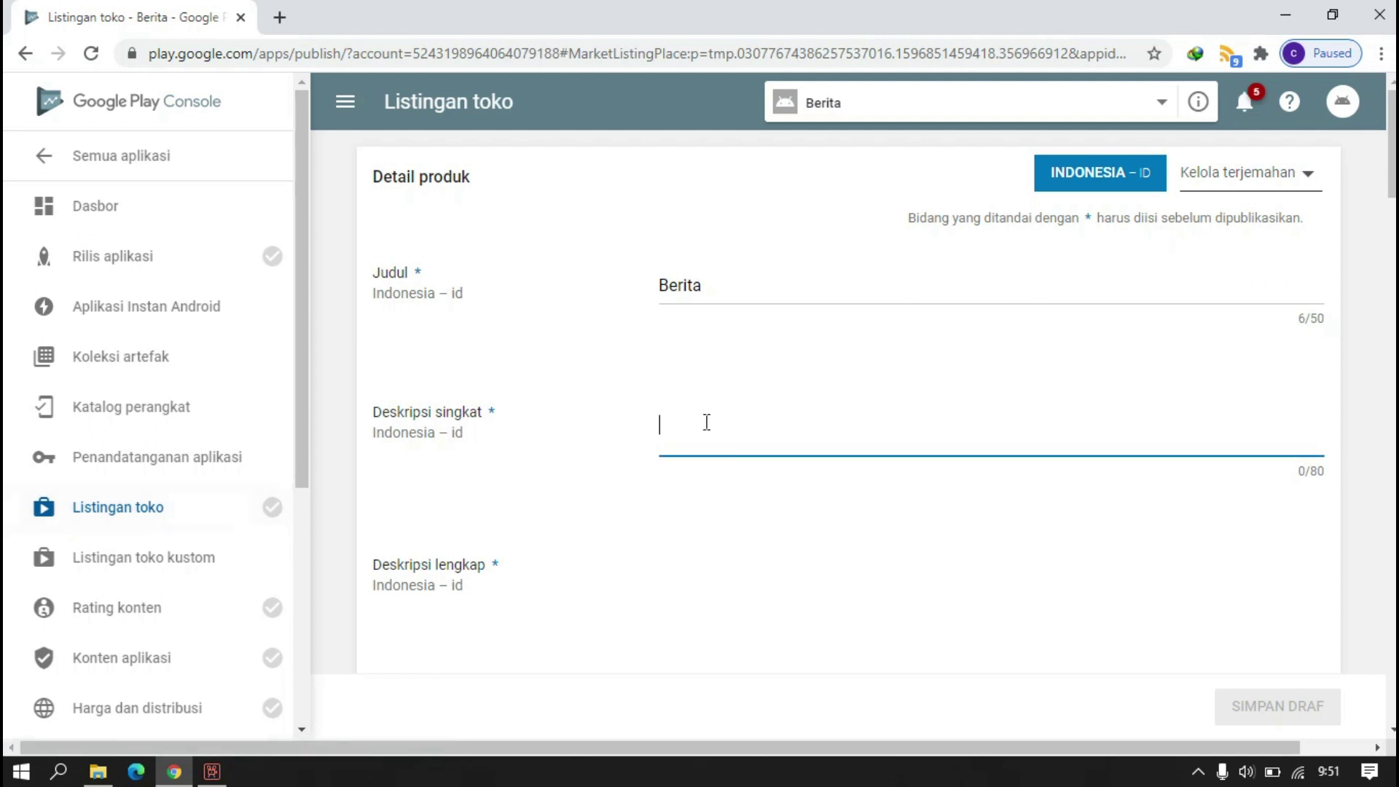
text(berisi berita update)
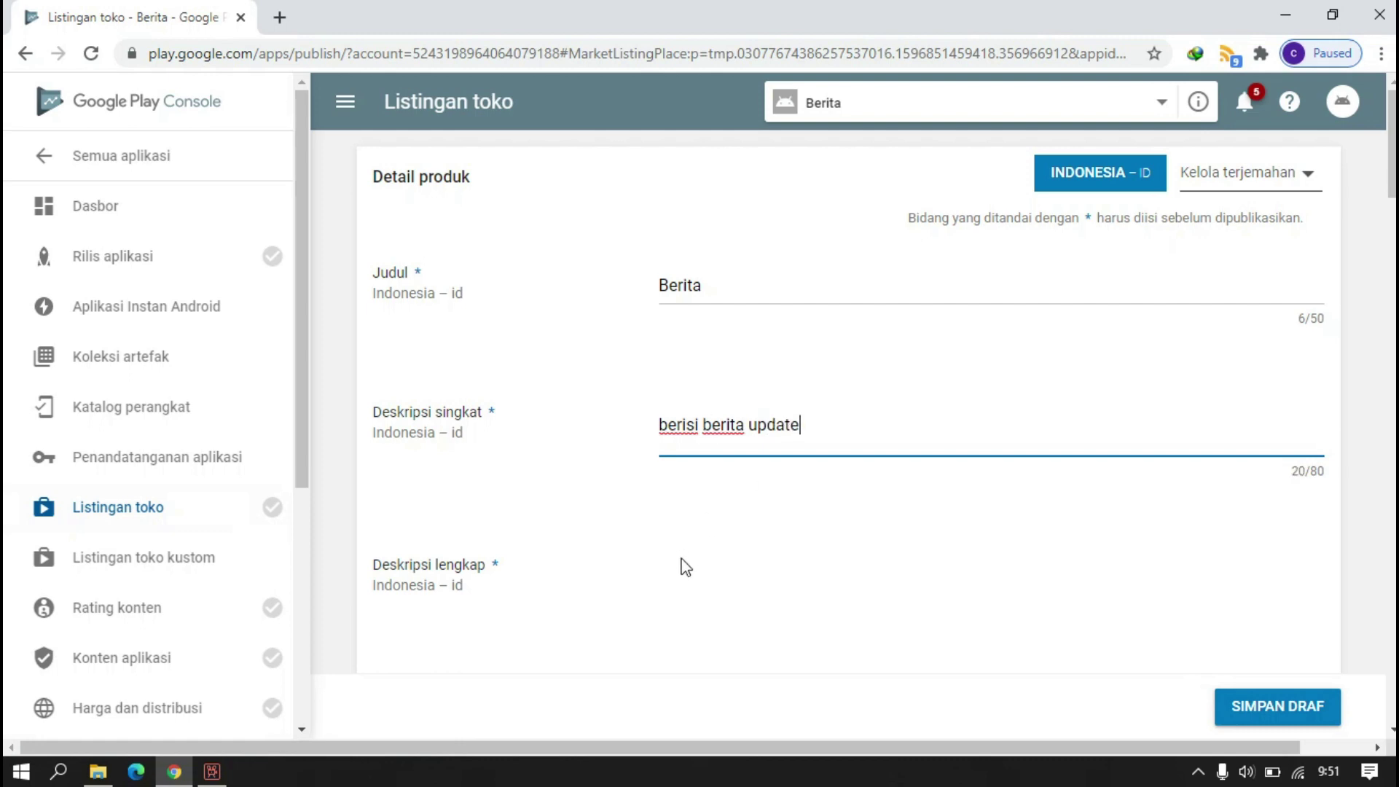
click(683, 562)
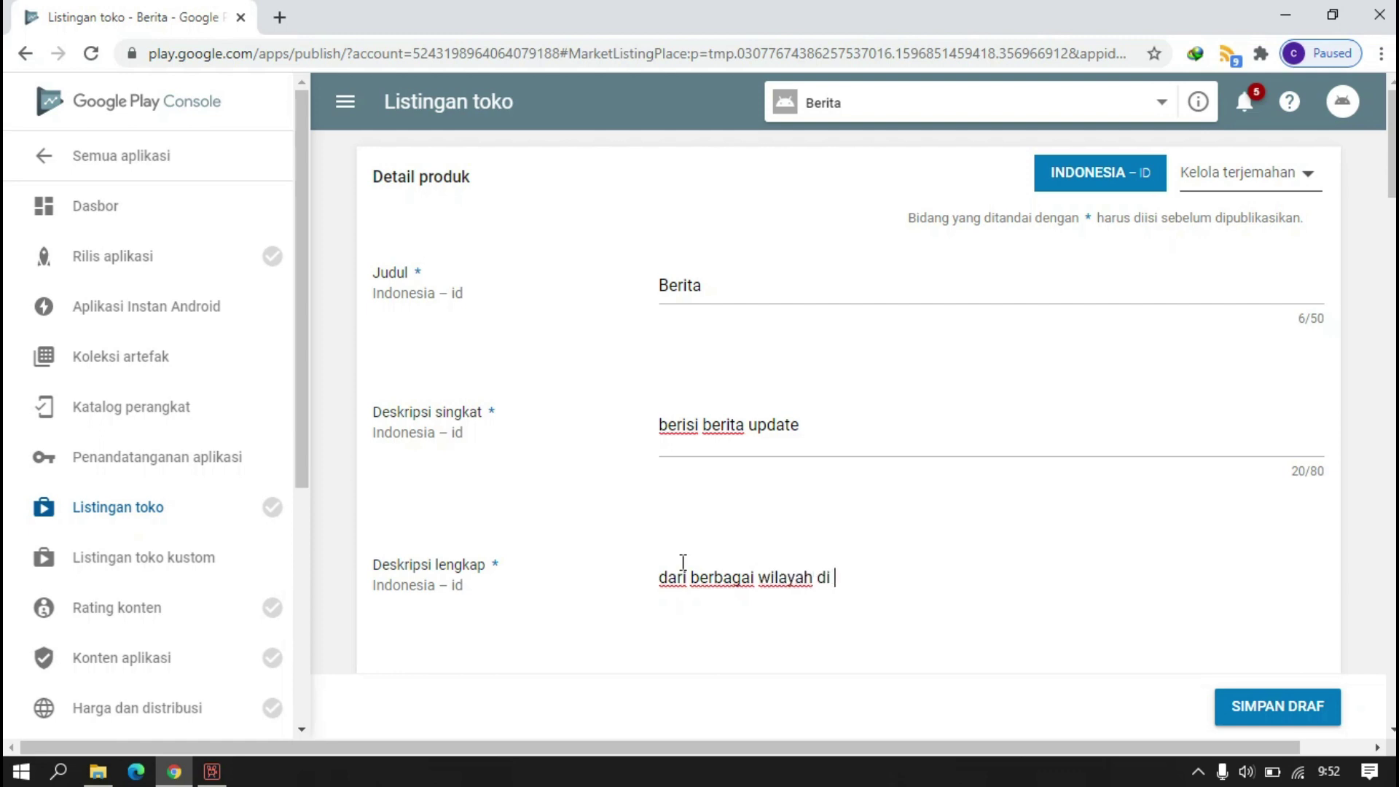
text(dan negara lain)
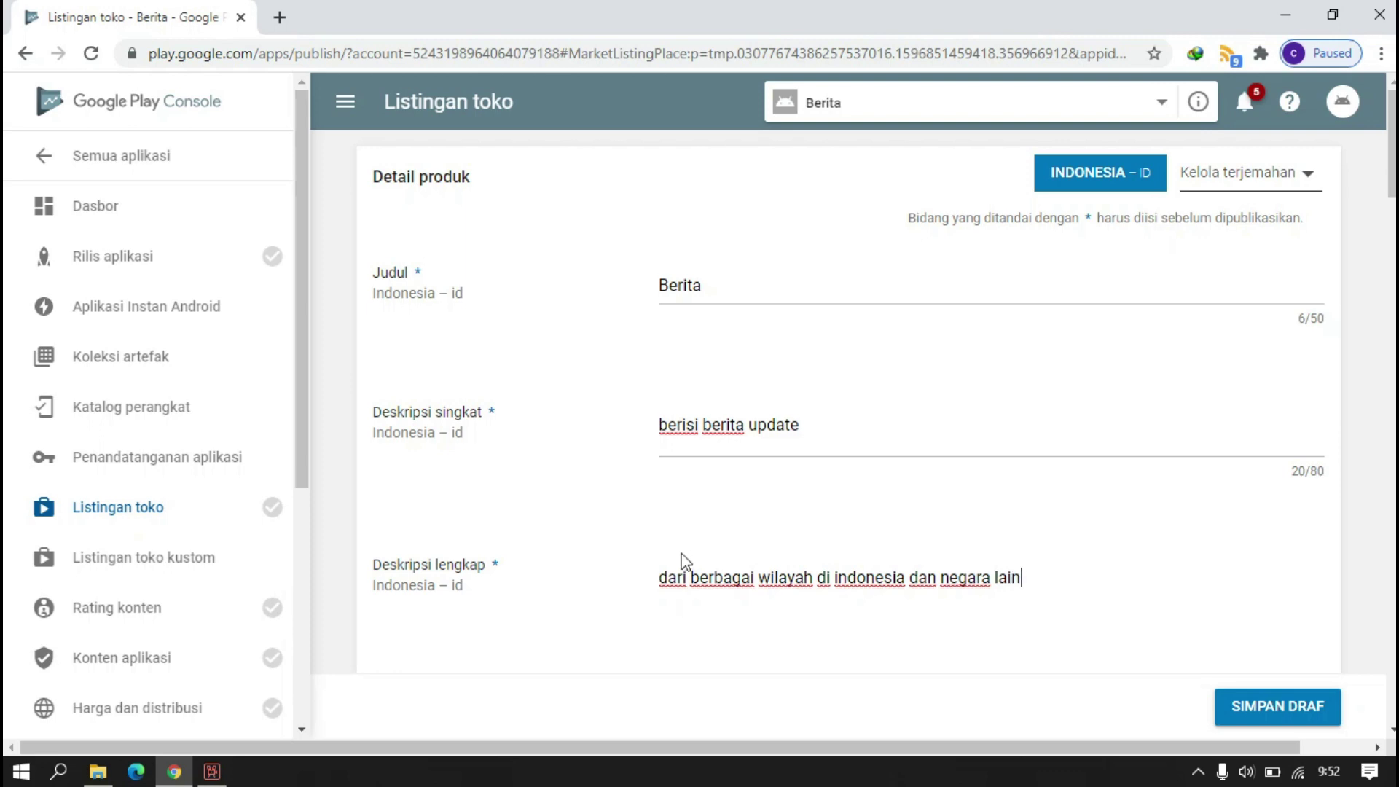
- Open the file chooser for the high-resolution app icon under Aset visual
scroll(685, 562, down, 8)
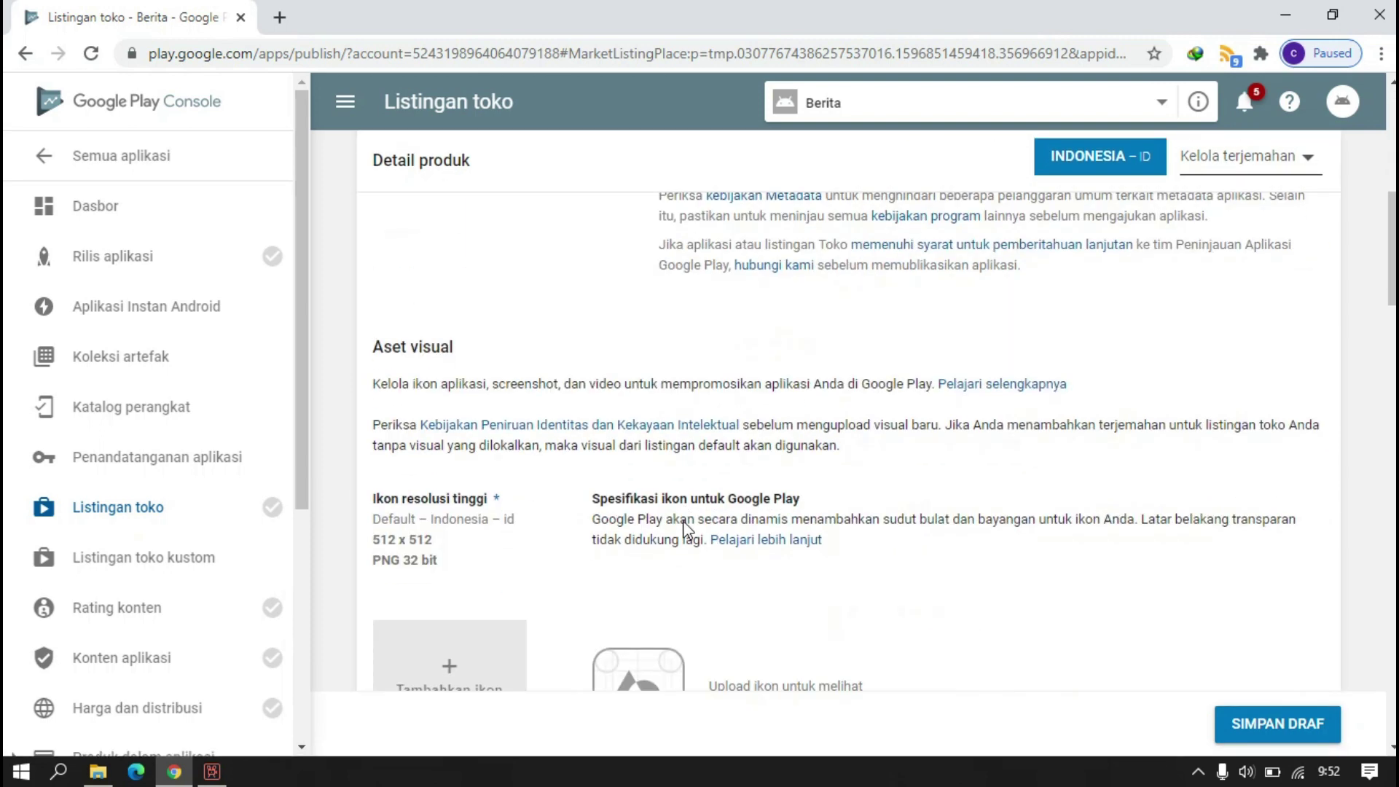
scroll(685, 481, up, 5)
scroll(723, 355, down, 10)
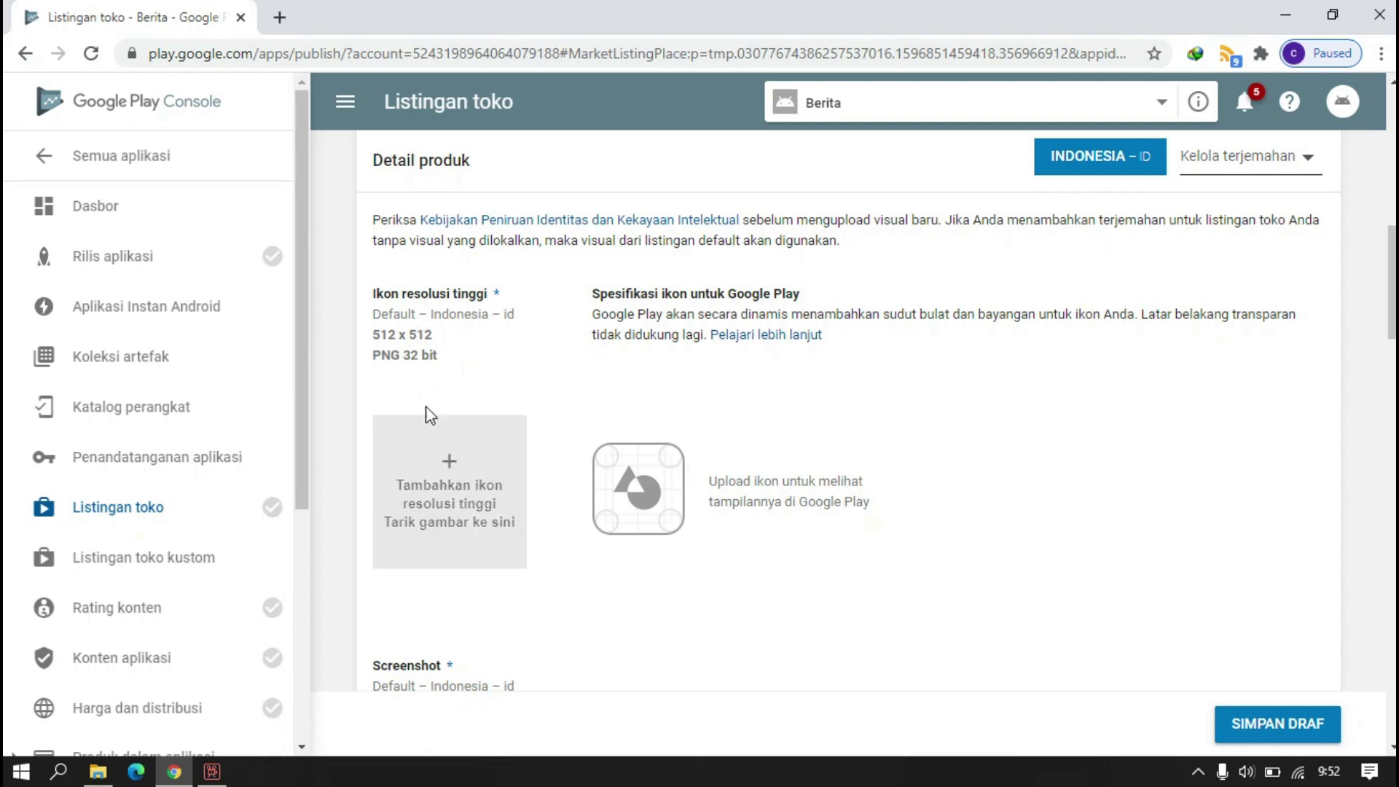
scroll(431, 413, down, 3)
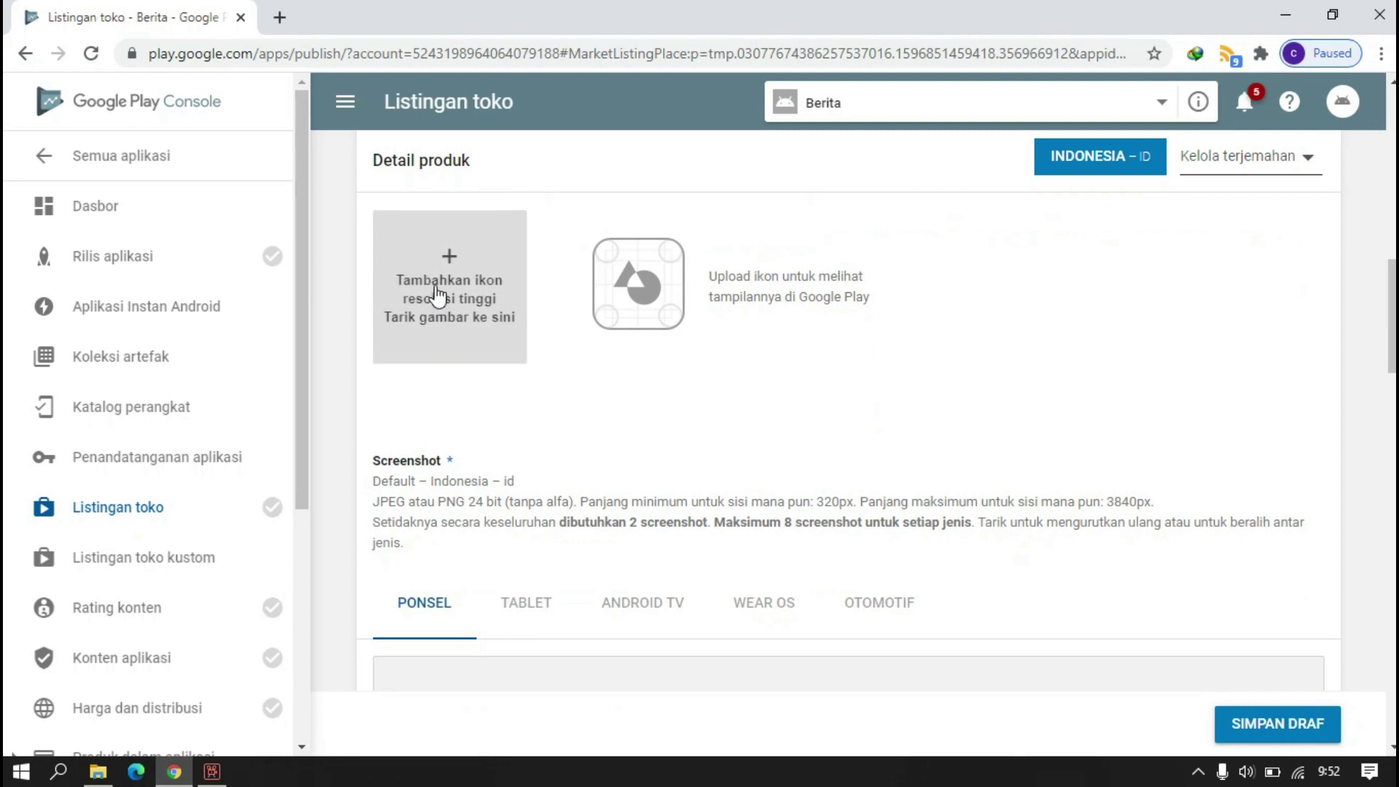
scroll(446, 289, up, 2)
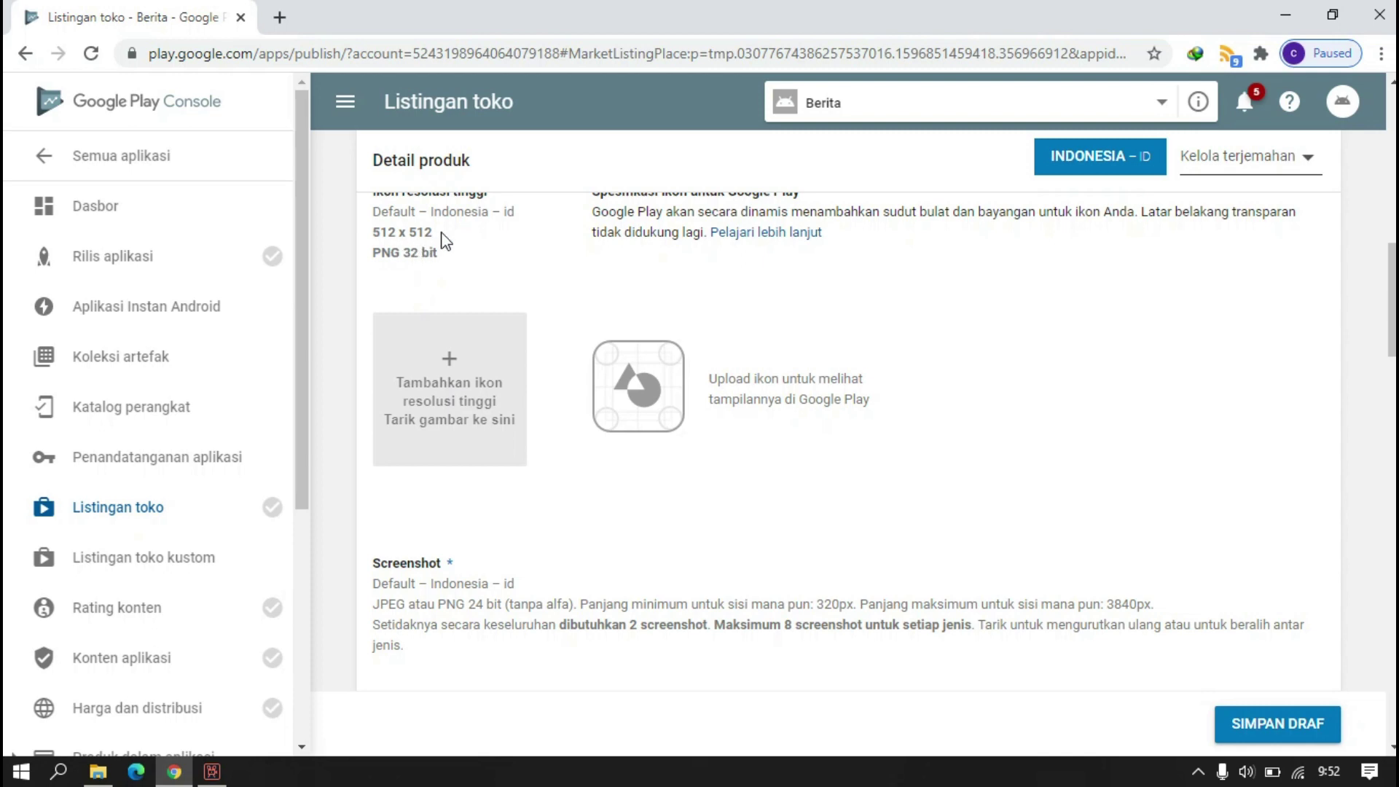
scroll(446, 241, up, 2)
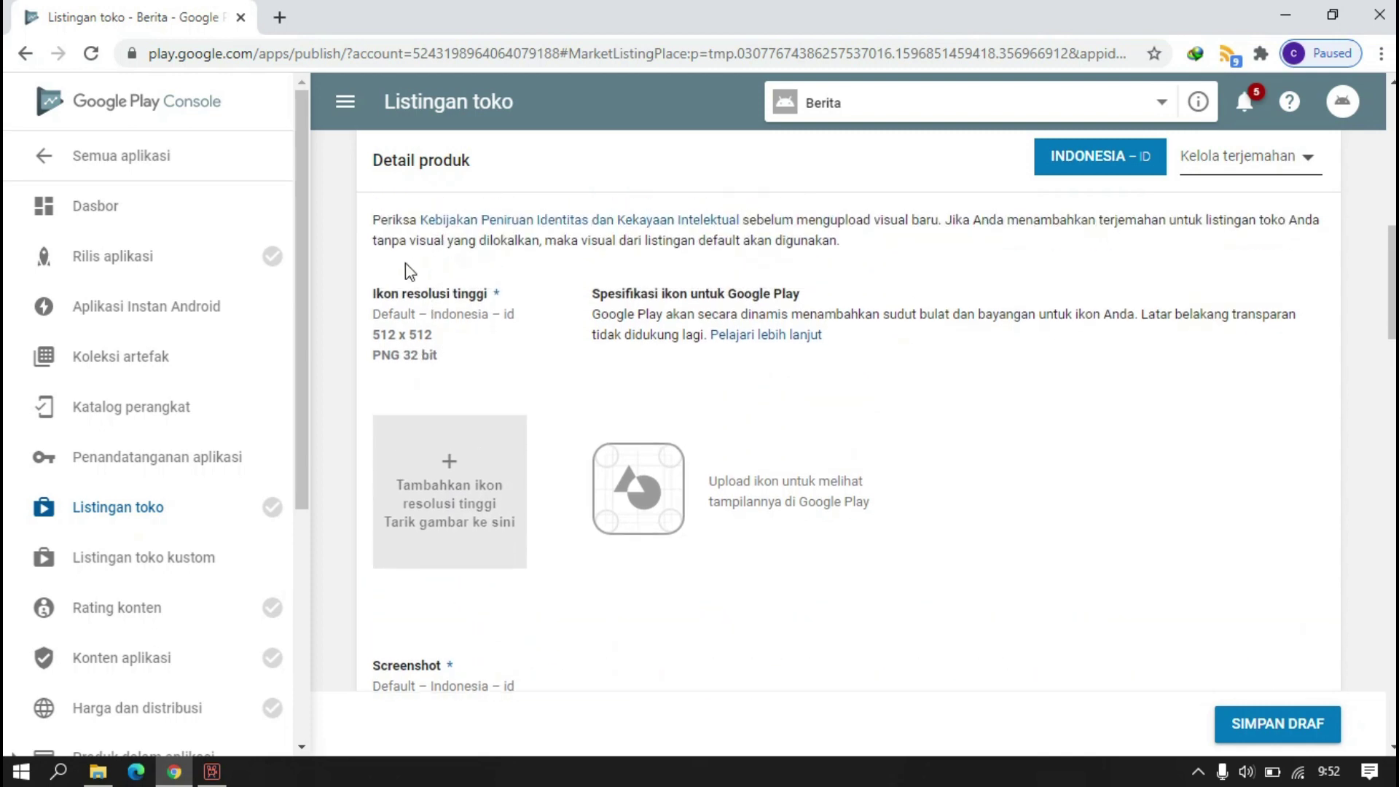
click(488, 458)
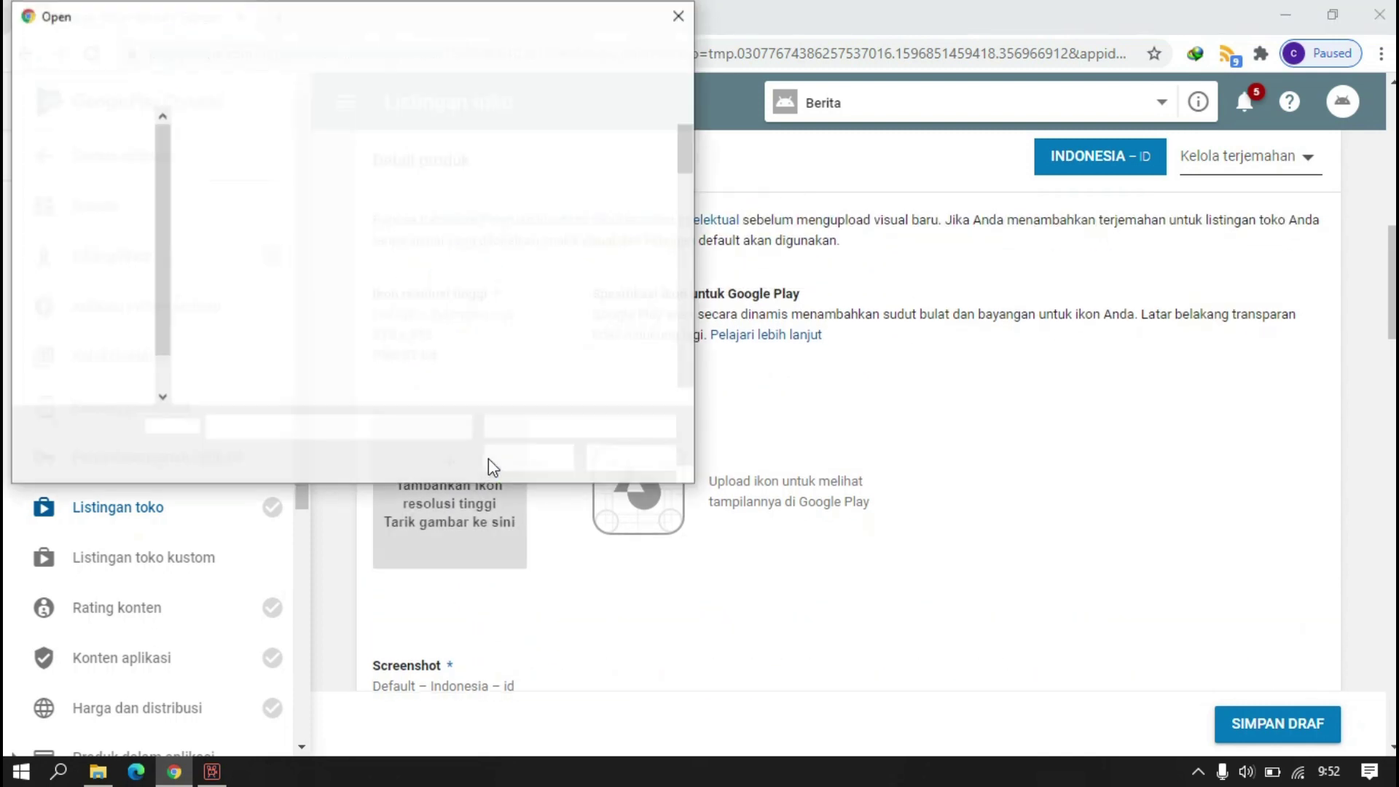
scroll(159, 334, down, 1)
- Upload ikon KB PNG from D:\Aplikasi\Kabar Berita\ikon baru as the 512 x 512 icon
click(96, 315)
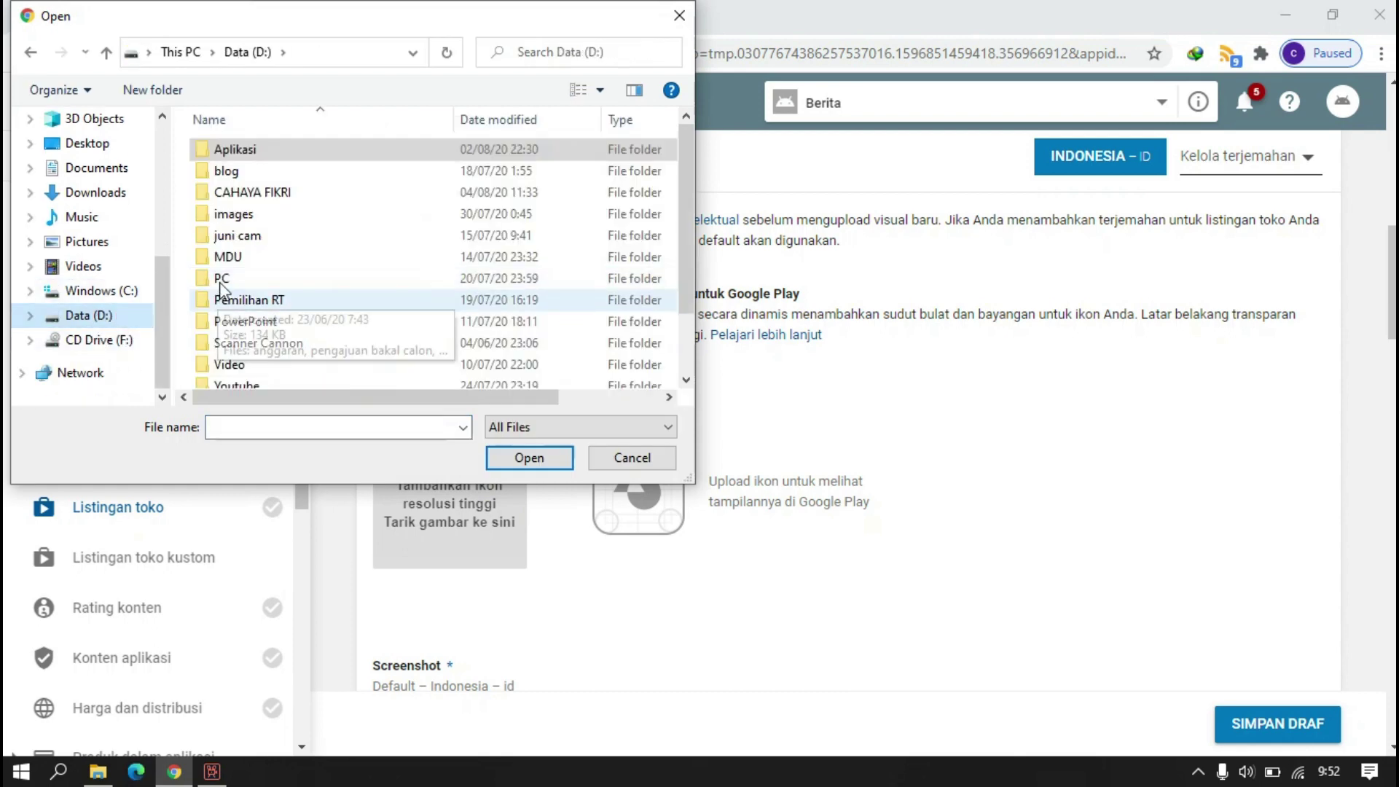
double_click(221, 155)
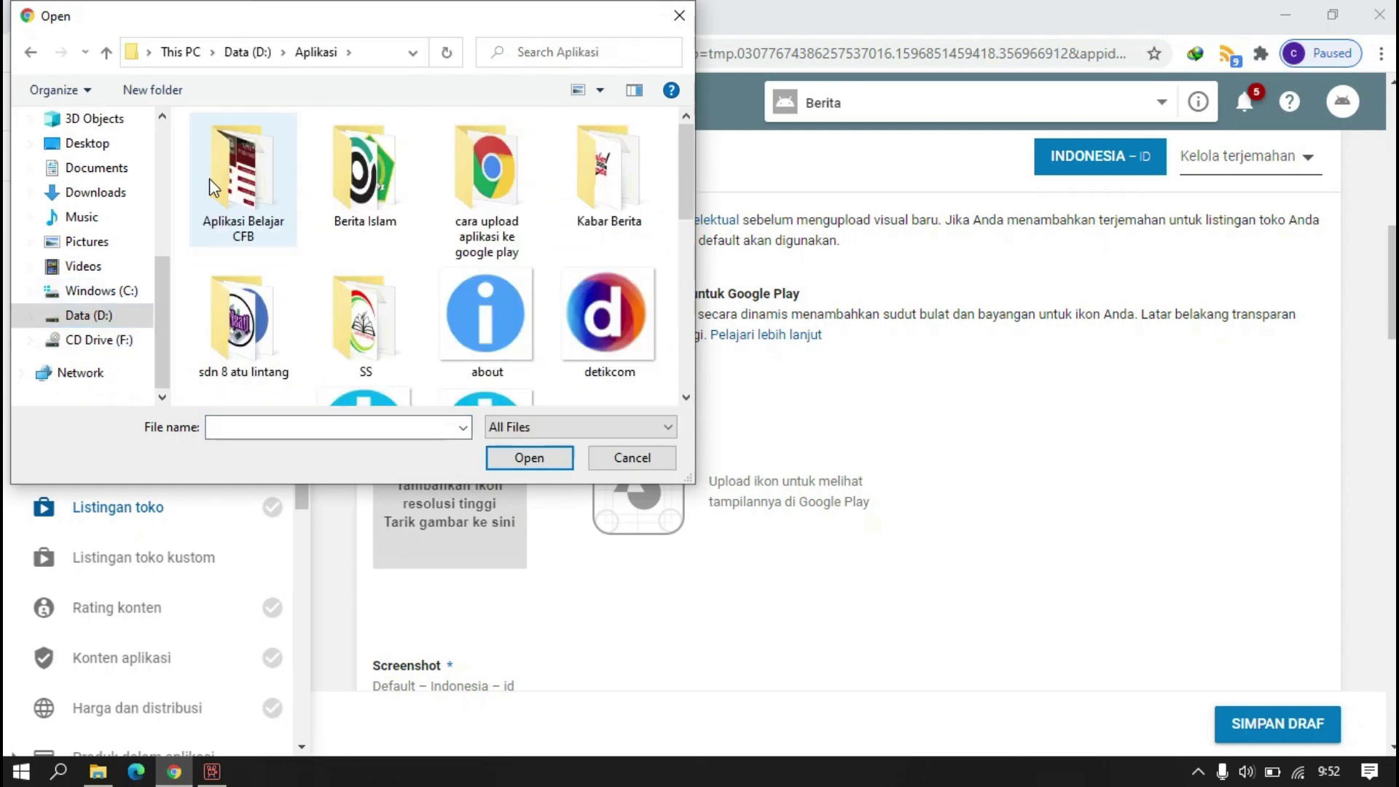
double_click(605, 175)
double_click(240, 171)
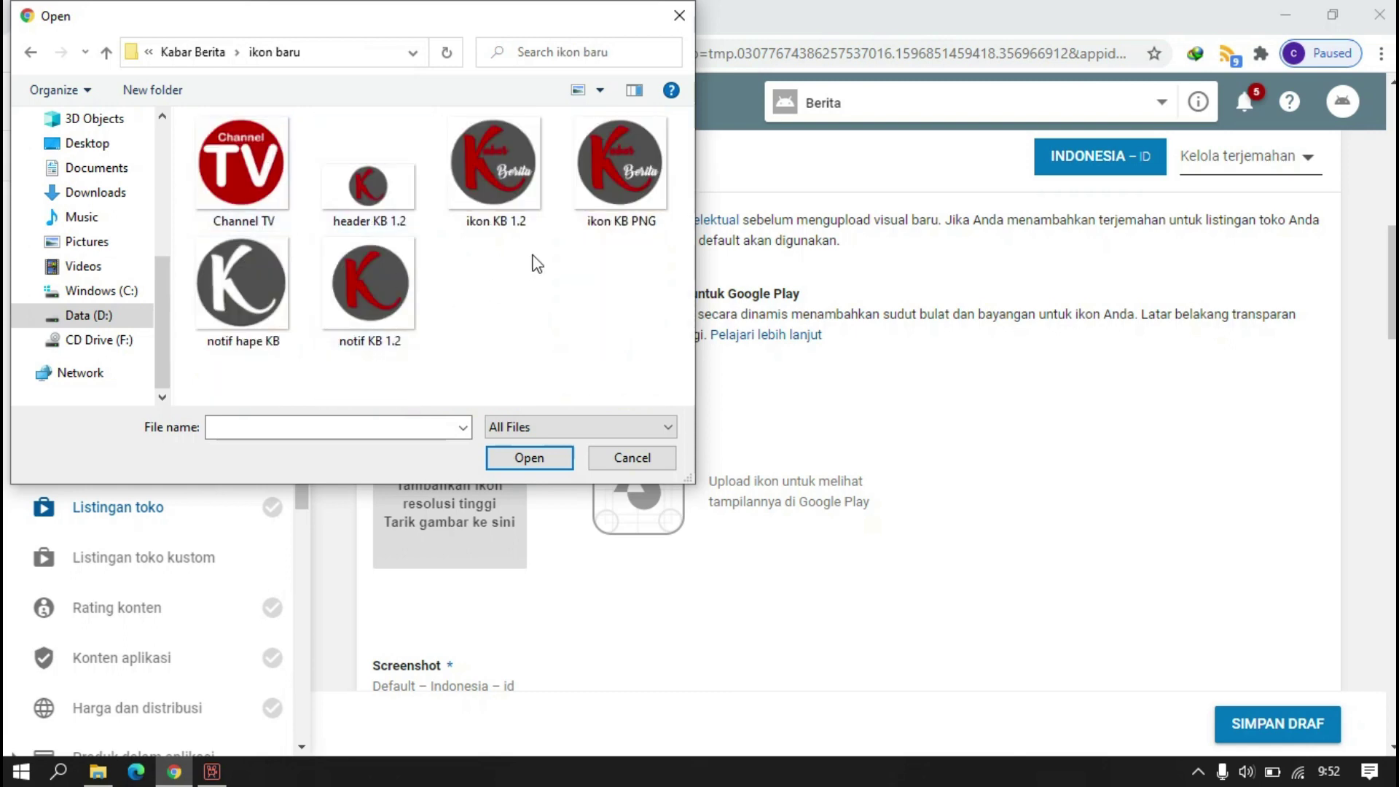
click(647, 207)
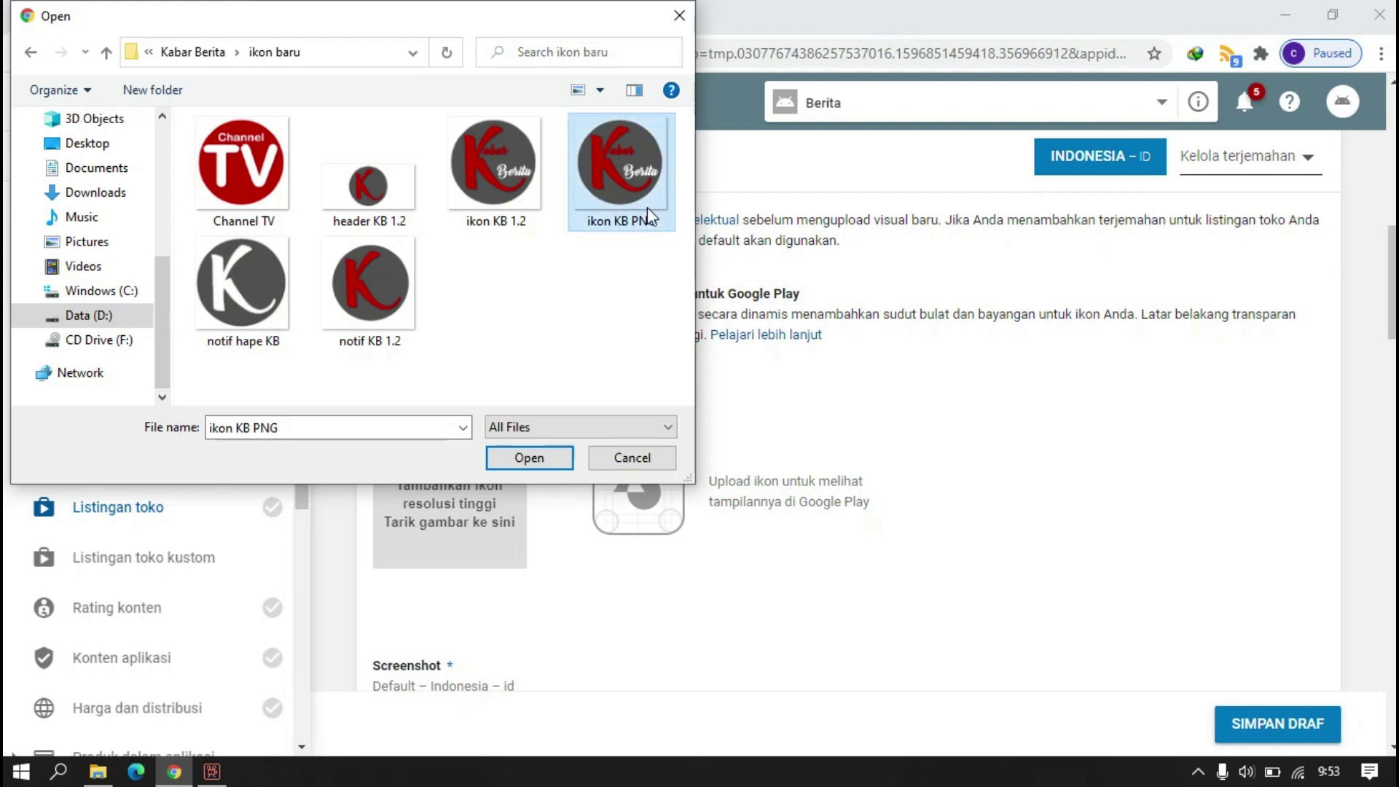
click(530, 457)
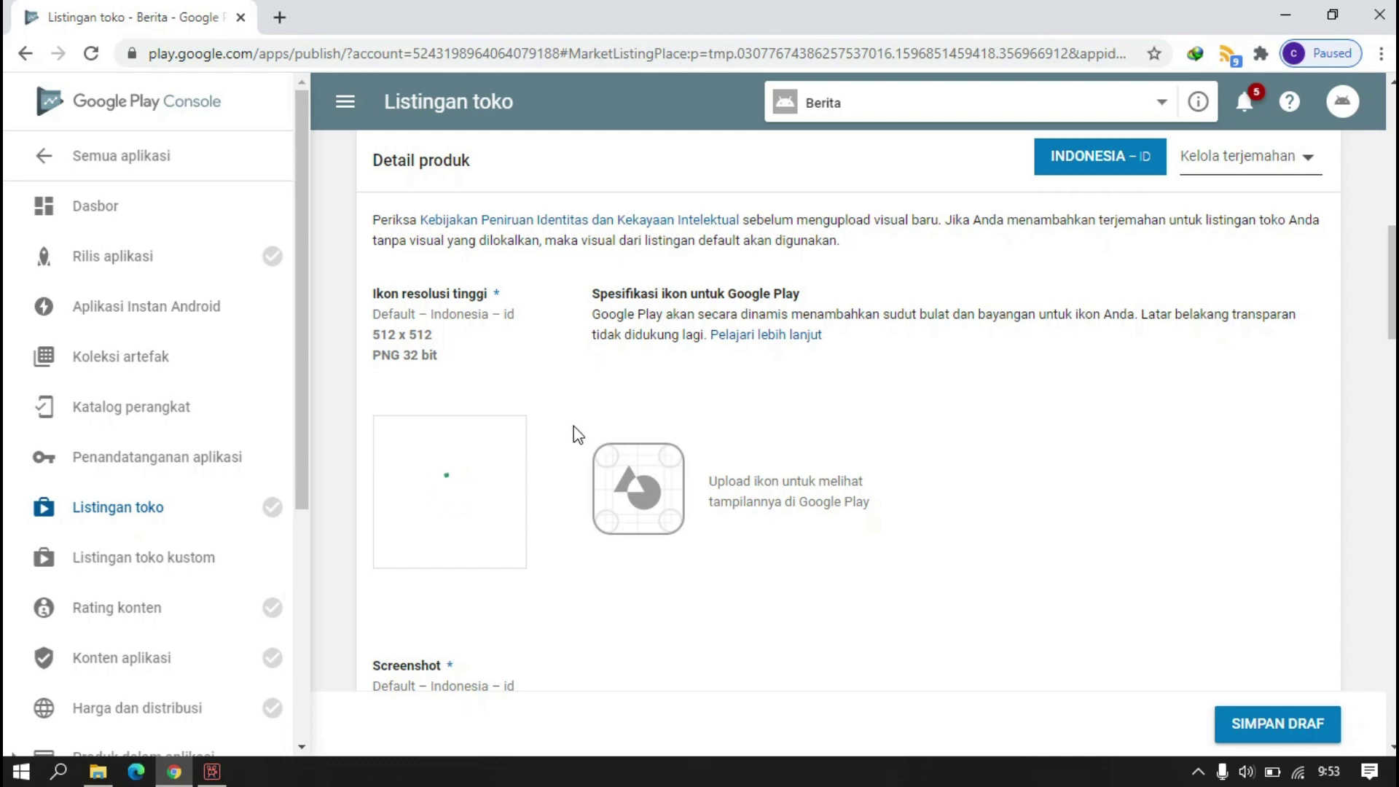
scroll(572, 435, down, 3)
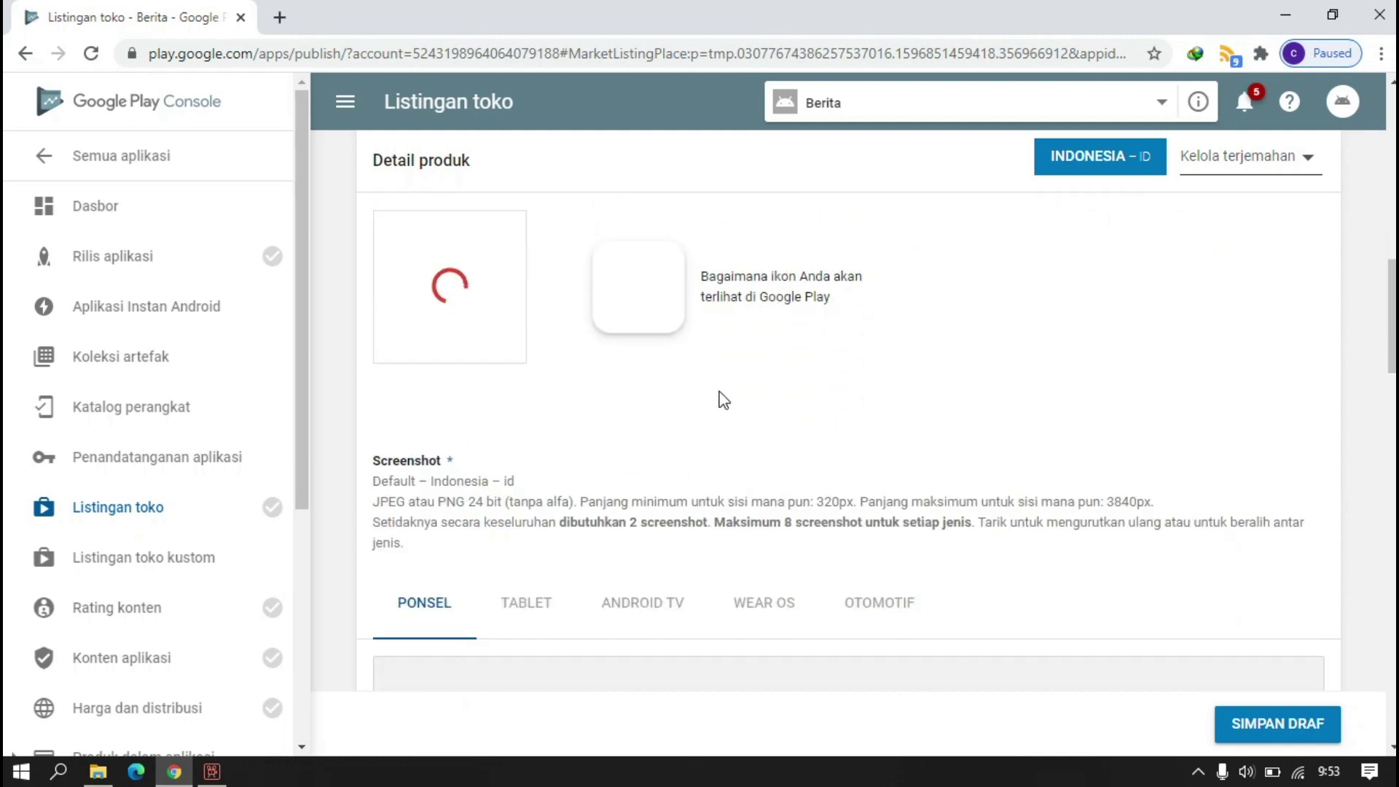
scroll(634, 437, down, 2)
scroll(654, 444, down, 3)
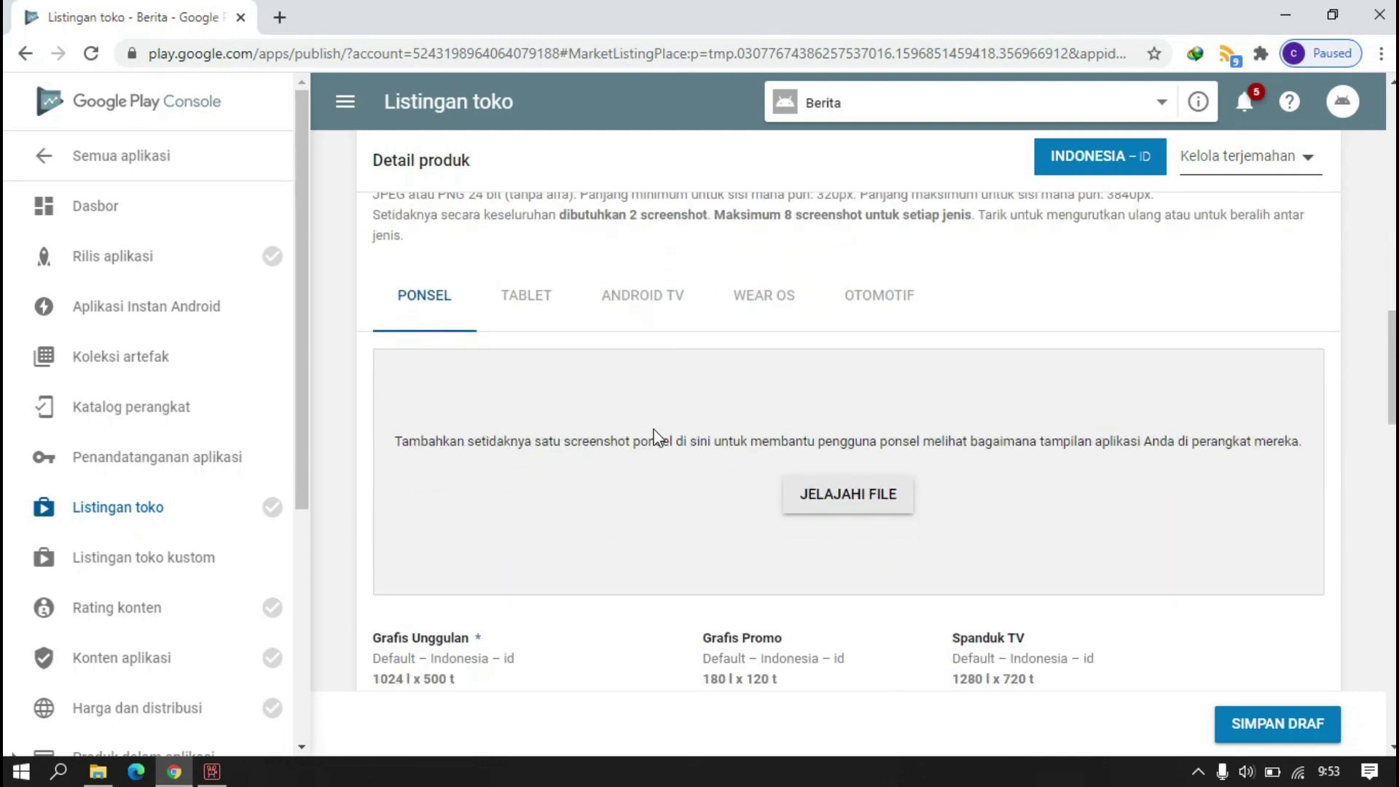
scroll(656, 437, up, 7)
scroll(654, 435, down, 7)
scroll(697, 410, up, 7)
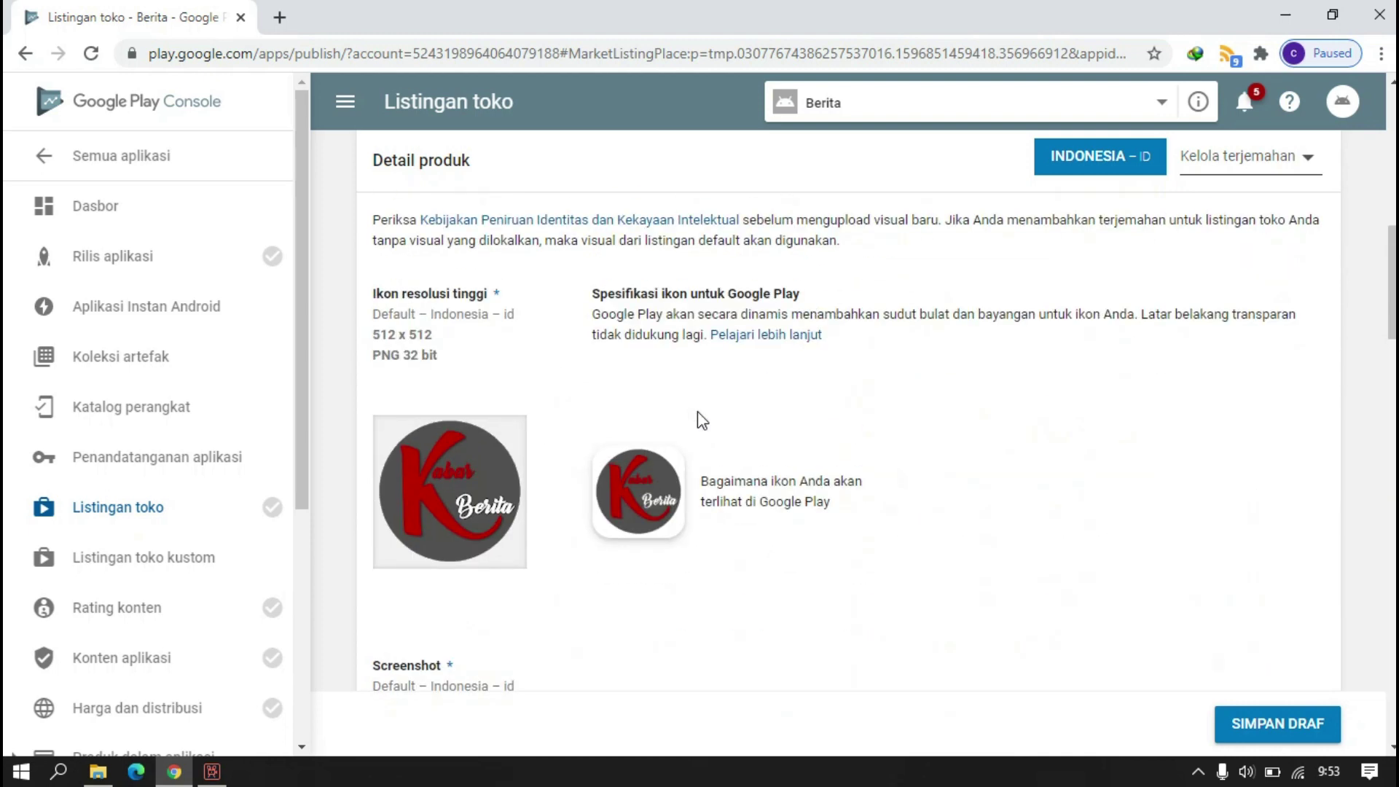
- Open the phone screenshot file chooser and navigate to D:\Aplikasi\SS
scroll(578, 499, down, 6)
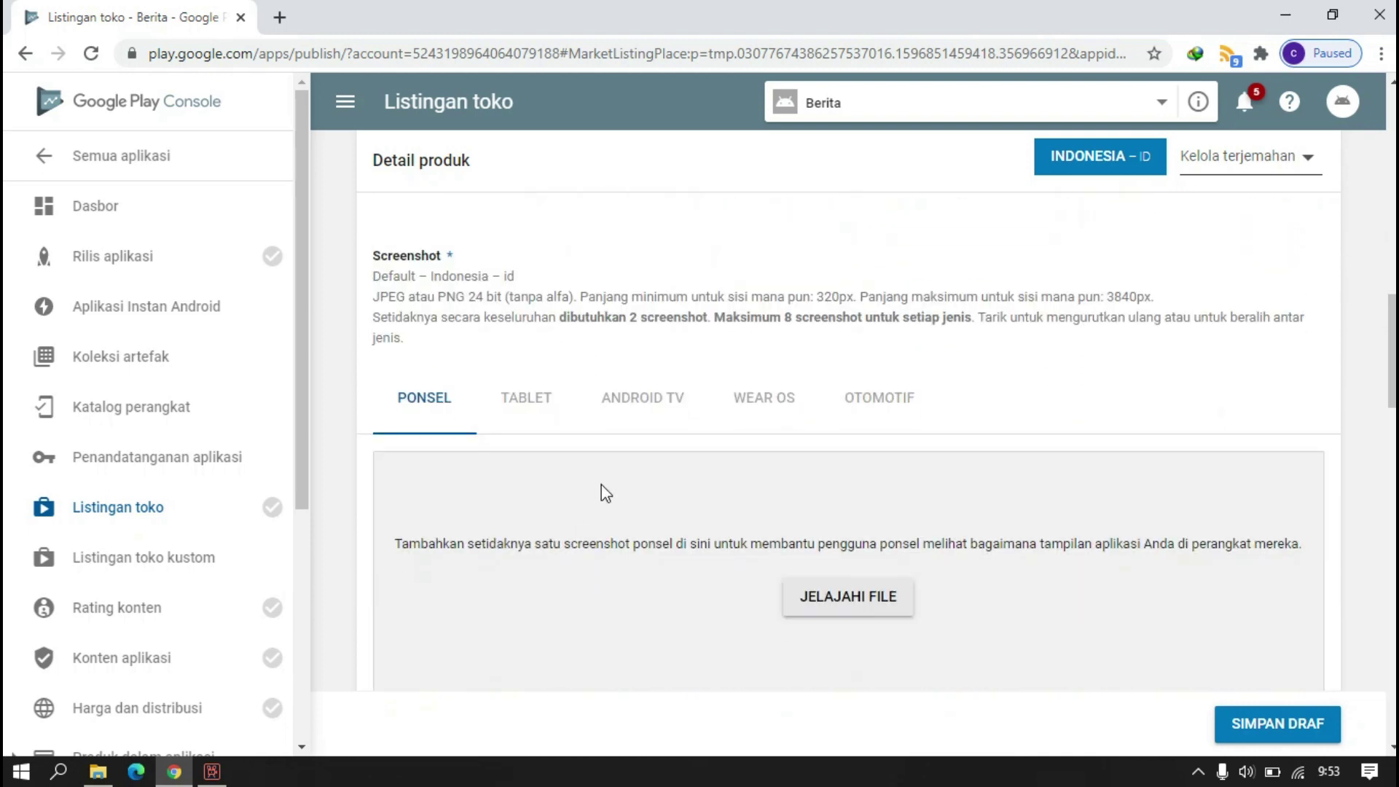
scroll(722, 490, down, 3)
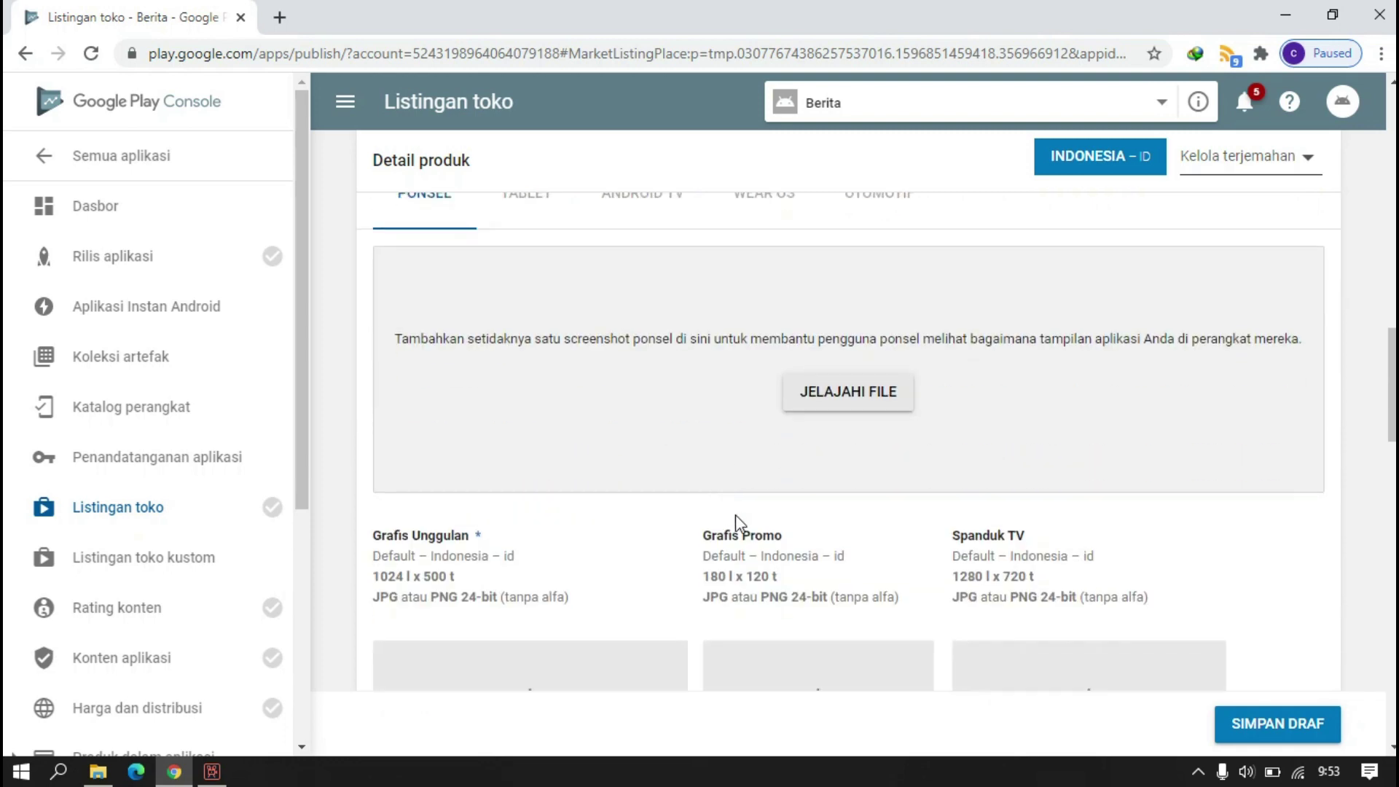
scroll(678, 368, up, 1)
click(843, 508)
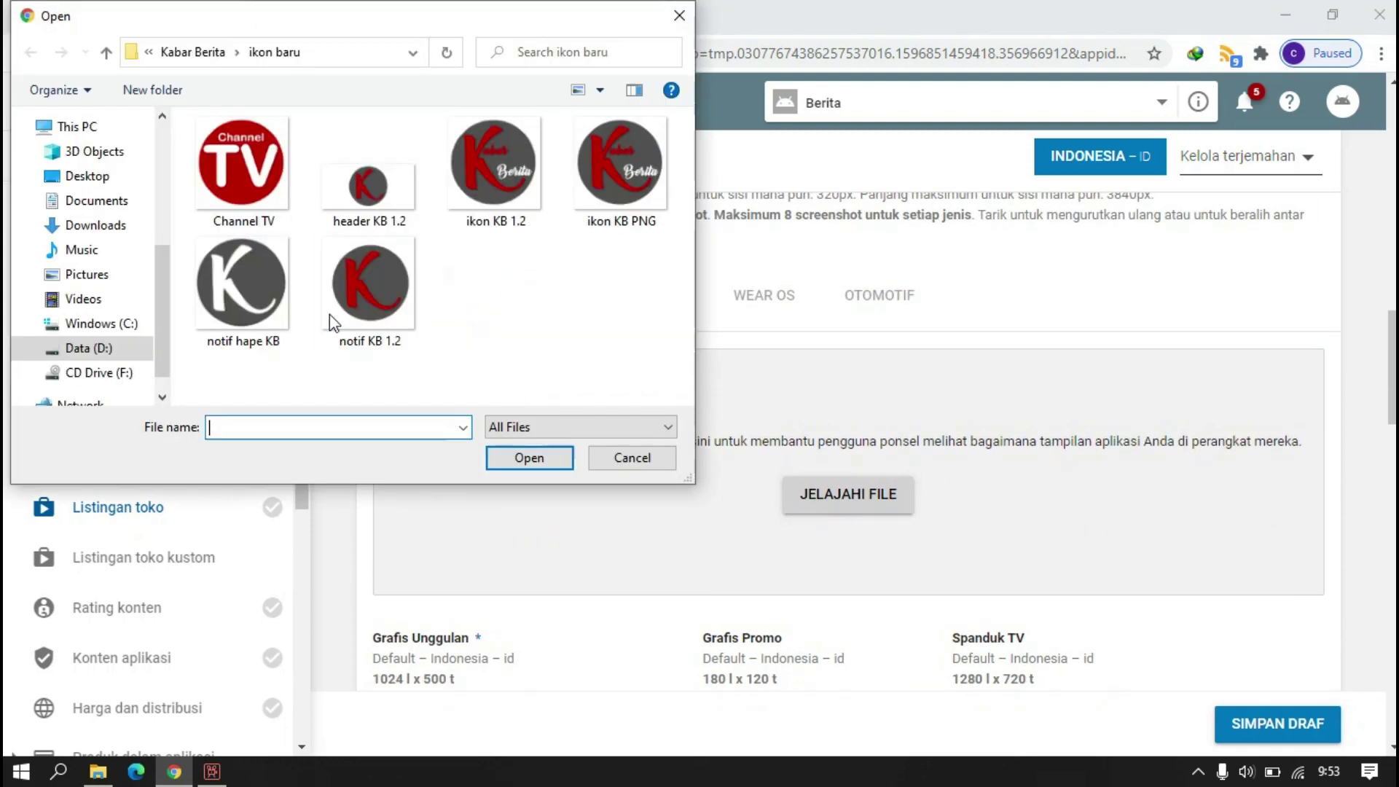
click(221, 54)
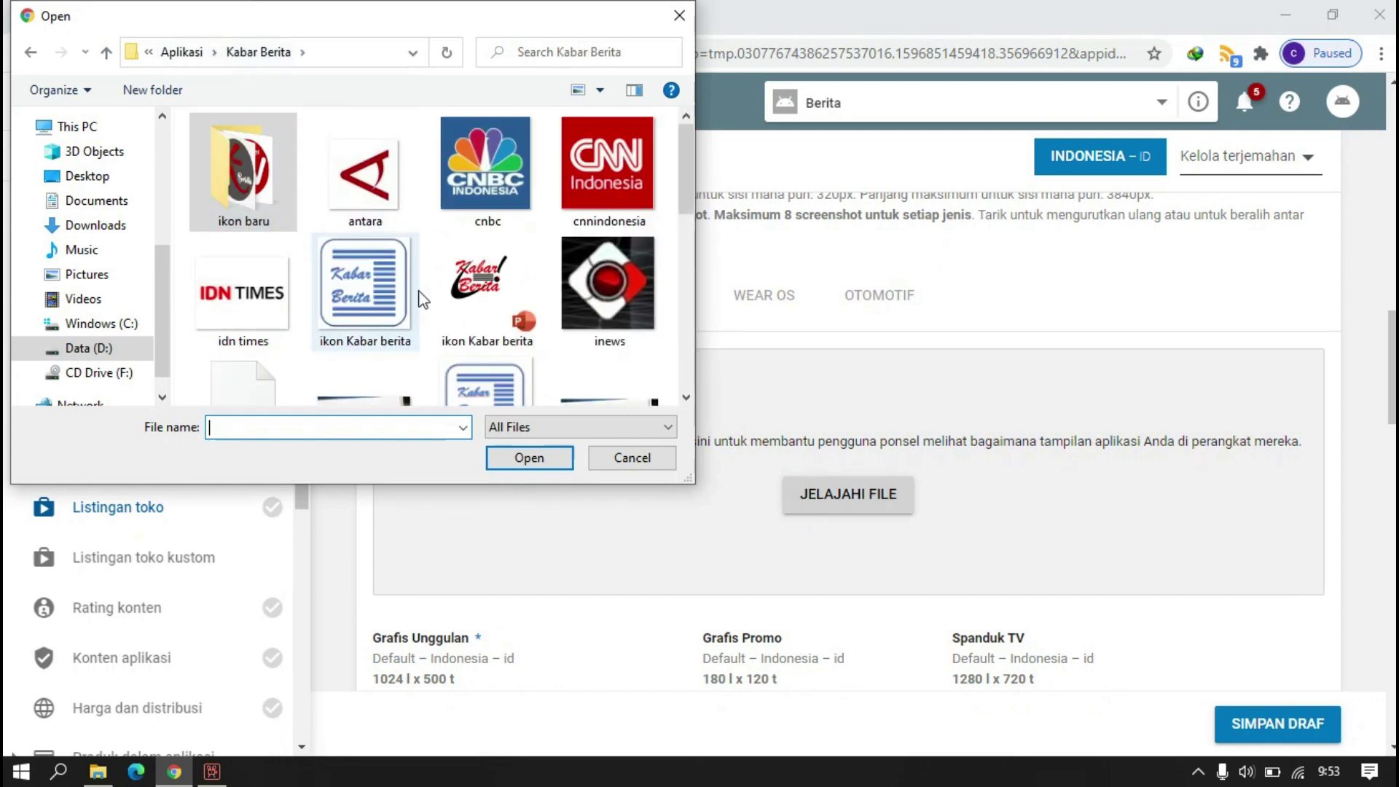
scroll(426, 298, down, 3)
scroll(427, 297, up, 3)
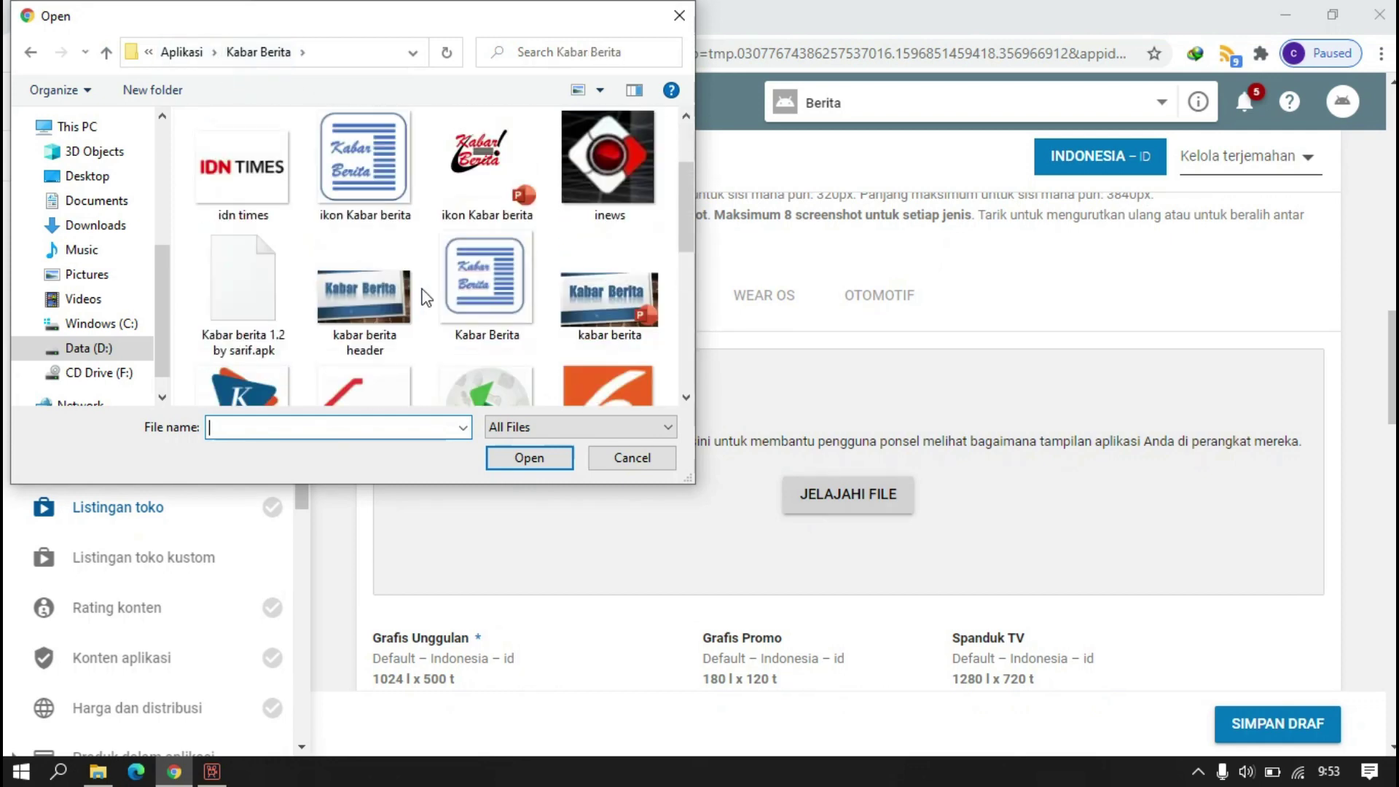
click(206, 58)
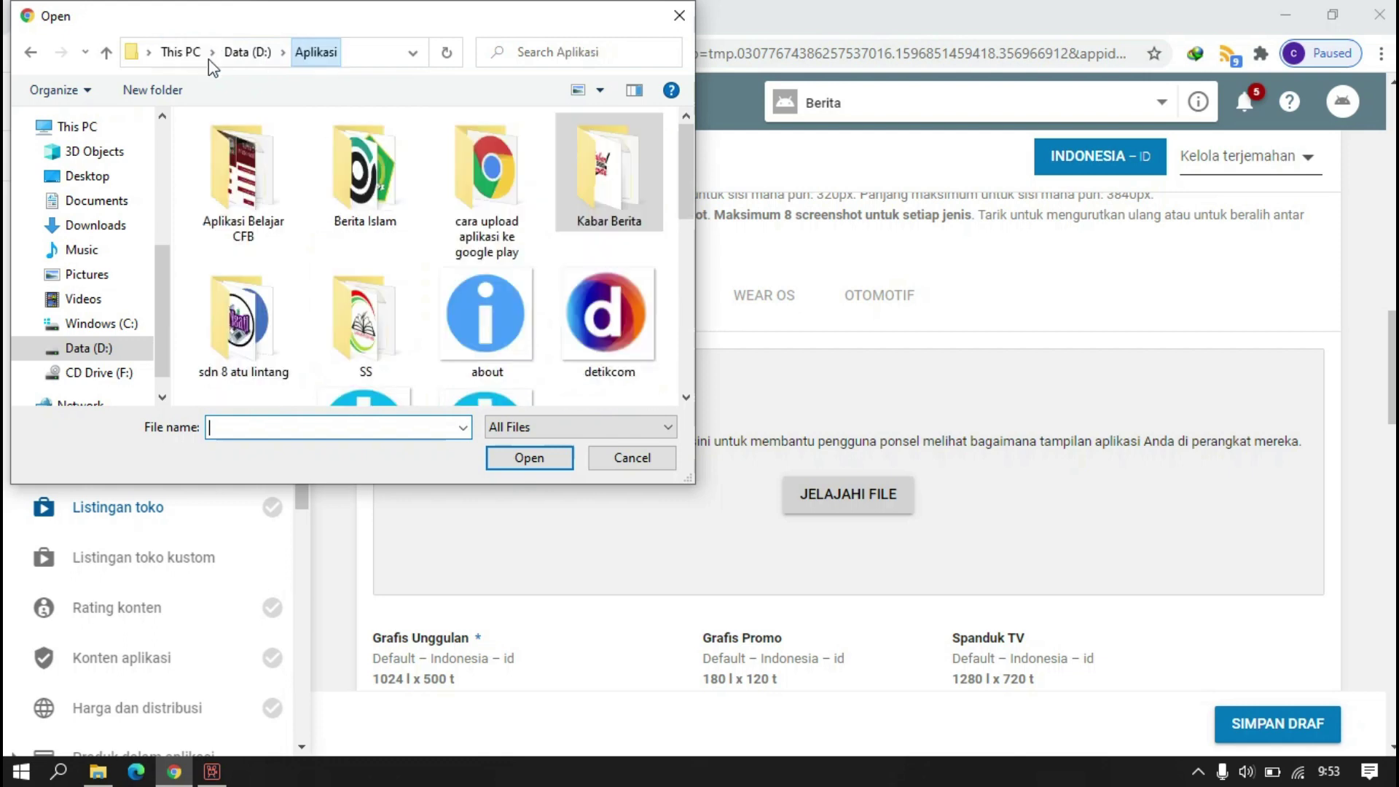
scroll(536, 273, down, 2)
double_click(413, 271)
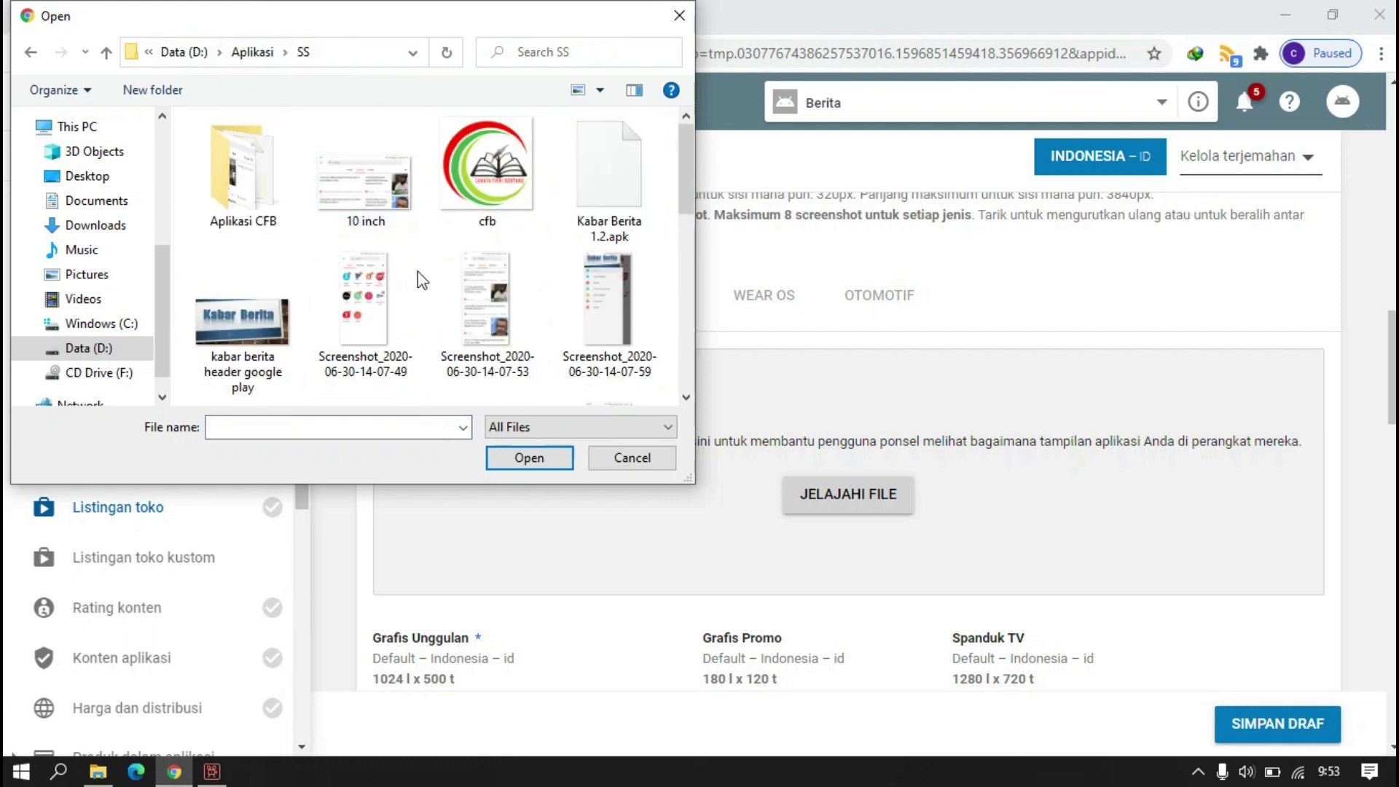
- Upload the 07-49, 07-53 and 07-59 screenshots as phone screenshots
scroll(453, 258, down, 2)
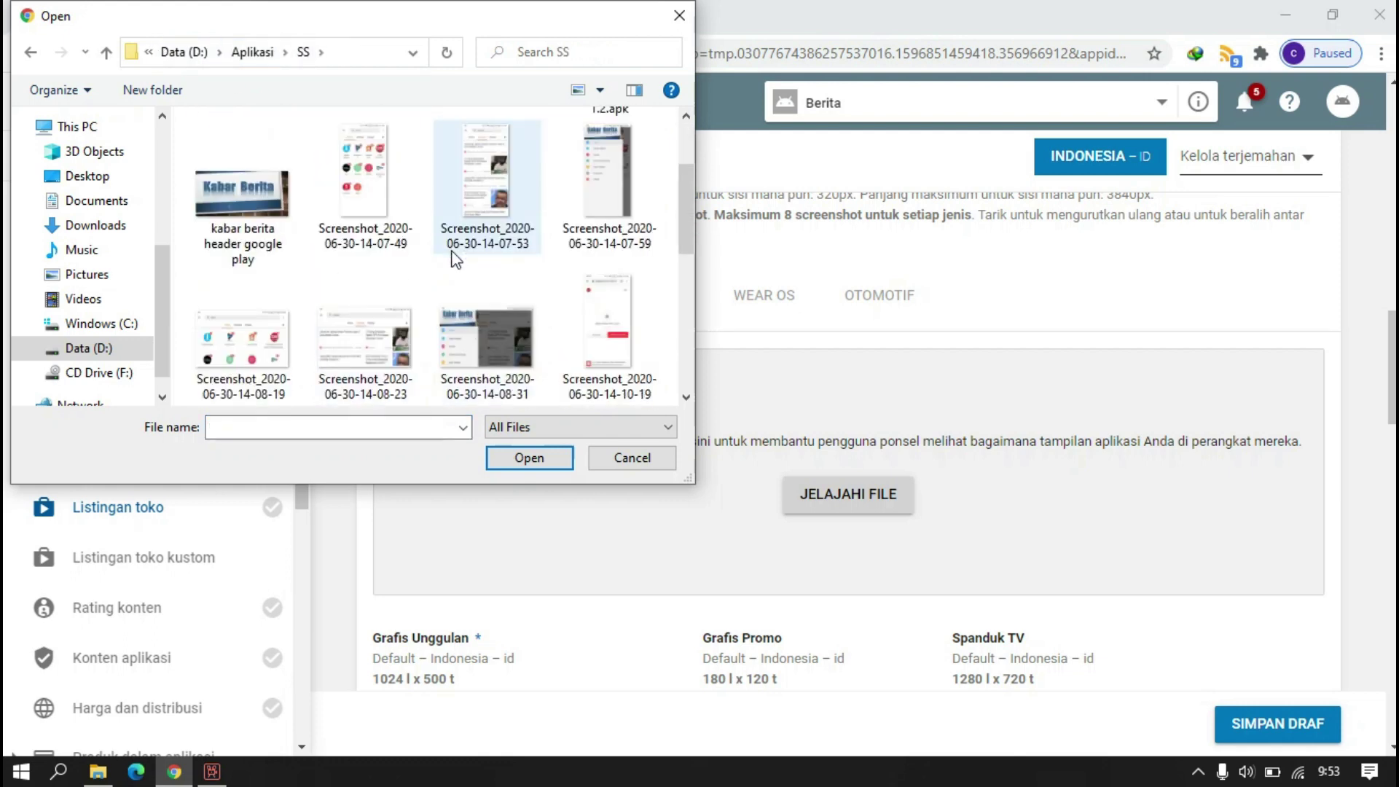
scroll(467, 264, down, 3)
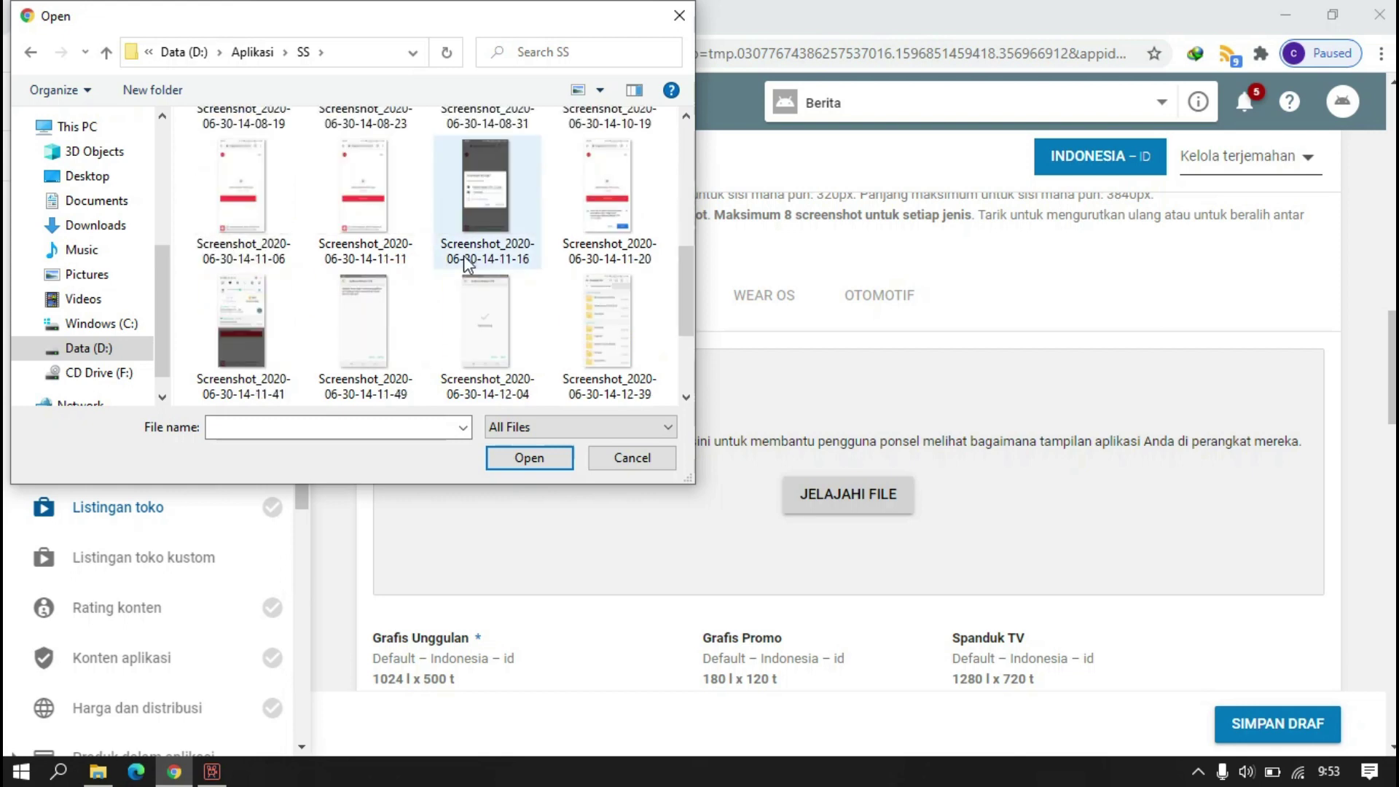
scroll(467, 263, up, 5)
drag(425, 24, 543, 73)
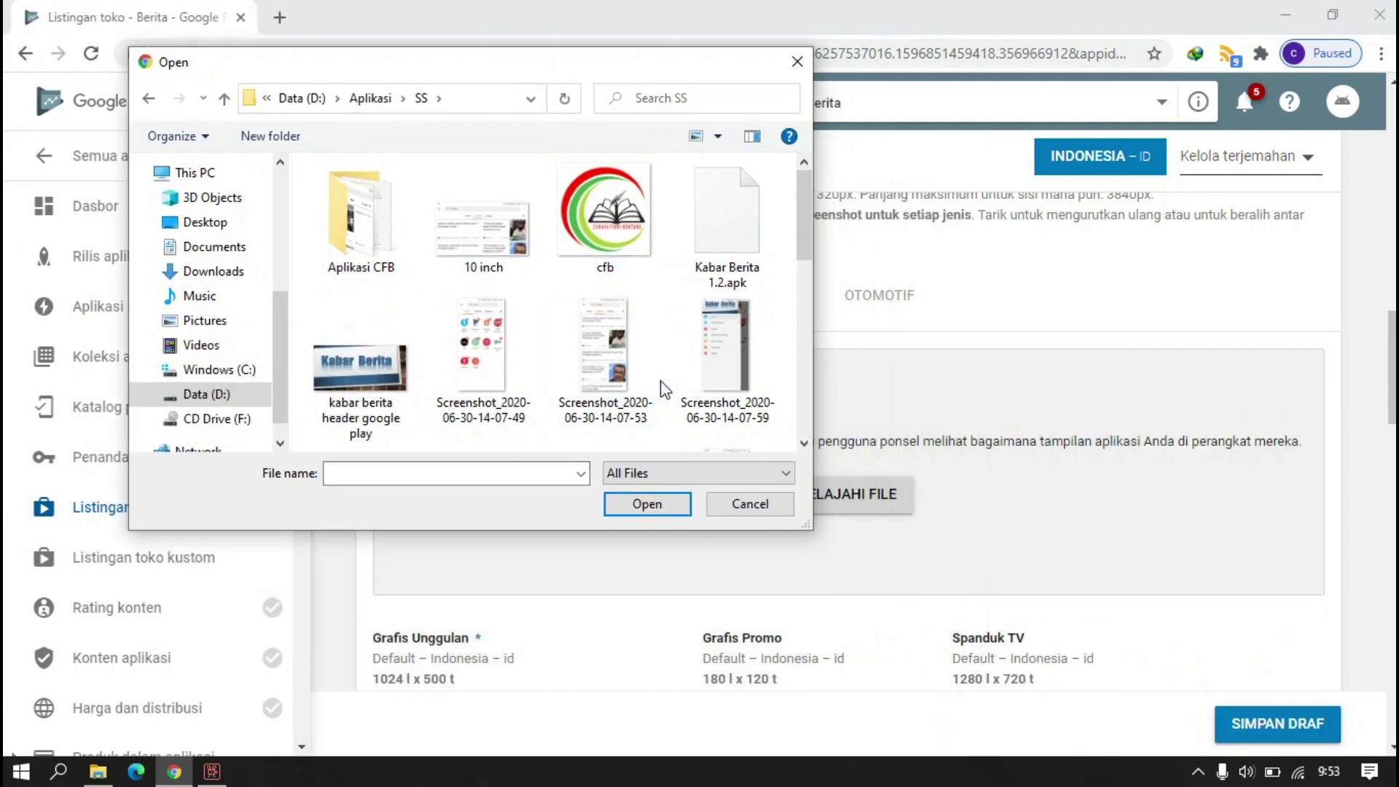
click(626, 359)
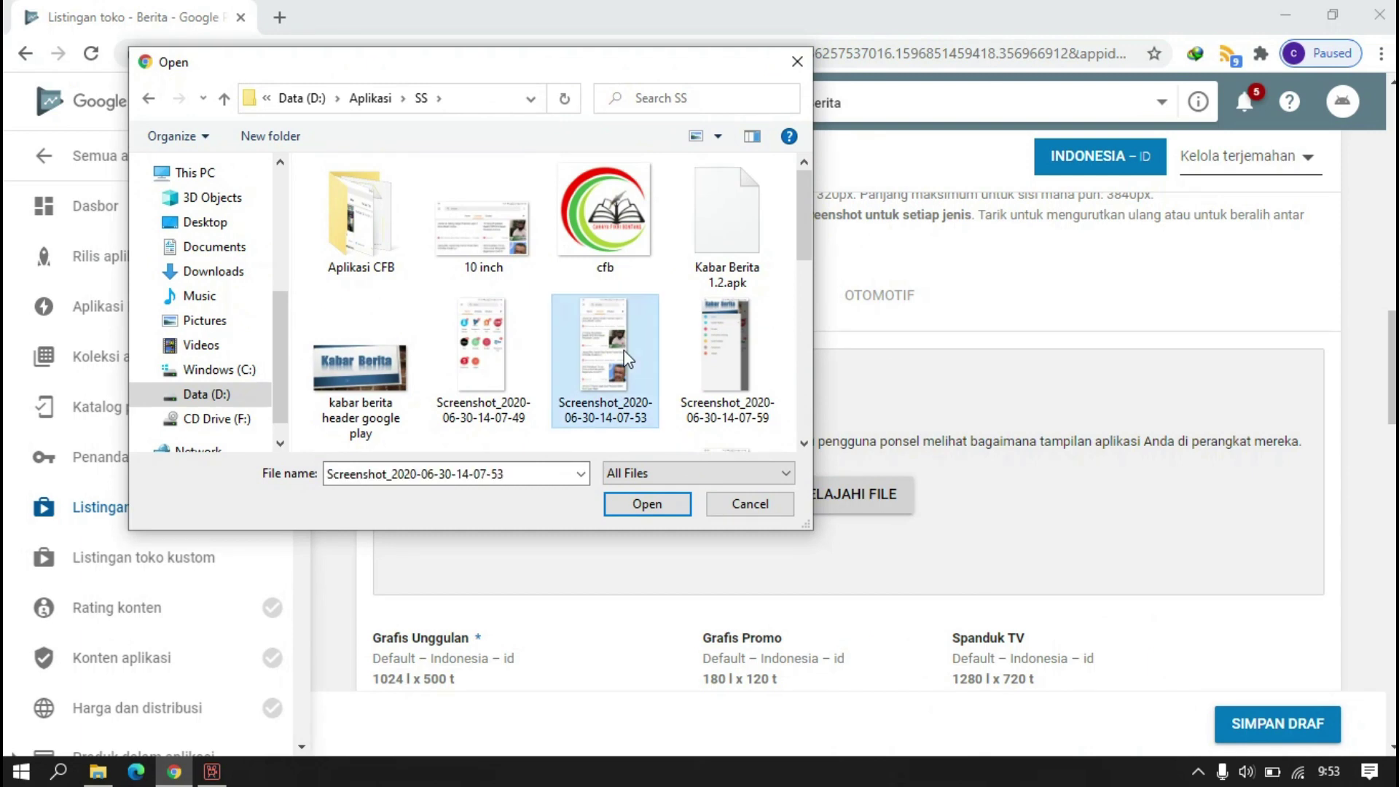
ctrl+click(705, 343)
ctrl+click(466, 325)
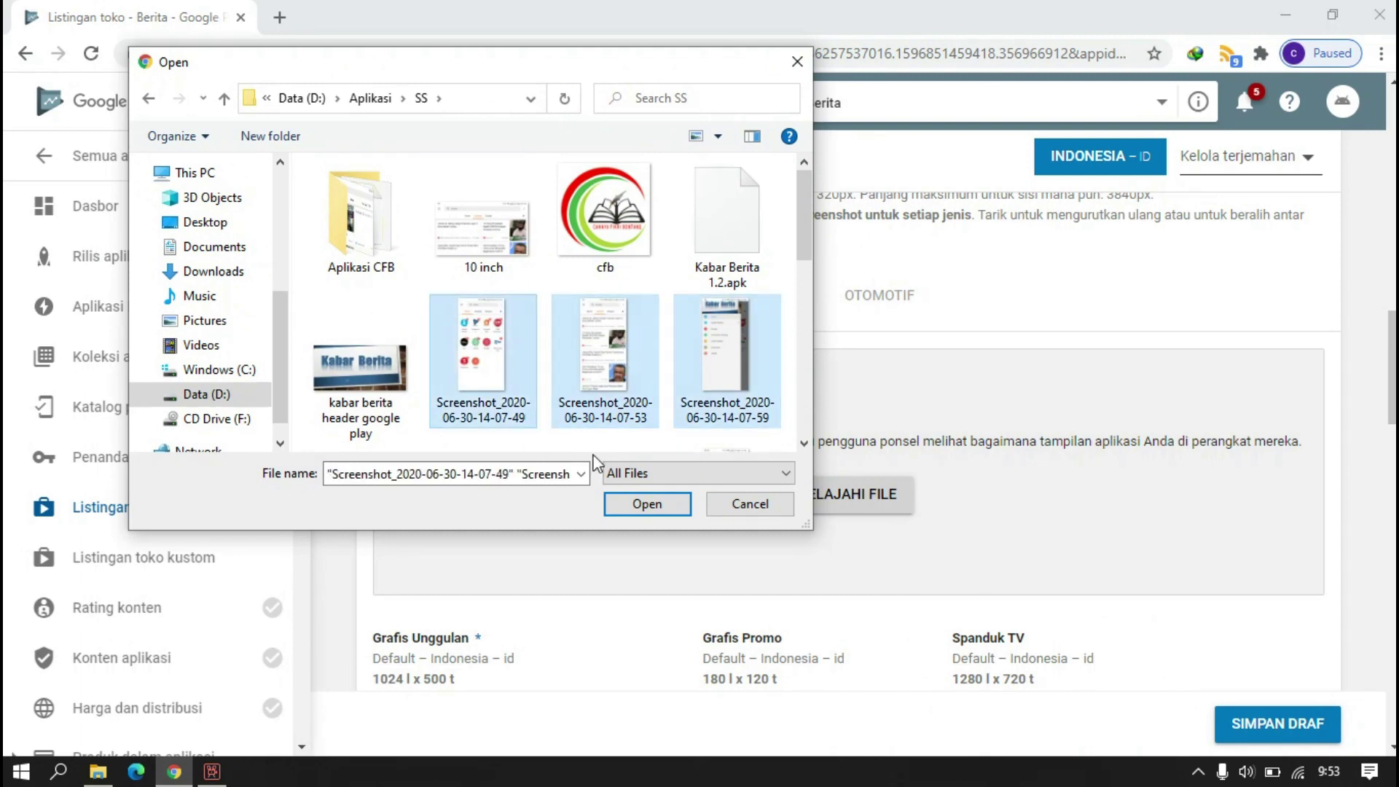
click(647, 504)
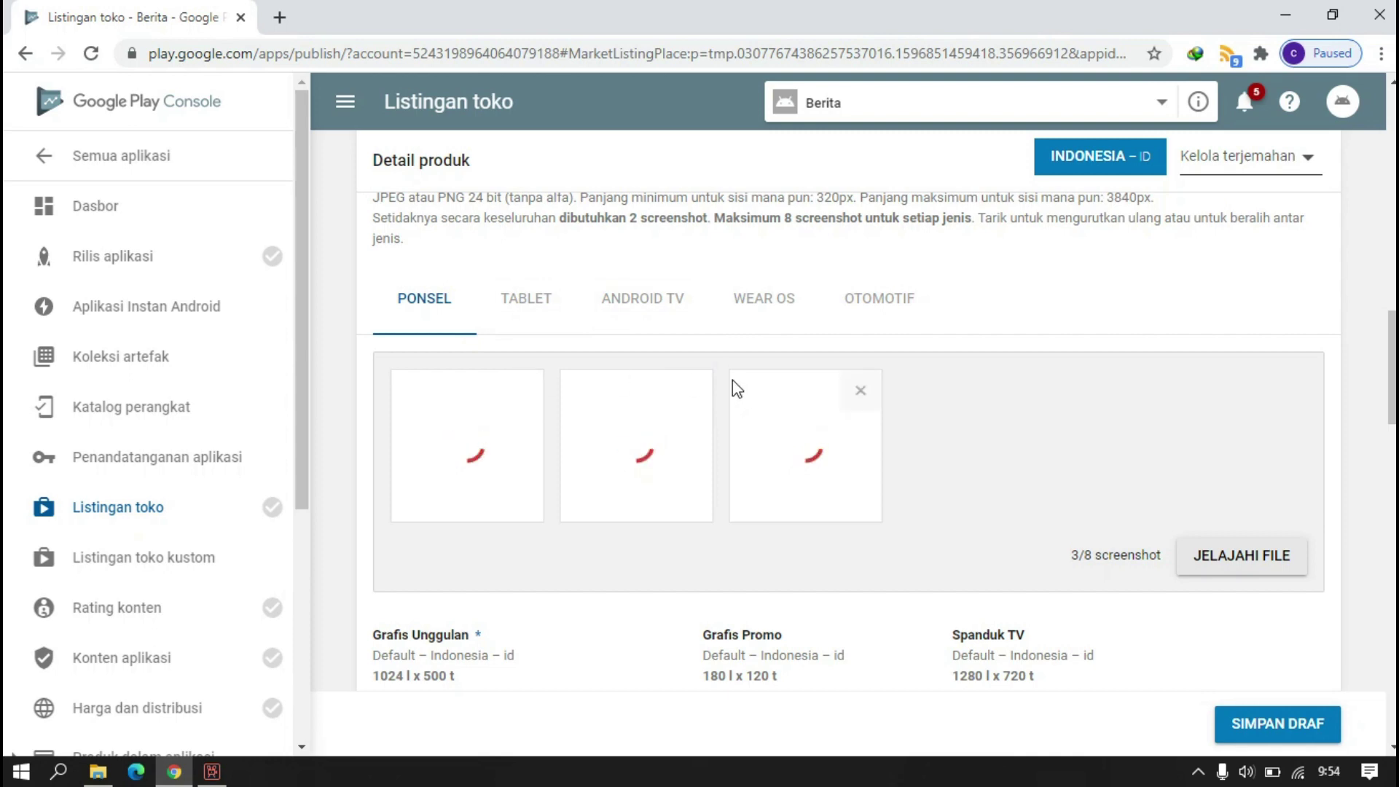
scroll(734, 387, down, 3)
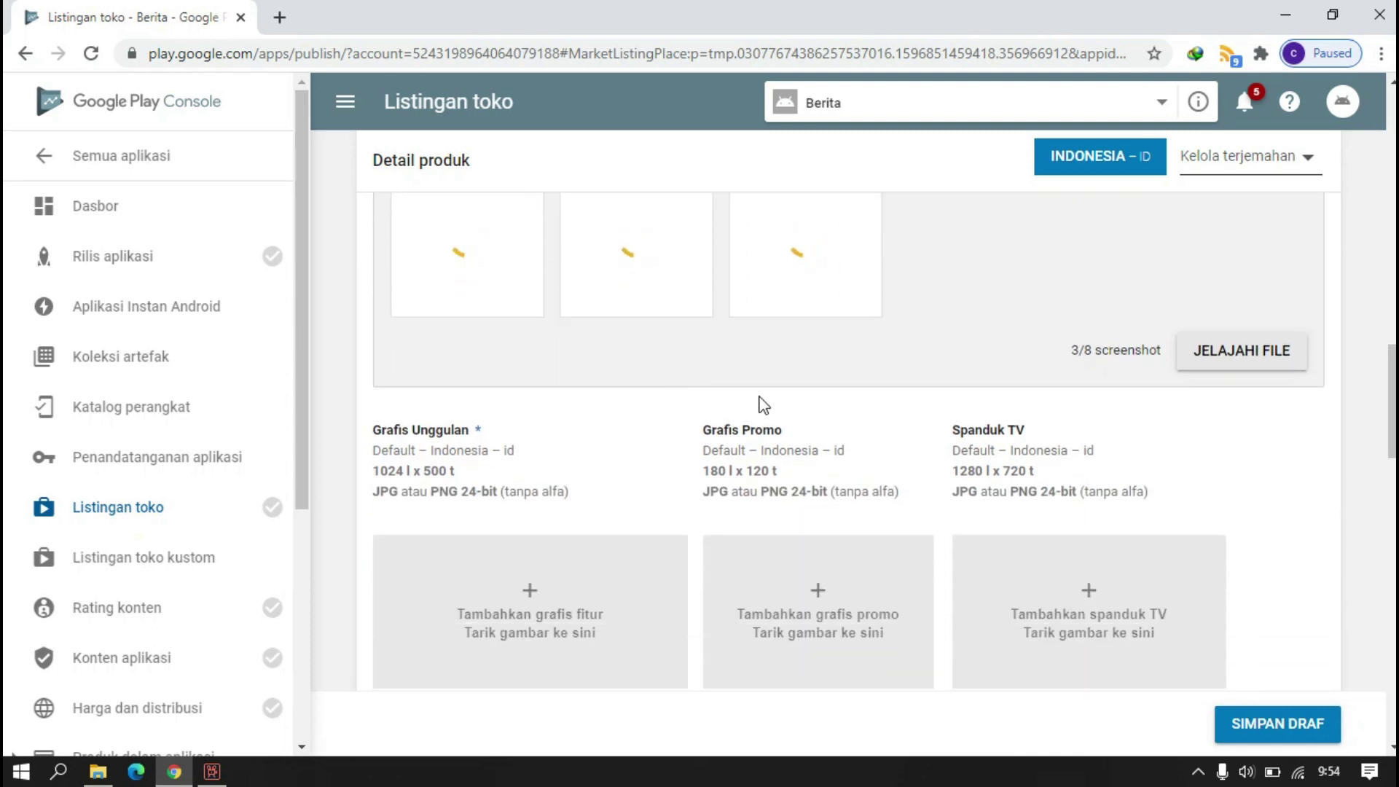
scroll(773, 380, up, 5)
click(534, 526)
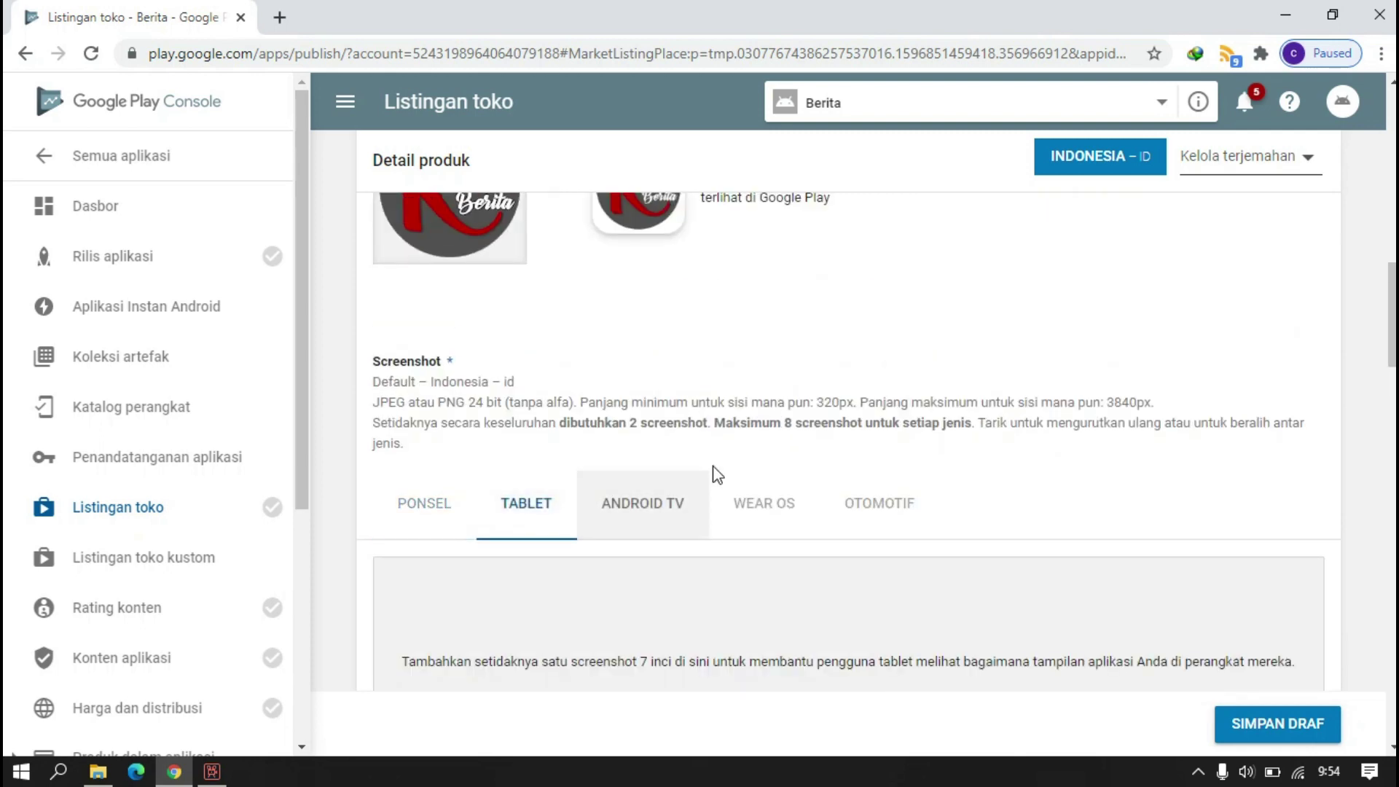
scroll(718, 472, down, 4)
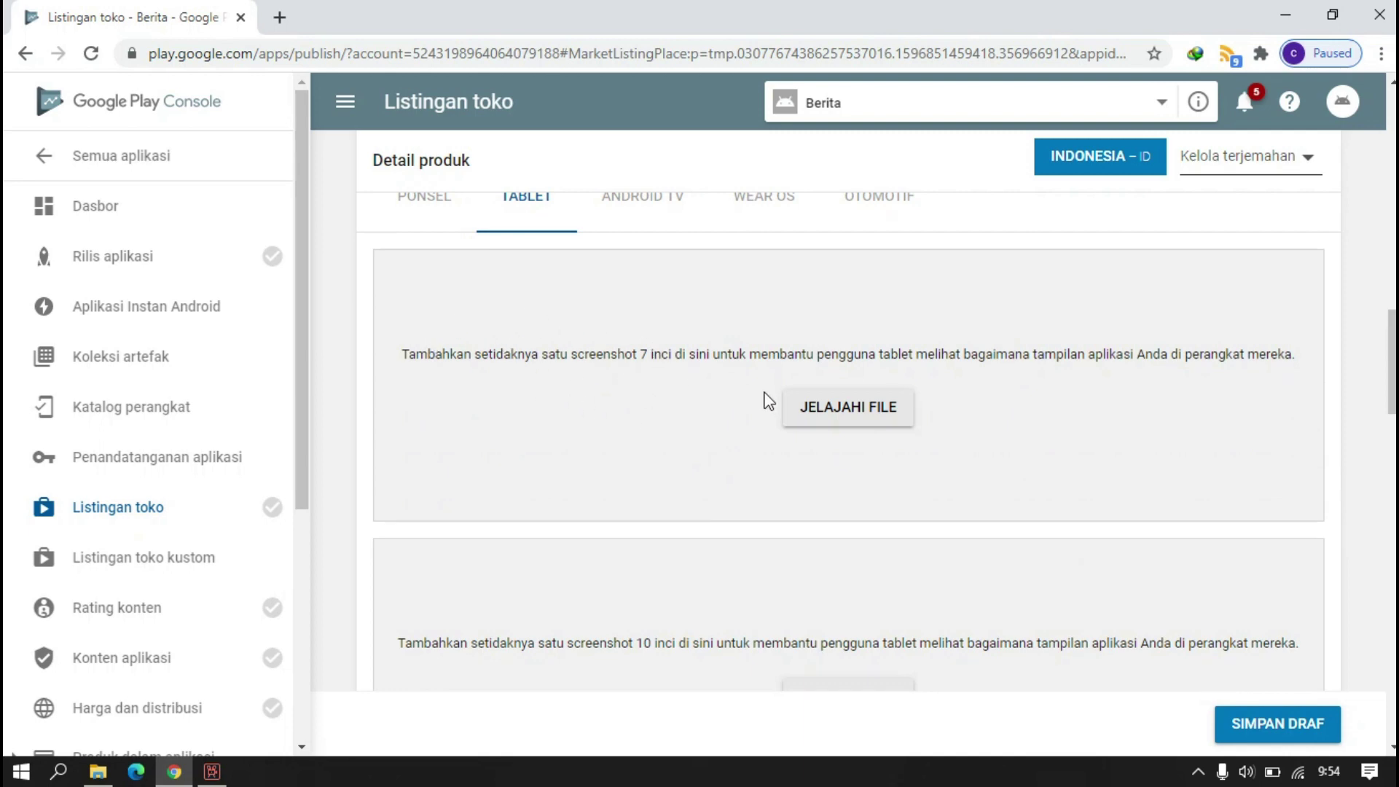
scroll(742, 430, down, 4)
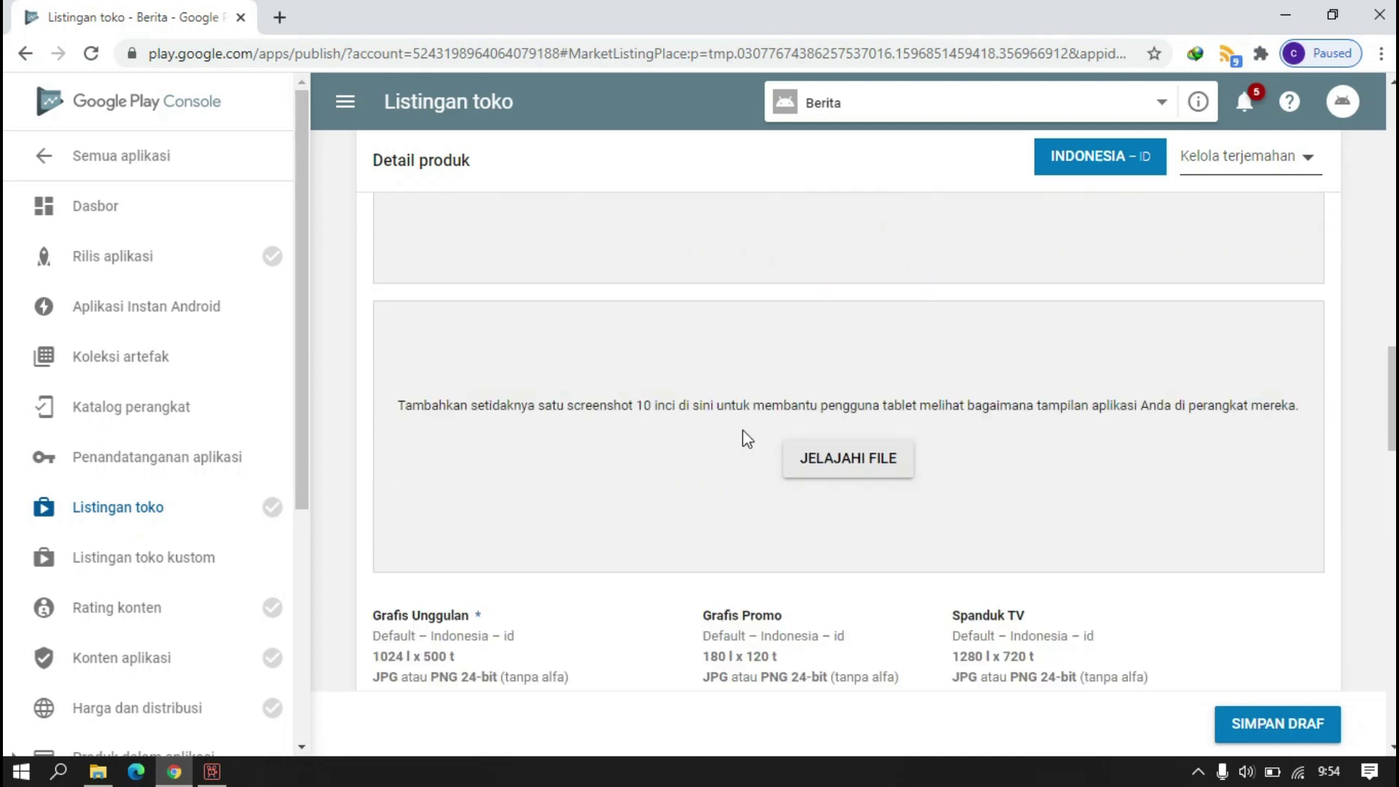
scroll(753, 400, up, 4)
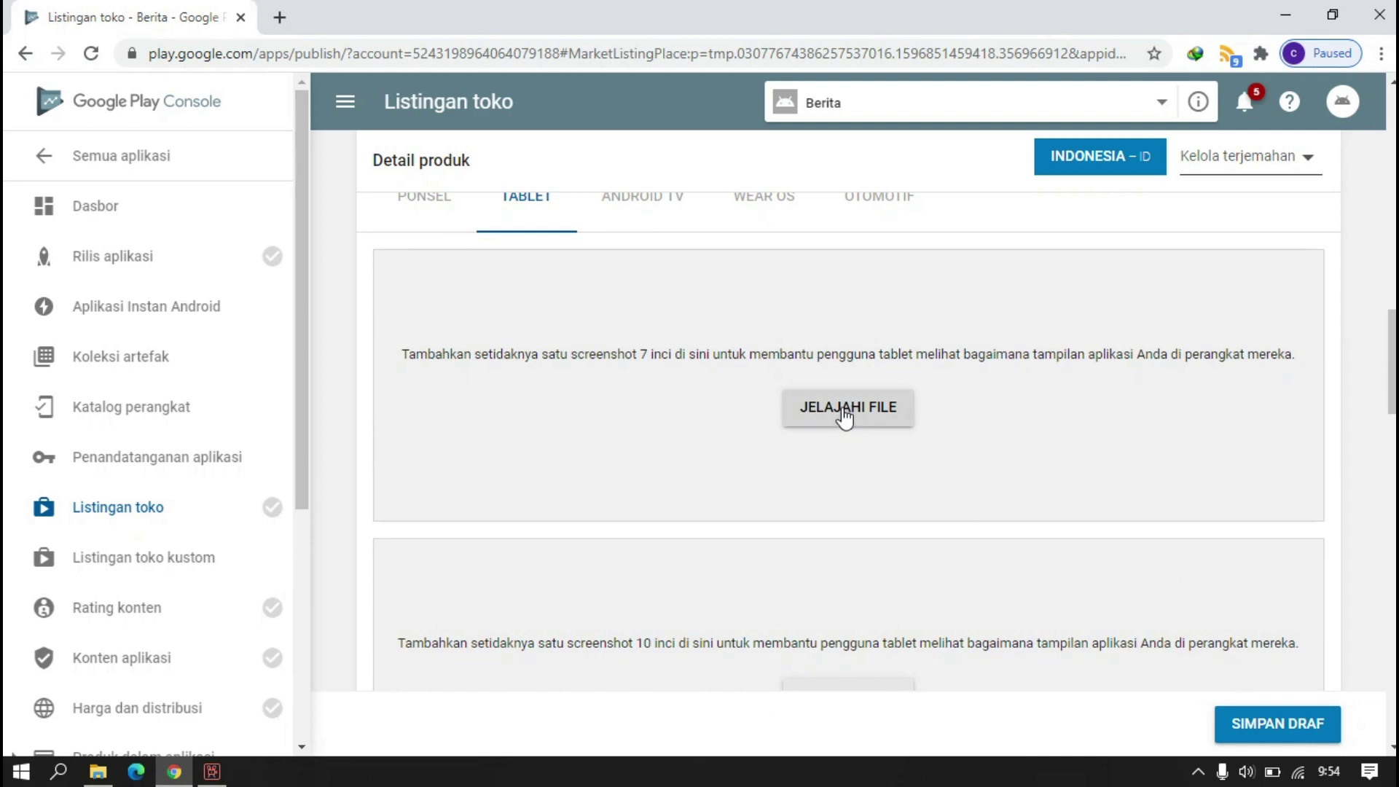
click(844, 415)
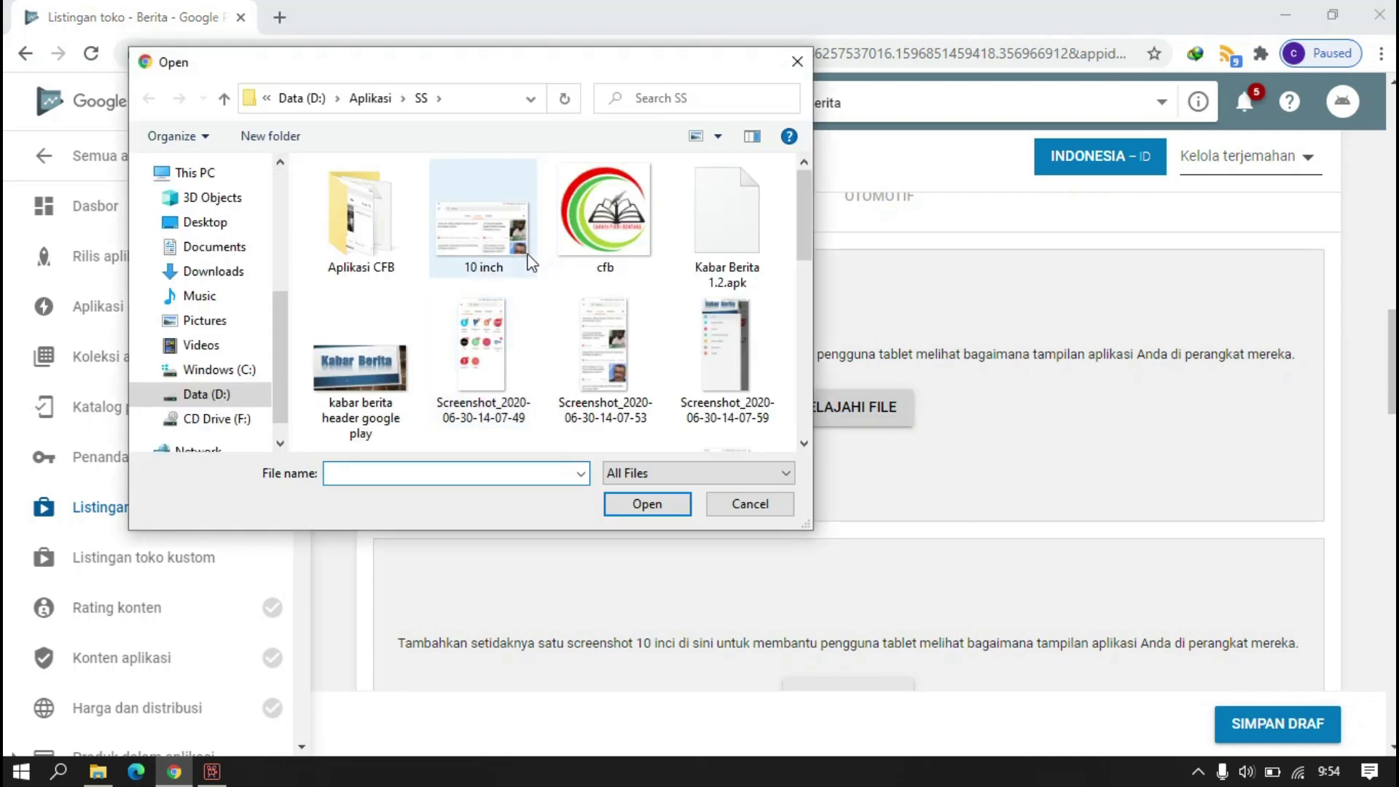
scroll(525, 306, down, 2)
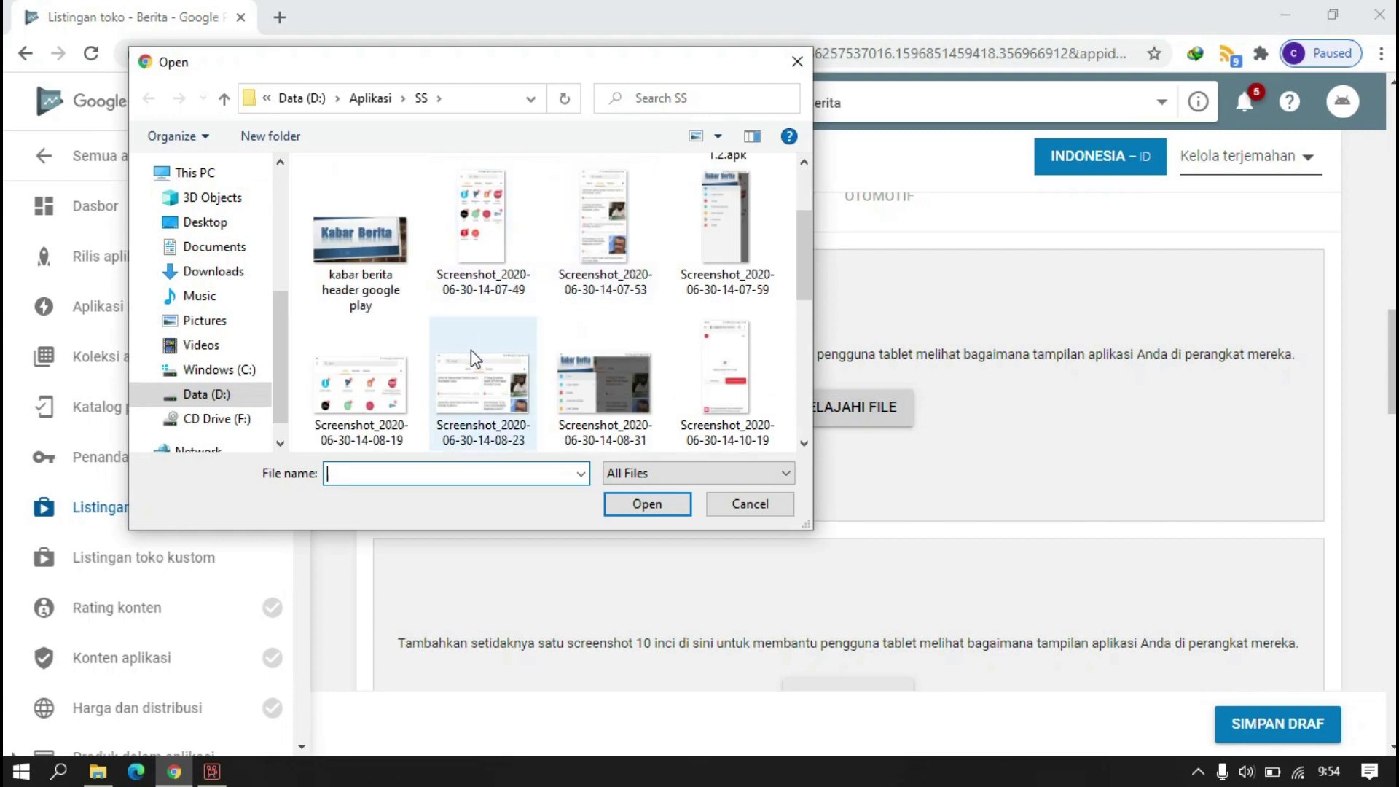
click(356, 384)
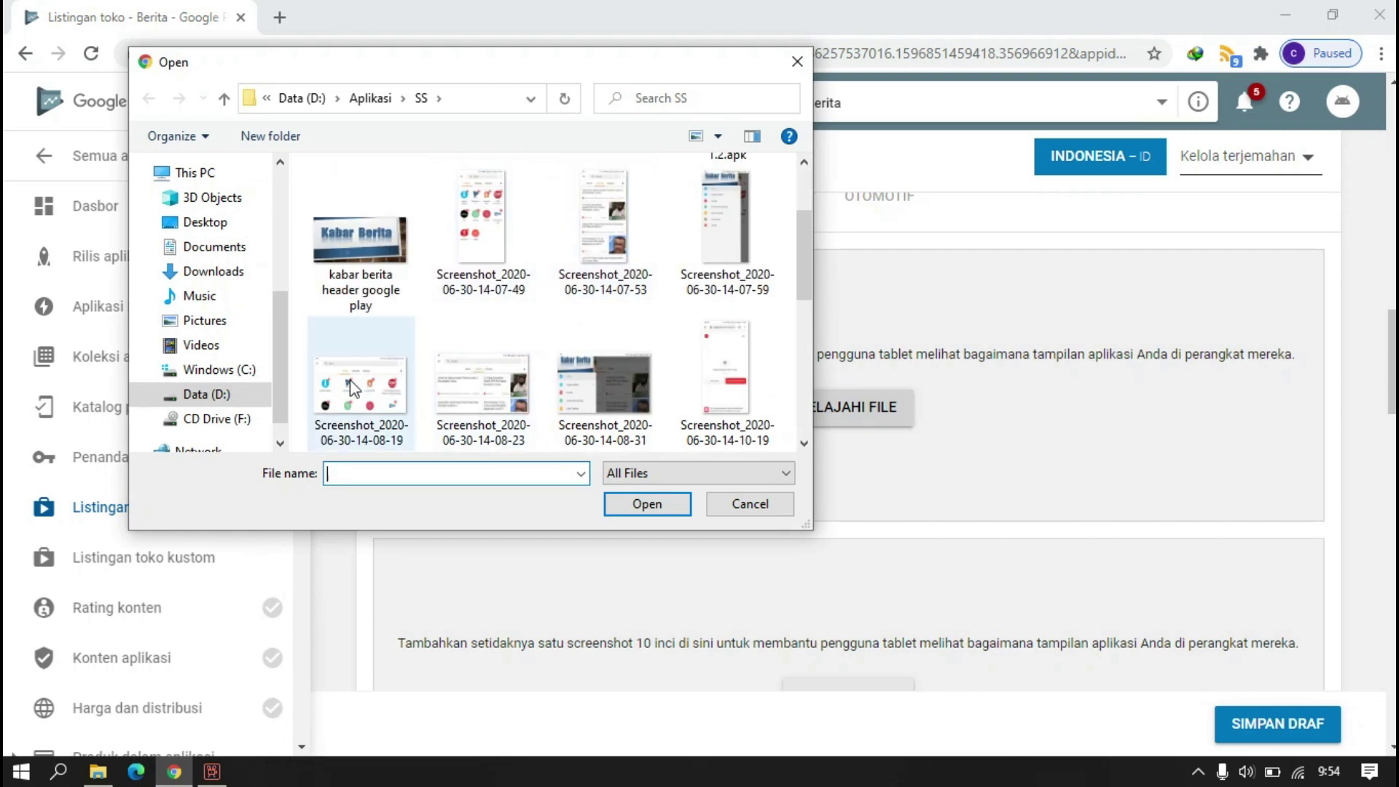
click(647, 505)
- Upload the '10 inch' image as the 10-inch tablet screenshot and check the phone screenshots
scroll(838, 468, down, 3)
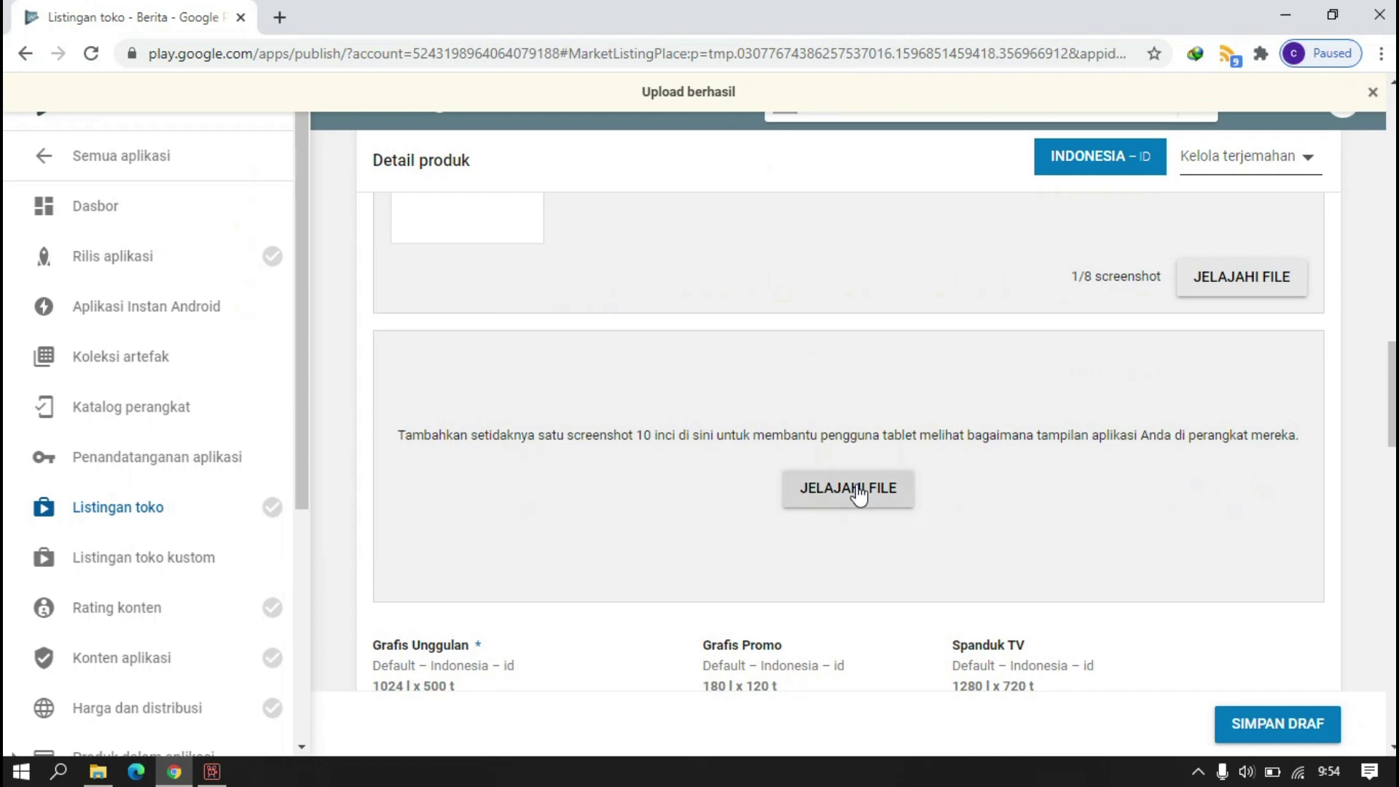
click(526, 348)
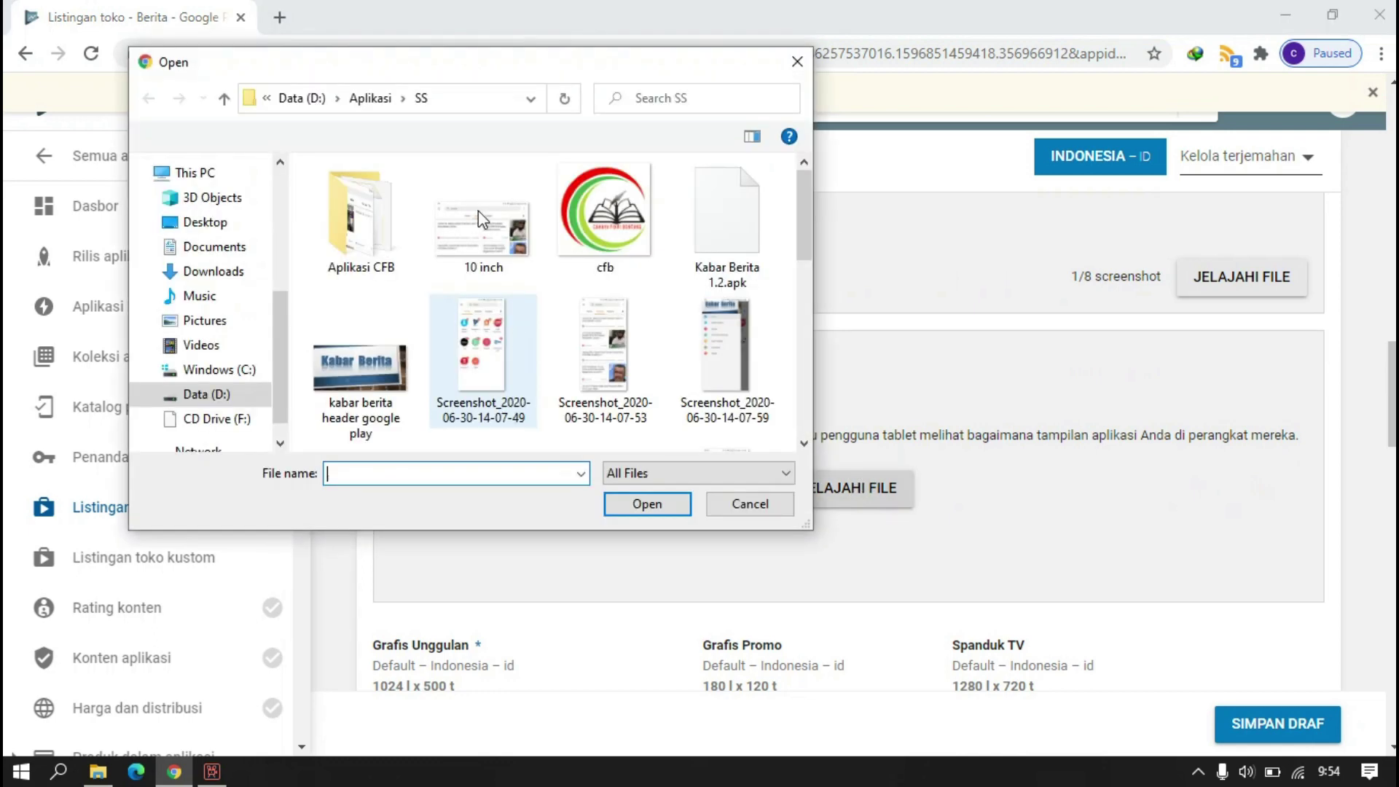
click(478, 211)
click(632, 499)
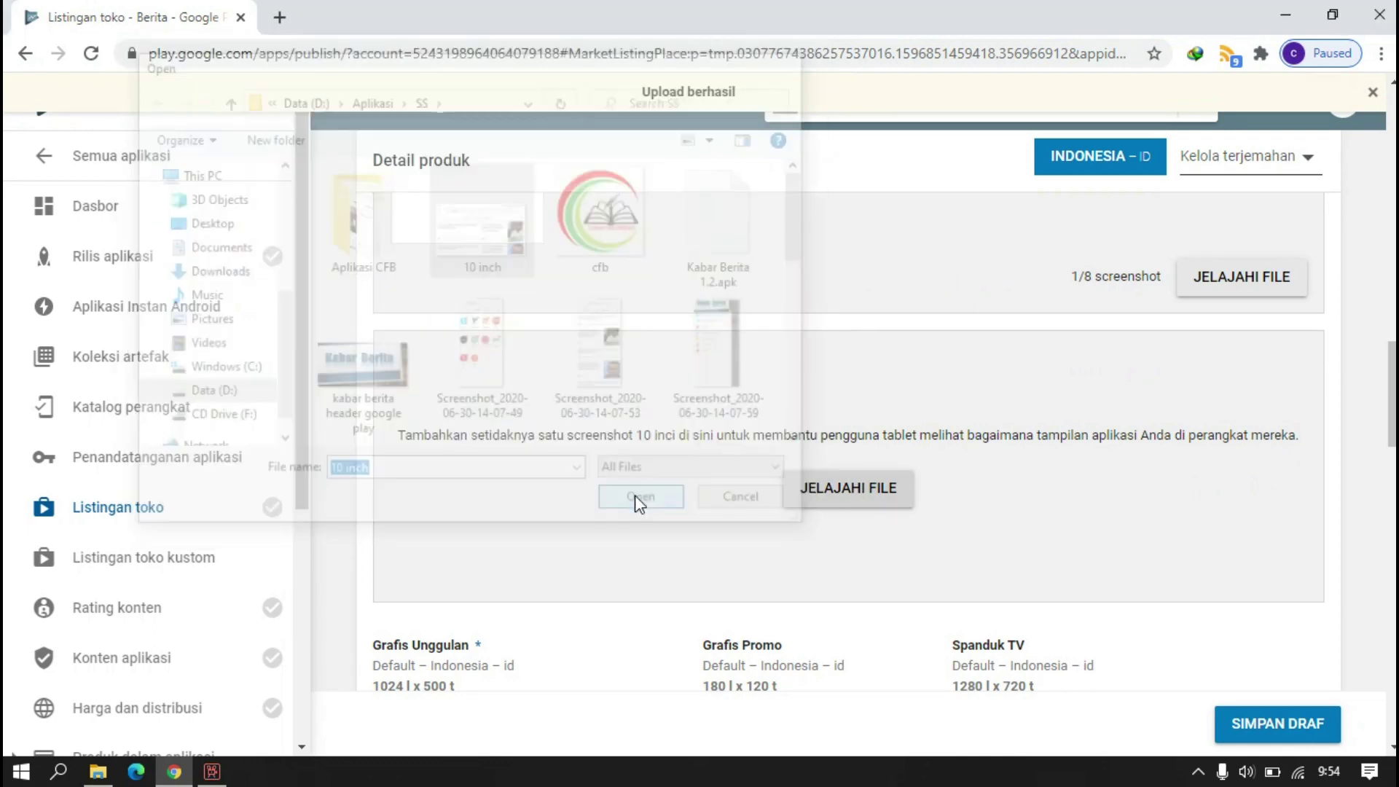
scroll(744, 368, up, 3)
click(433, 211)
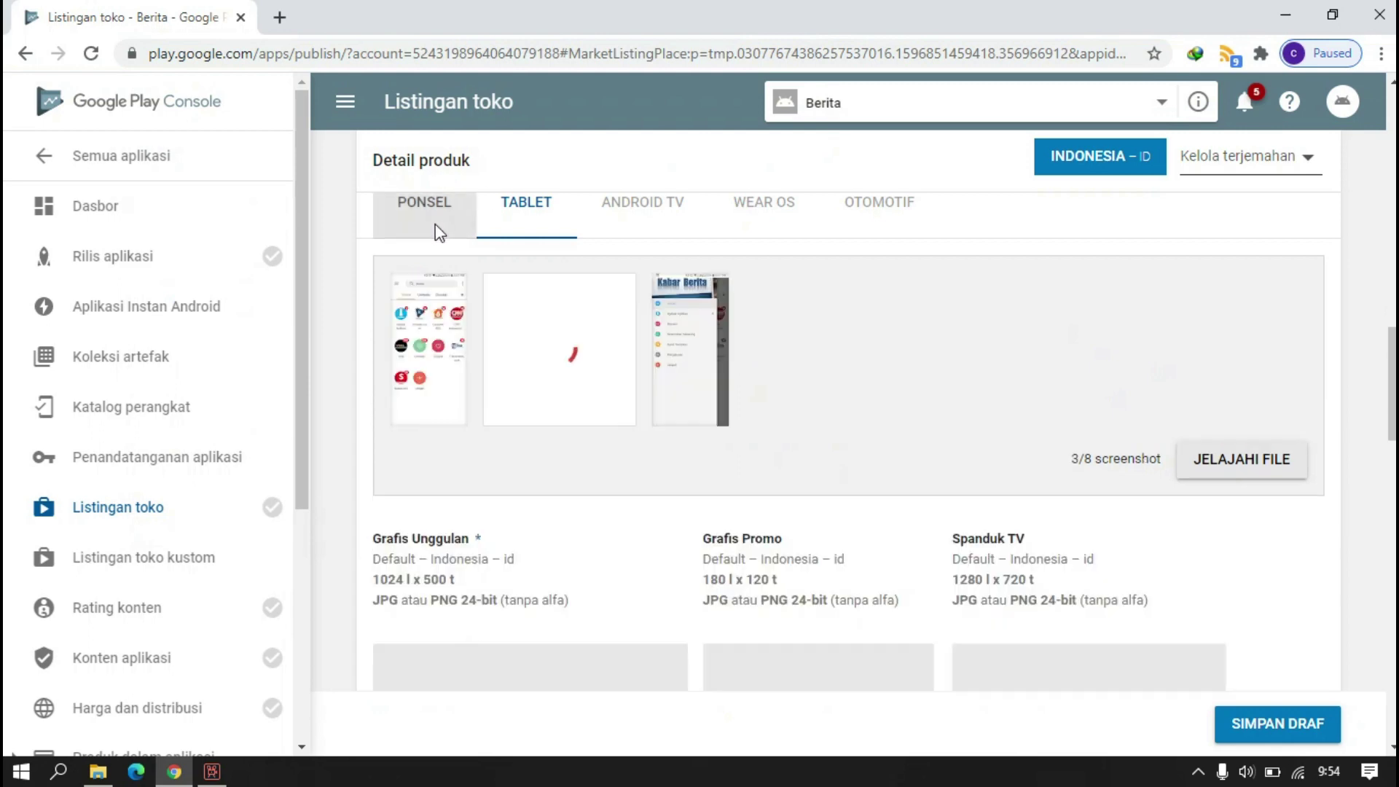
click(523, 219)
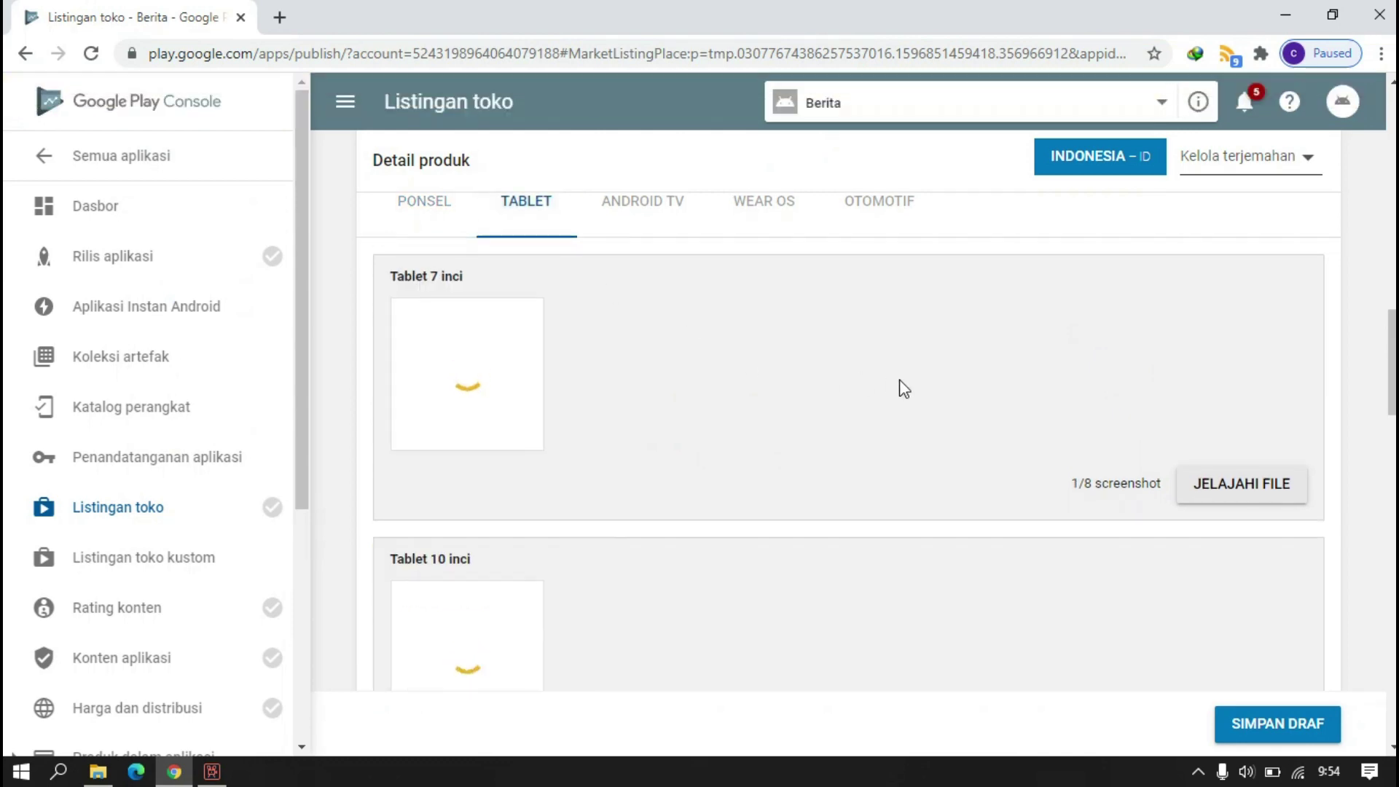
- Upload 'kabar berita header google play' as the Grafis Unggulan feature graphic
scroll(900, 384, down, 2)
scroll(901, 386, down, 5)
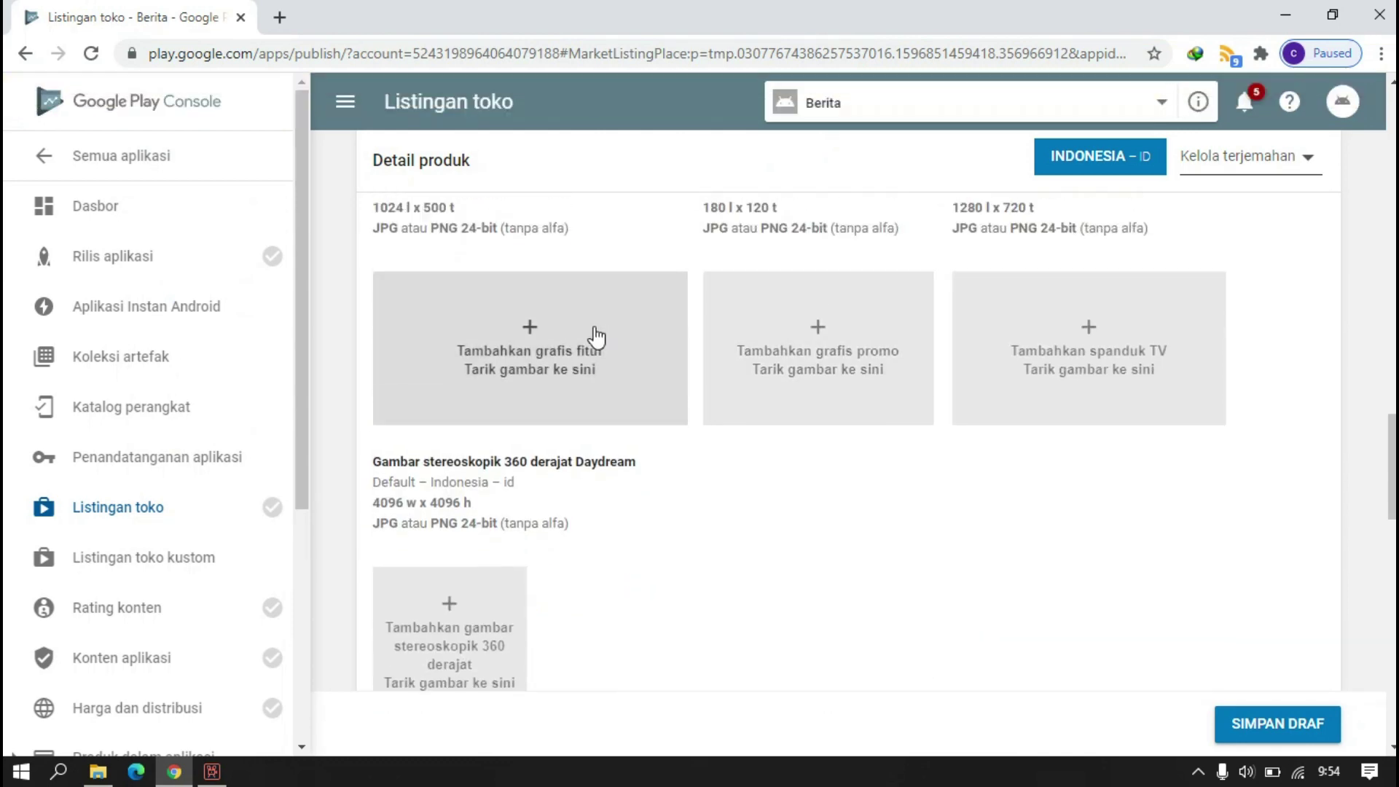
scroll(599, 329, up, 3)
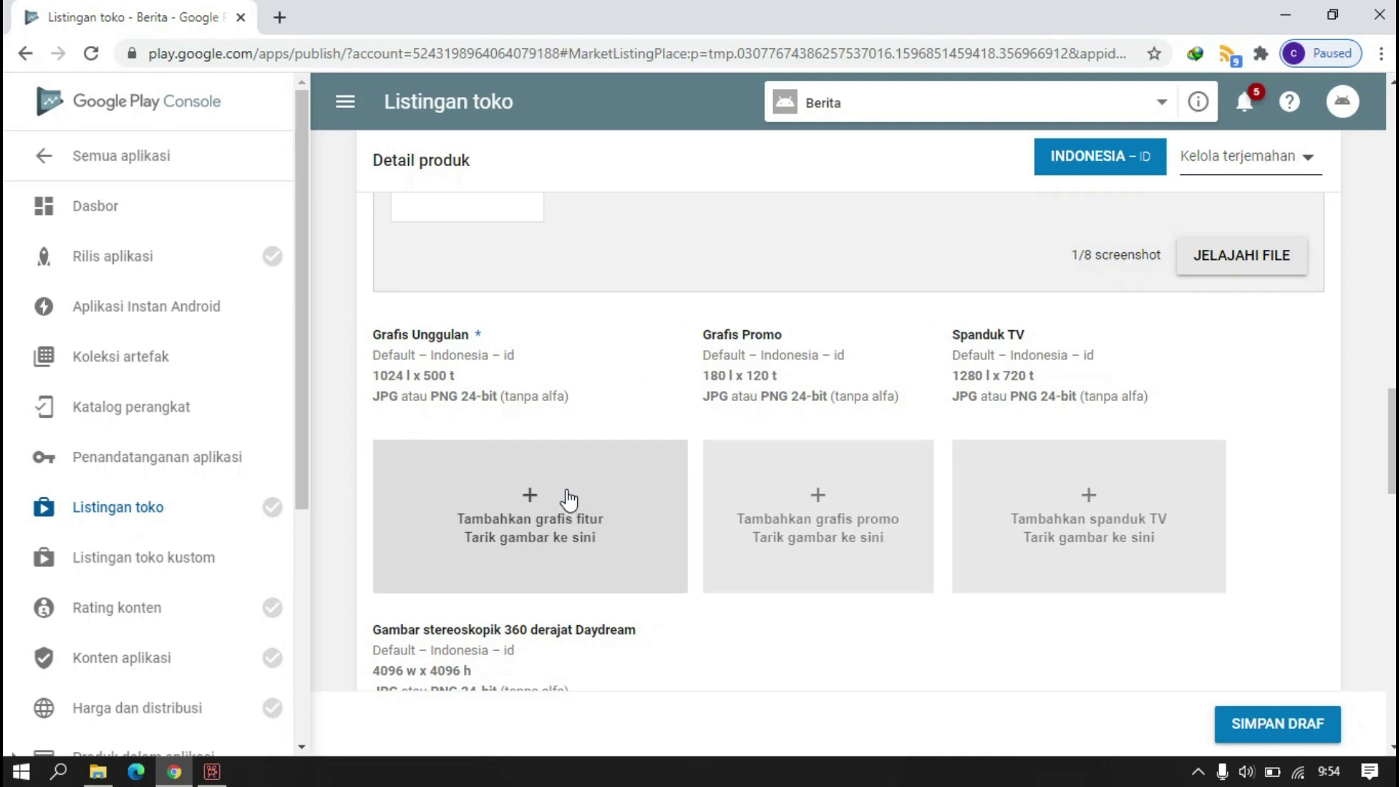
scroll(565, 494, down, 4)
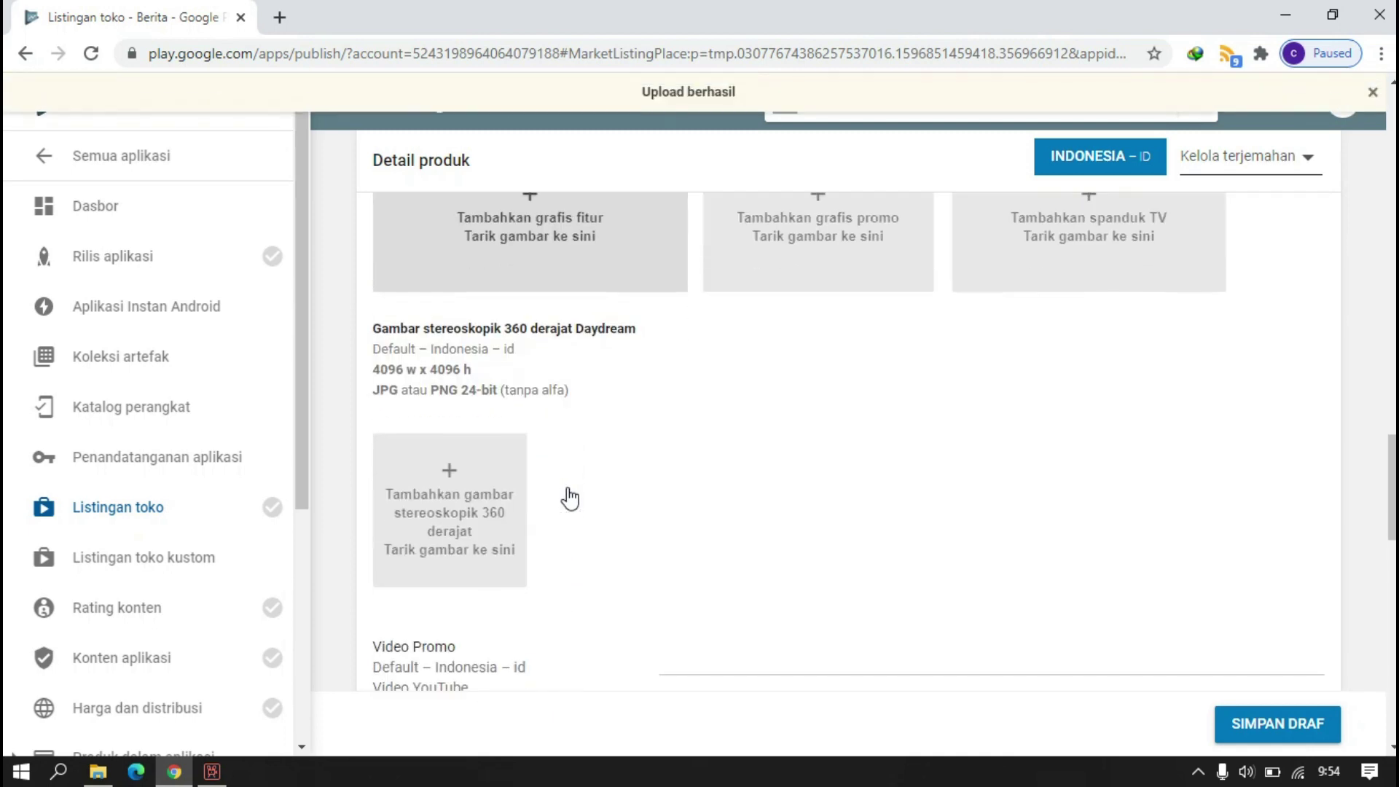
scroll(565, 493, up, 4)
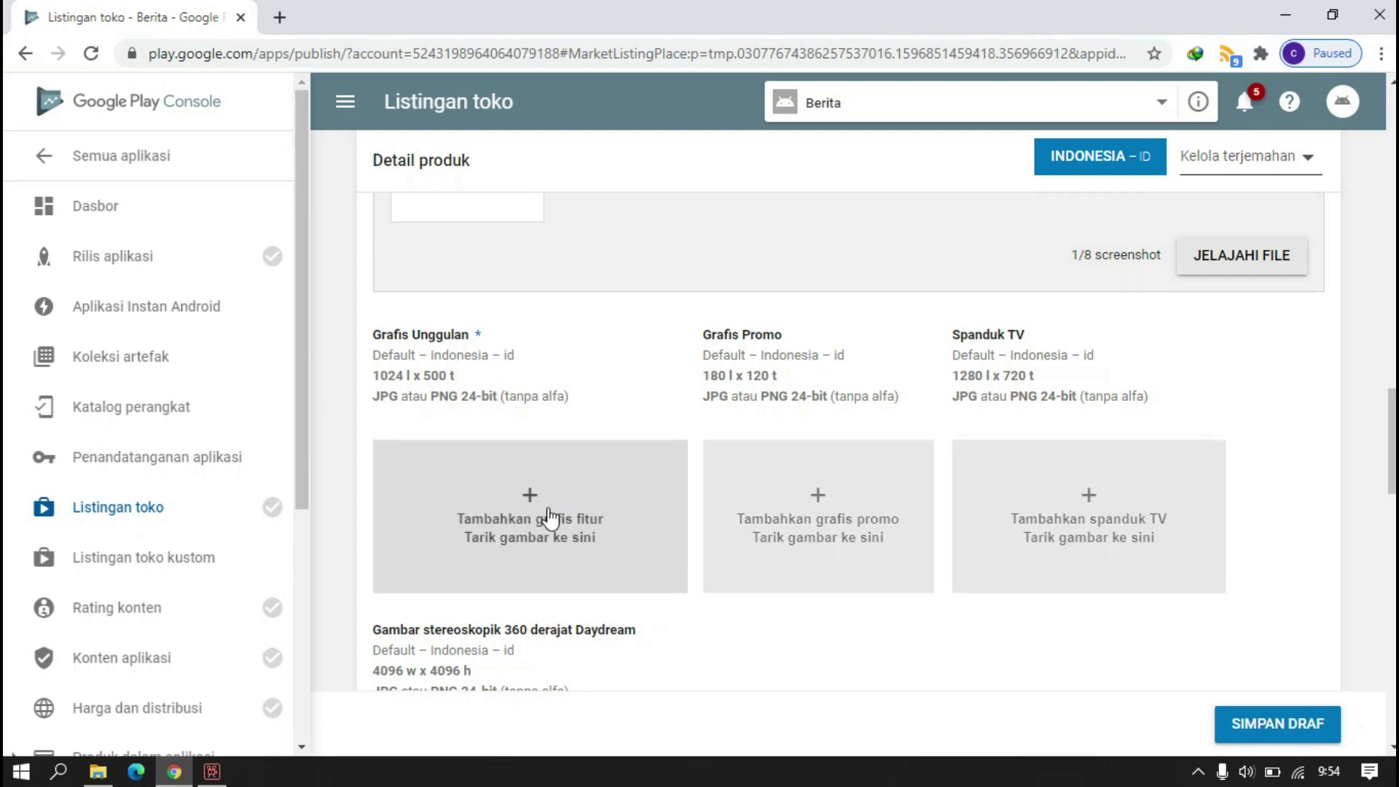
click(521, 511)
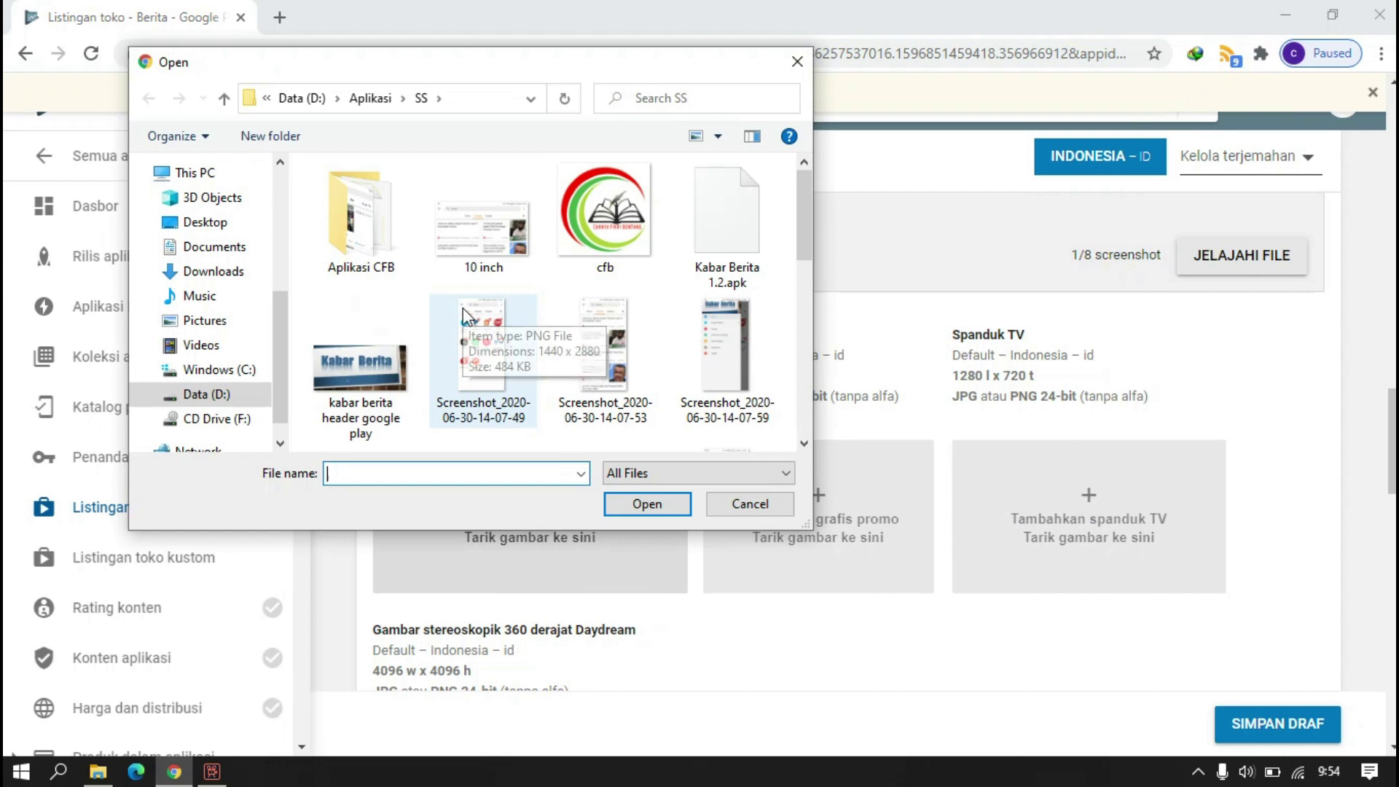
click(387, 387)
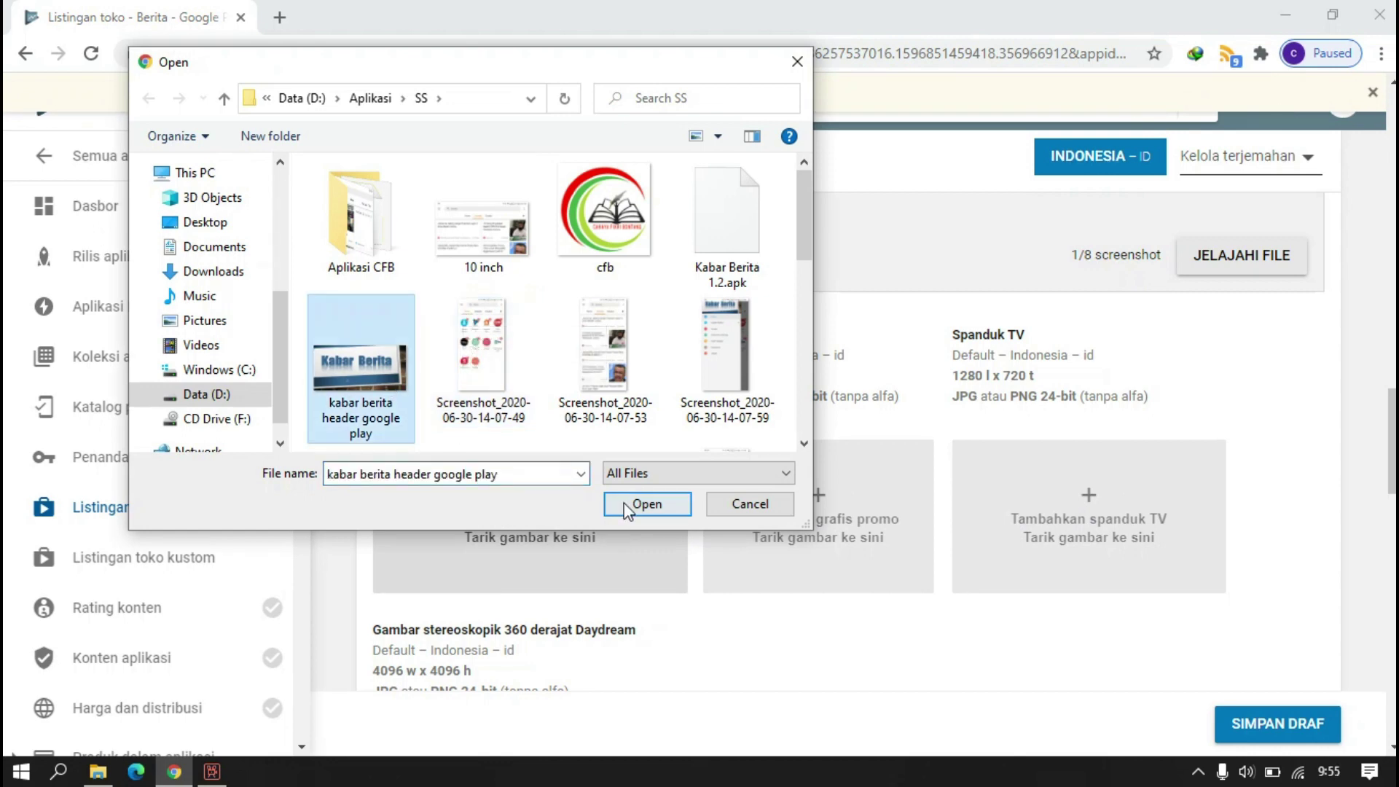
click(642, 503)
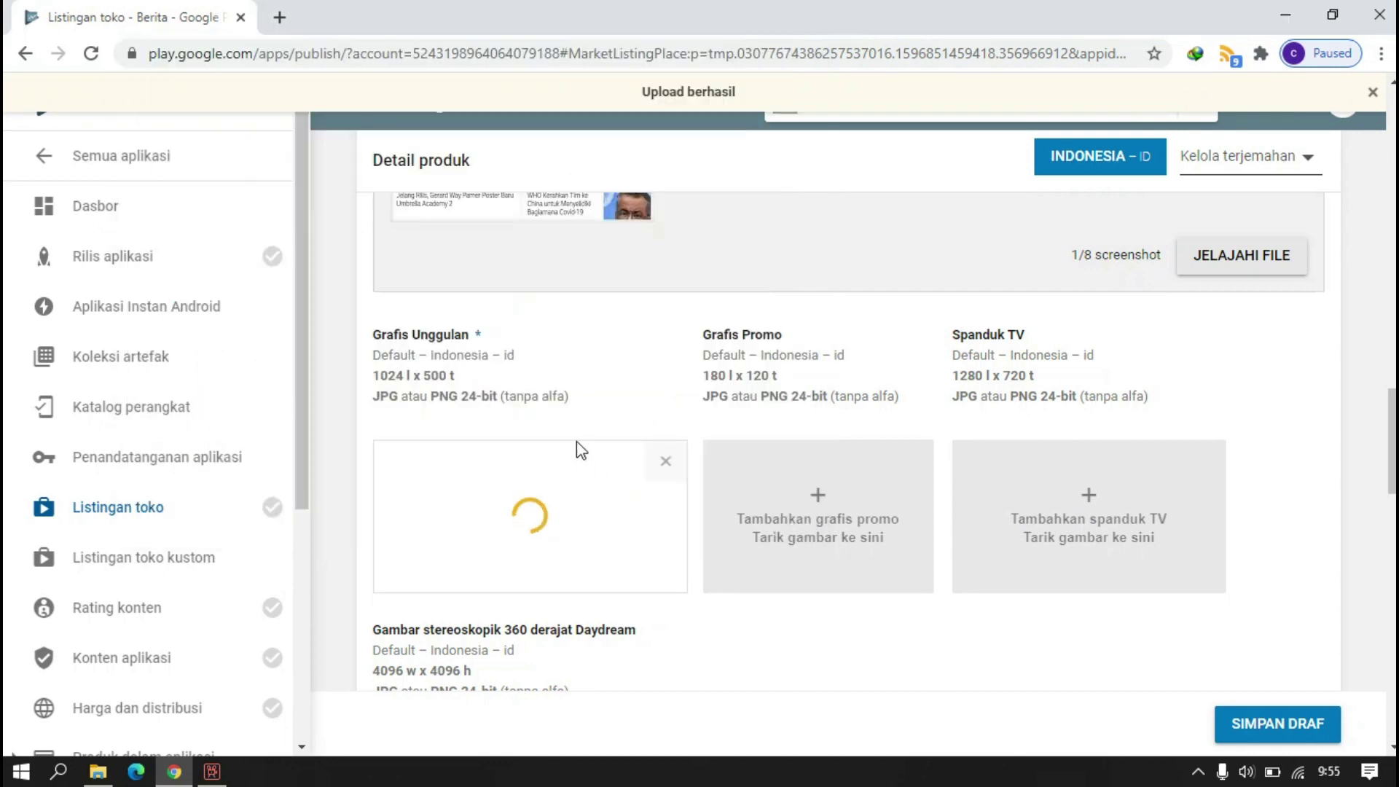
scroll(580, 450, down, 5)
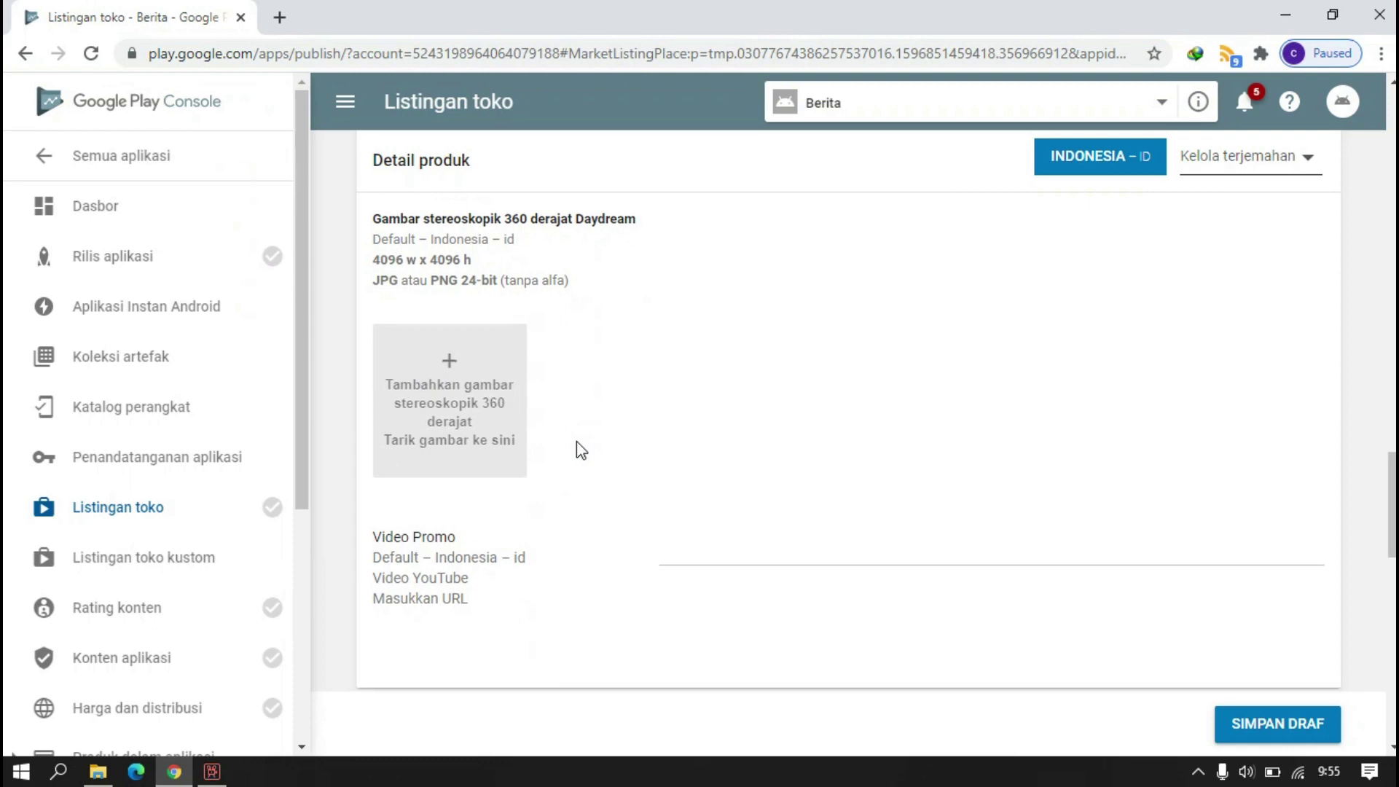
- Review the Android TV screenshot requirements, then return to the phone screenshots
scroll(581, 450, down, 5)
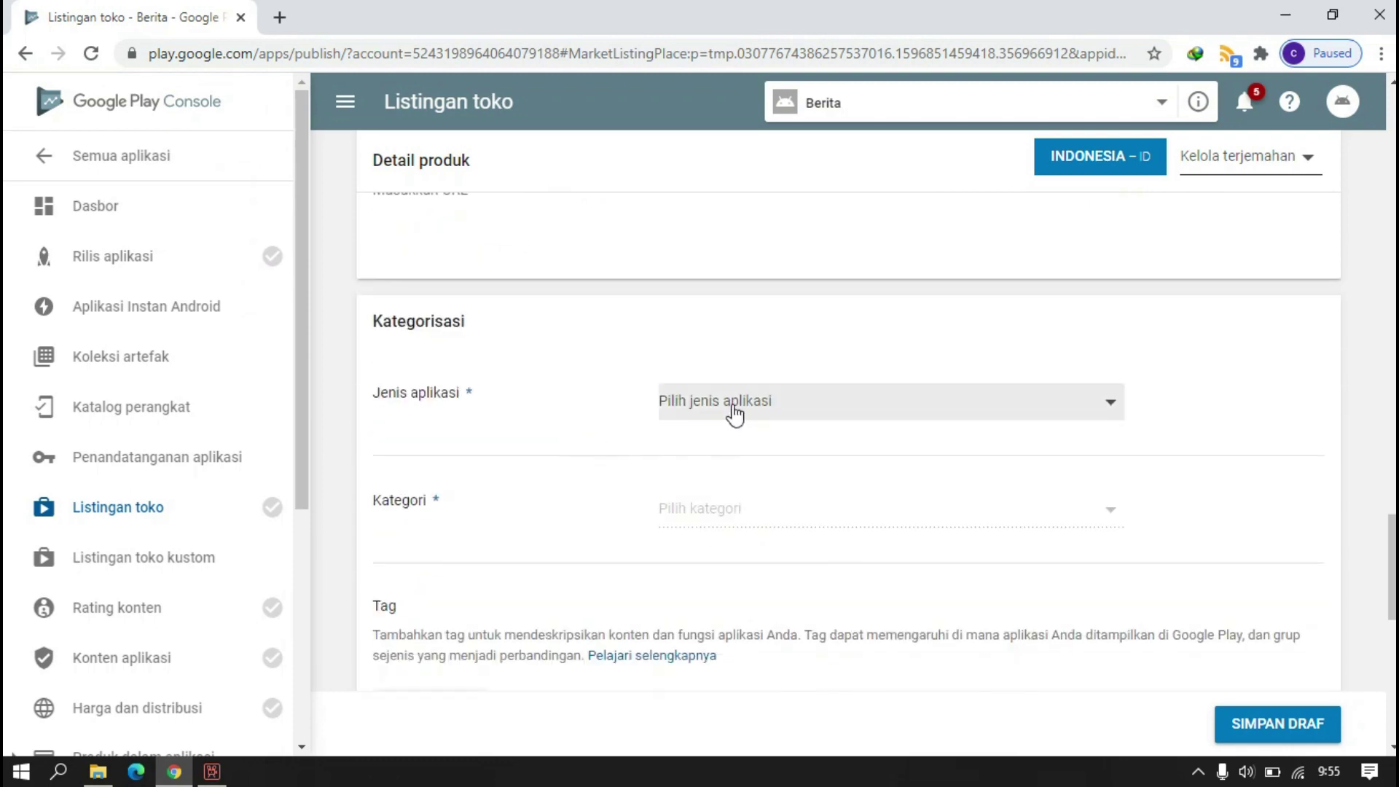
scroll(661, 386, up, 10)
scroll(627, 418, up, 3)
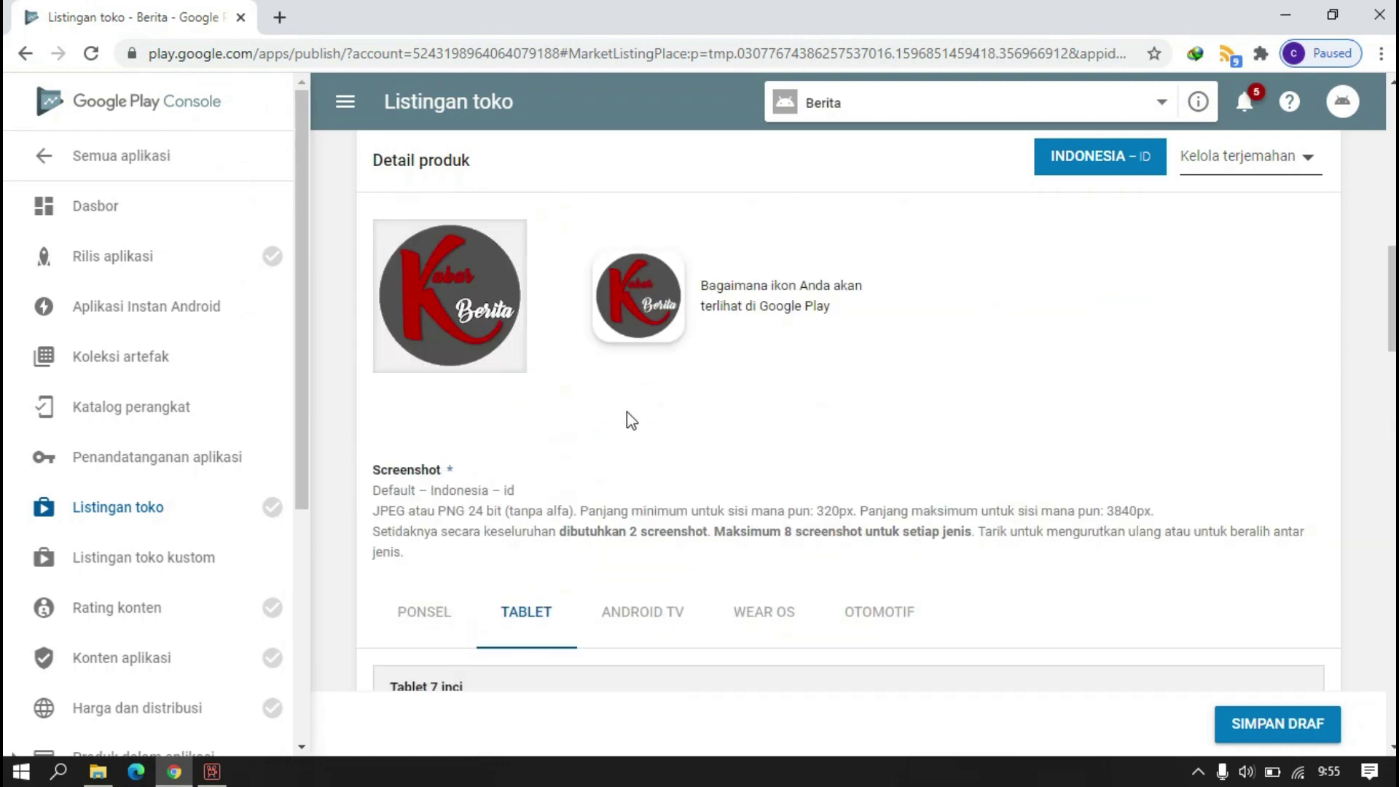
scroll(484, 469, down, 5)
scroll(571, 505, up, 2)
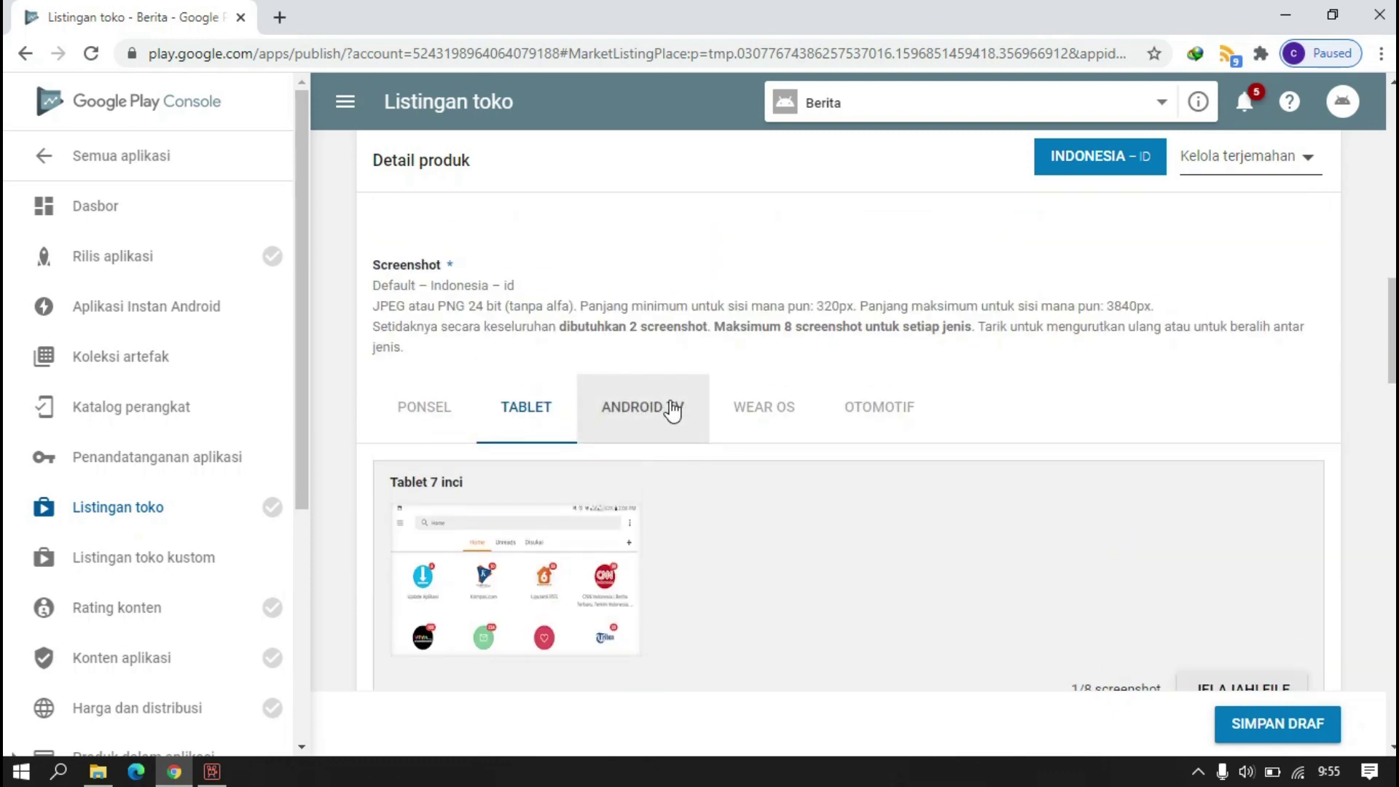
click(667, 414)
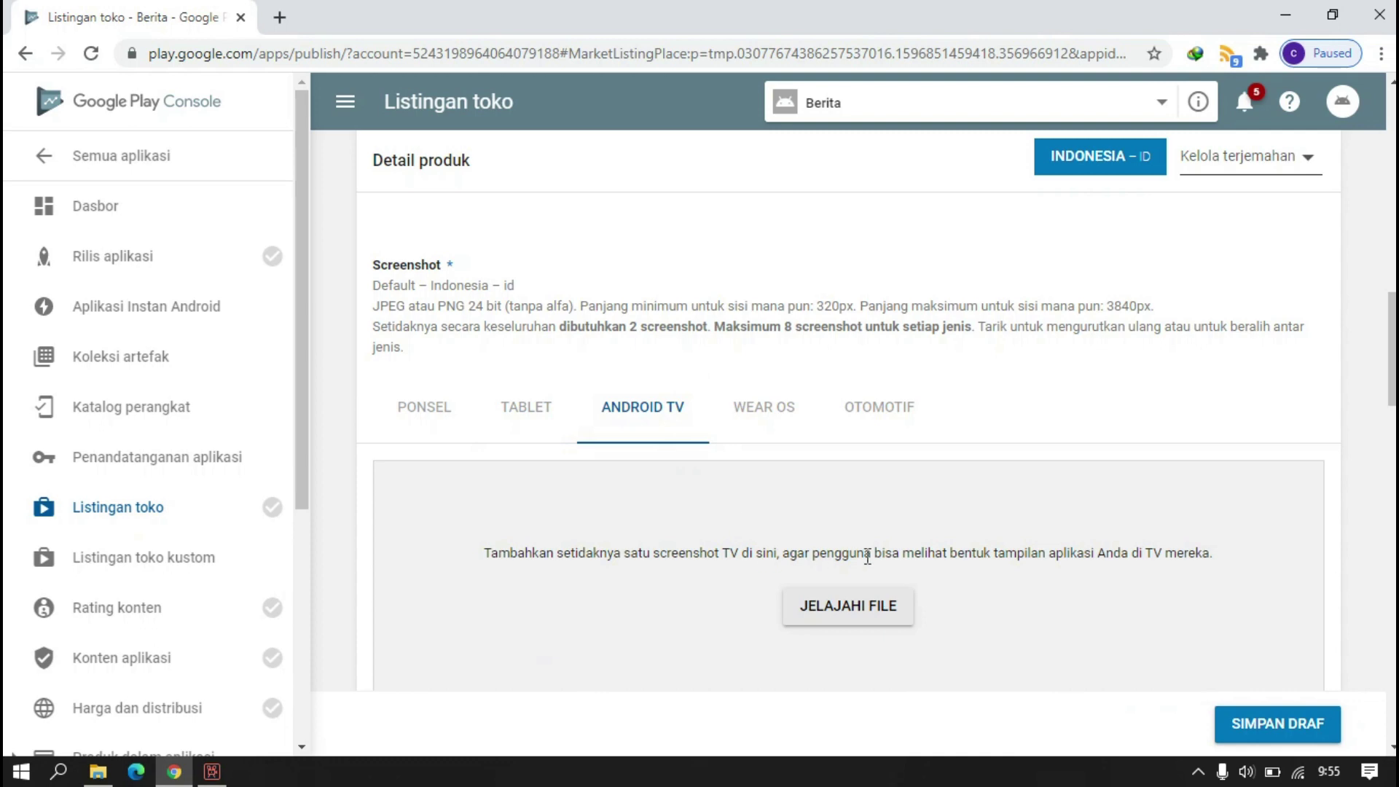
scroll(753, 537, down, 3)
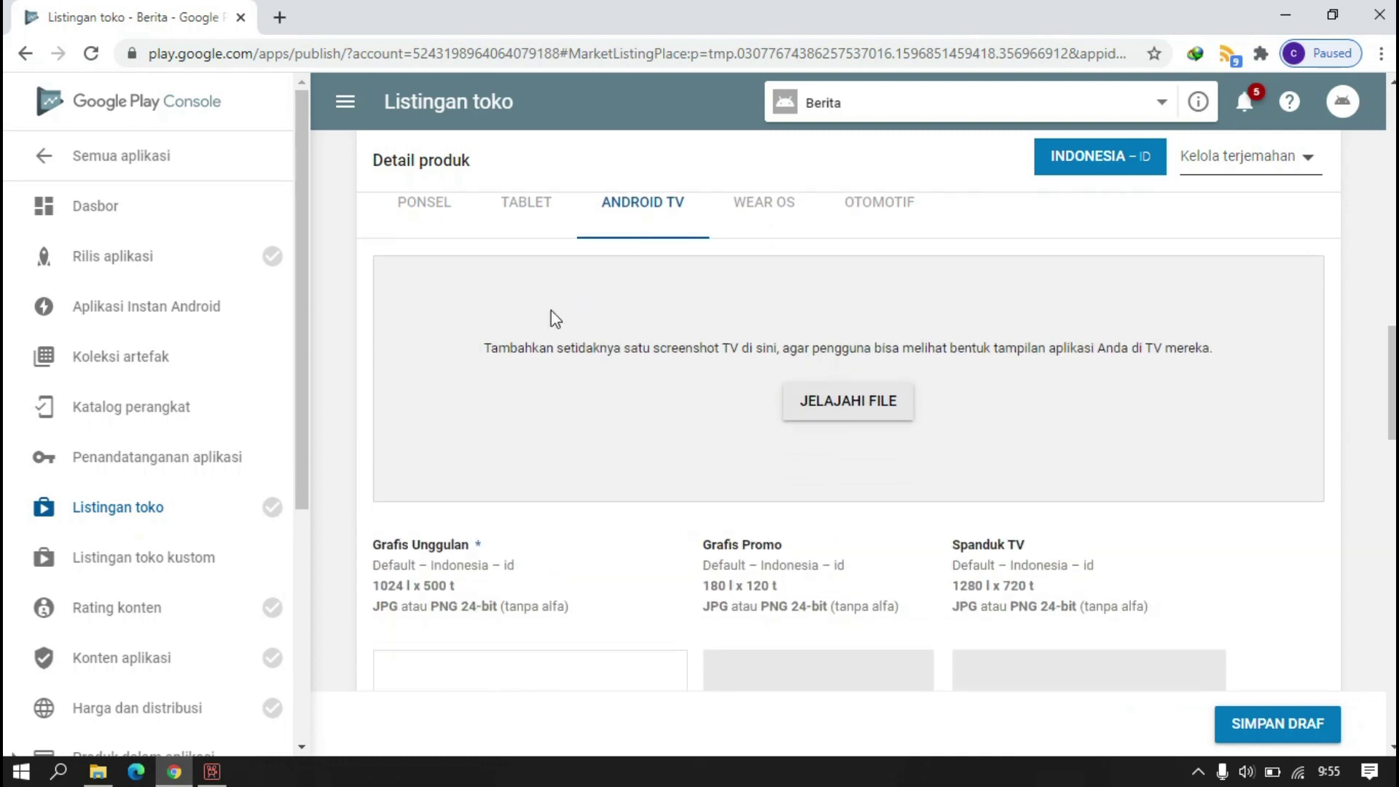
click(423, 222)
scroll(611, 425, down, 5)
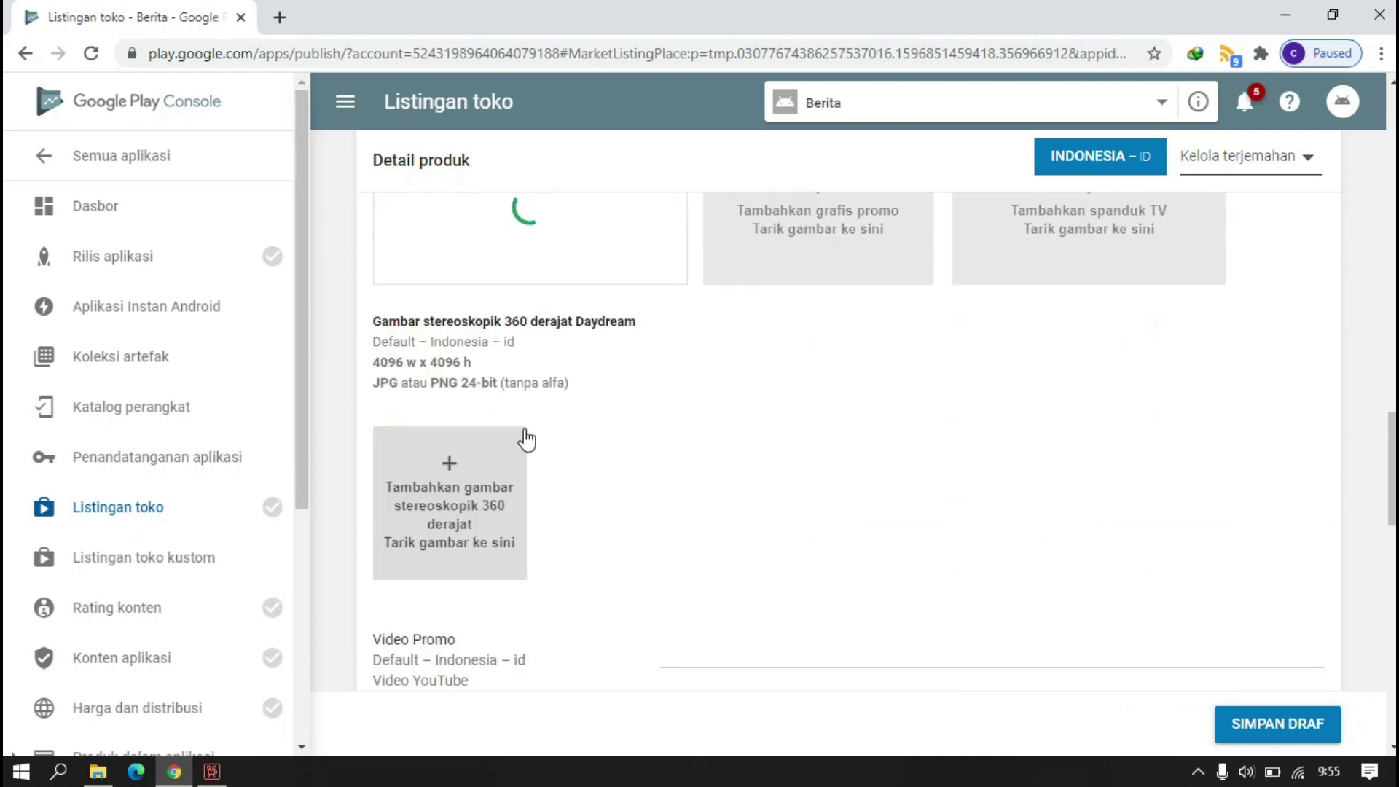
scroll(611, 466, down, 5)
- Set the app type to Aplikasi and the category to Berita & Majalah
click(685, 412)
click(849, 411)
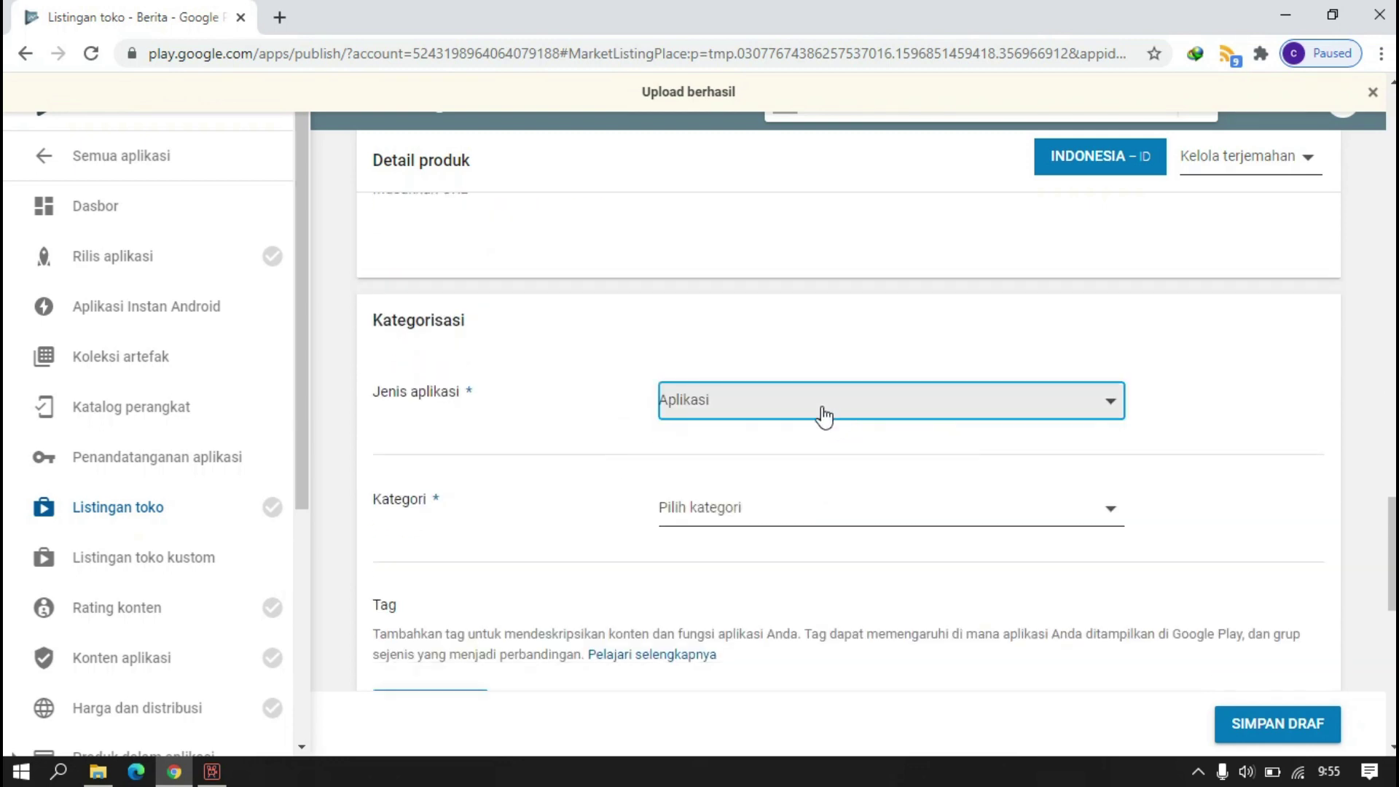
click(716, 412)
click(701, 382)
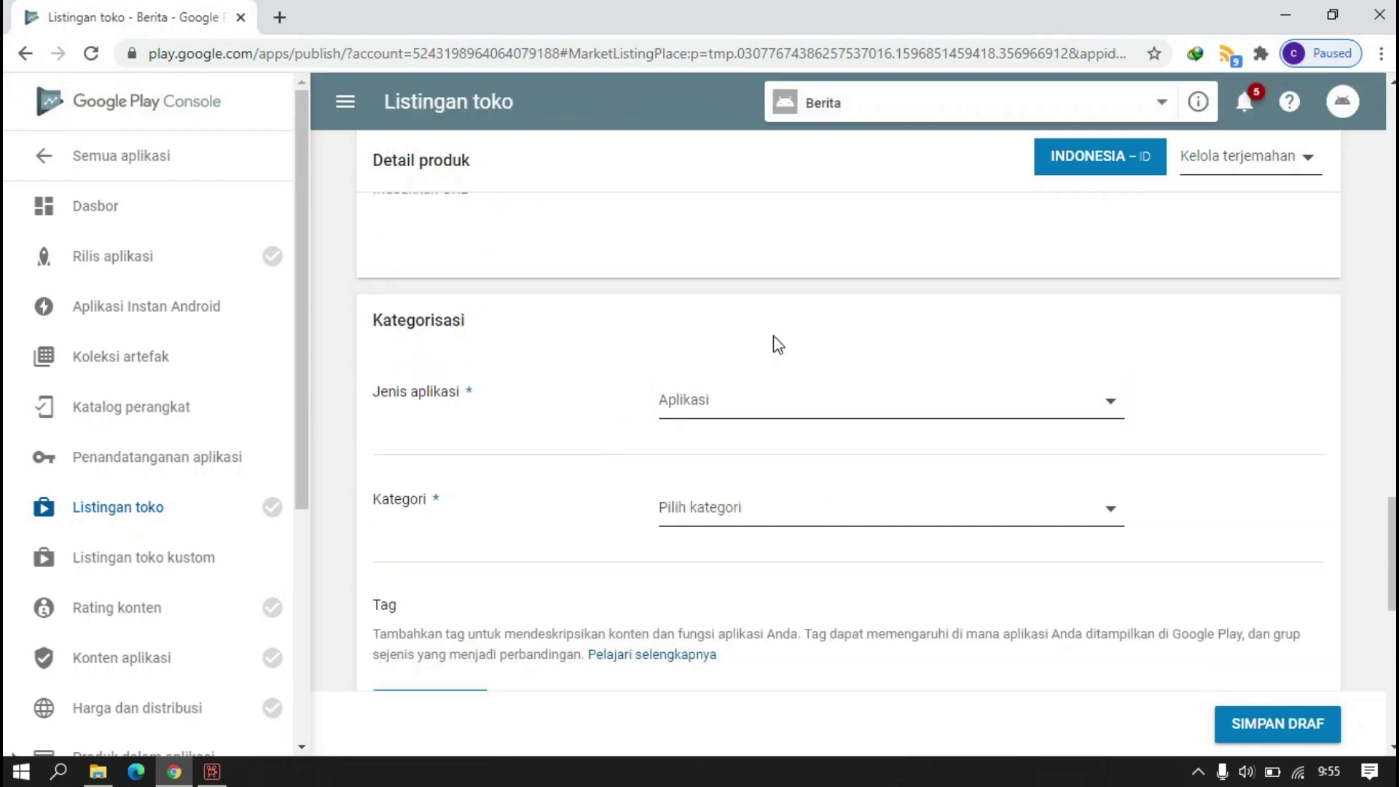
click(797, 510)
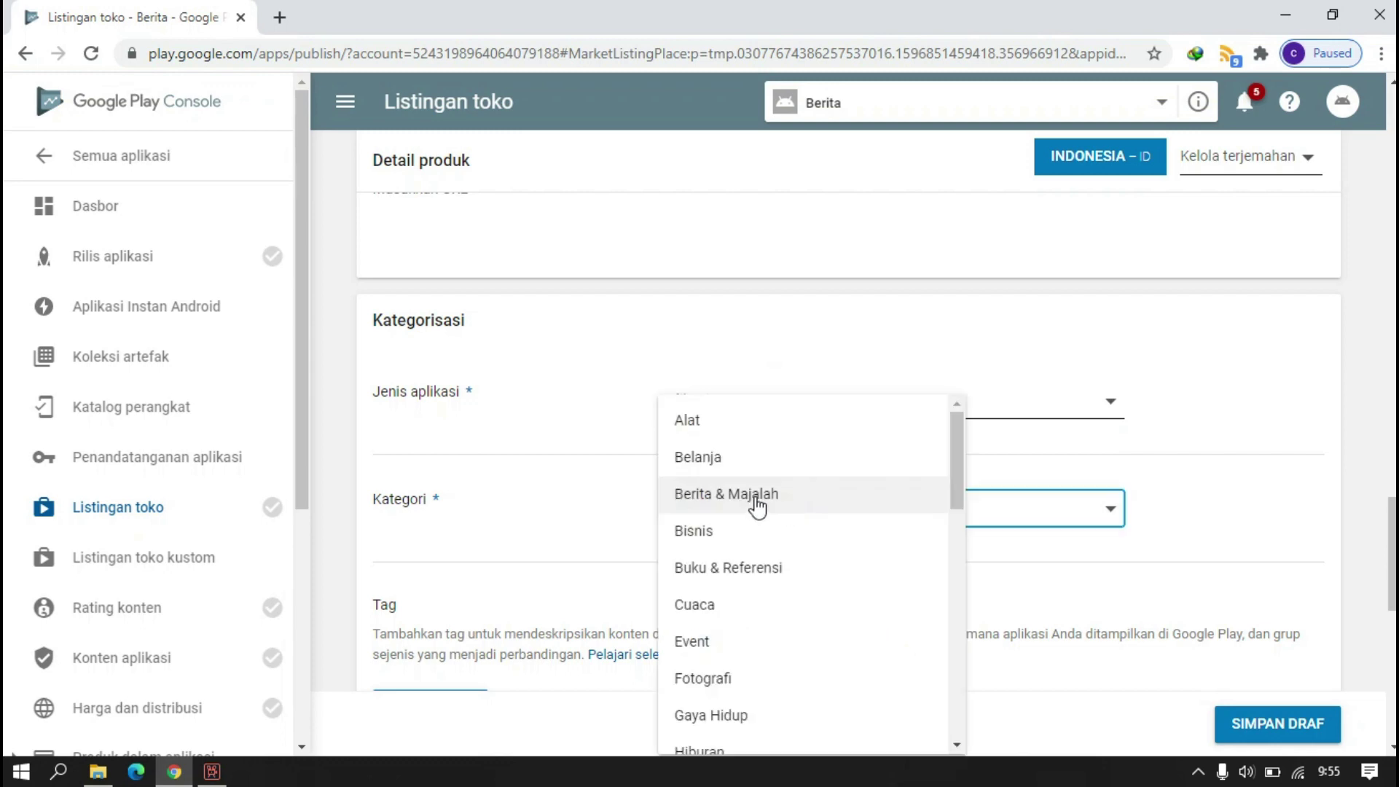
click(758, 501)
scroll(565, 460, down, 4)
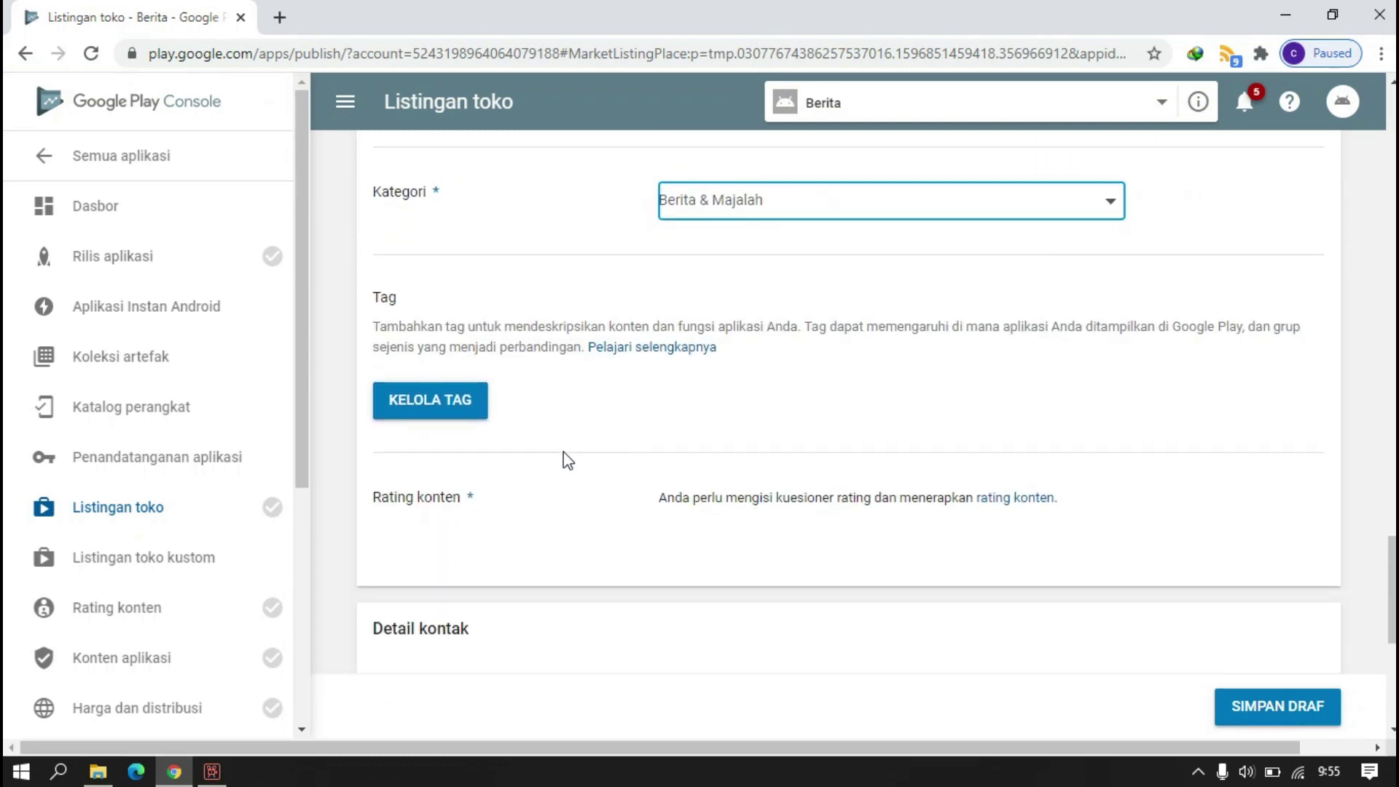
- Go to tag management and add the Agregator berita tag
click(429, 408)
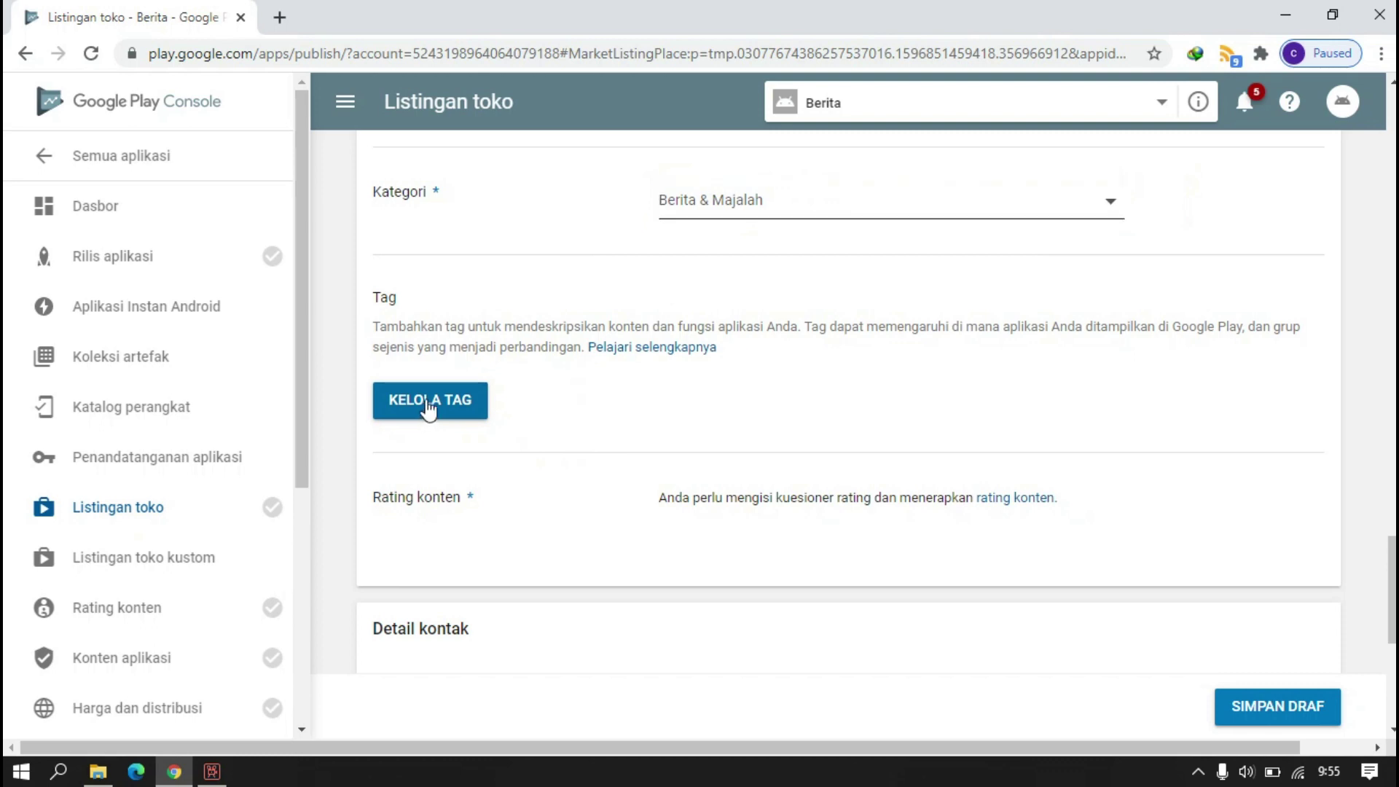
click(802, 190)
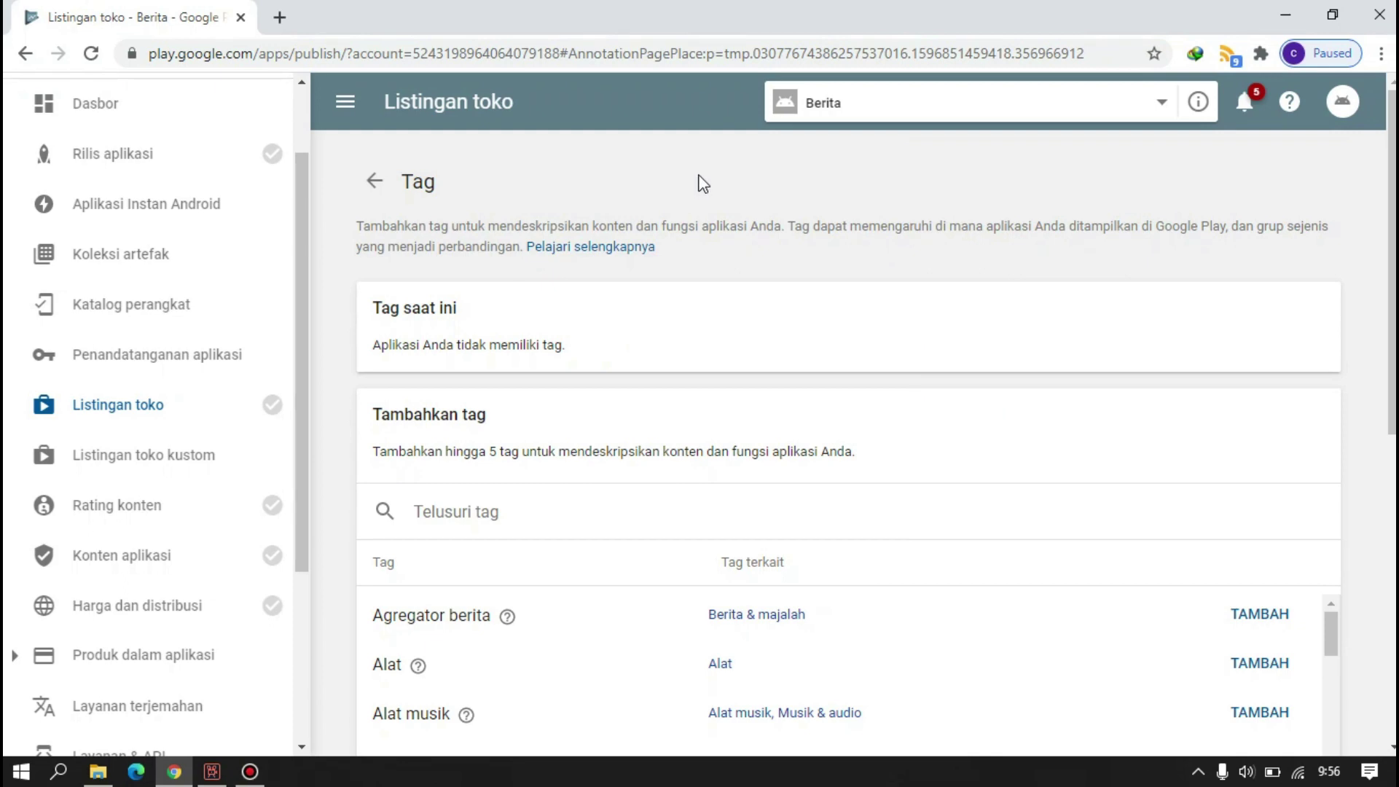
scroll(733, 271, down, 3)
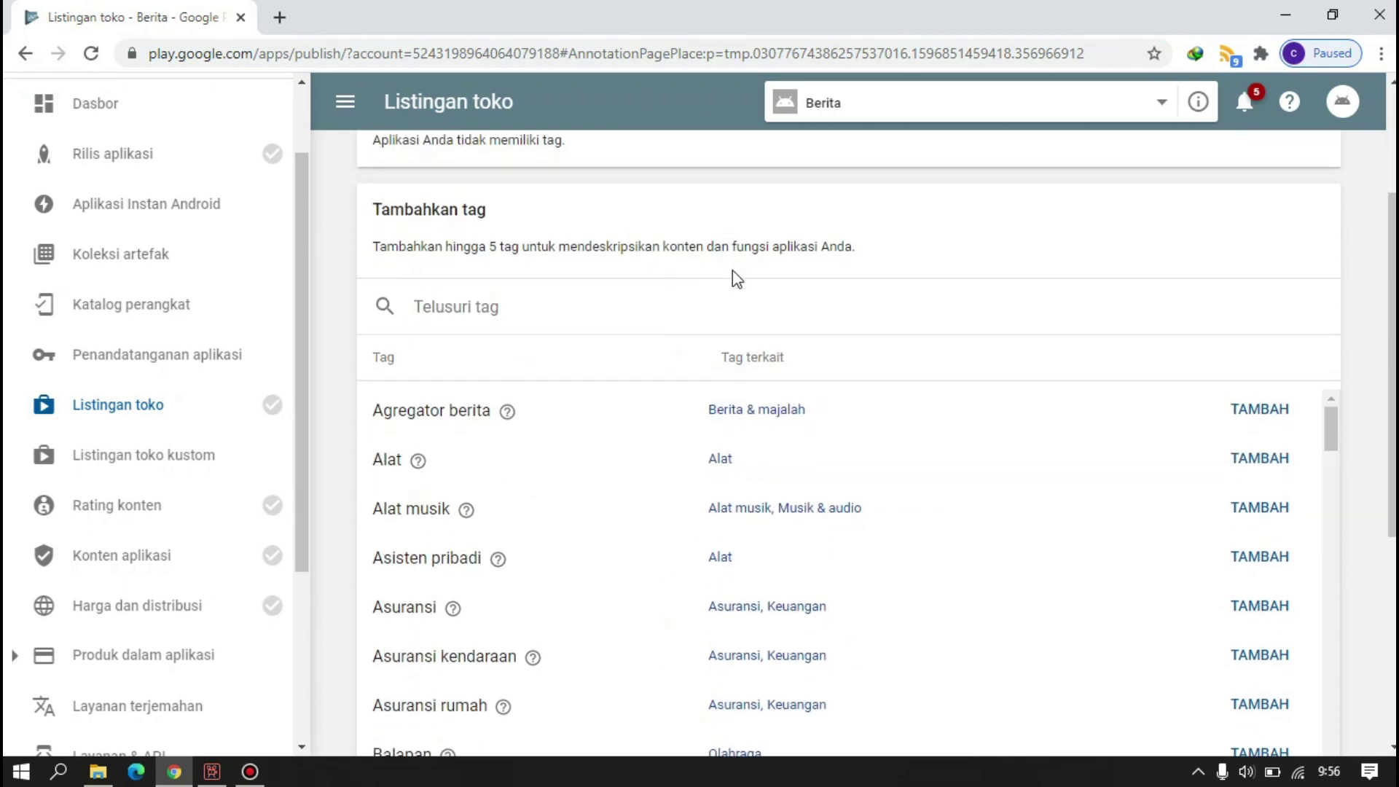
click(1256, 413)
click(896, 435)
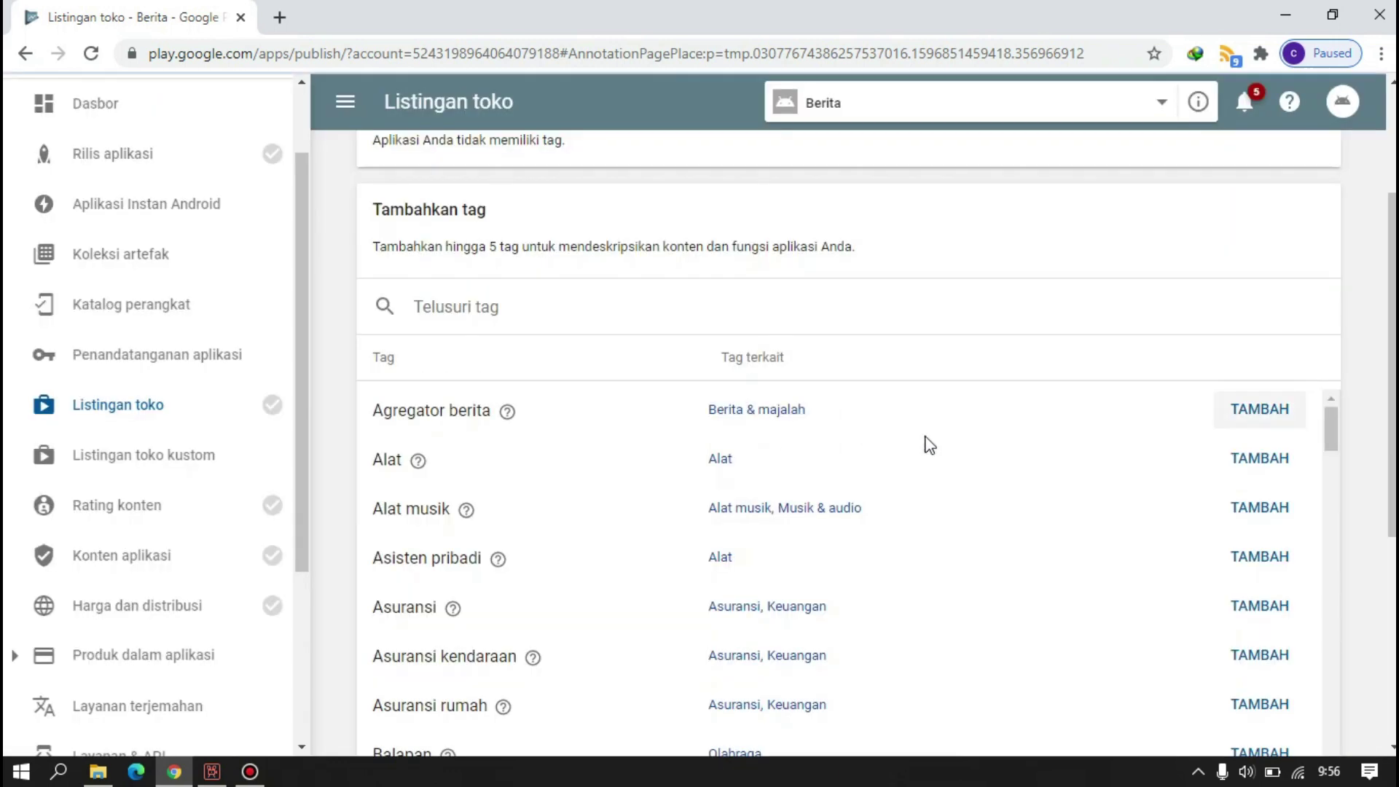
- Add the Berita & majalah tag
scroll(527, 506, down, 7)
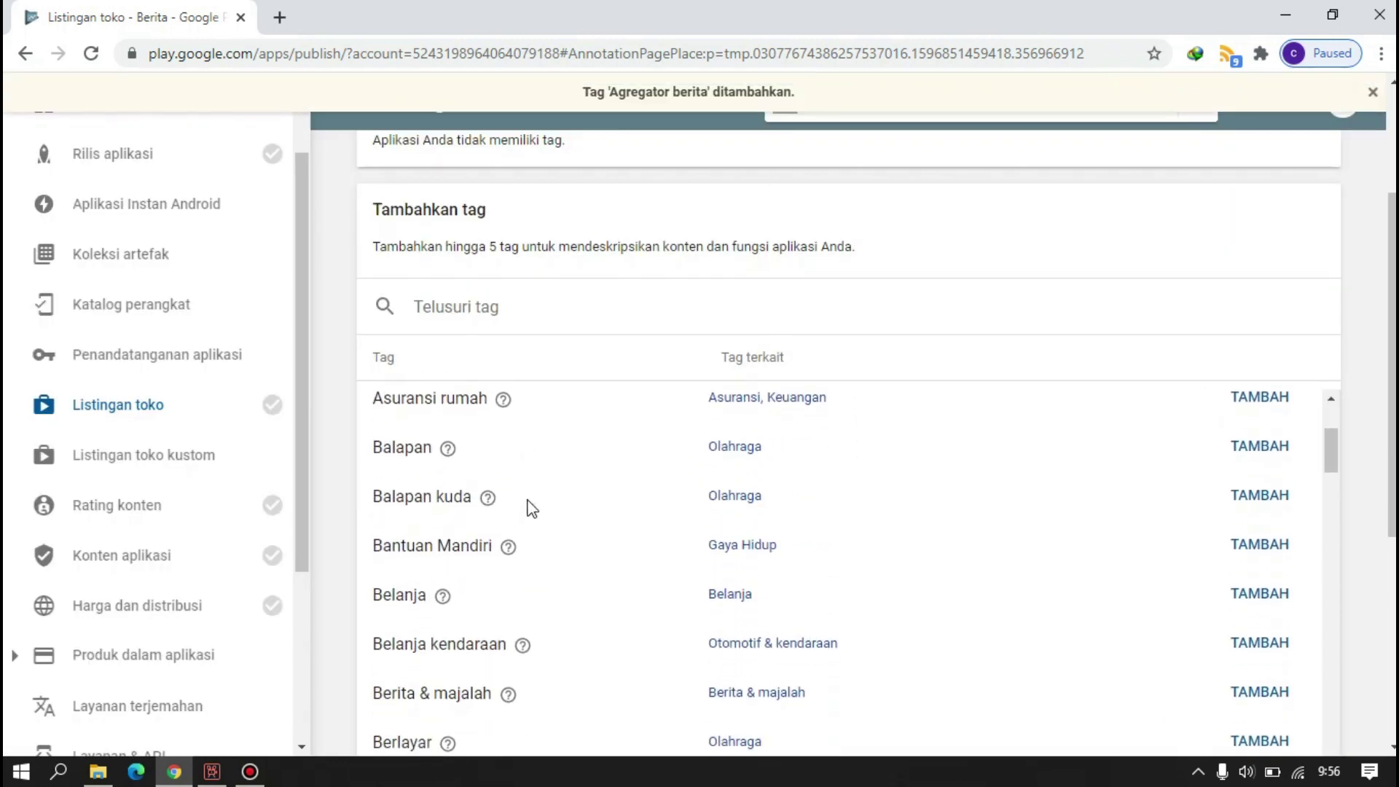
scroll(519, 511, up, 3)
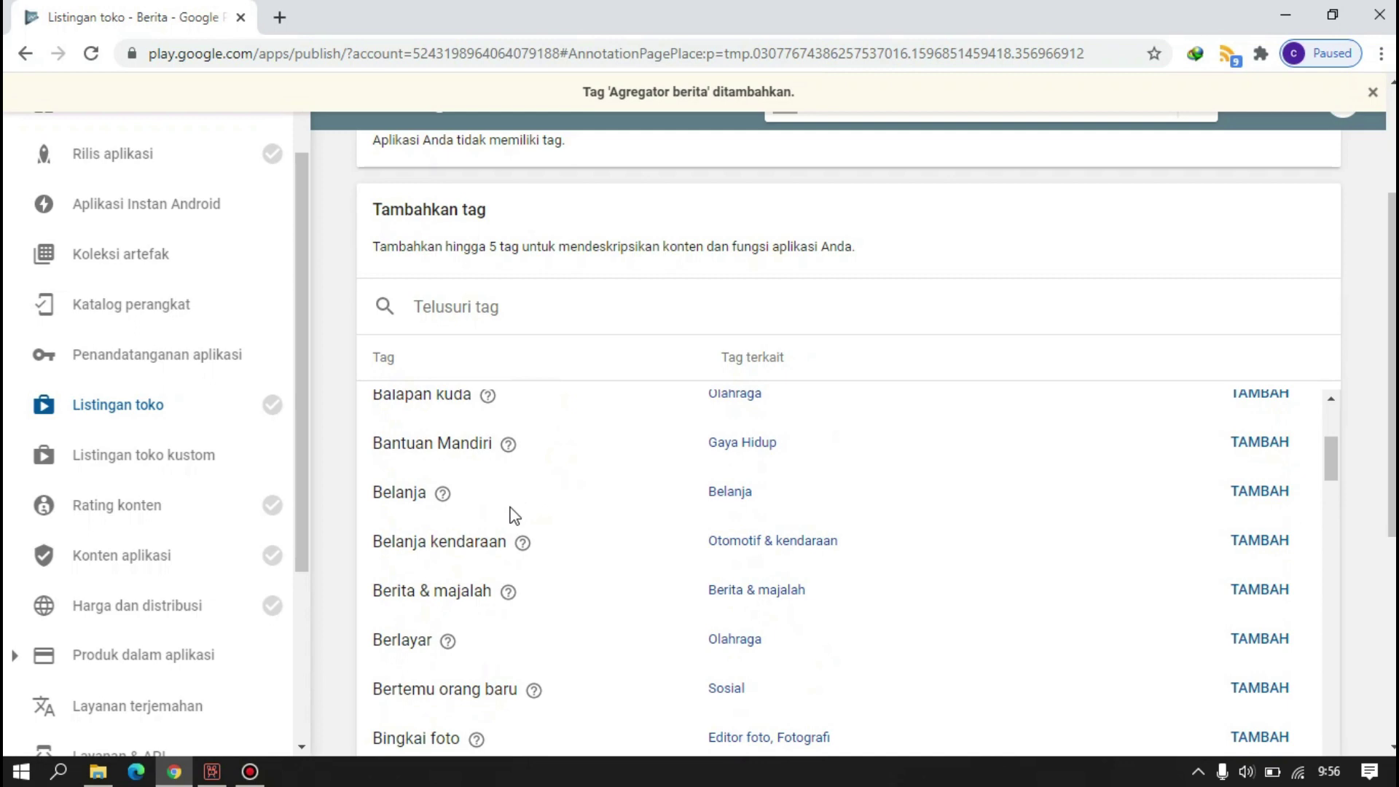
click(1244, 592)
click(903, 434)
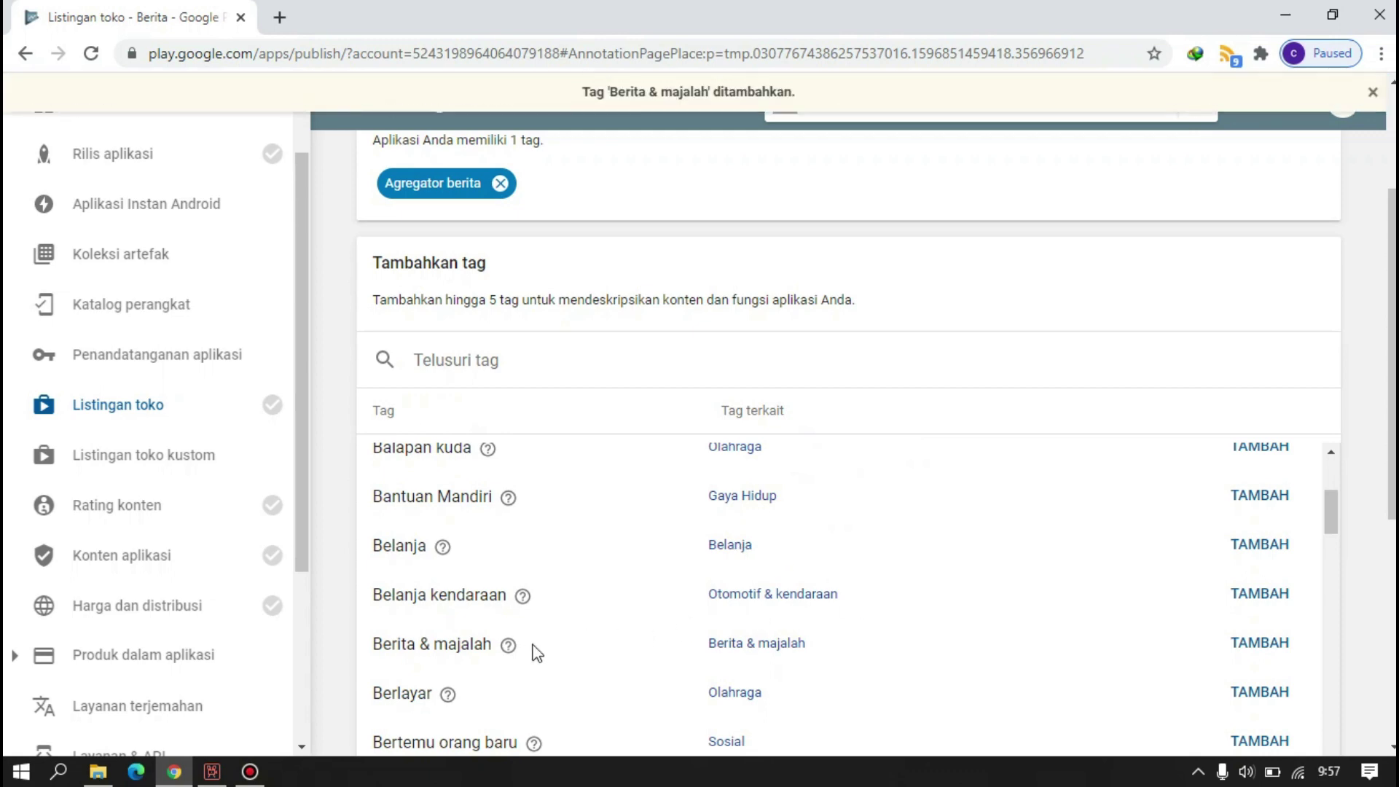
mouse_move(510, 645)
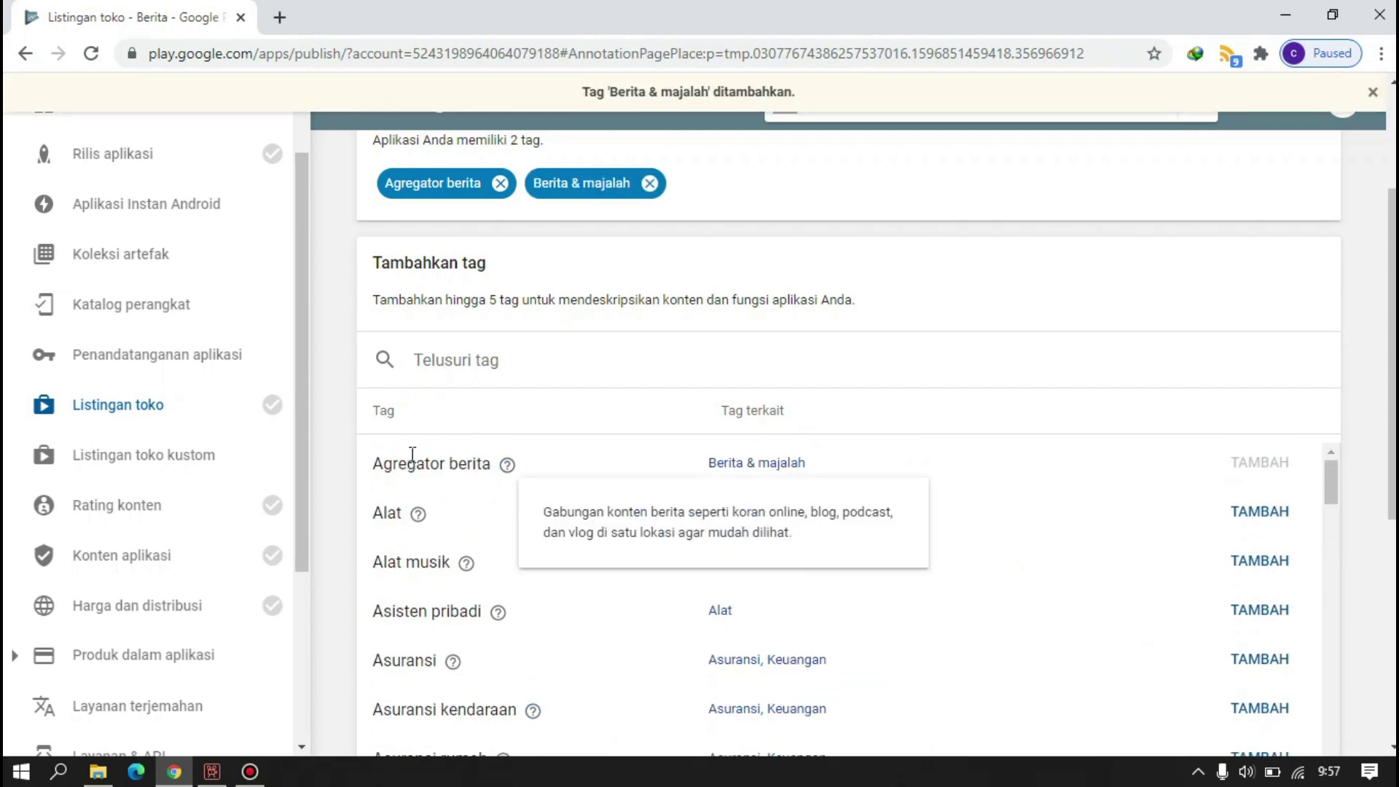
- Remove Agregator berita so Berita & majalah is the only current tag
scroll(537, 489, down, 5)
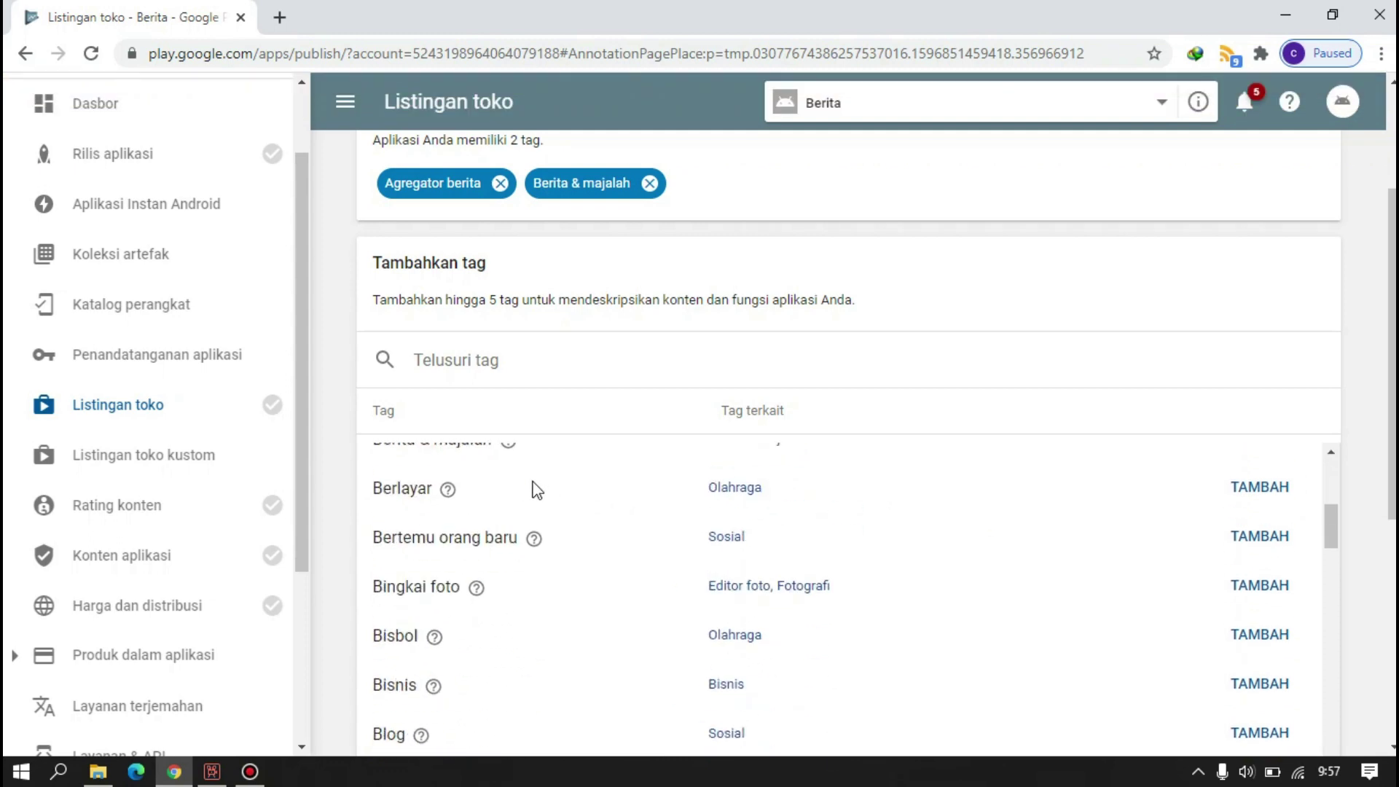
scroll(537, 489, down, 2)
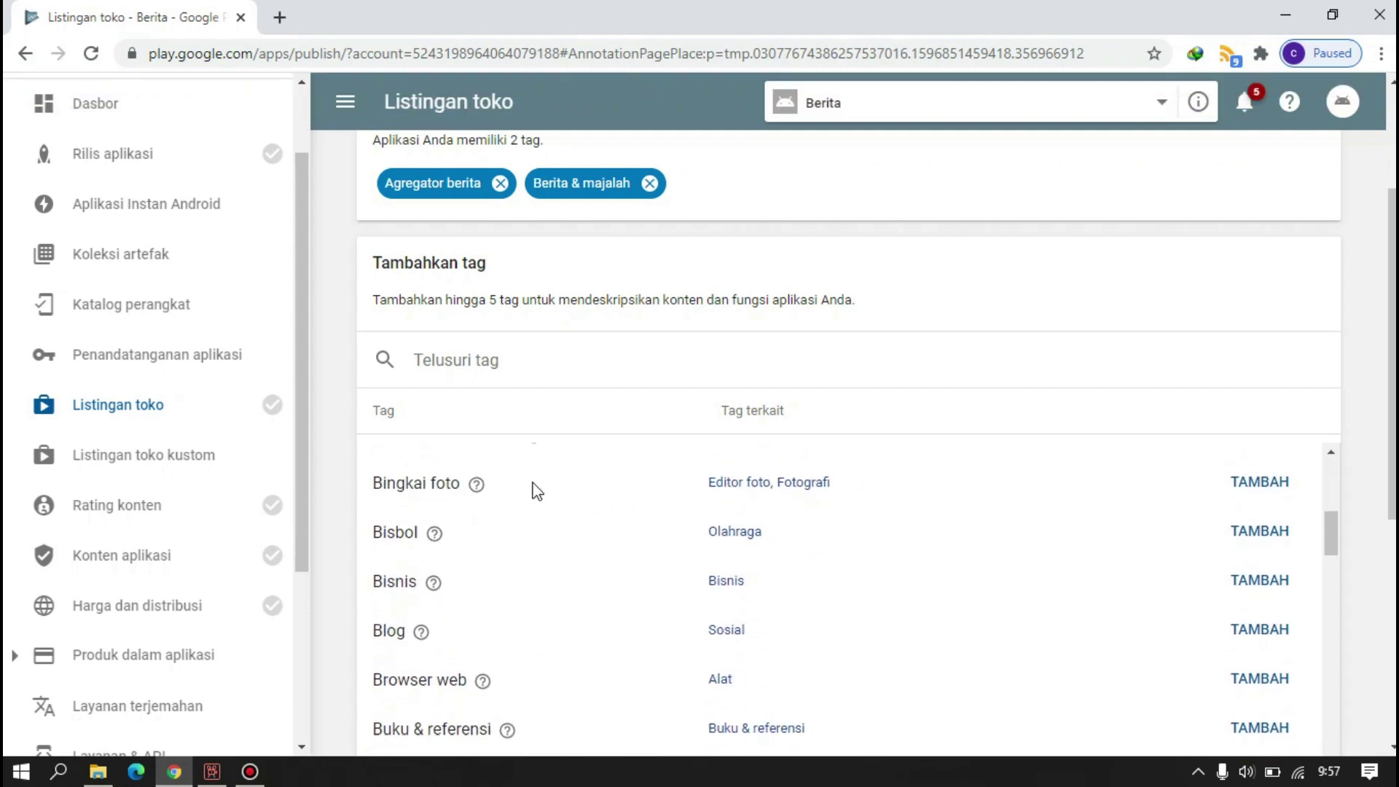
scroll(532, 490, up, 4)
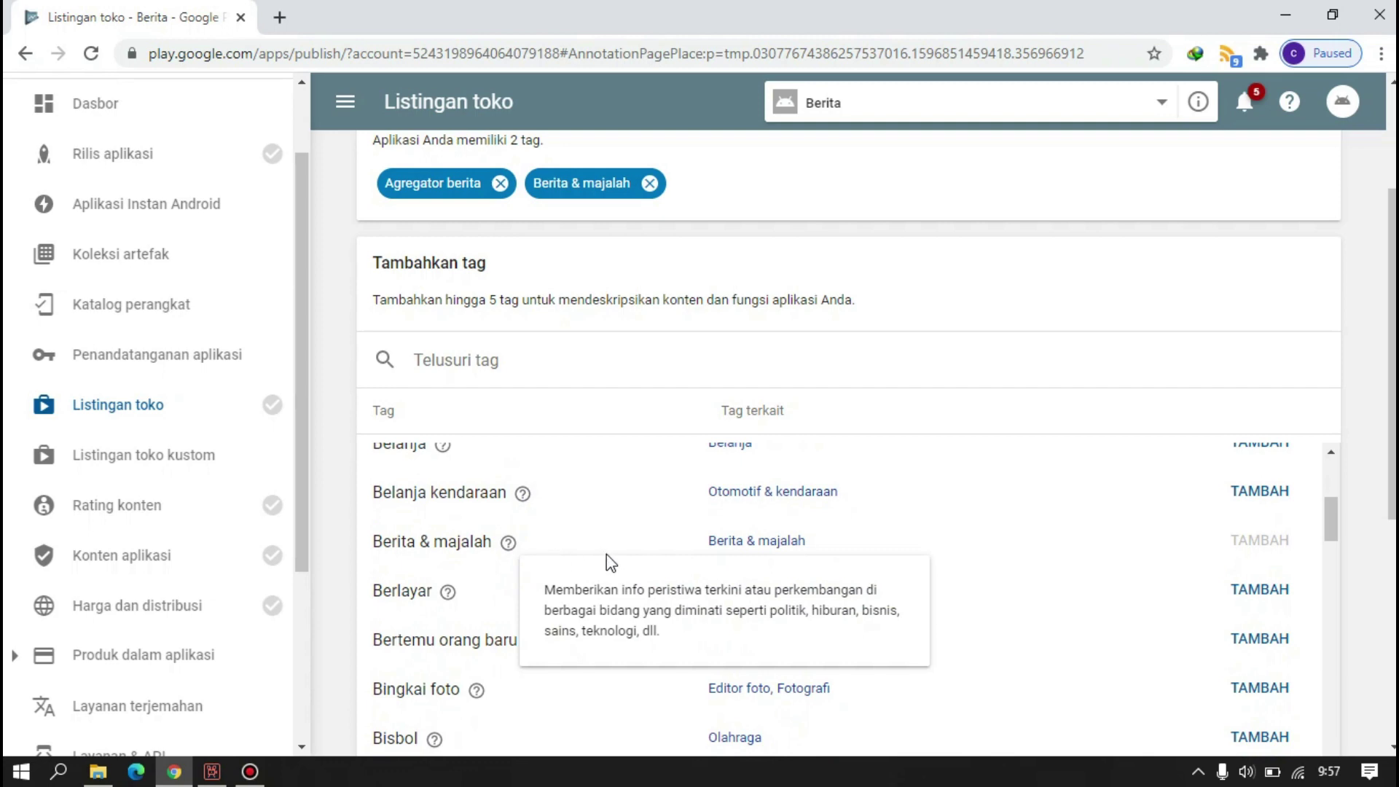
scroll(606, 554, down, 10)
scroll(619, 535, down, 7)
scroll(687, 459, up, 6)
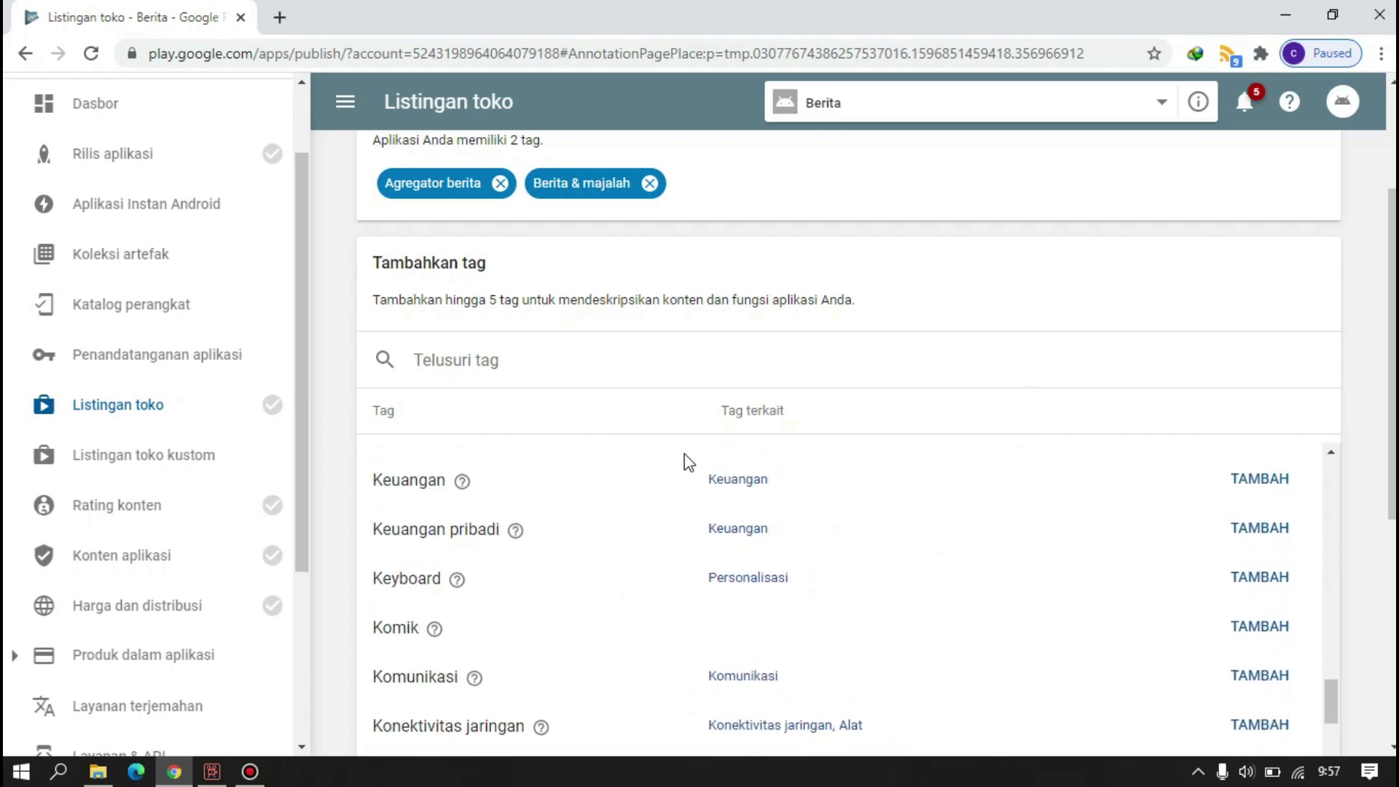
scroll(687, 455, down, 7)
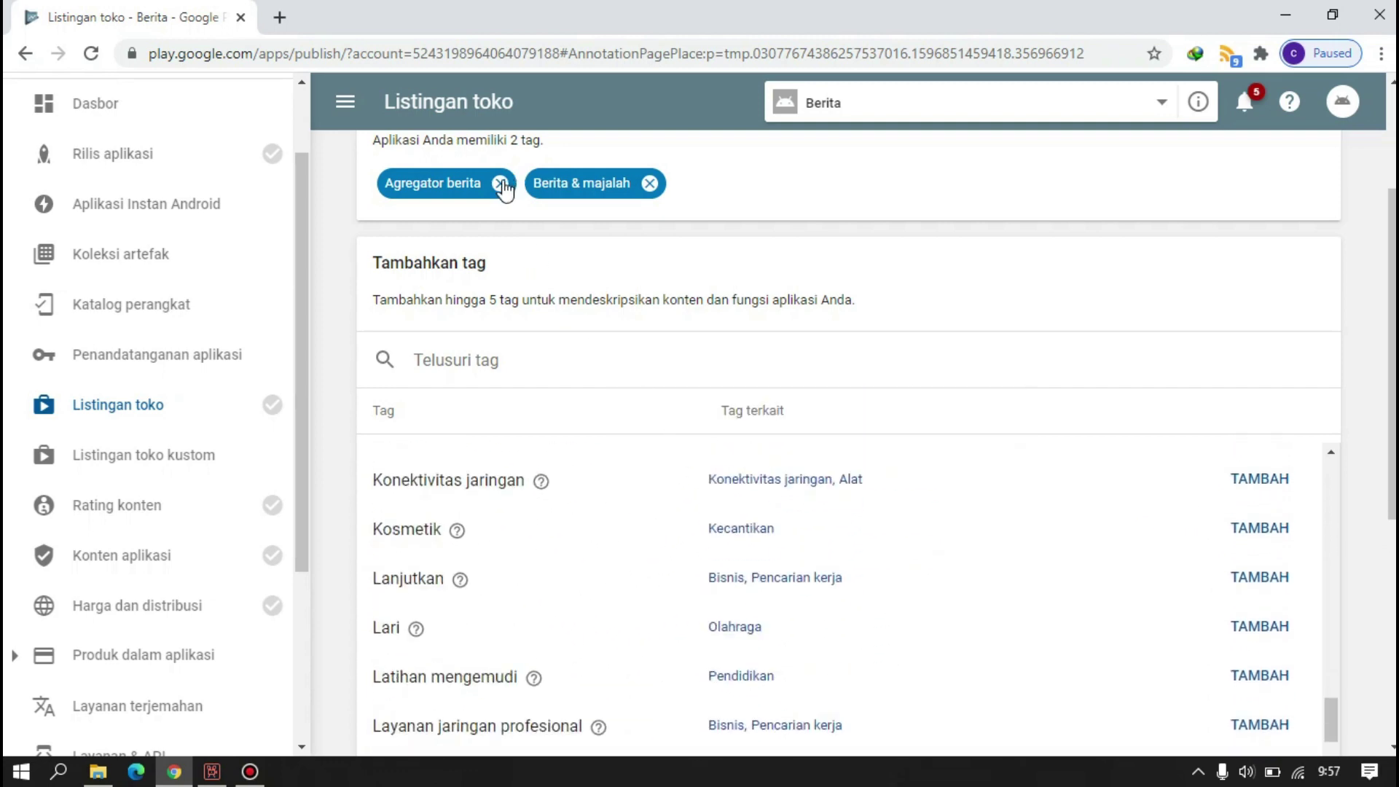
click(501, 184)
click(933, 434)
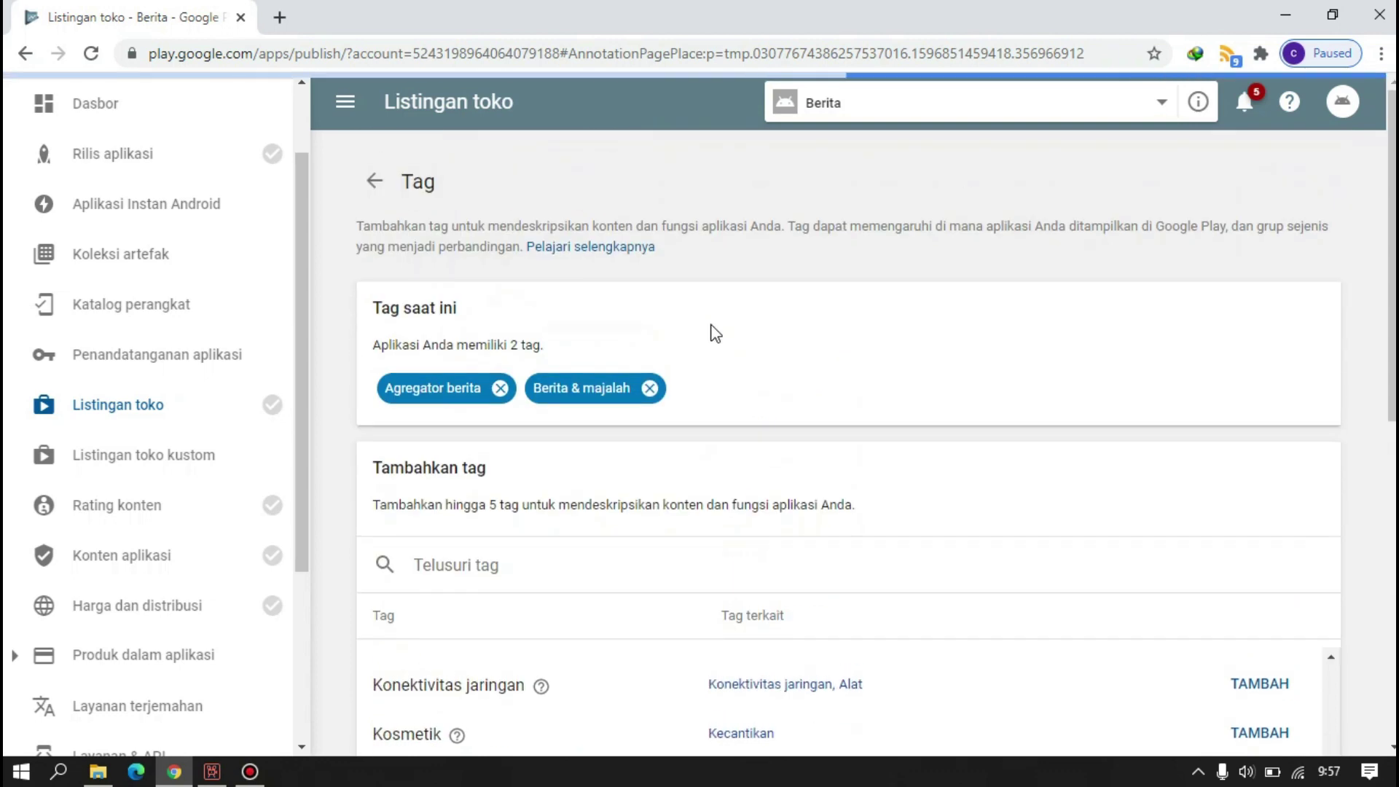
scroll(712, 328, down, 6)
scroll(711, 328, up, 20)
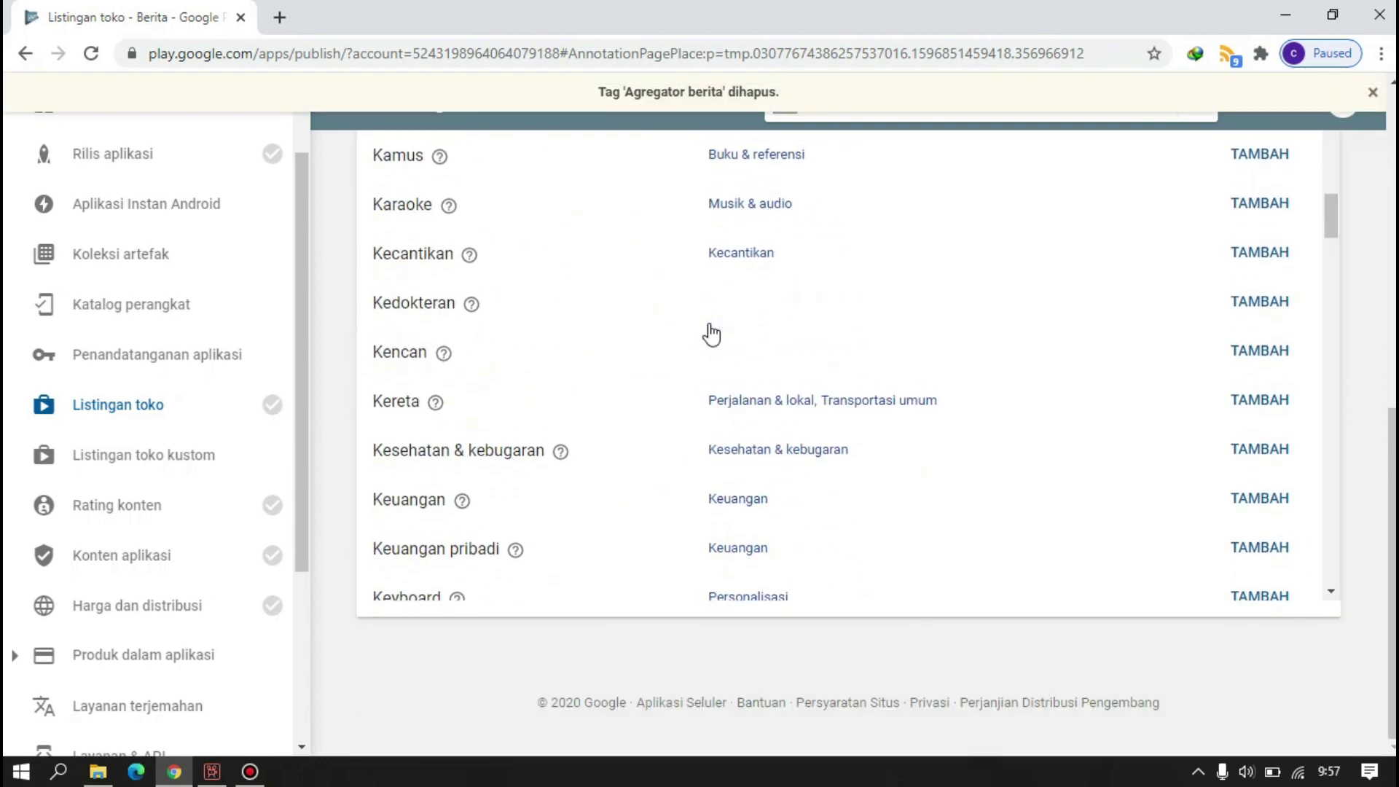
scroll(895, 314, up, 12)
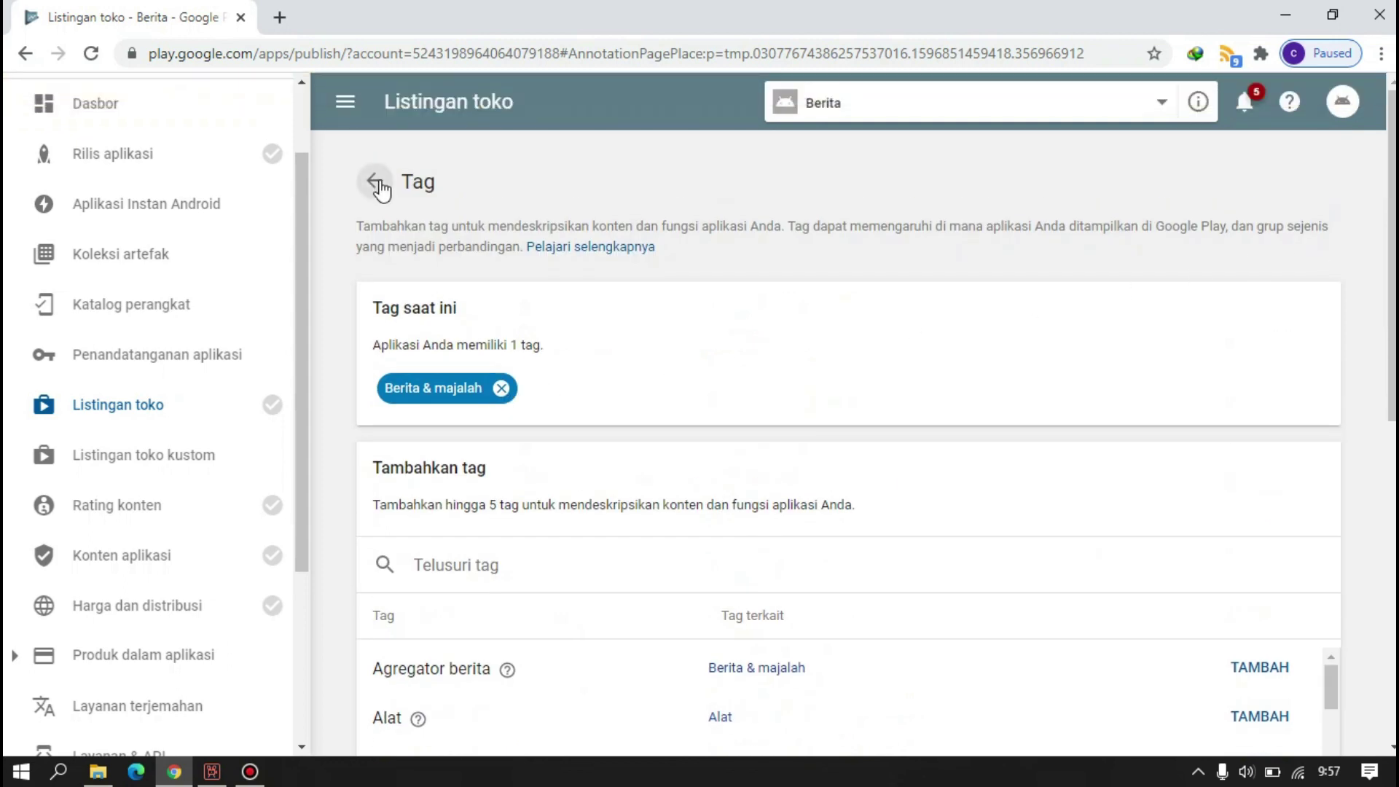
click(378, 182)
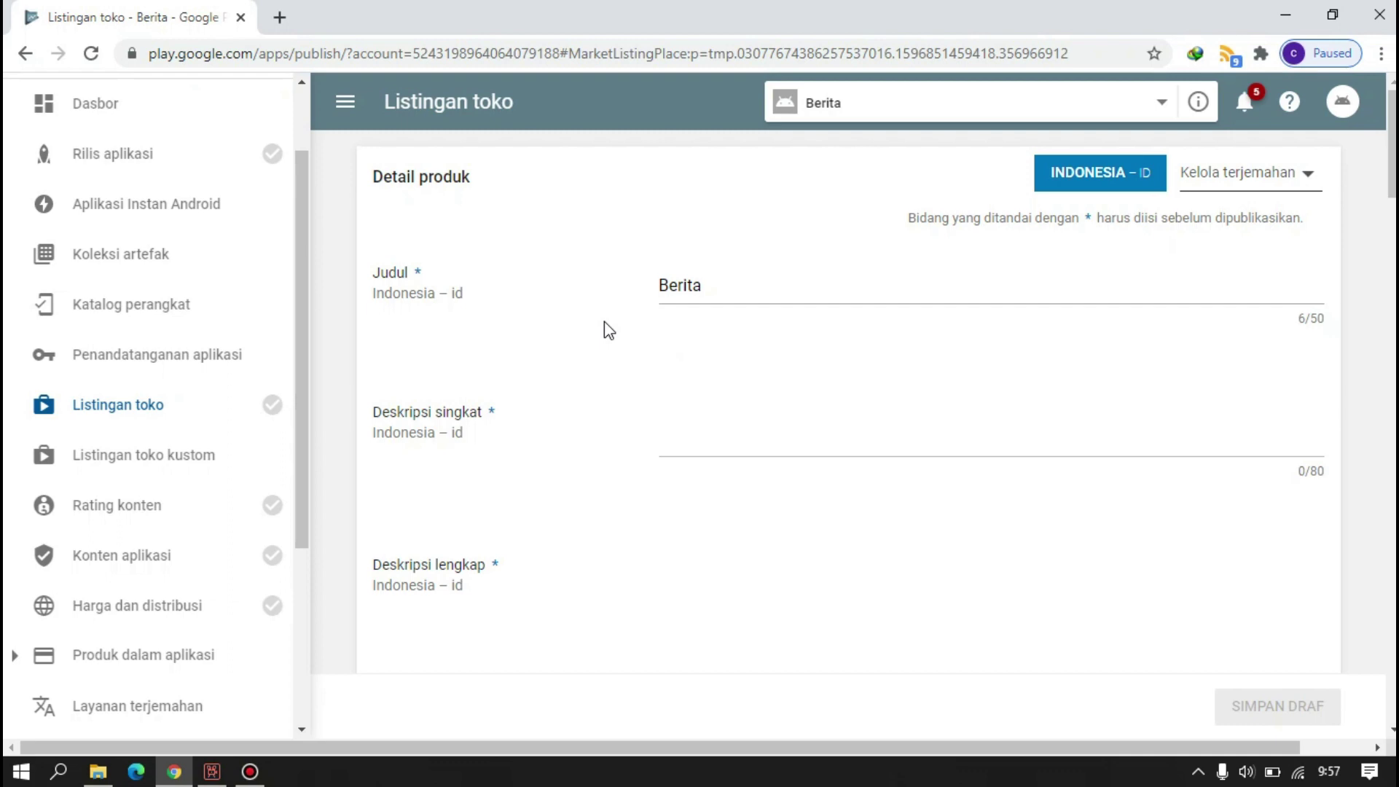
- Enter the contact e-mail under Detail kontak and save the store listing draft
scroll(605, 323, down, 20)
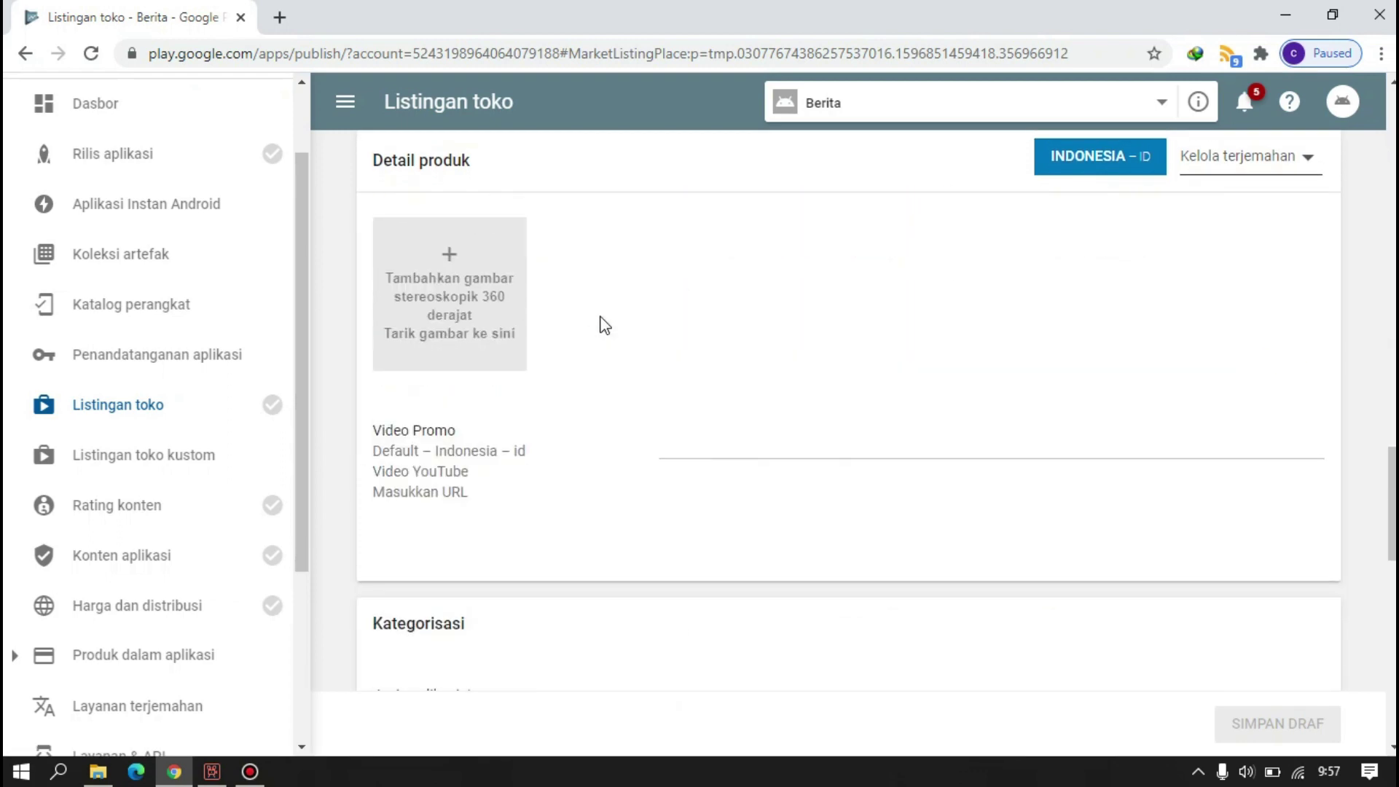
scroll(604, 325, down, 5)
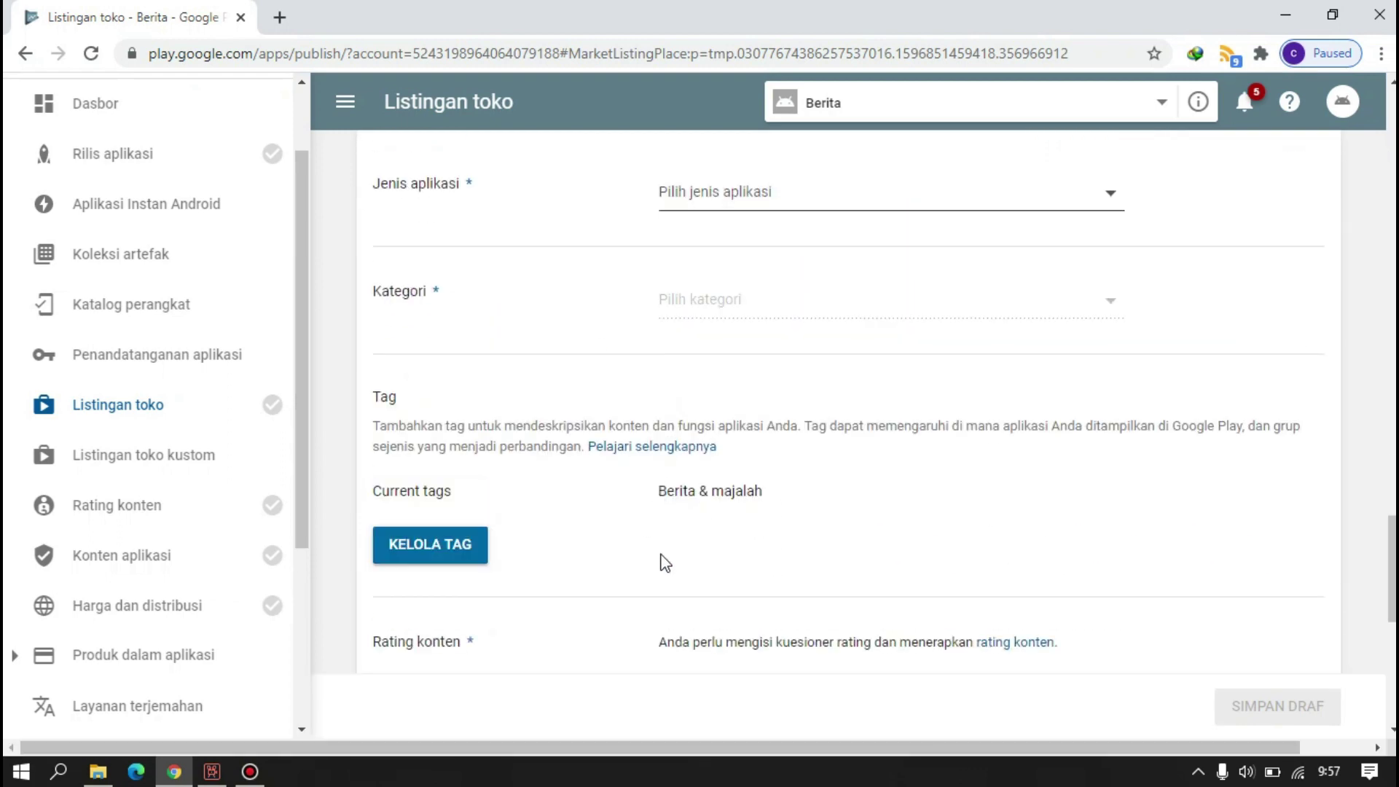
scroll(667, 566, down, 3)
scroll(724, 394, down, 4)
click(693, 459)
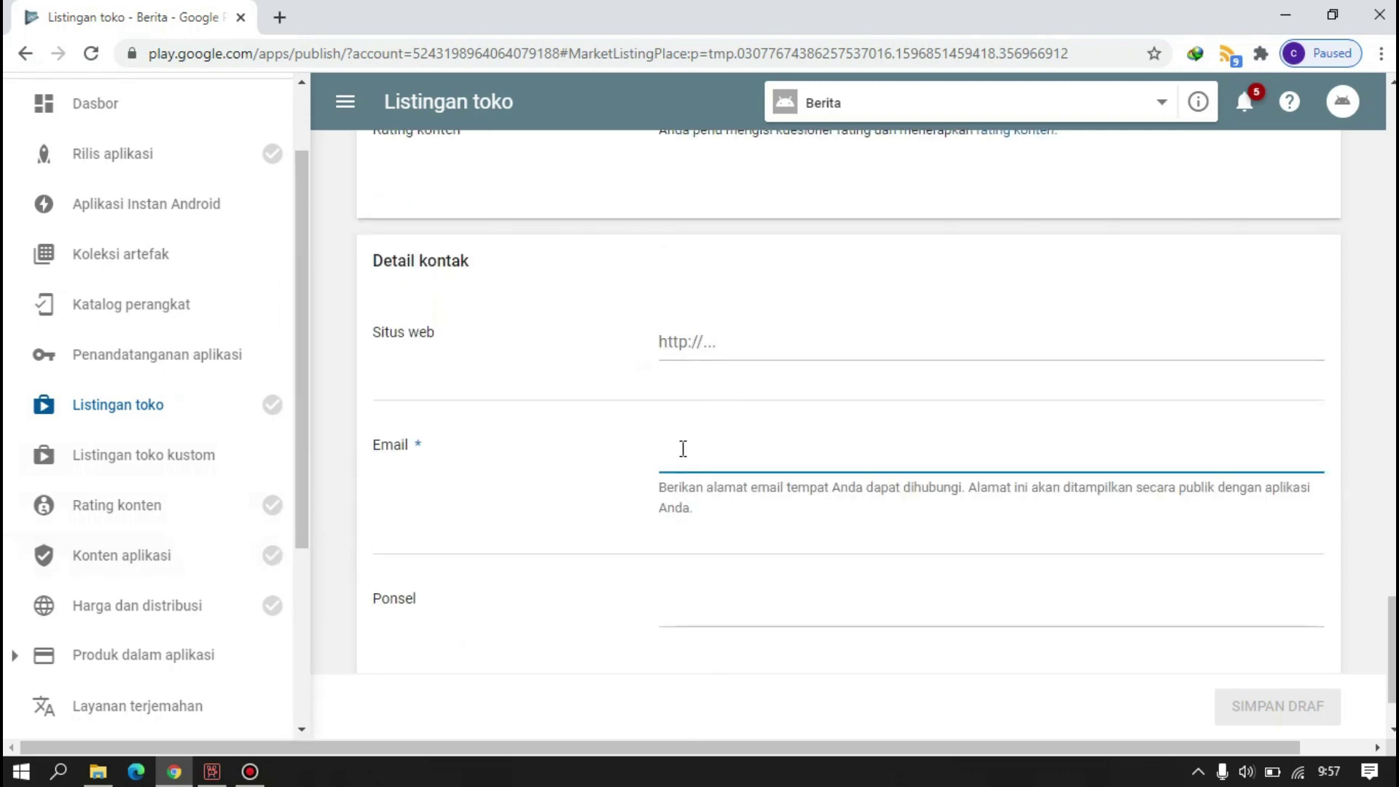
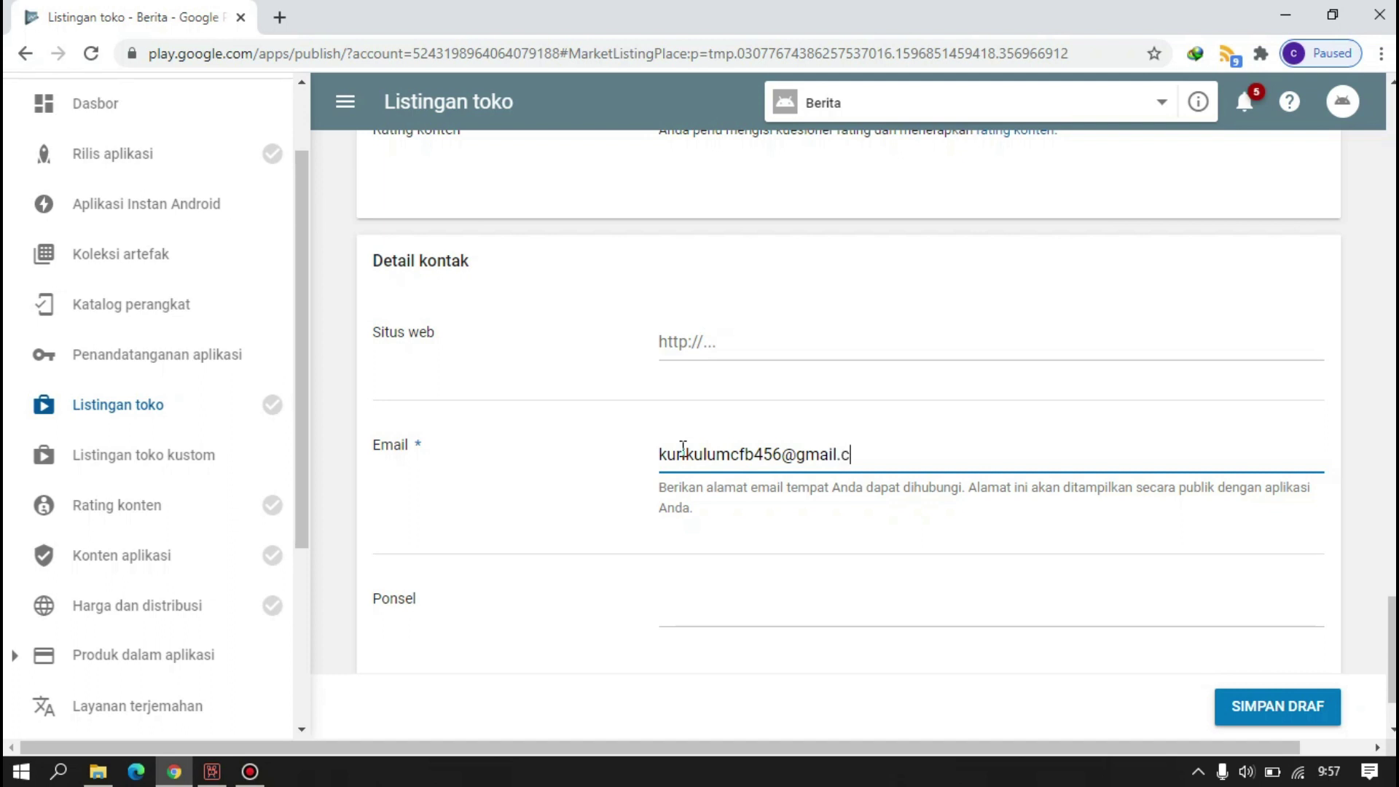
click(693, 593)
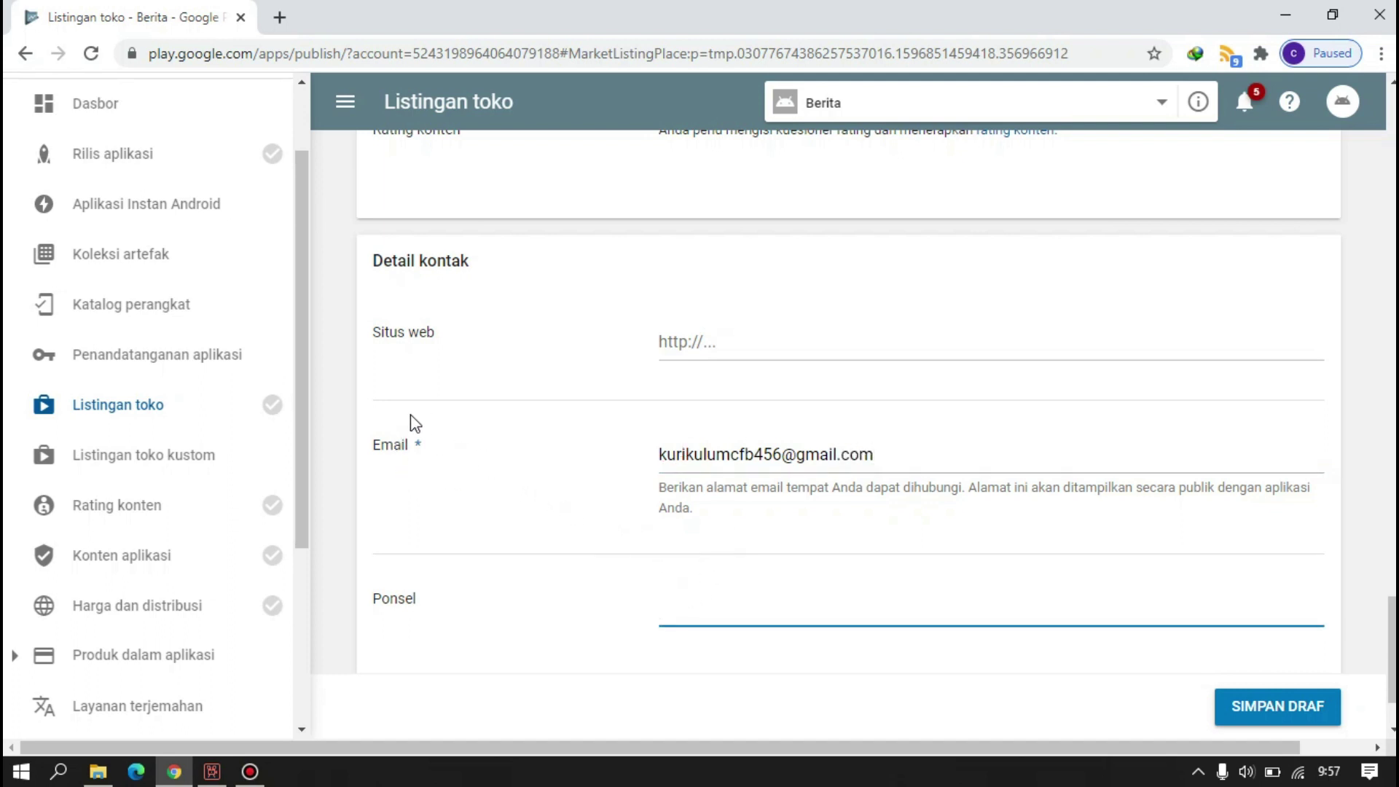
scroll(445, 461, down, 2)
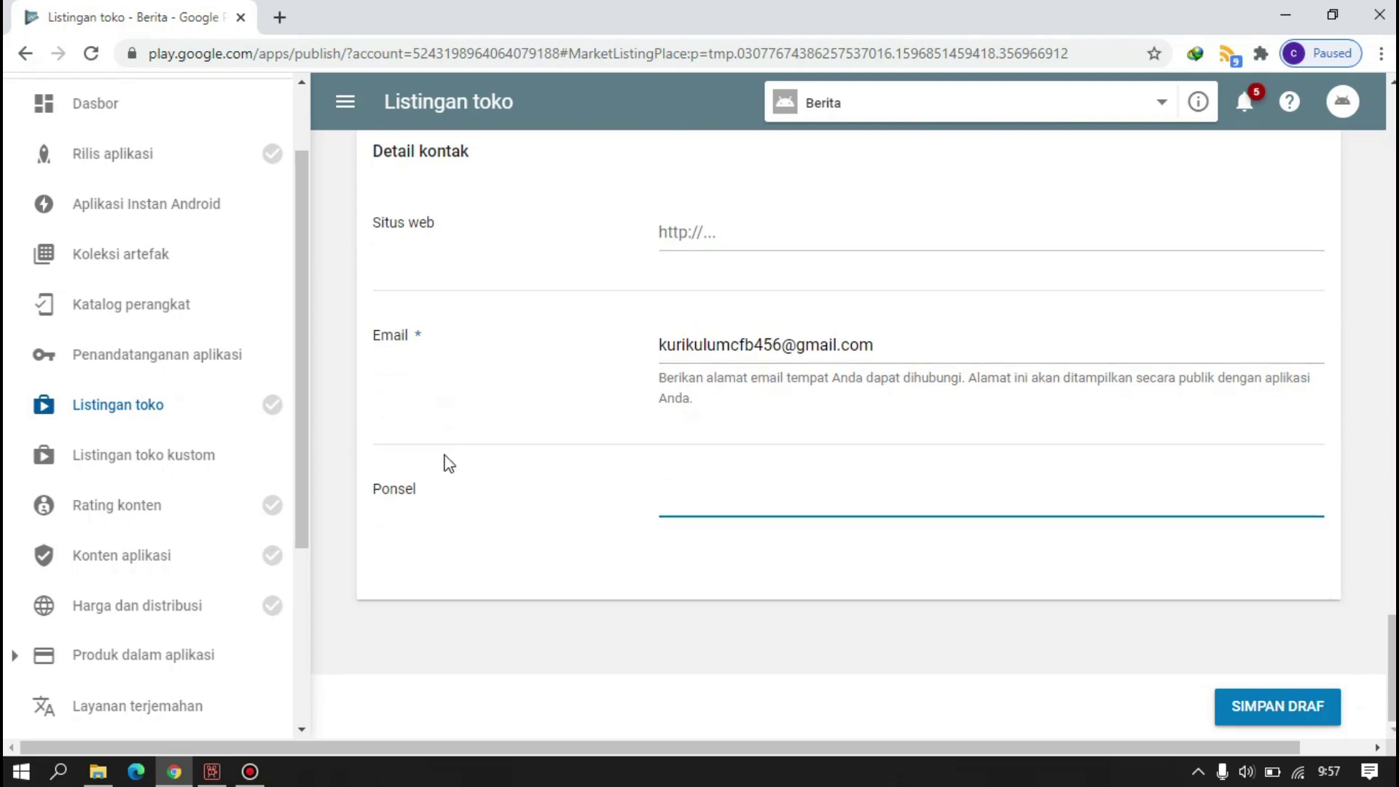
click(1287, 711)
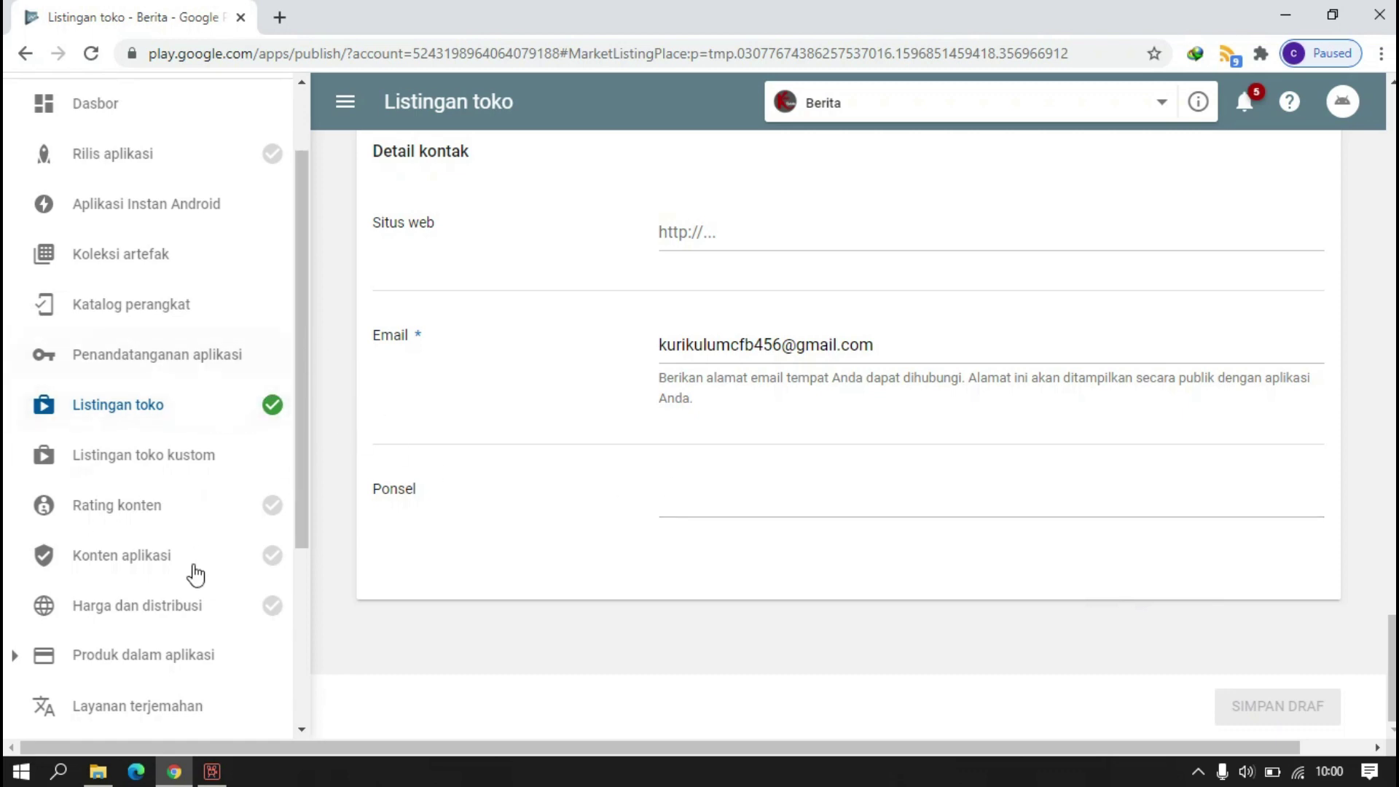
click(171, 510)
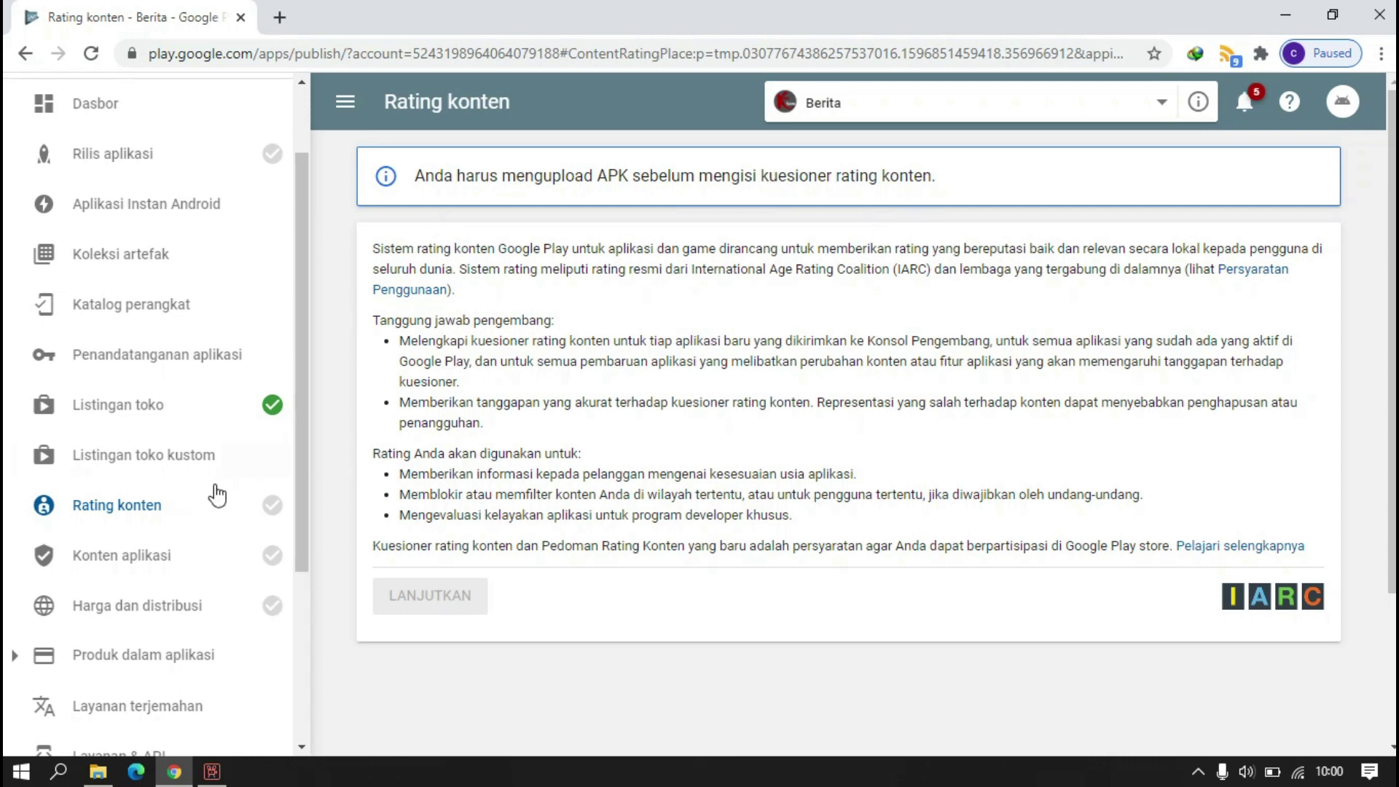
- Open the Konten aplikasi page and look over its outstanding declarations
click(171, 561)
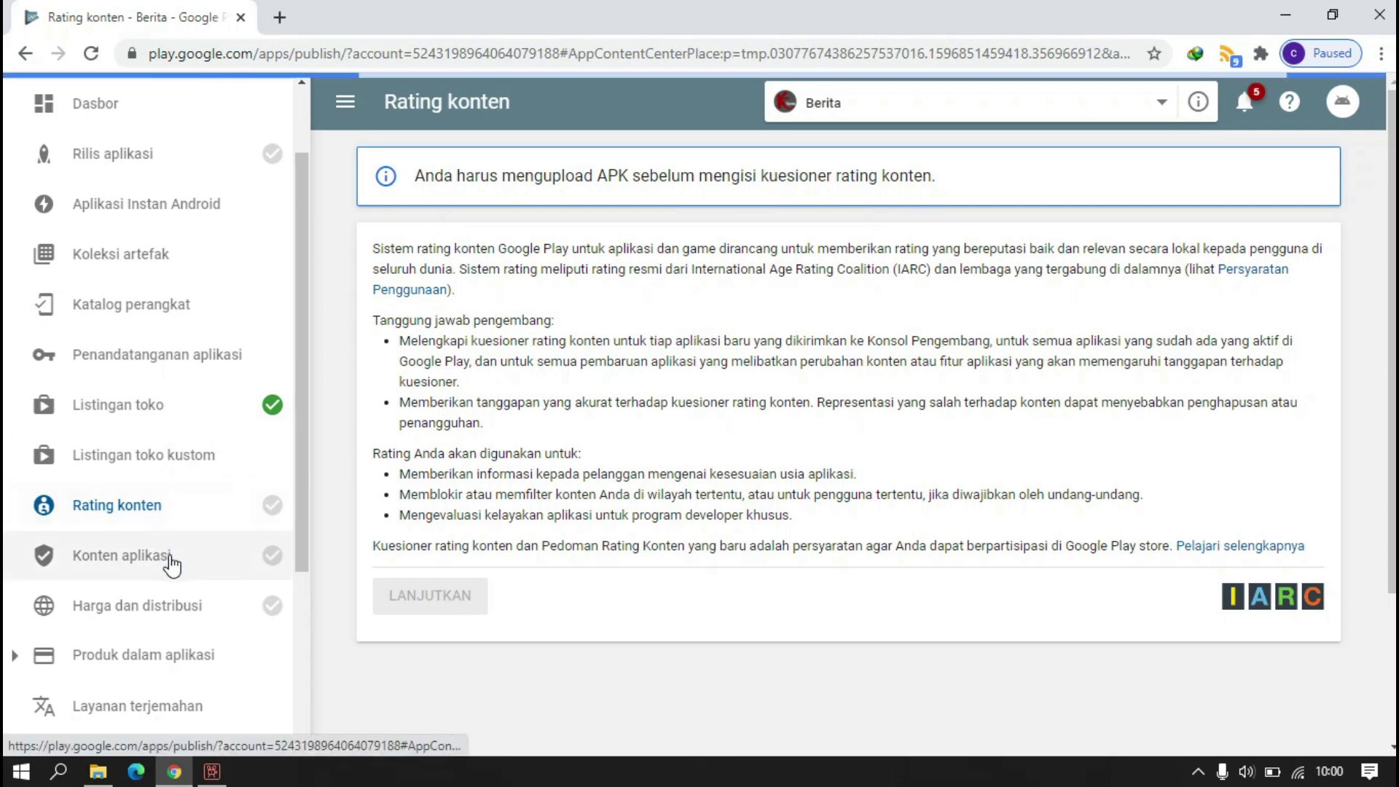
scroll(188, 359, down, 2)
scroll(186, 363, up, 3)
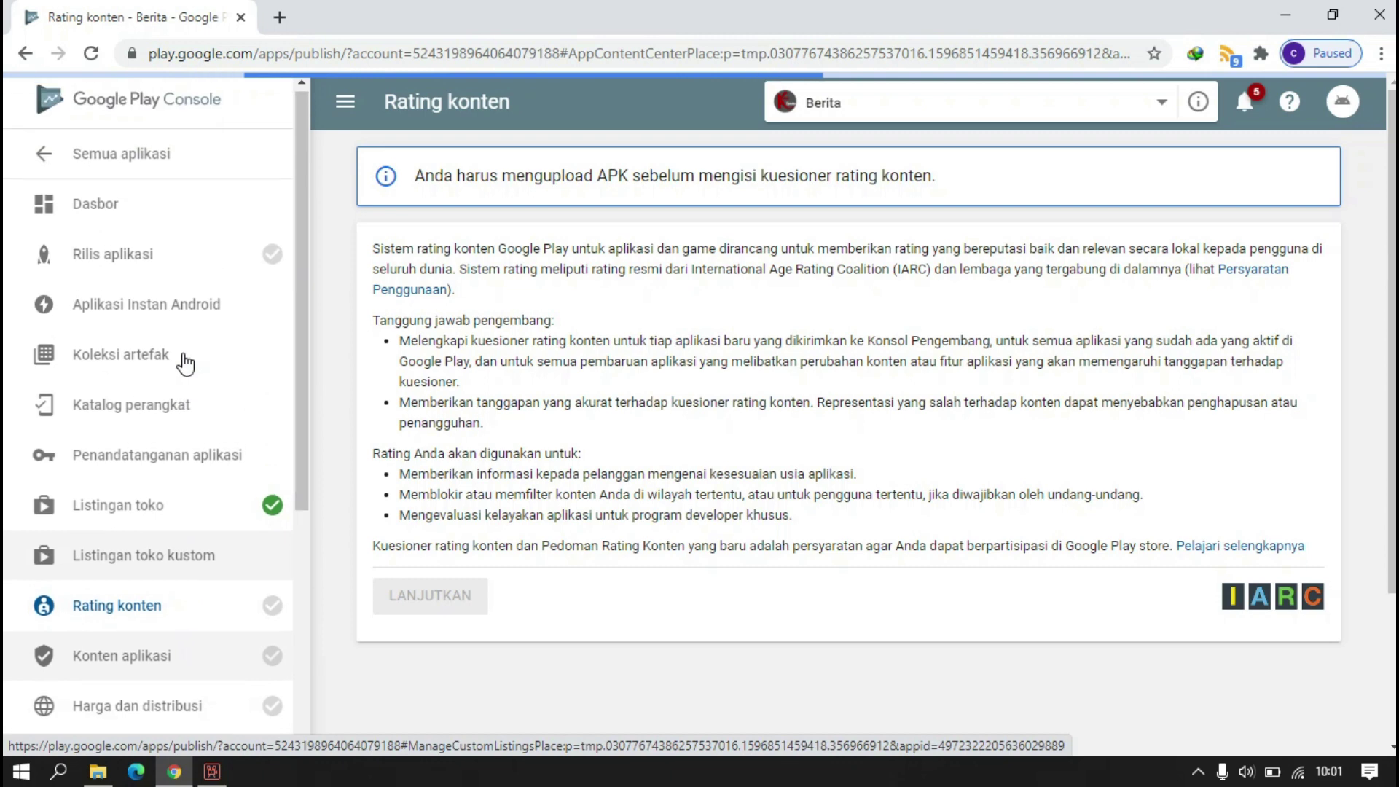
- Switch to Rilis aplikasi and review the production, open, closed and internal testing tracks
click(194, 272)
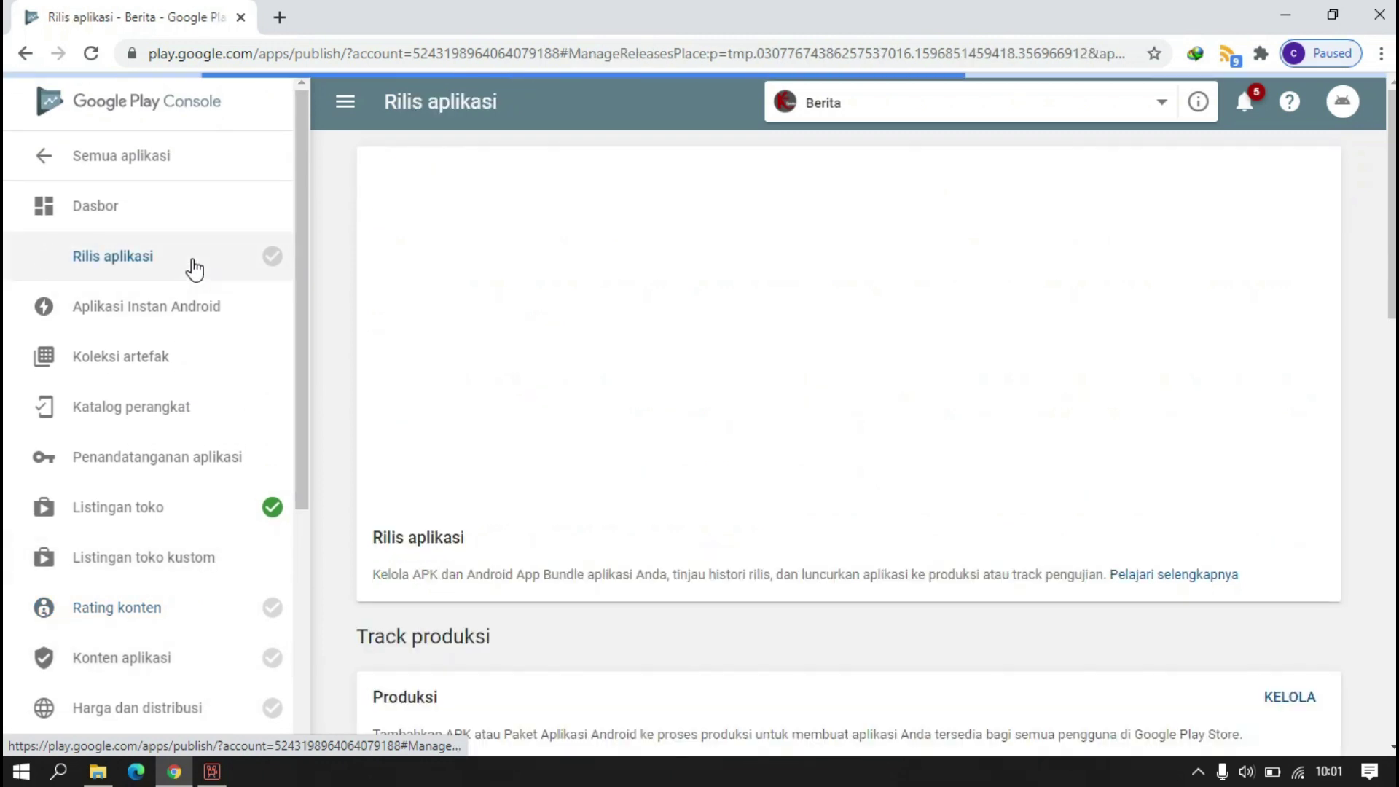
scroll(547, 568, down, 3)
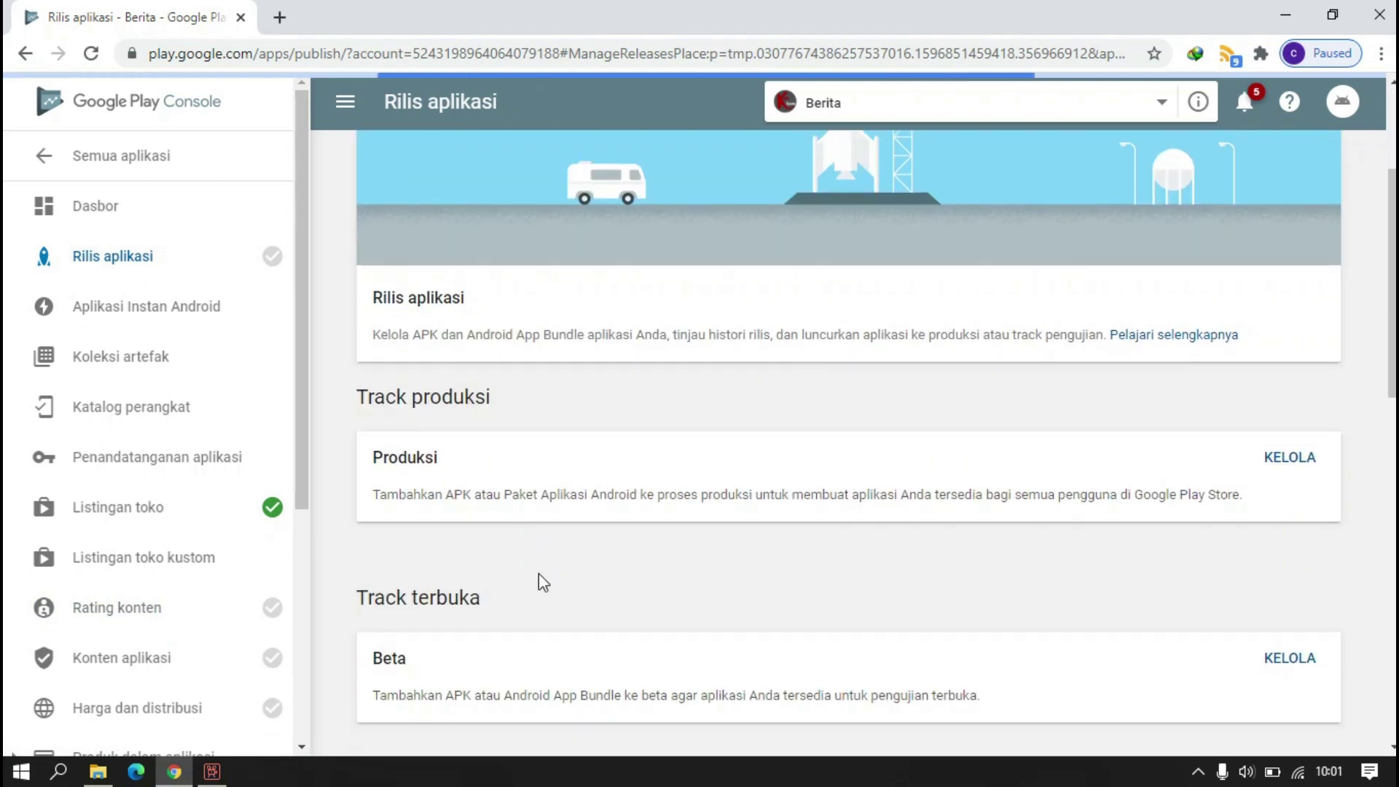
scroll(543, 583, down, 2)
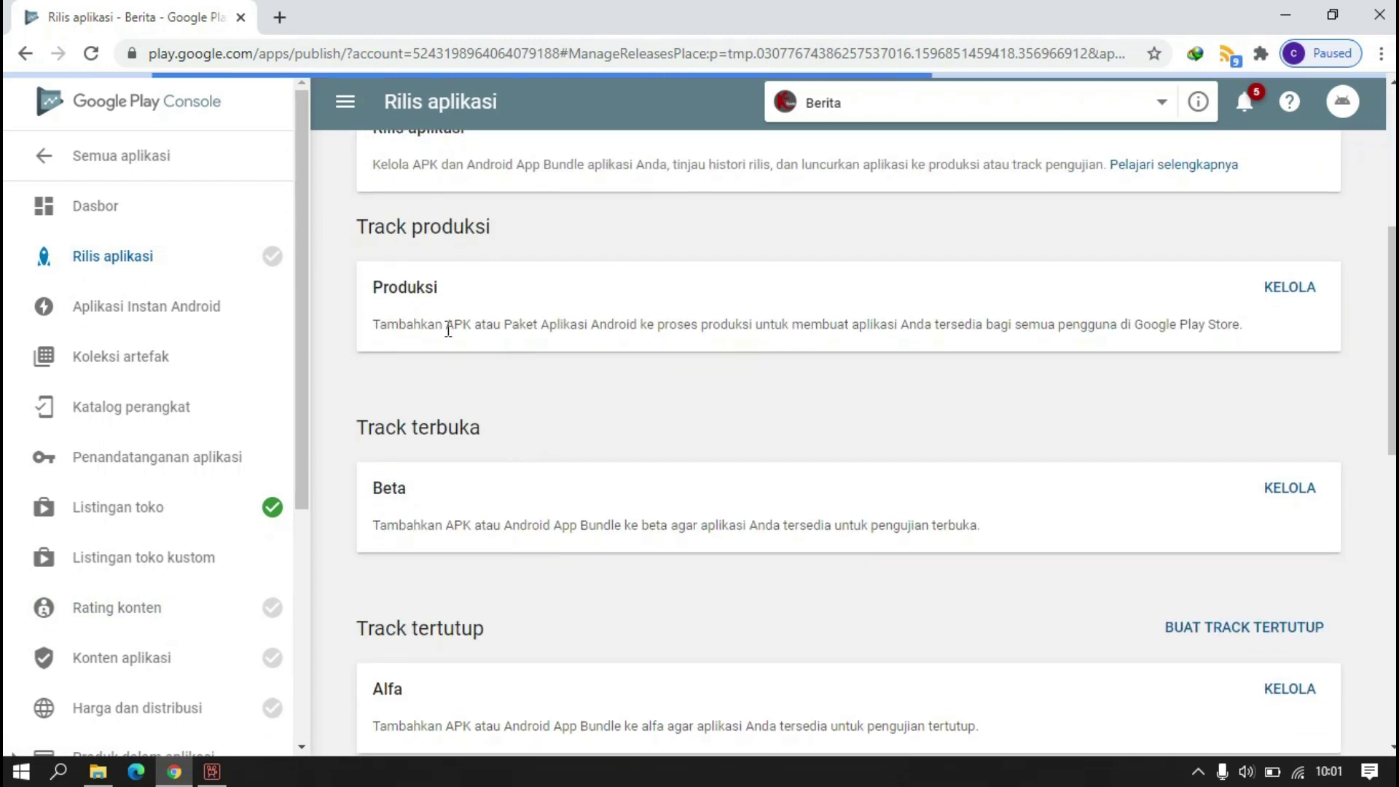
scroll(576, 355, down, 4)
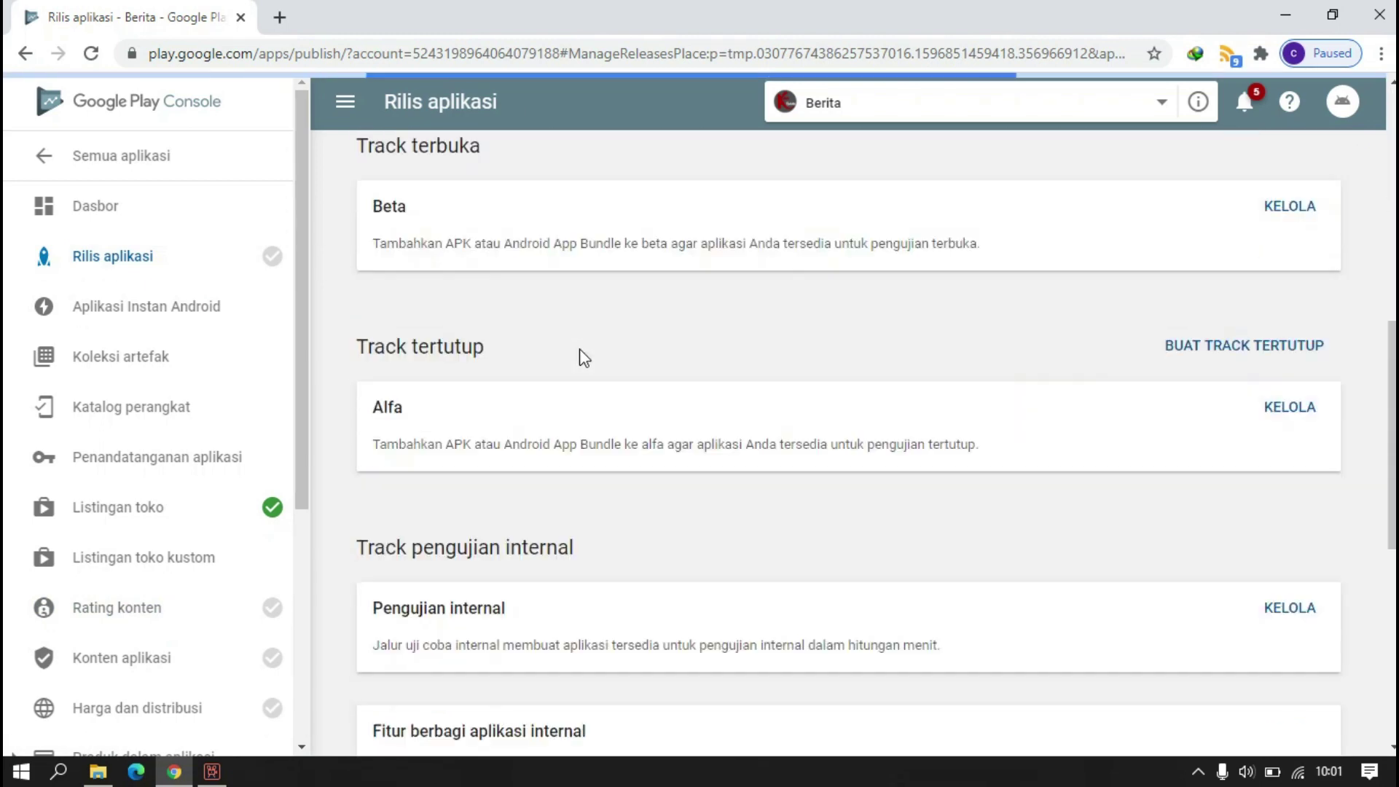
scroll(539, 335, up, 5)
scroll(531, 500, down, 8)
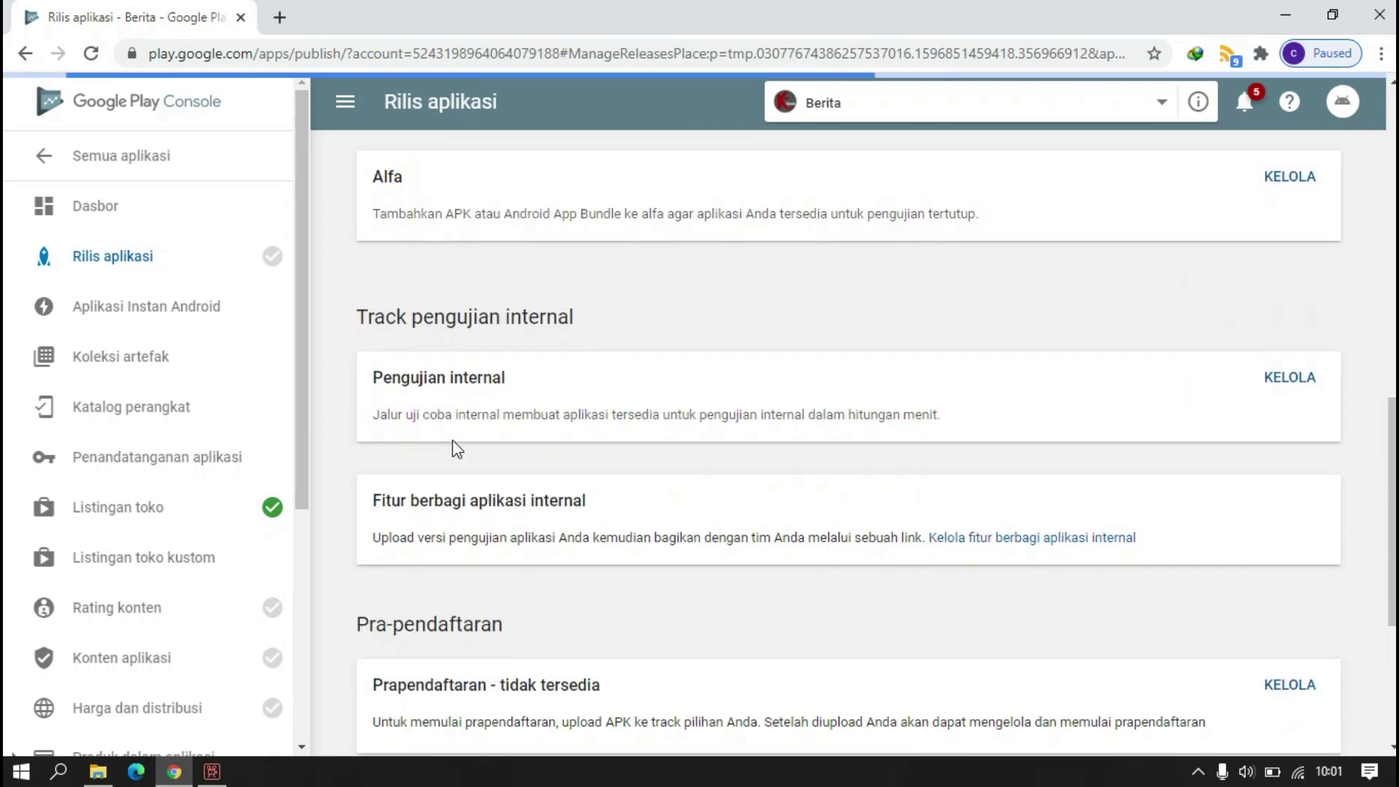
scroll(452, 440, down, 4)
scroll(441, 403, up, 10)
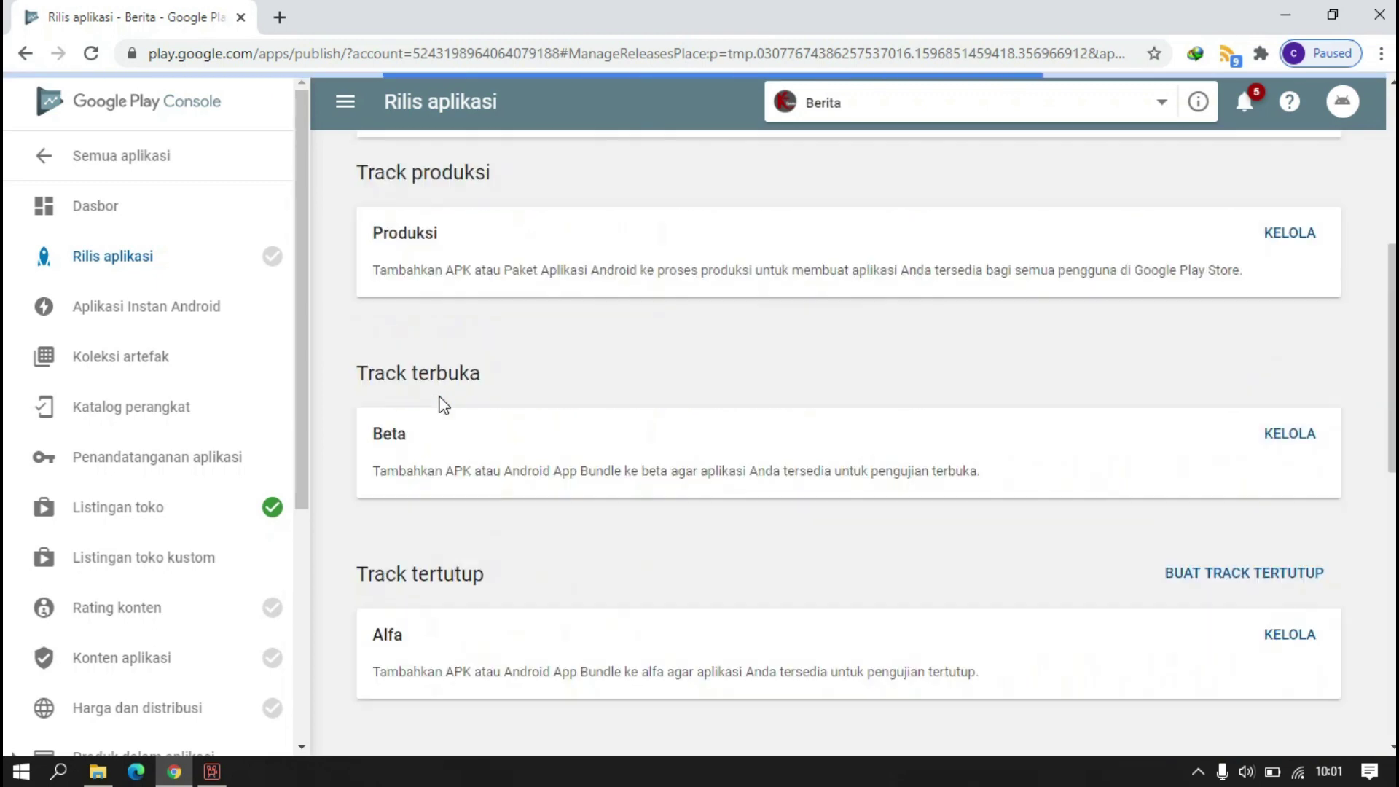
scroll(444, 405, up, 2)
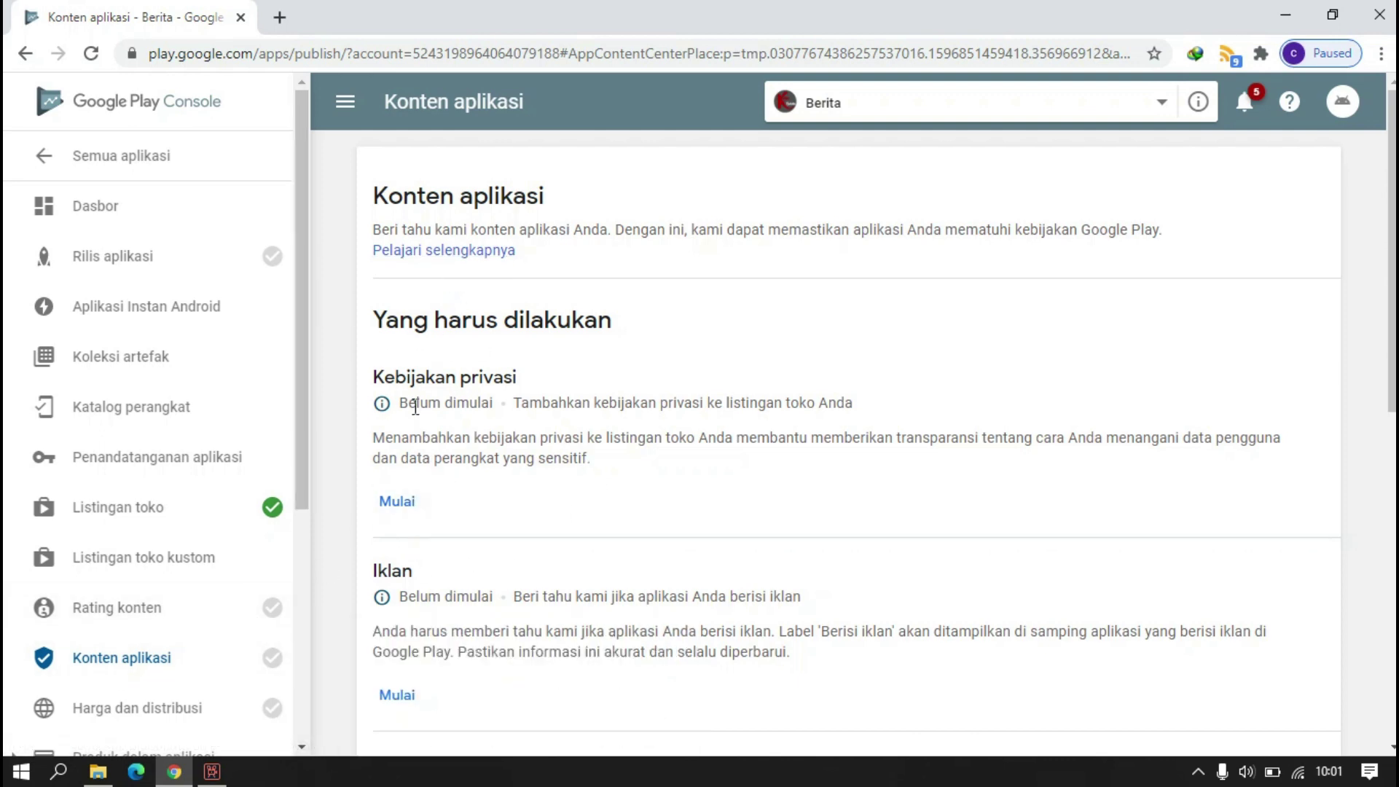
- Open the privacy policy declaration, then return to Konten aplikasi without entering a URL
click(406, 501)
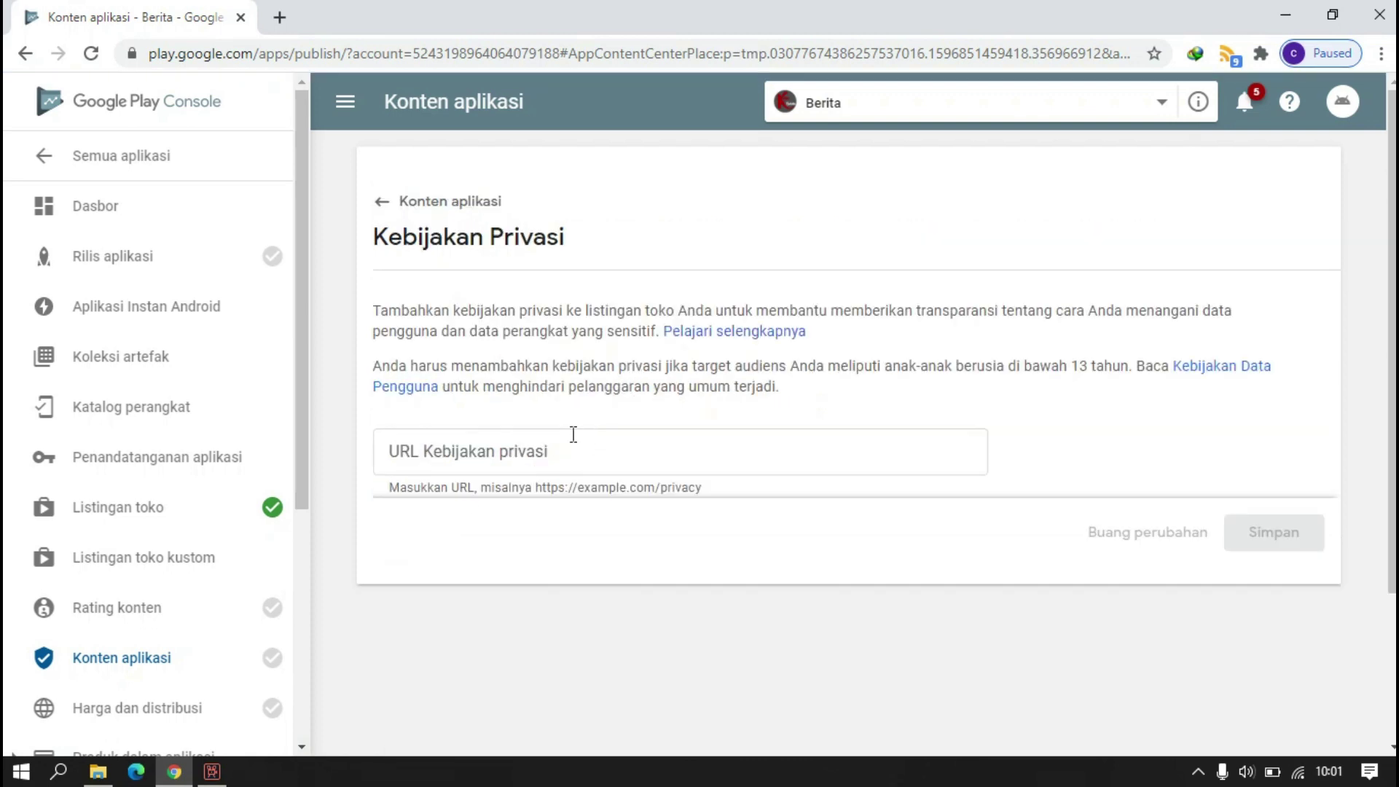
click(548, 458)
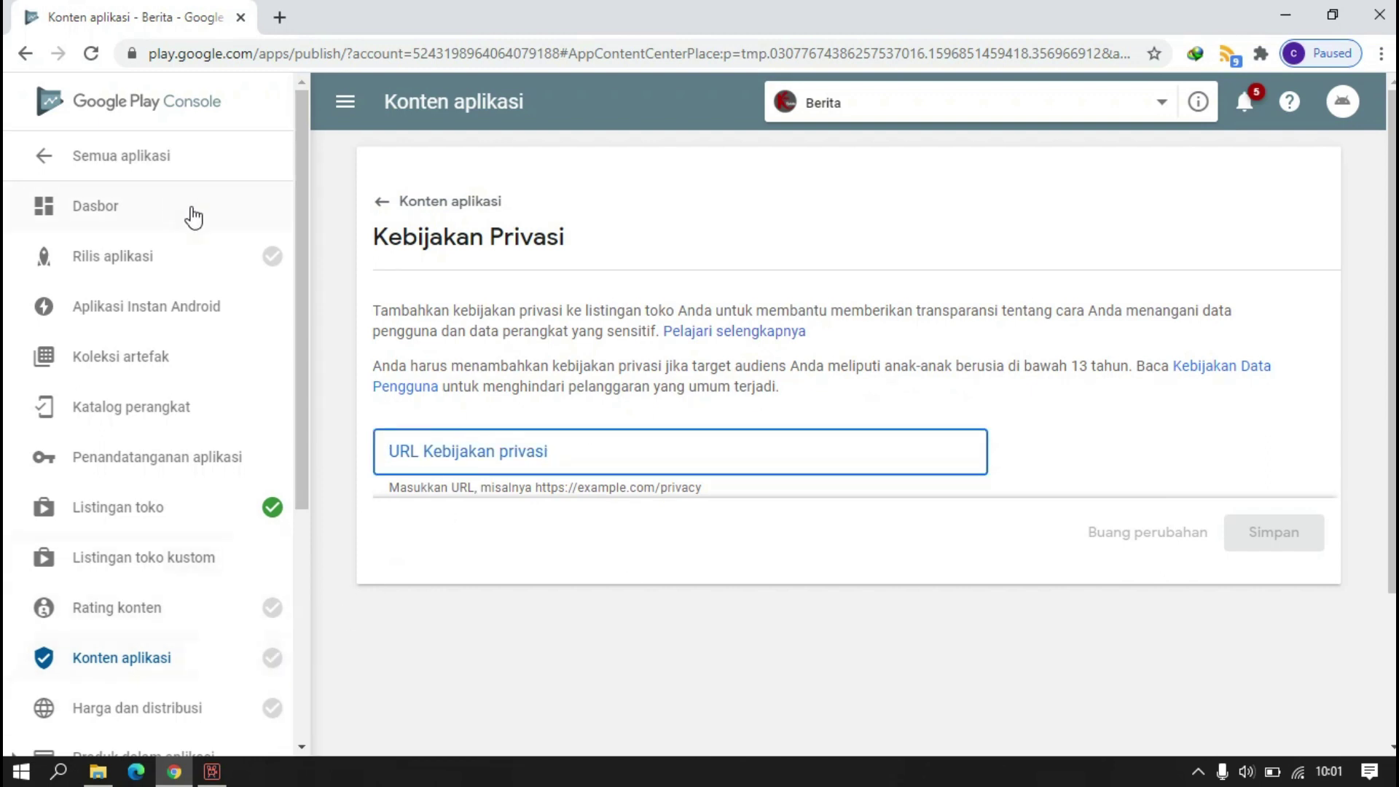
click(378, 204)
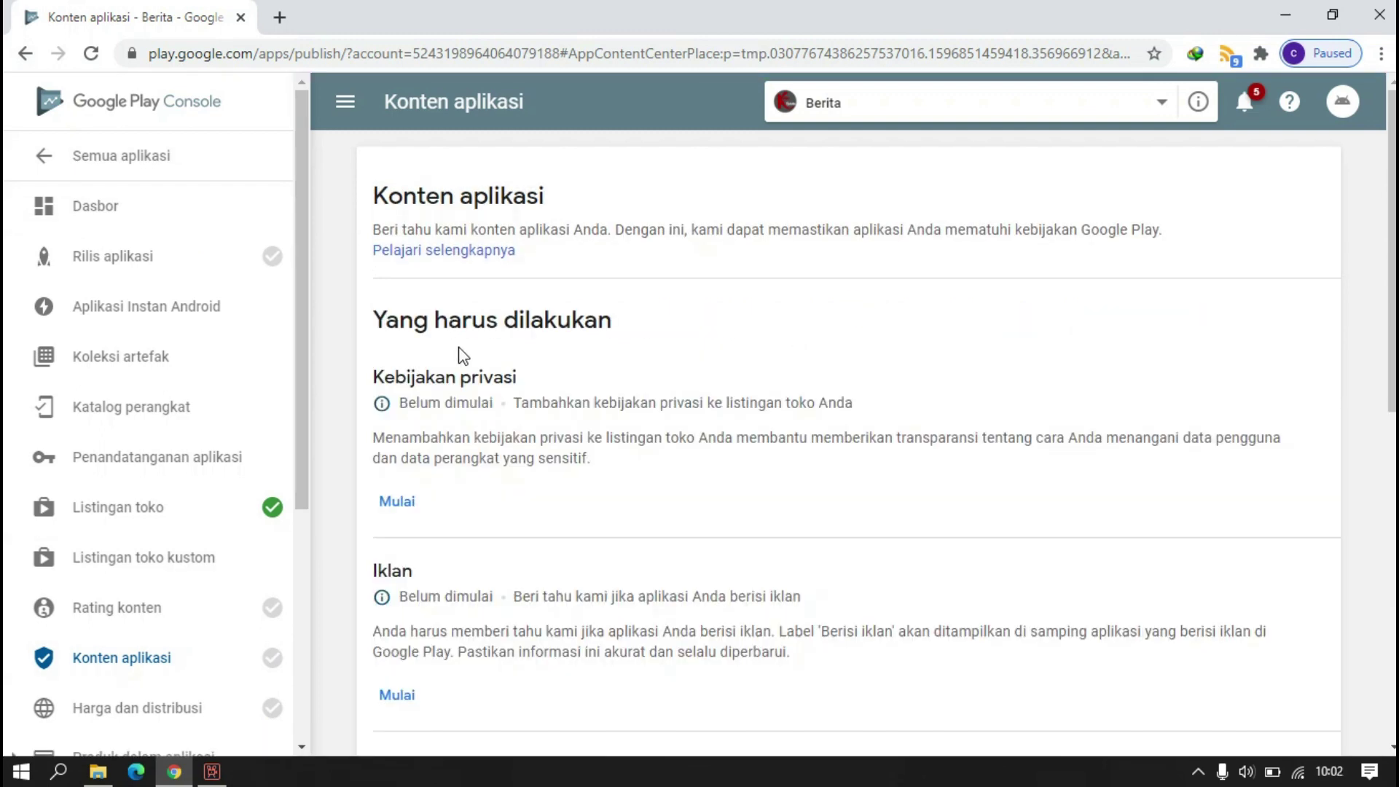
- Declare 'Ya, aplikasi saya berisi iklan' for Berita and save the ads answer
scroll(463, 361, down, 3)
click(397, 491)
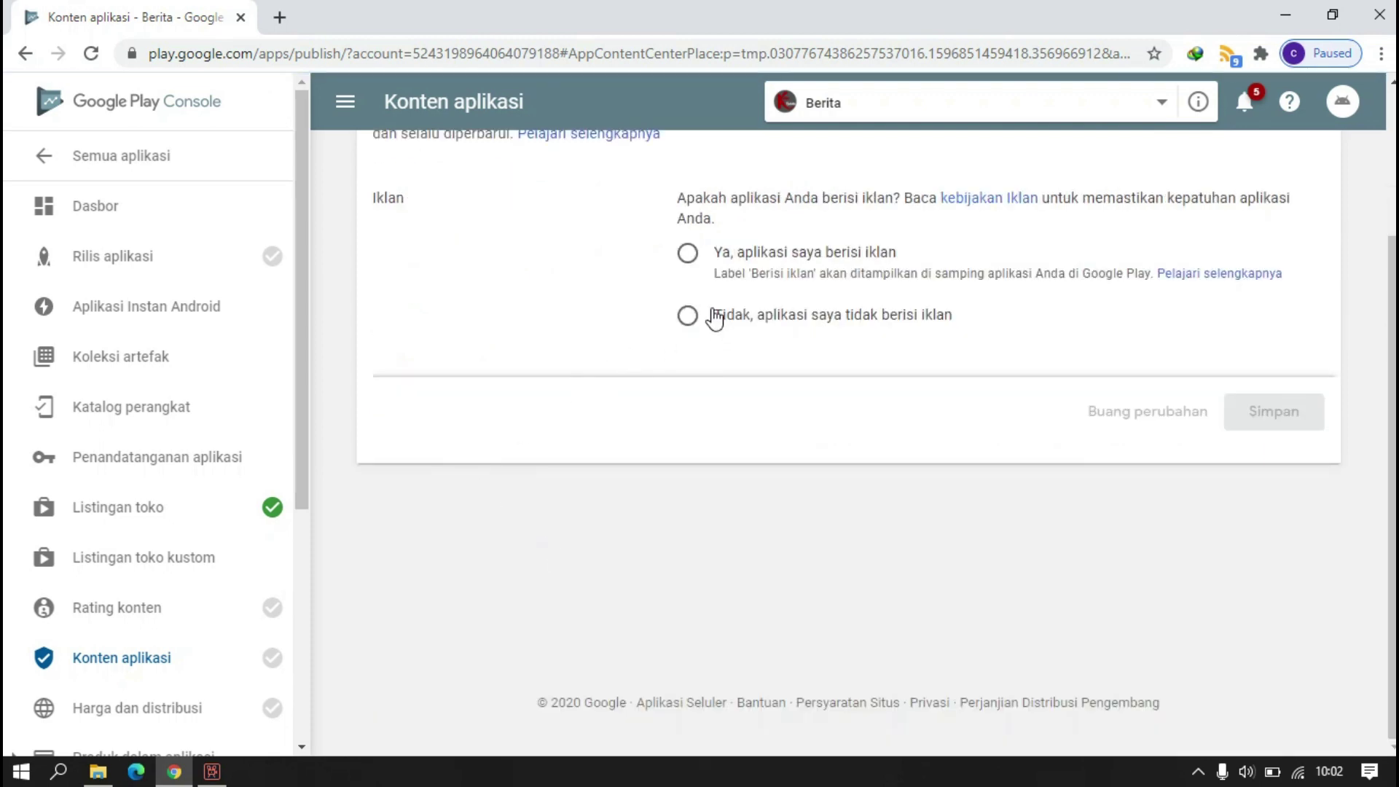
scroll(714, 320, up, 3)
click(688, 454)
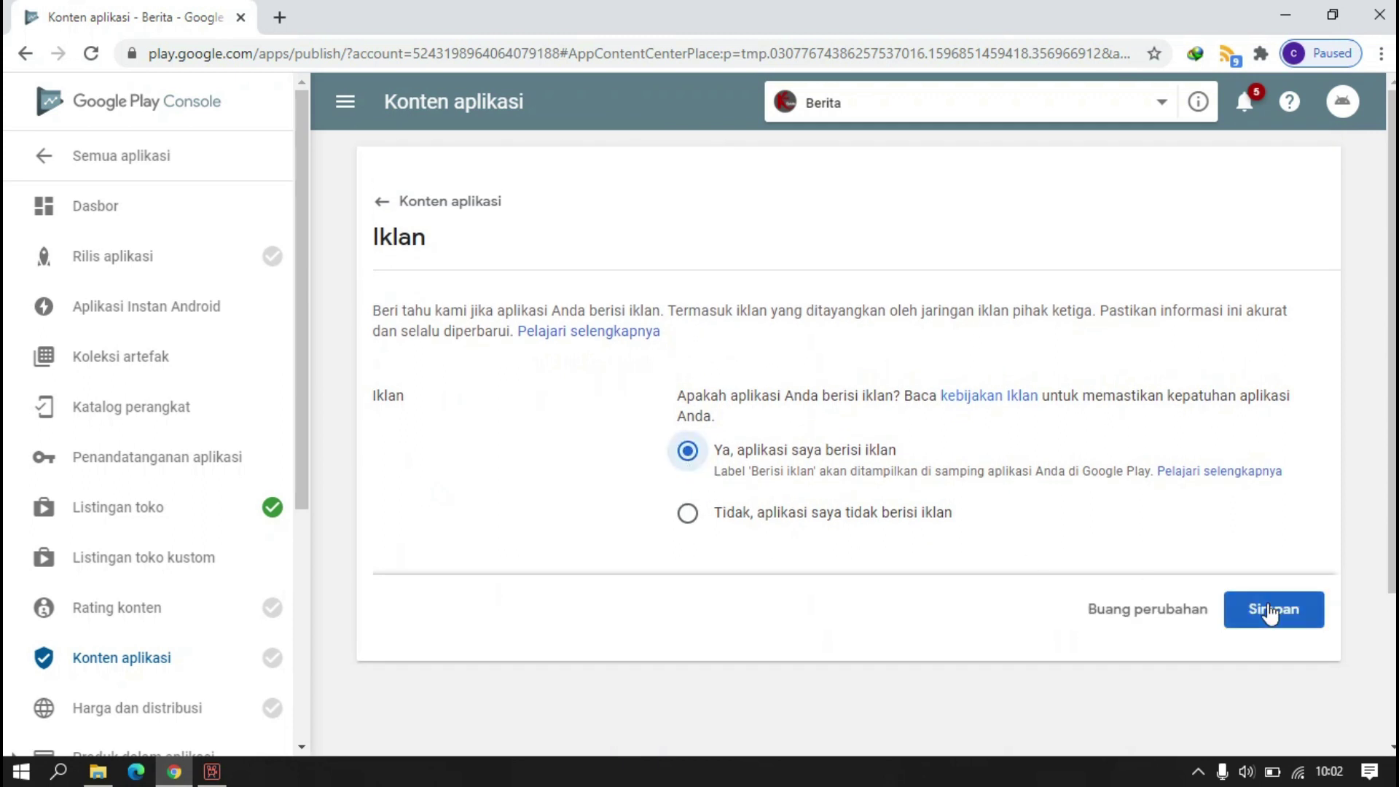
click(1260, 606)
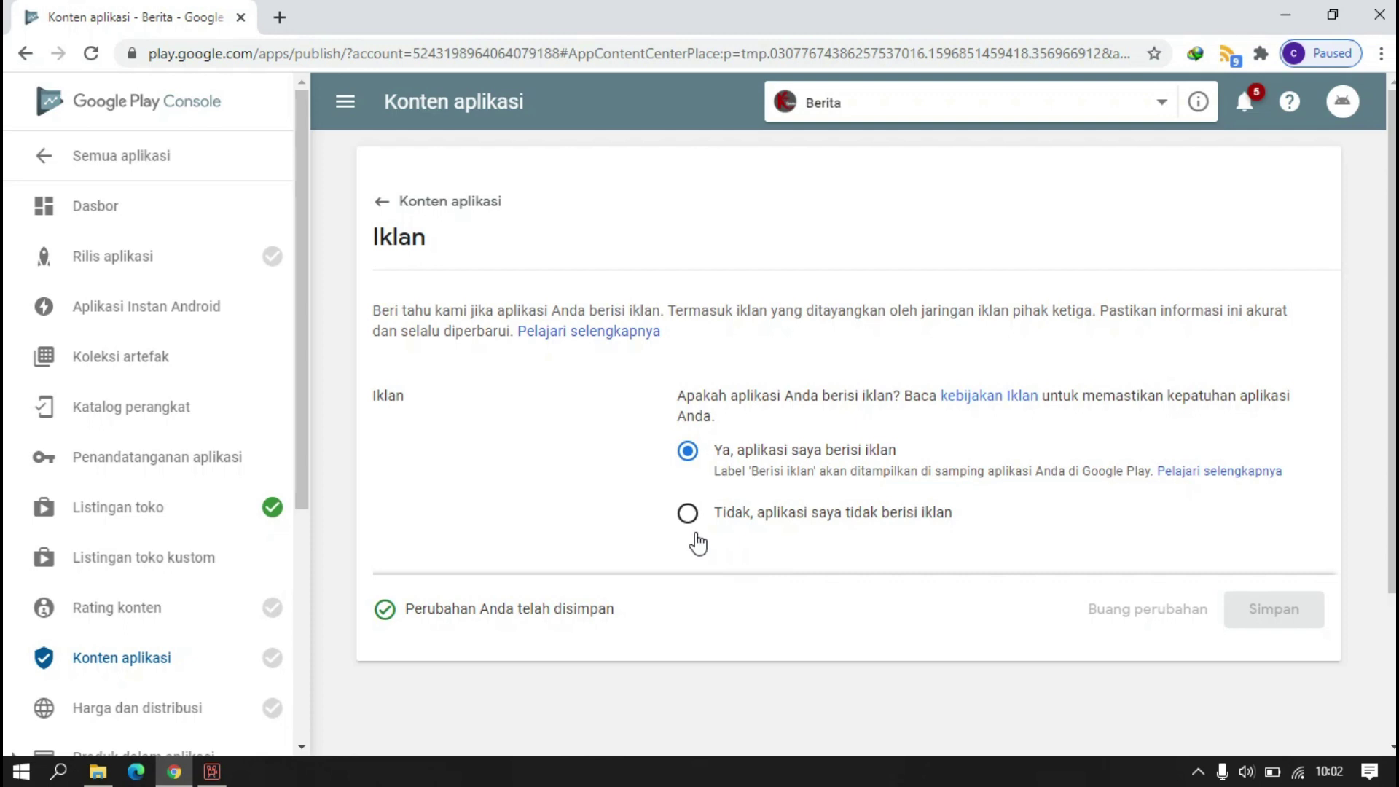
click(389, 204)
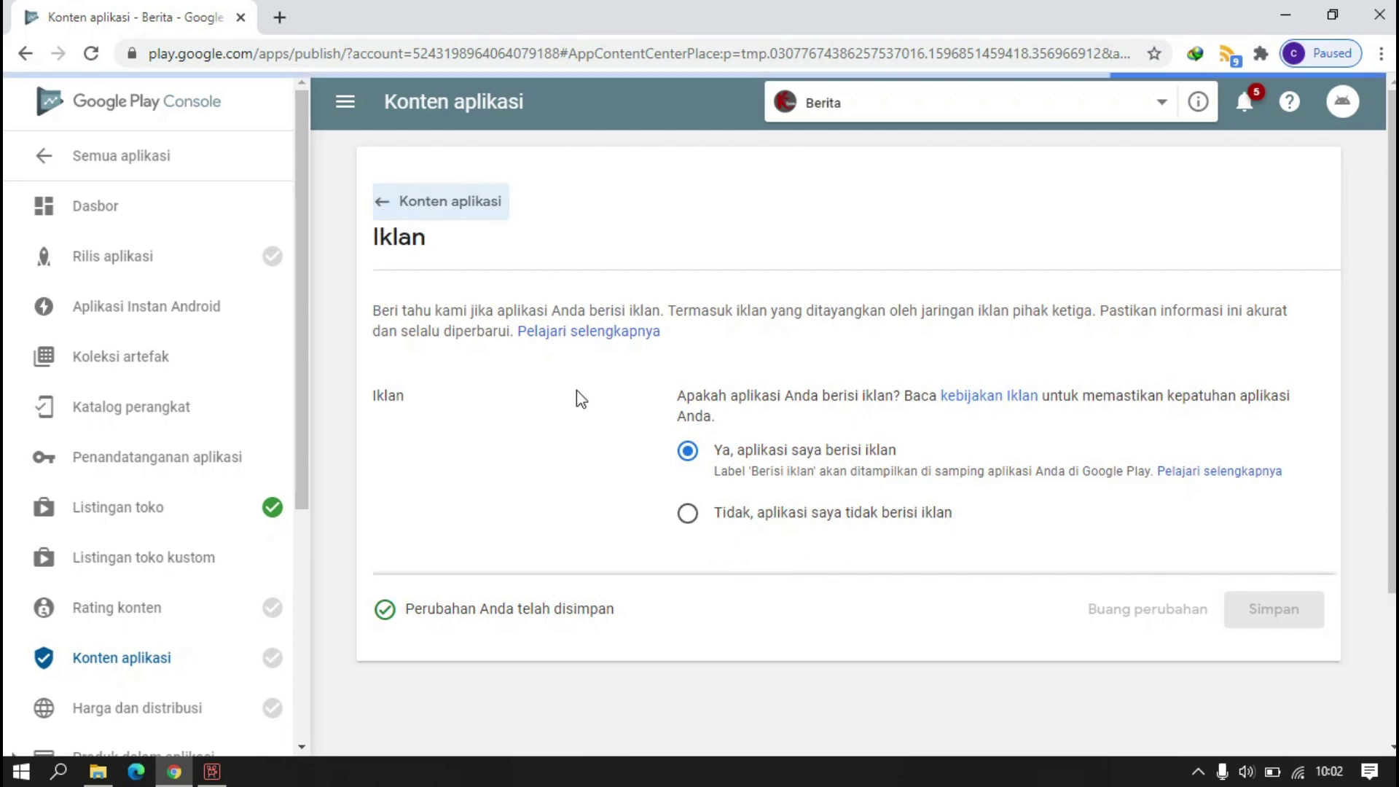
- Find and start the target audience and content section
scroll(576, 393, down, 3)
scroll(505, 481, down, 3)
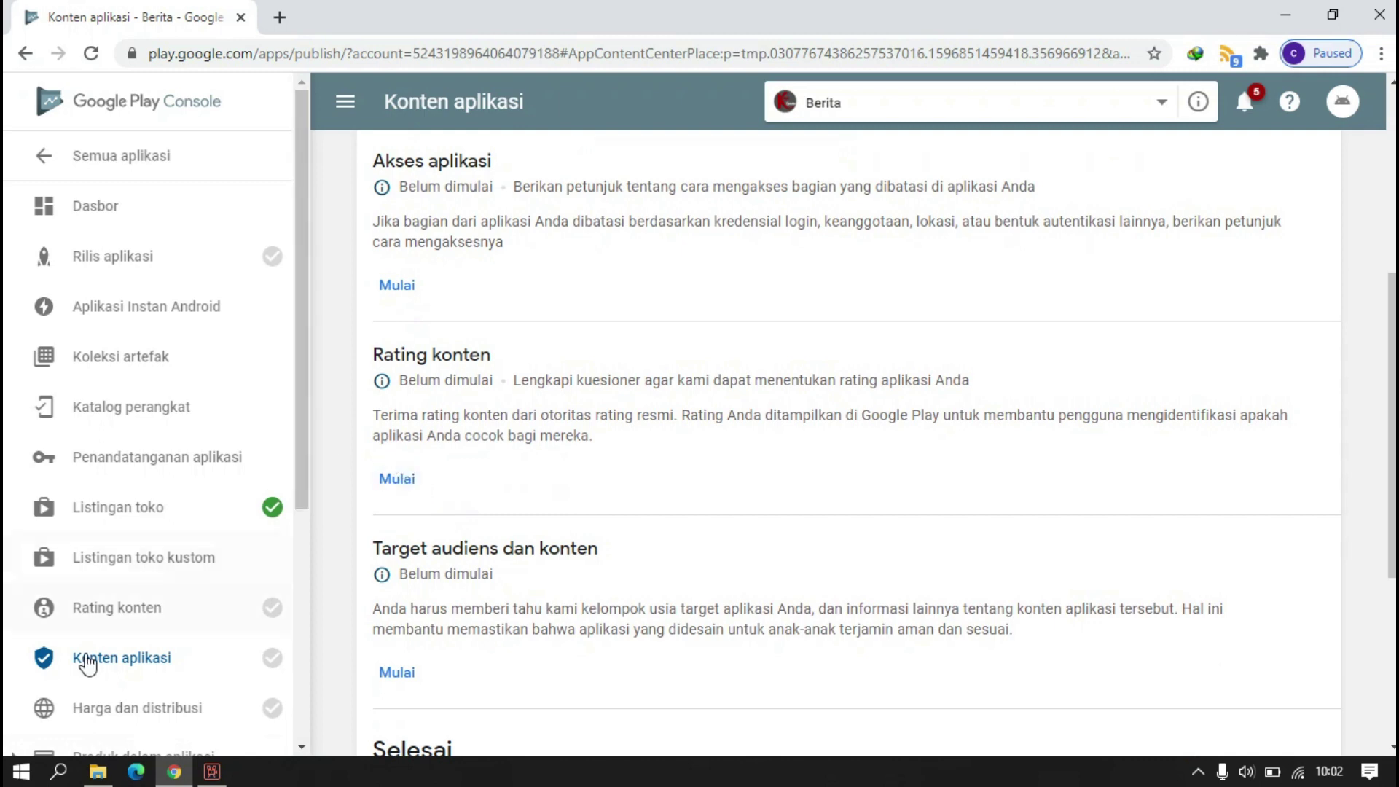
scroll(452, 605, down, 3)
click(401, 472)
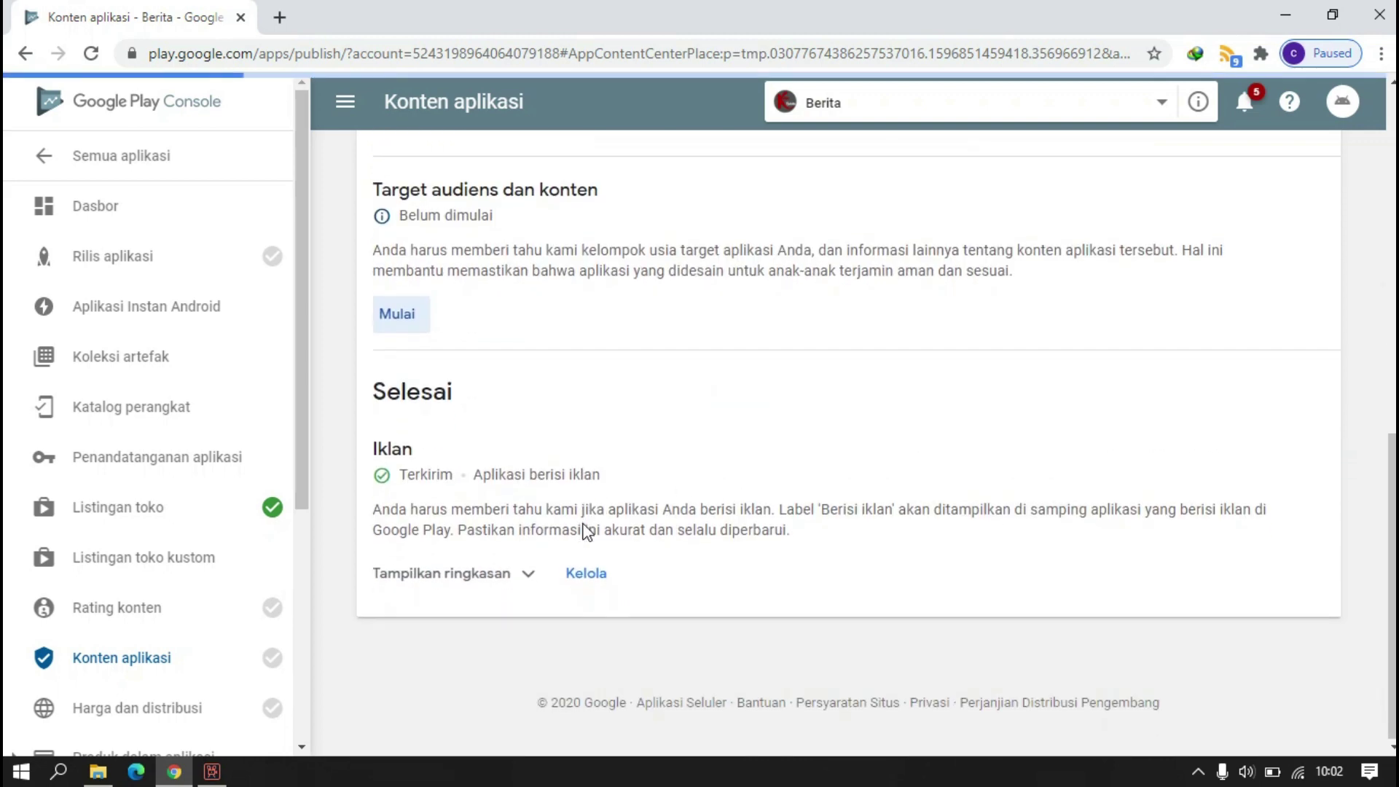
- Declare in Akses aplikasi that all functions work without special access, and save
scroll(521, 464, up, 3)
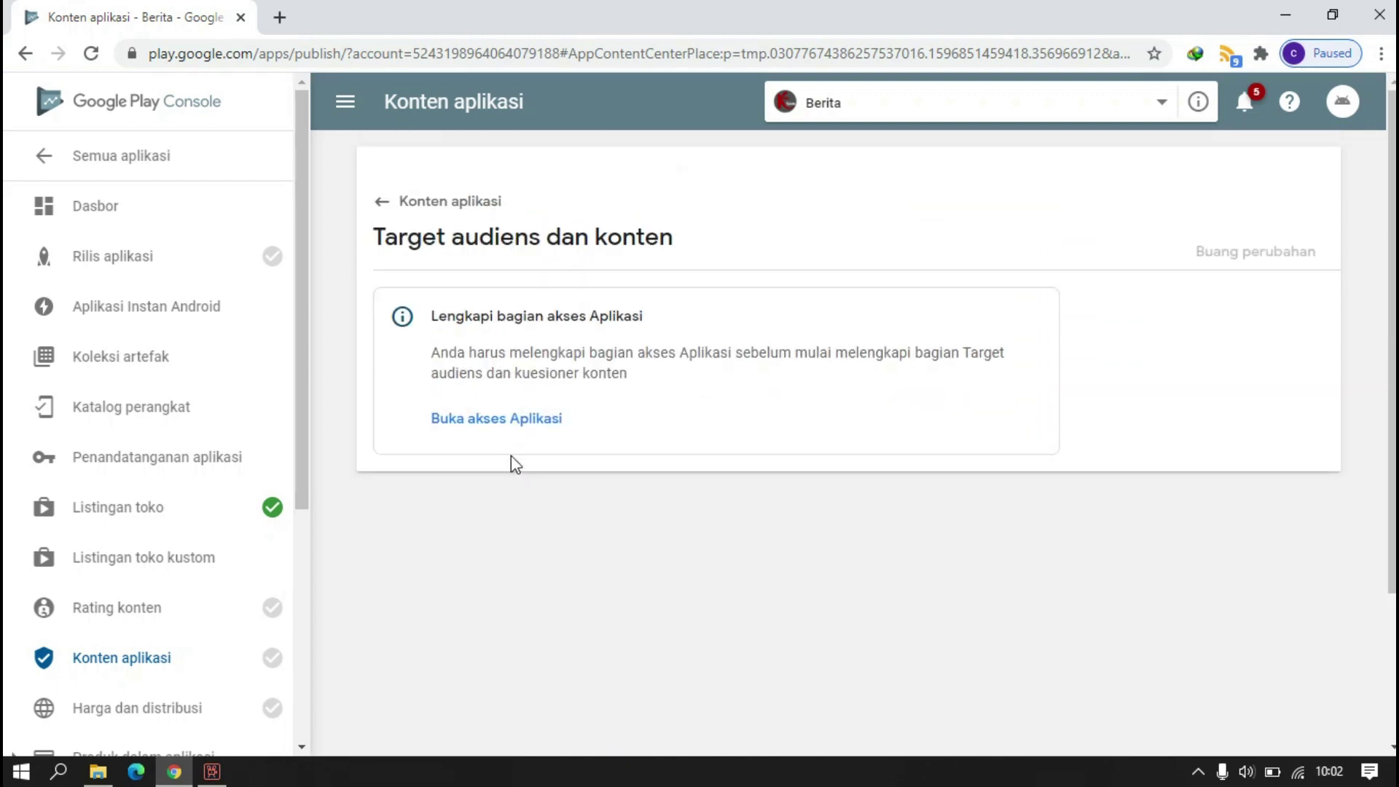
click(496, 421)
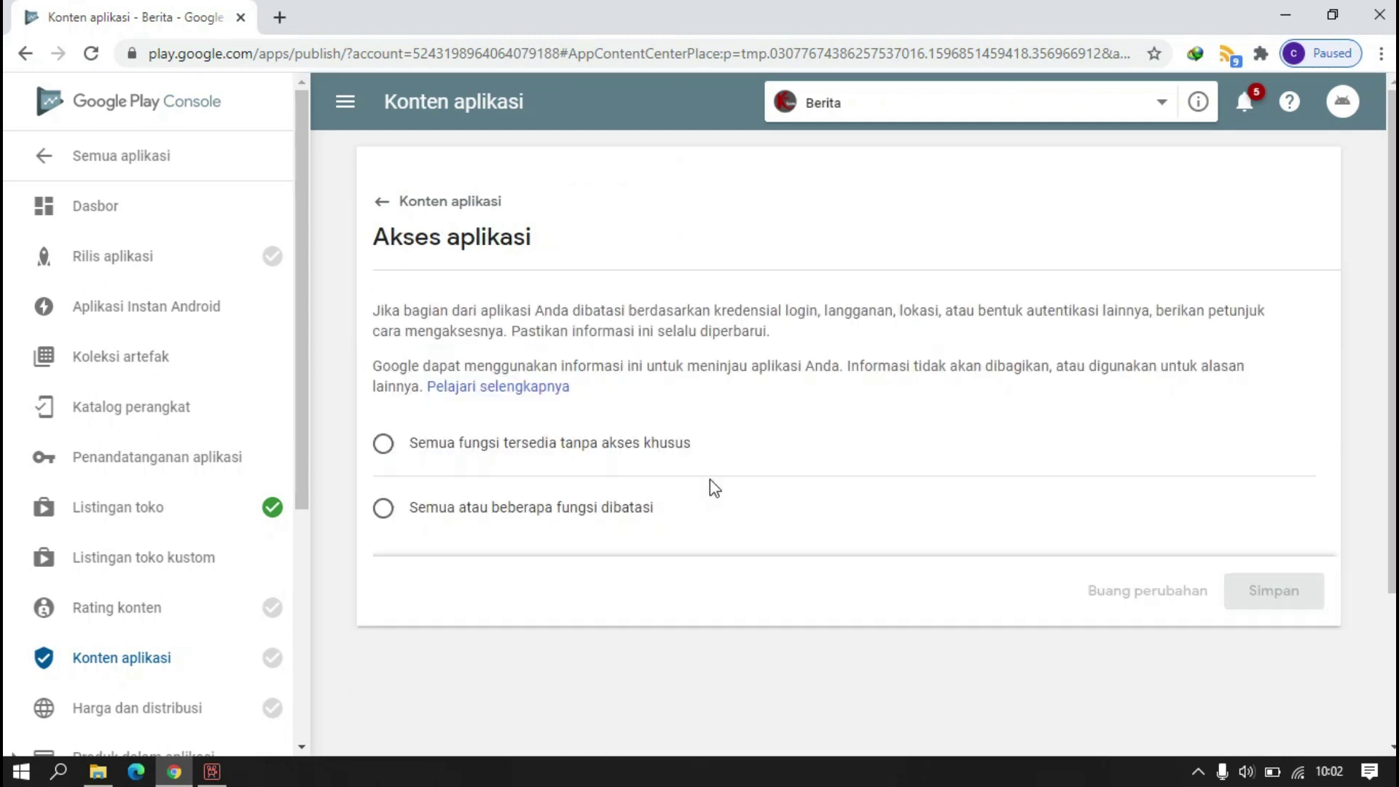
click(385, 445)
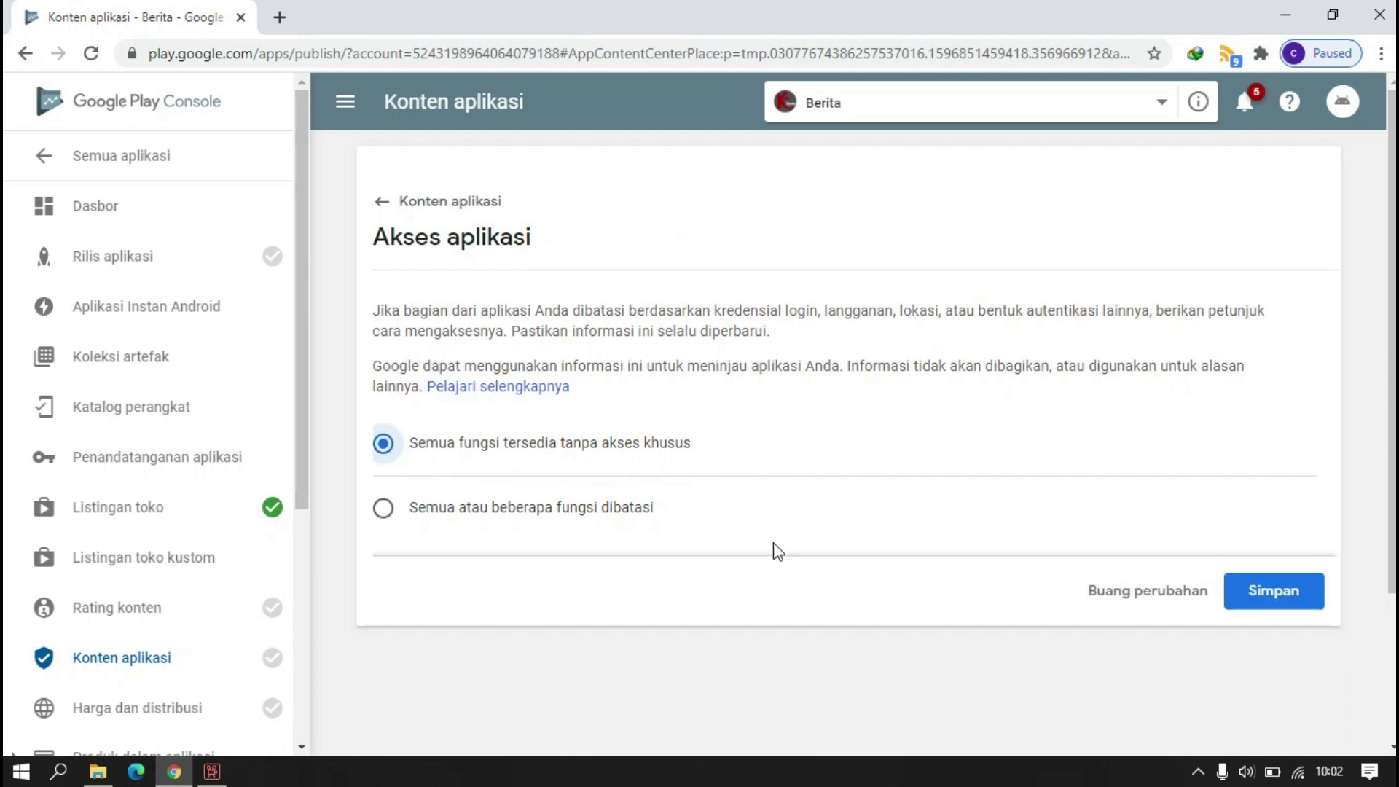
click(1258, 587)
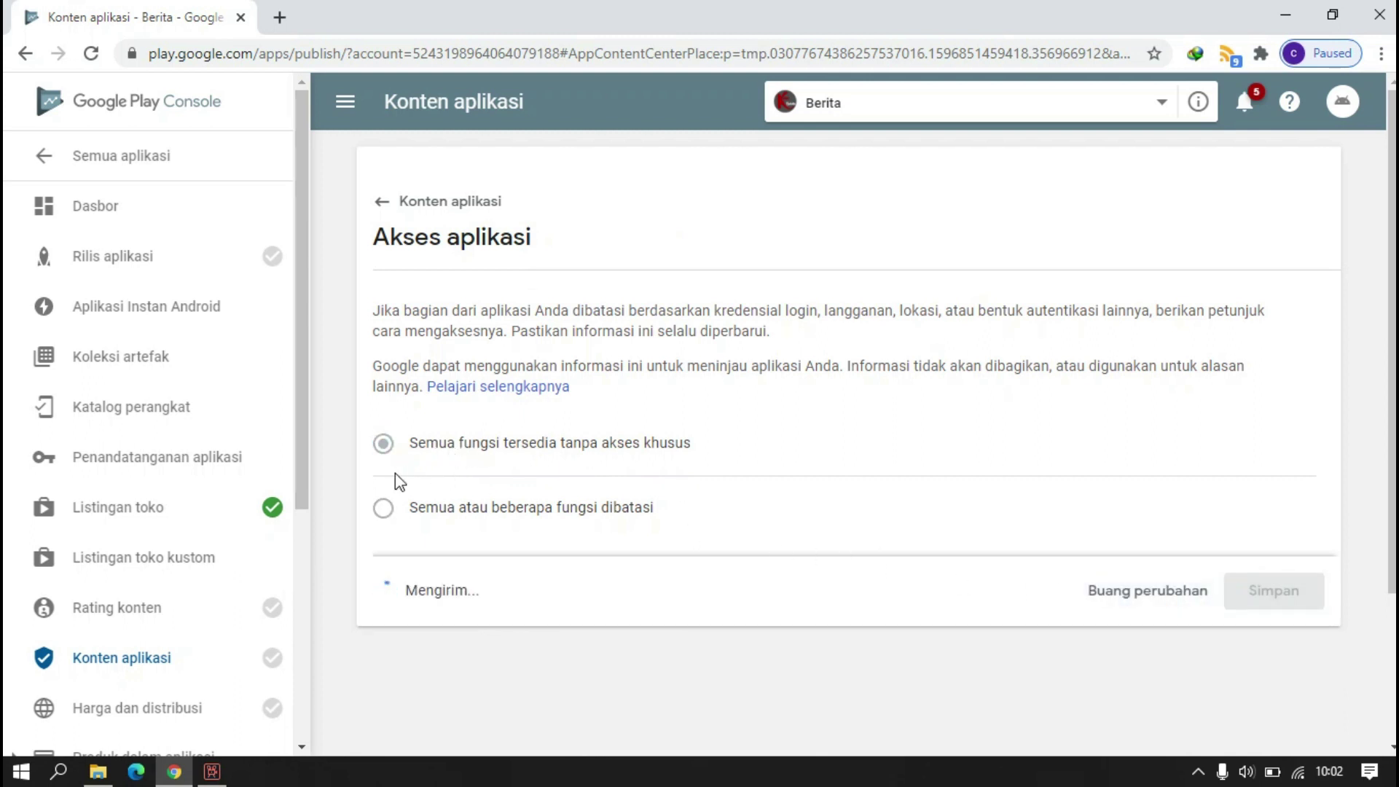
click(378, 205)
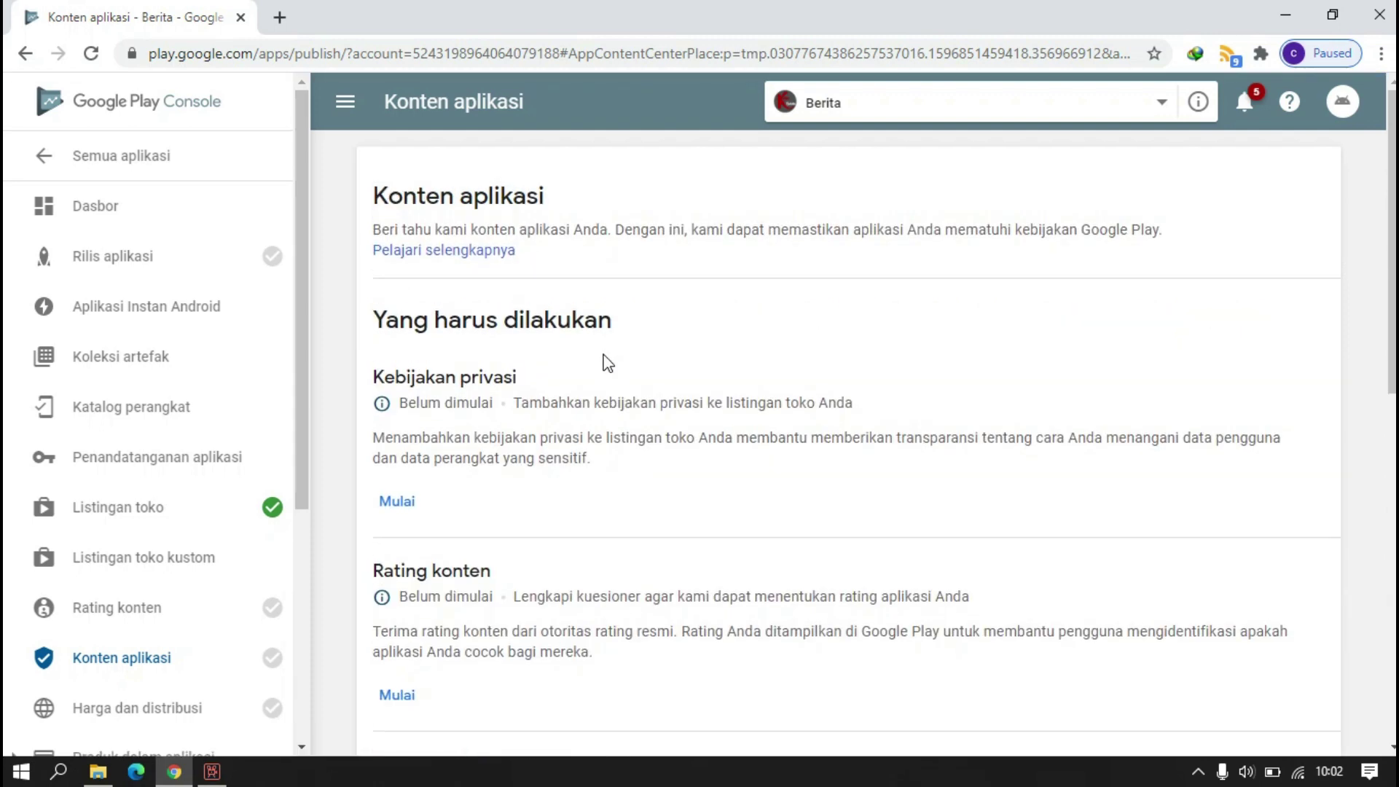
- Set Berita's target age groups to 13-15, 16-17 and 18 and over
scroll(608, 364, down, 7)
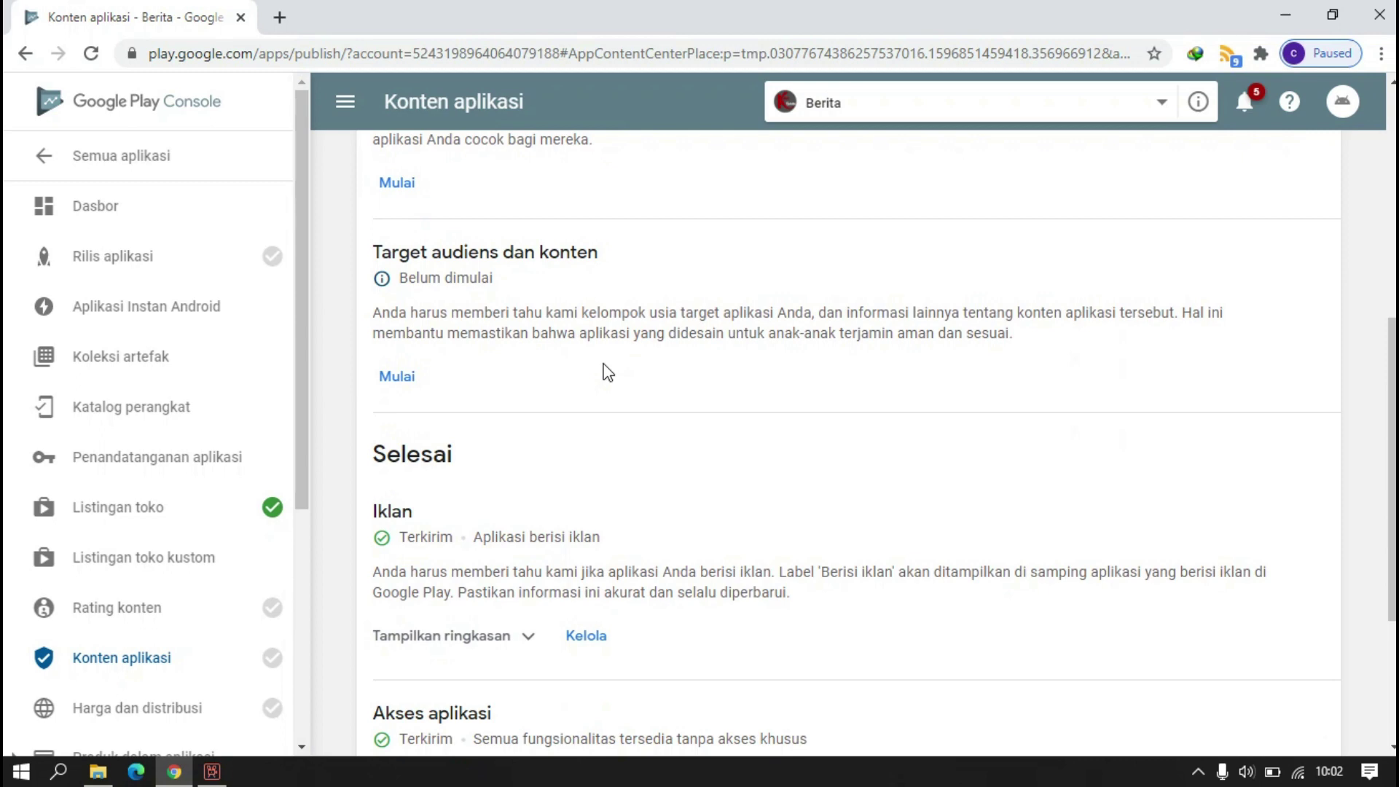
scroll(612, 368, down, 3)
scroll(437, 322, up, 3)
click(402, 377)
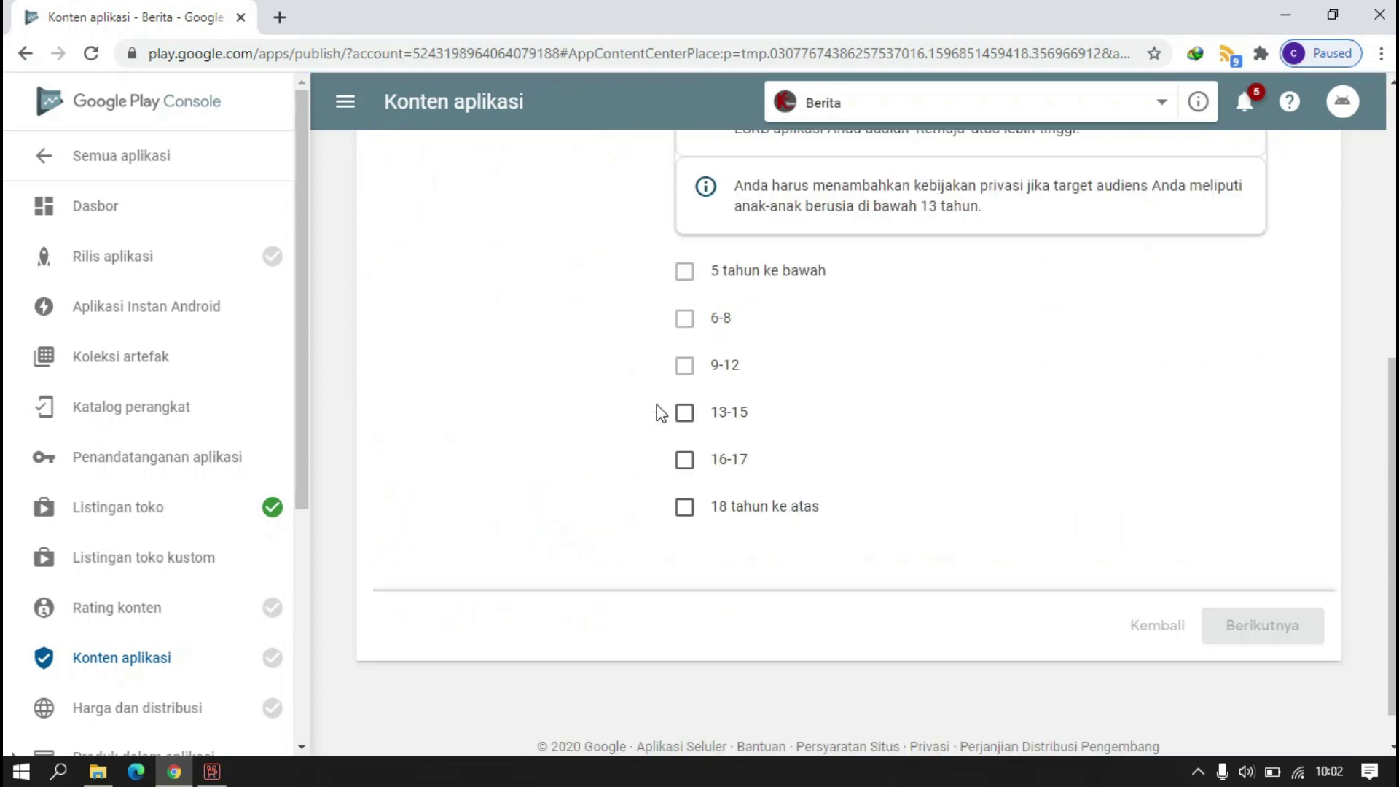
scroll(725, 377, up, 2)
click(688, 517)
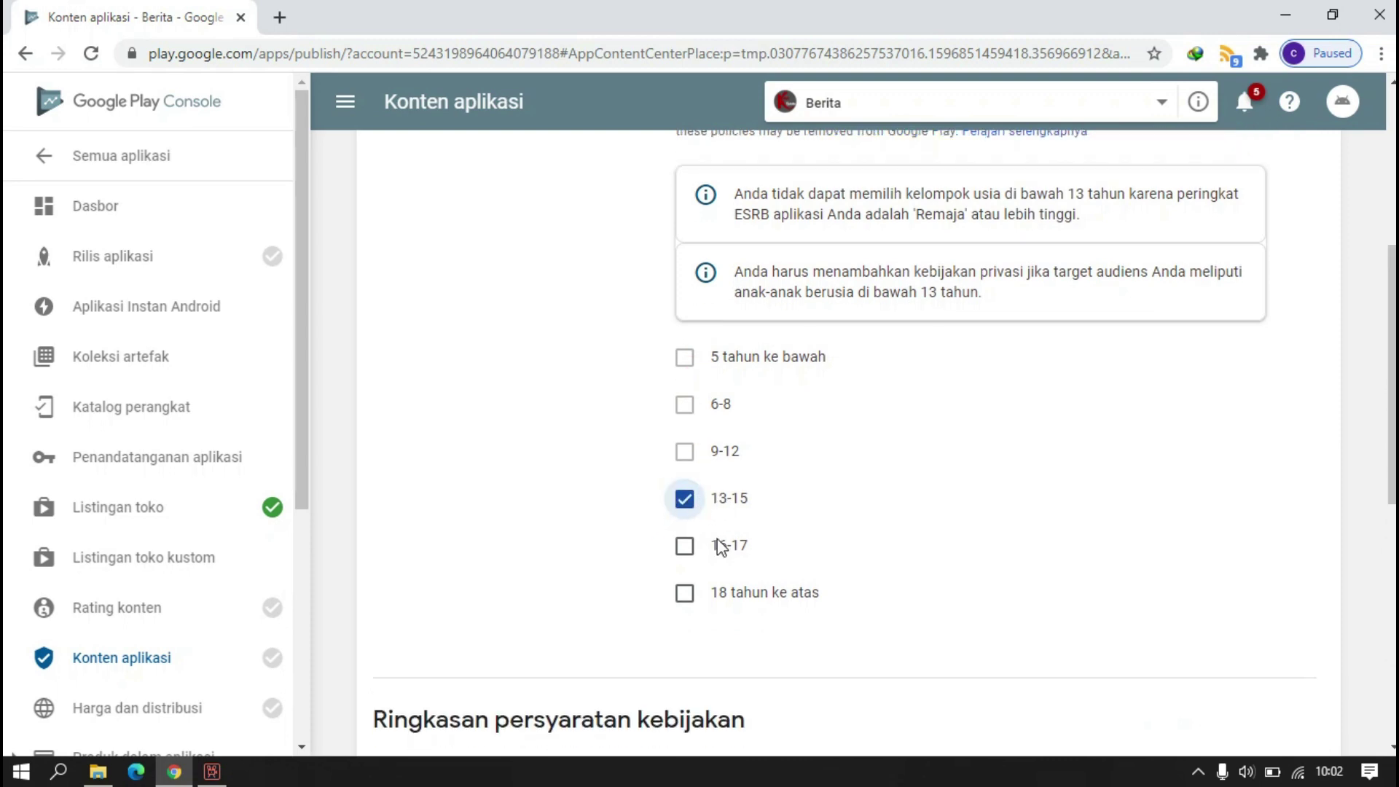
click(685, 545)
click(685, 591)
- Step through store presence to the summary, save the target audience answers, and return
scroll(739, 554, down, 5)
scroll(739, 554, down, 4)
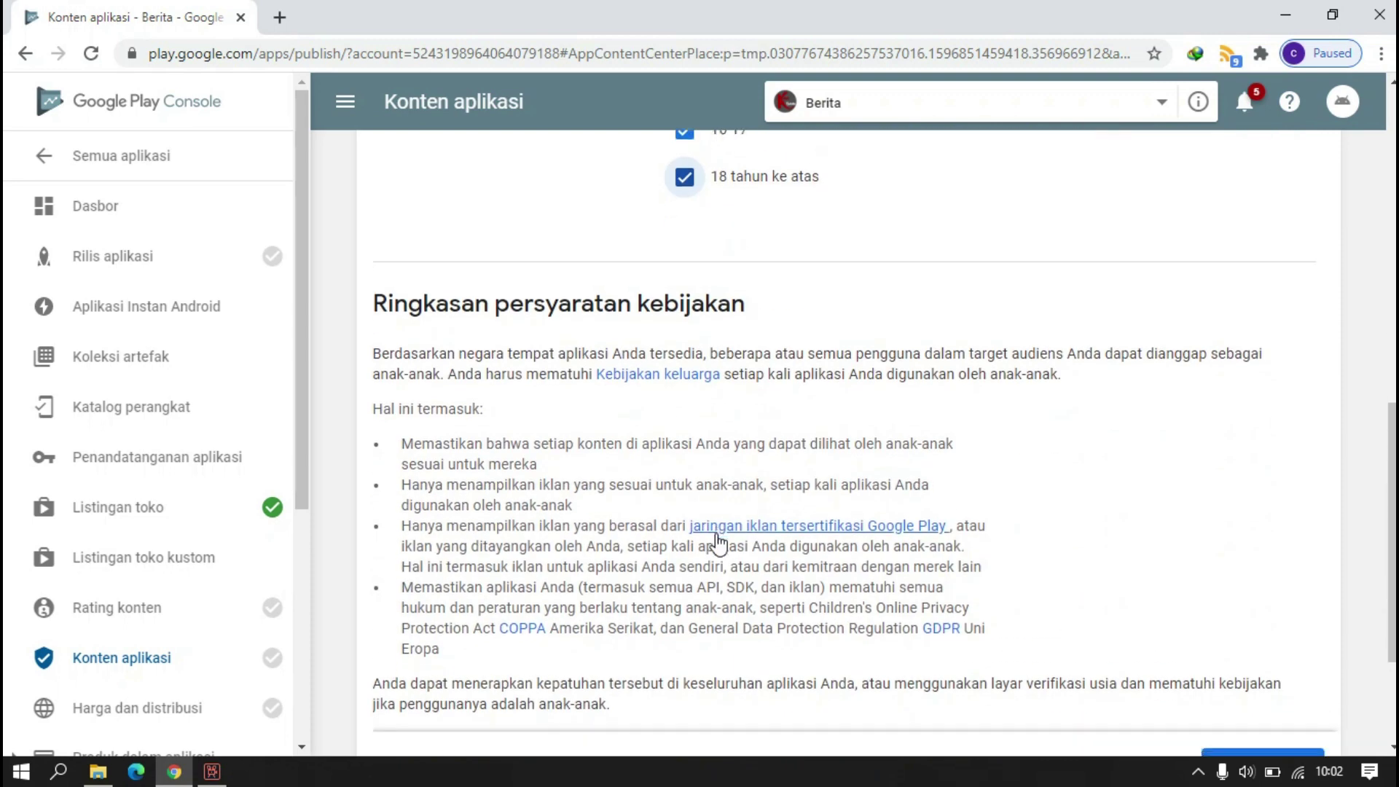
click(1249, 562)
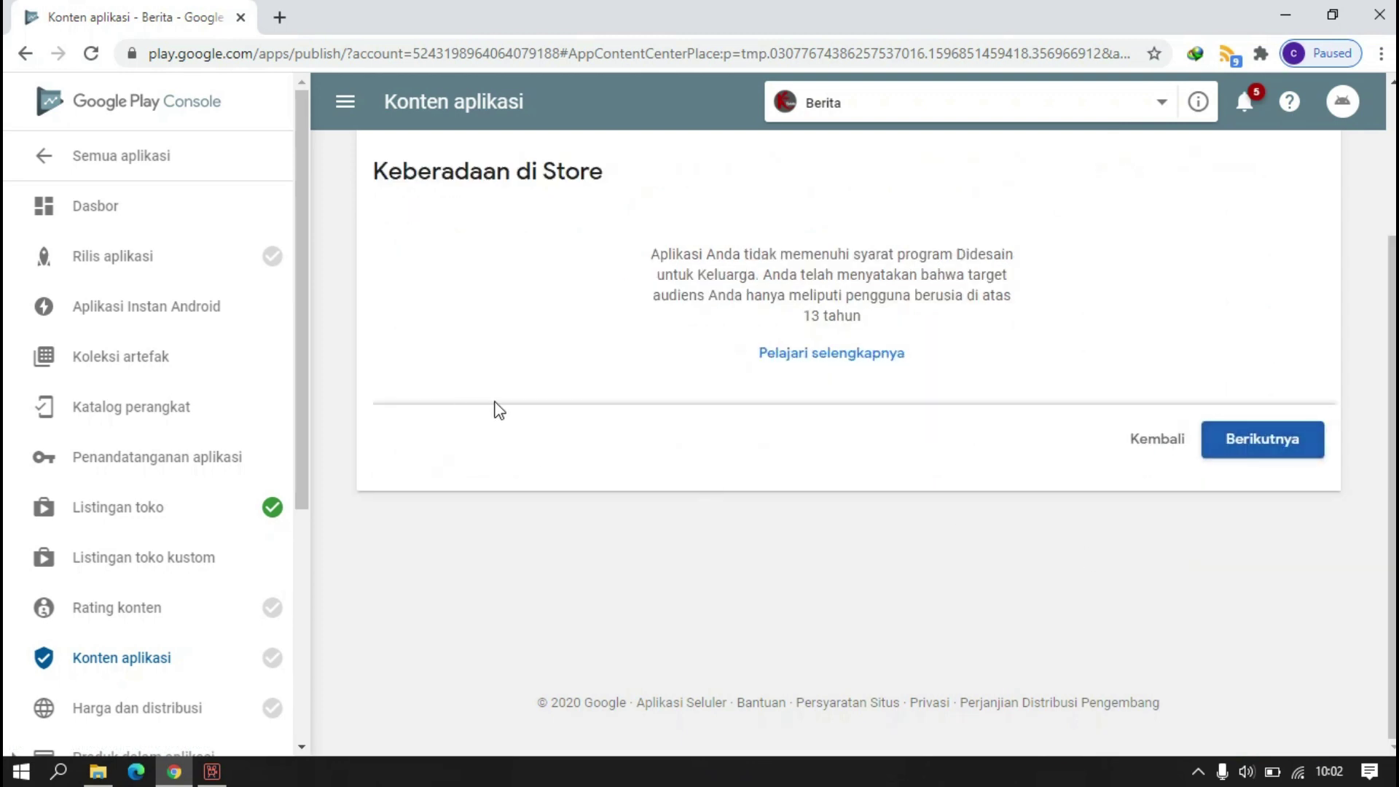
click(1220, 441)
scroll(491, 385, up, 3)
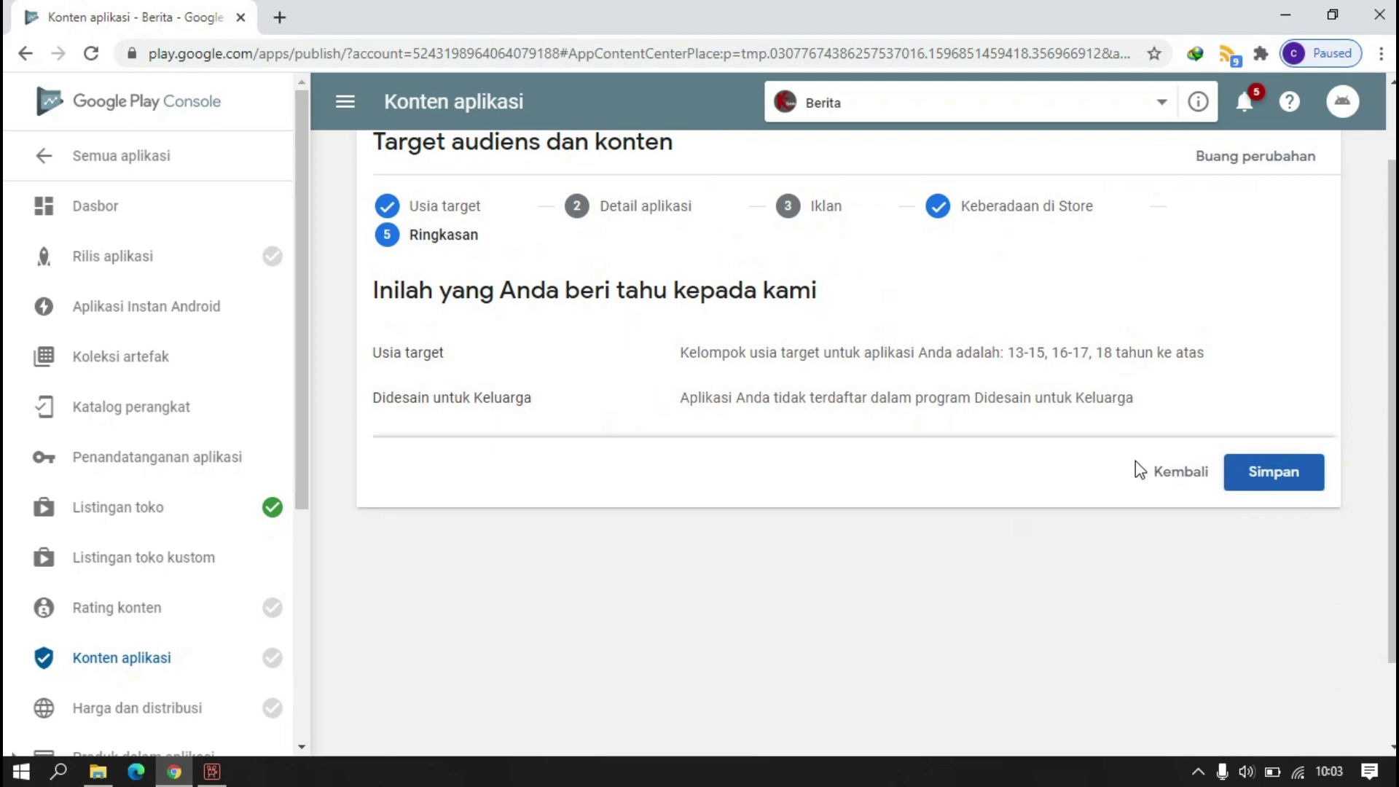
click(1257, 474)
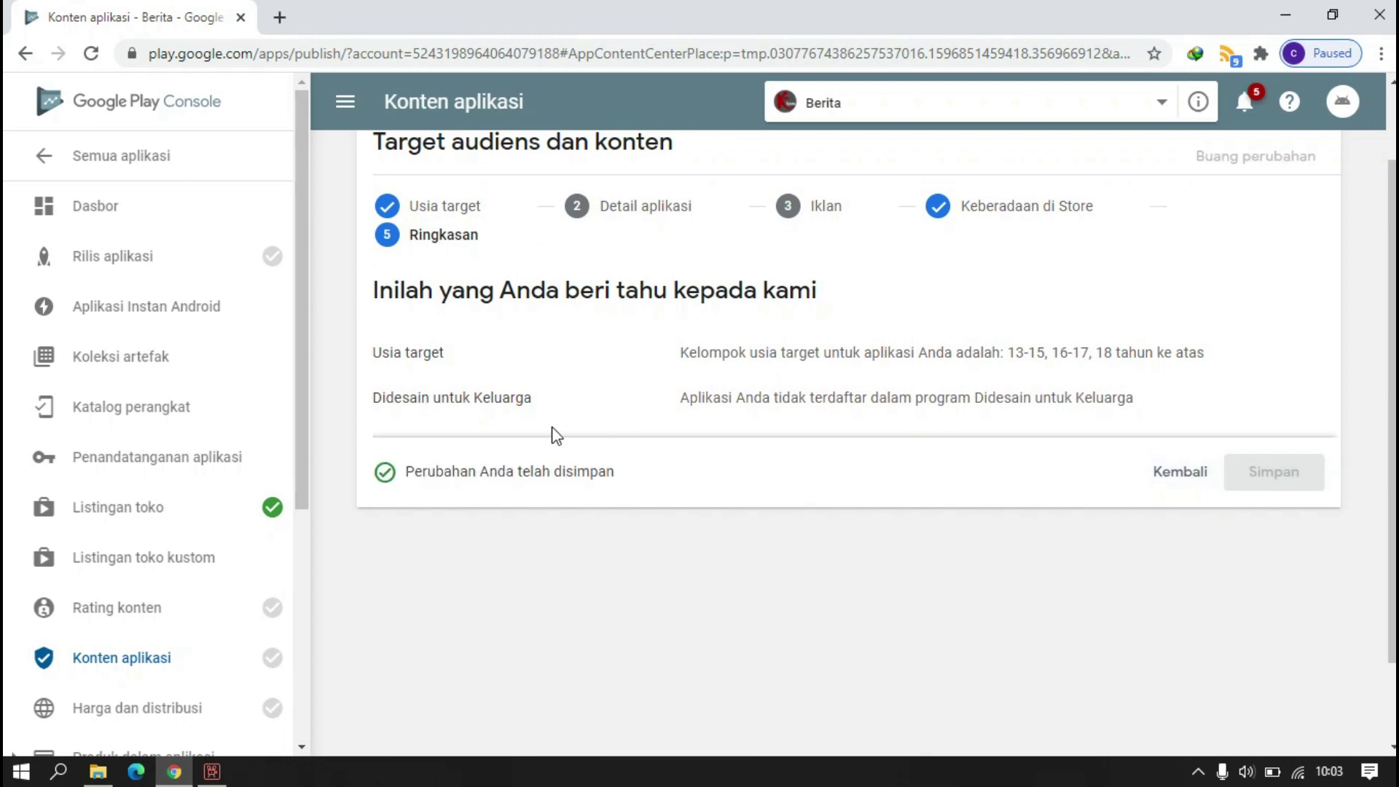
scroll(510, 401, up, 2)
click(380, 211)
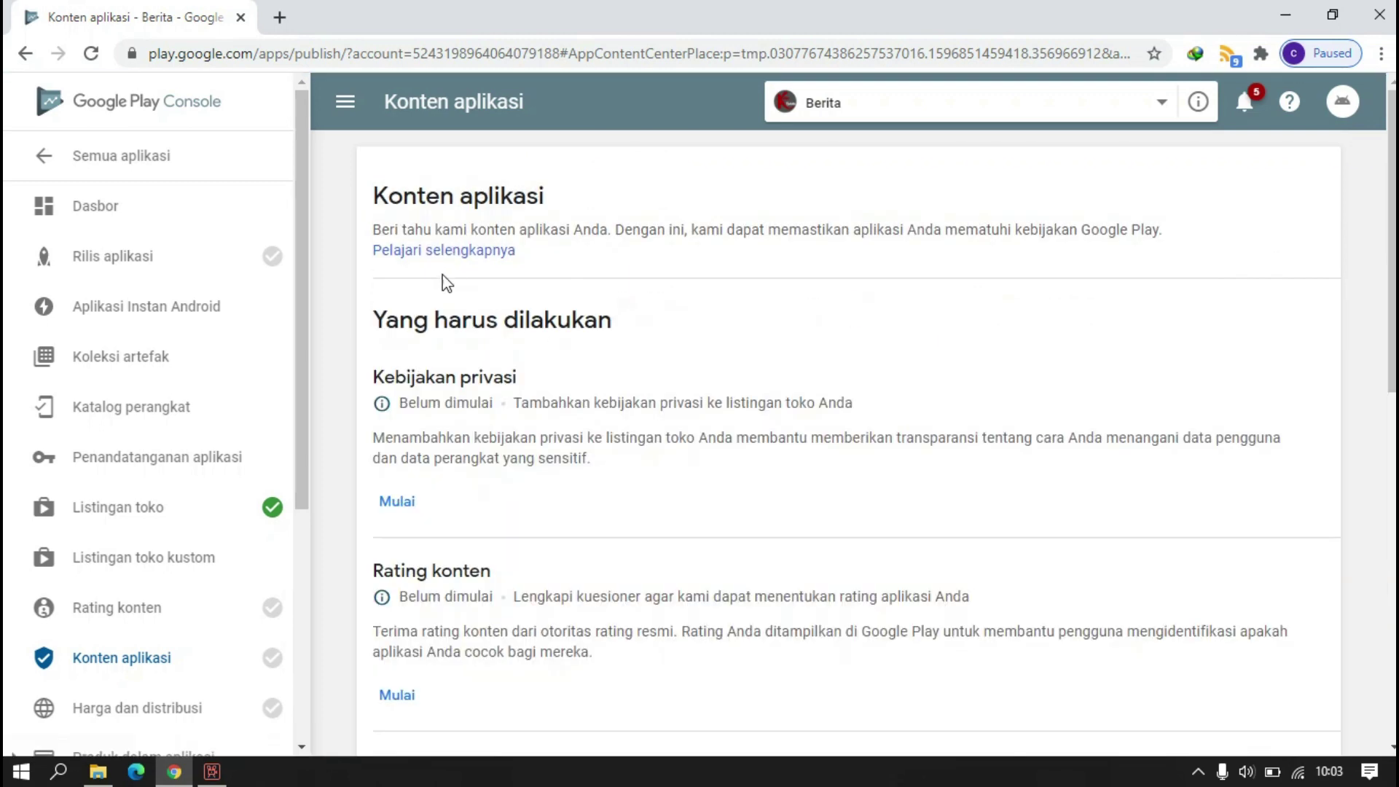
- Open the Kebijakan privasi page and focus its empty 'URL Kebijakan privasi' field
scroll(409, 469, down, 10)
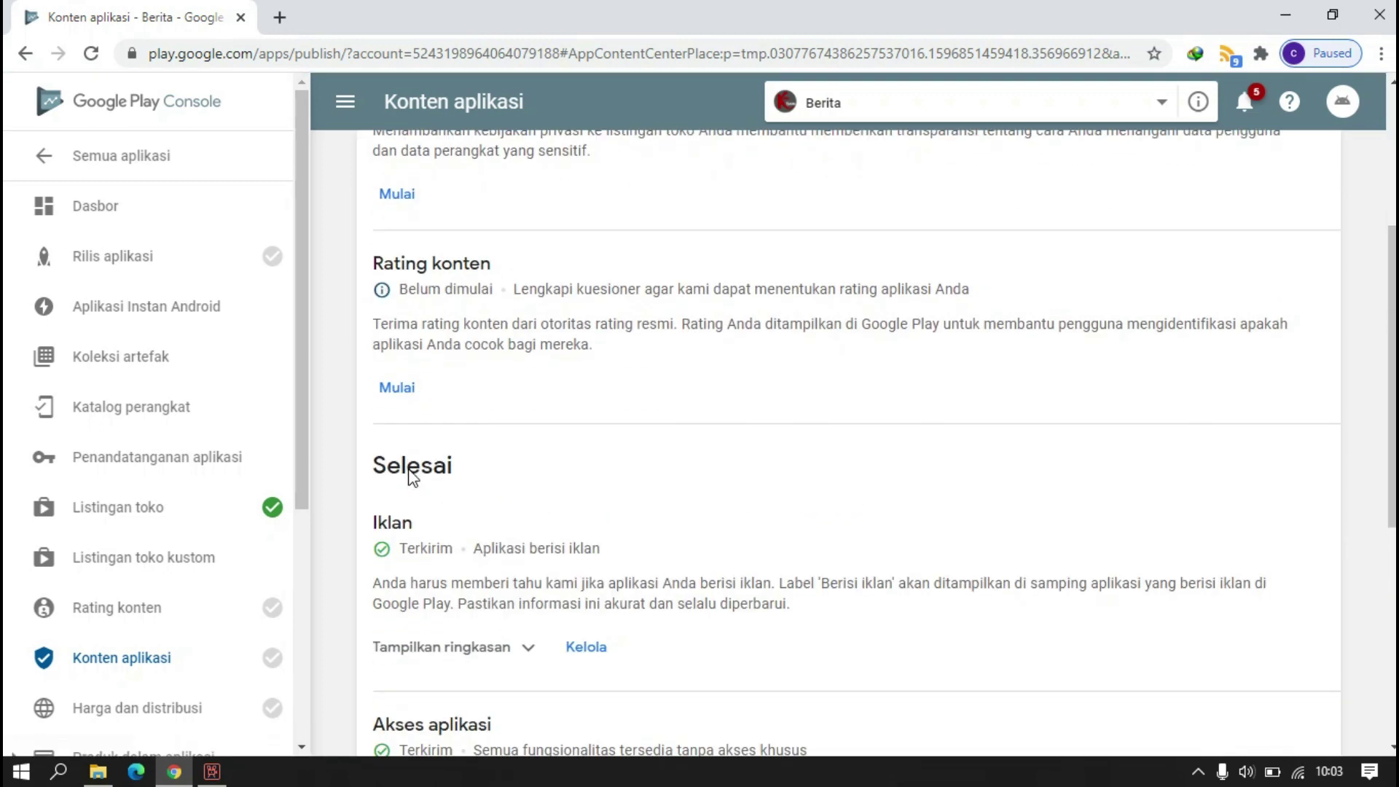
scroll(412, 466, up, 5)
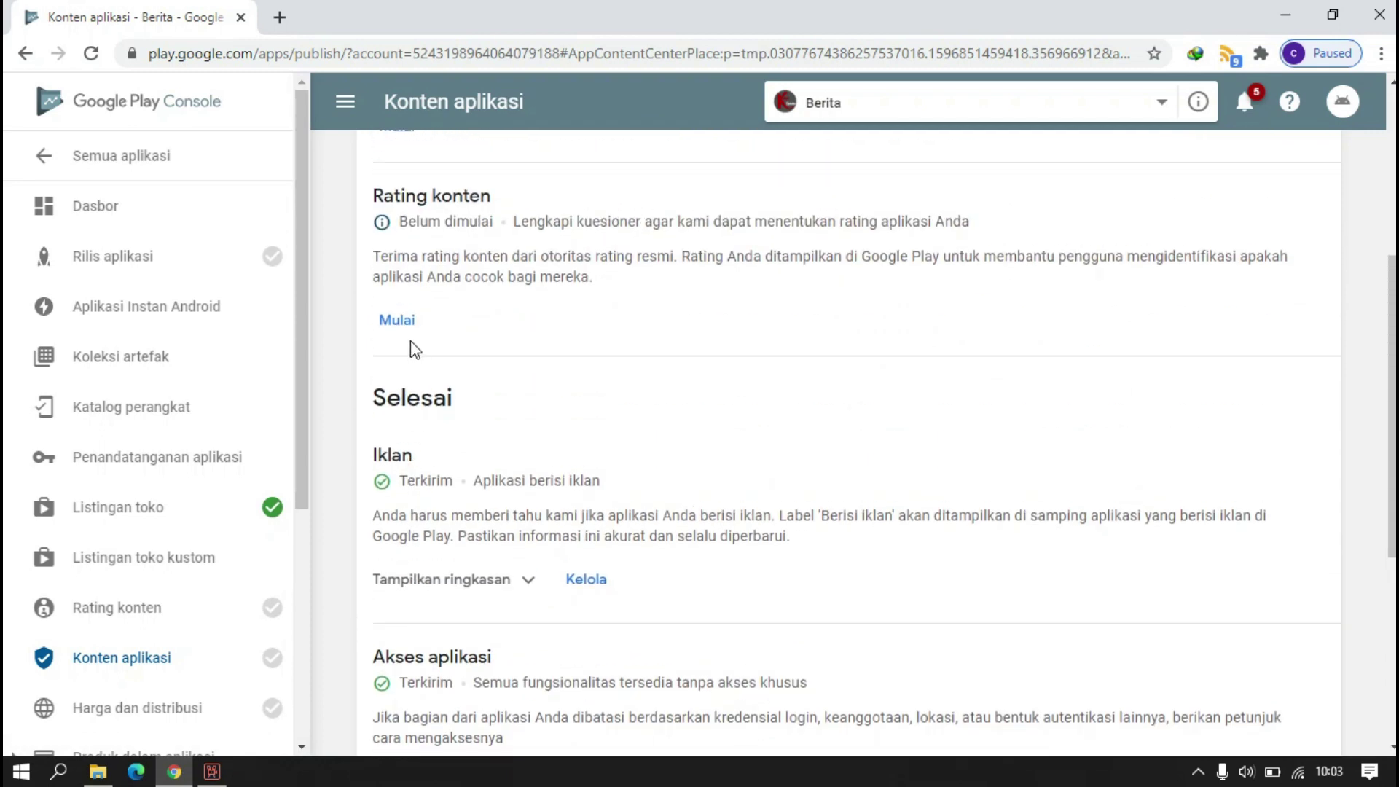
scroll(412, 466, up, 3)
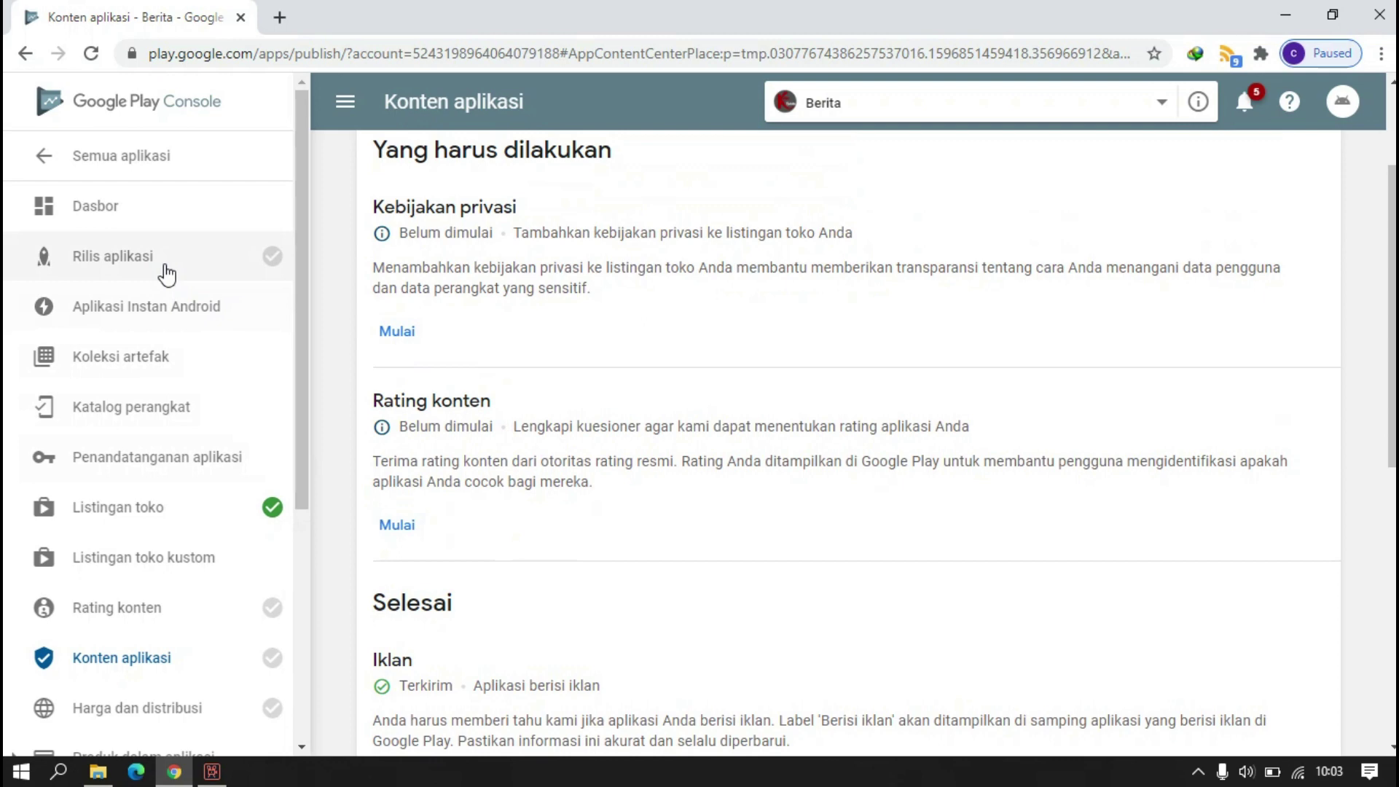
mouse_move(165, 268)
scroll(405, 318, up, 1)
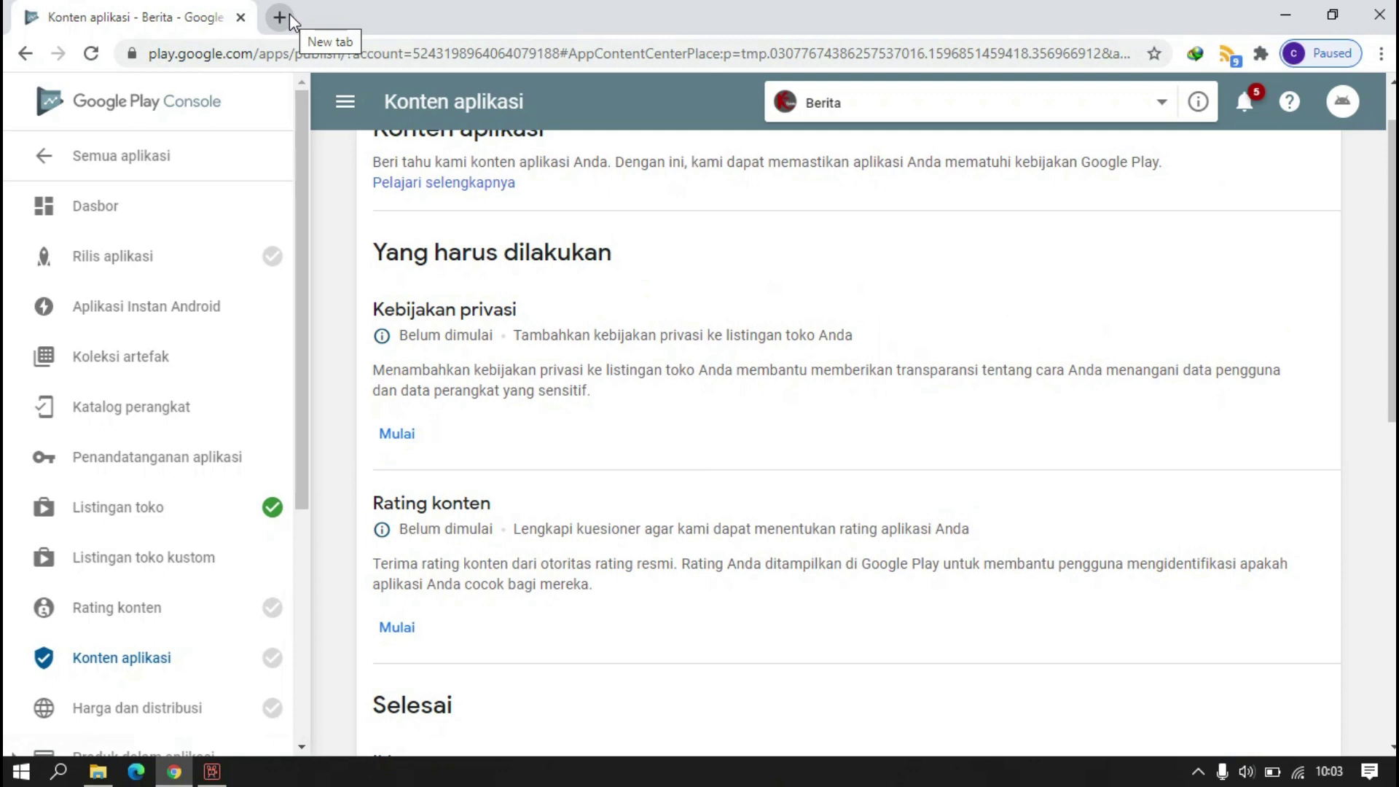
click(408, 435)
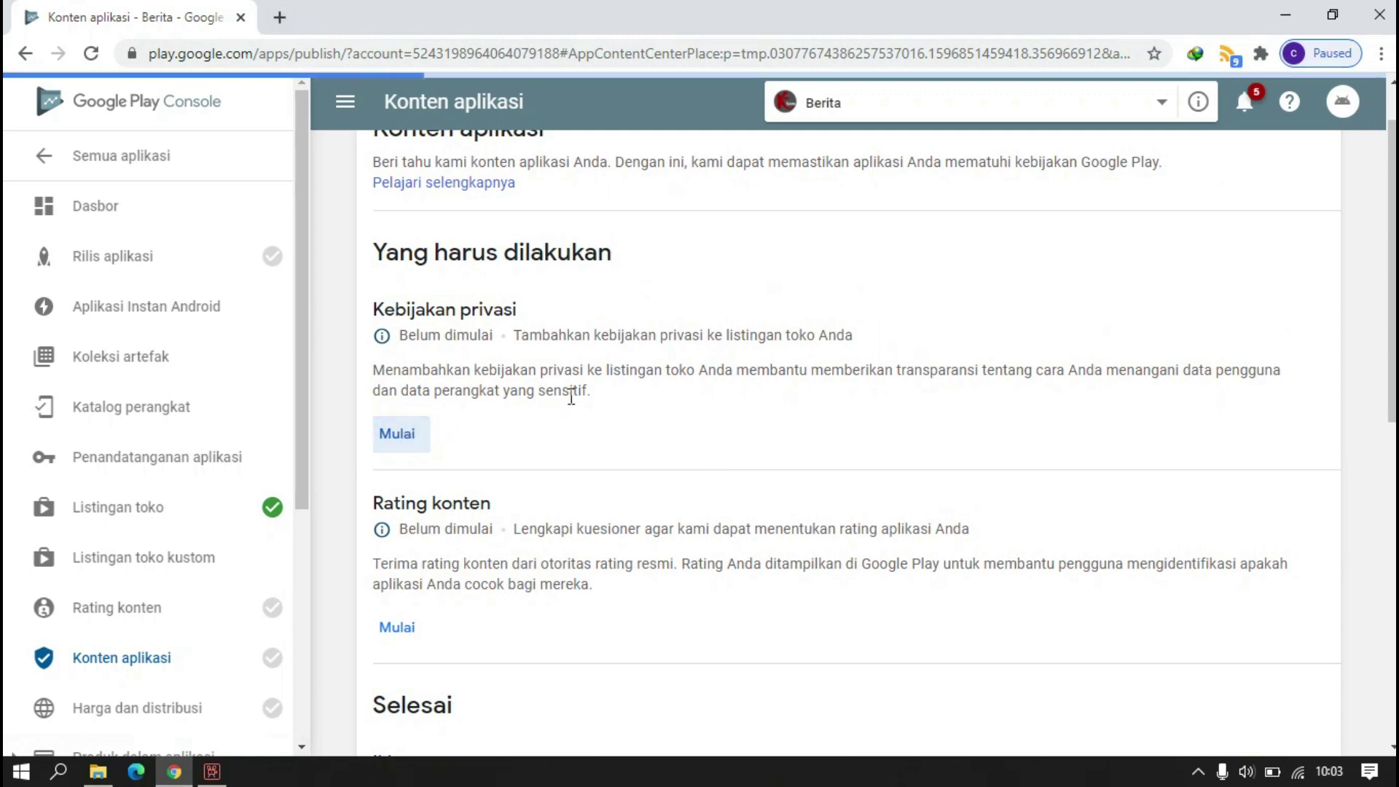
click(548, 385)
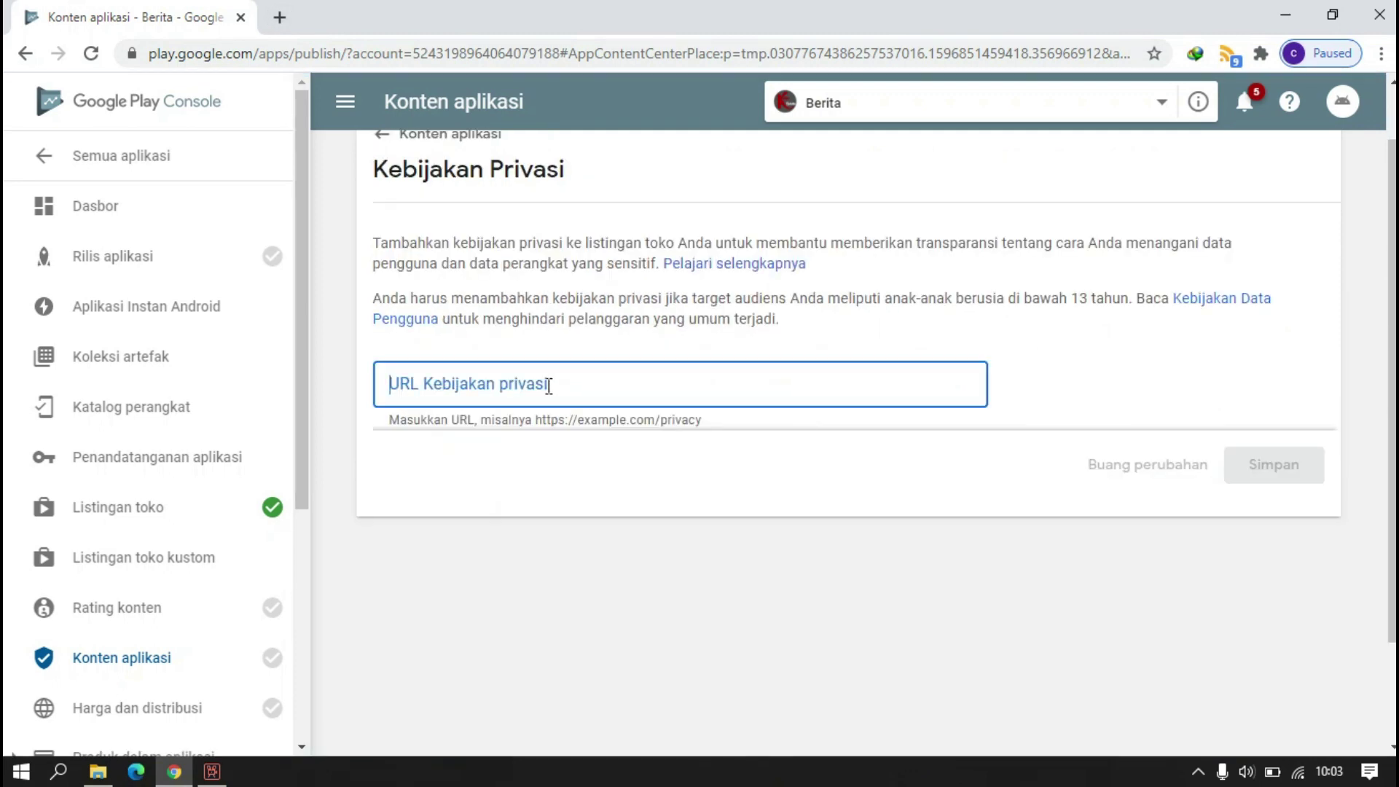
- Manage the production track in Rilis aplikasi and create a new release
click(175, 266)
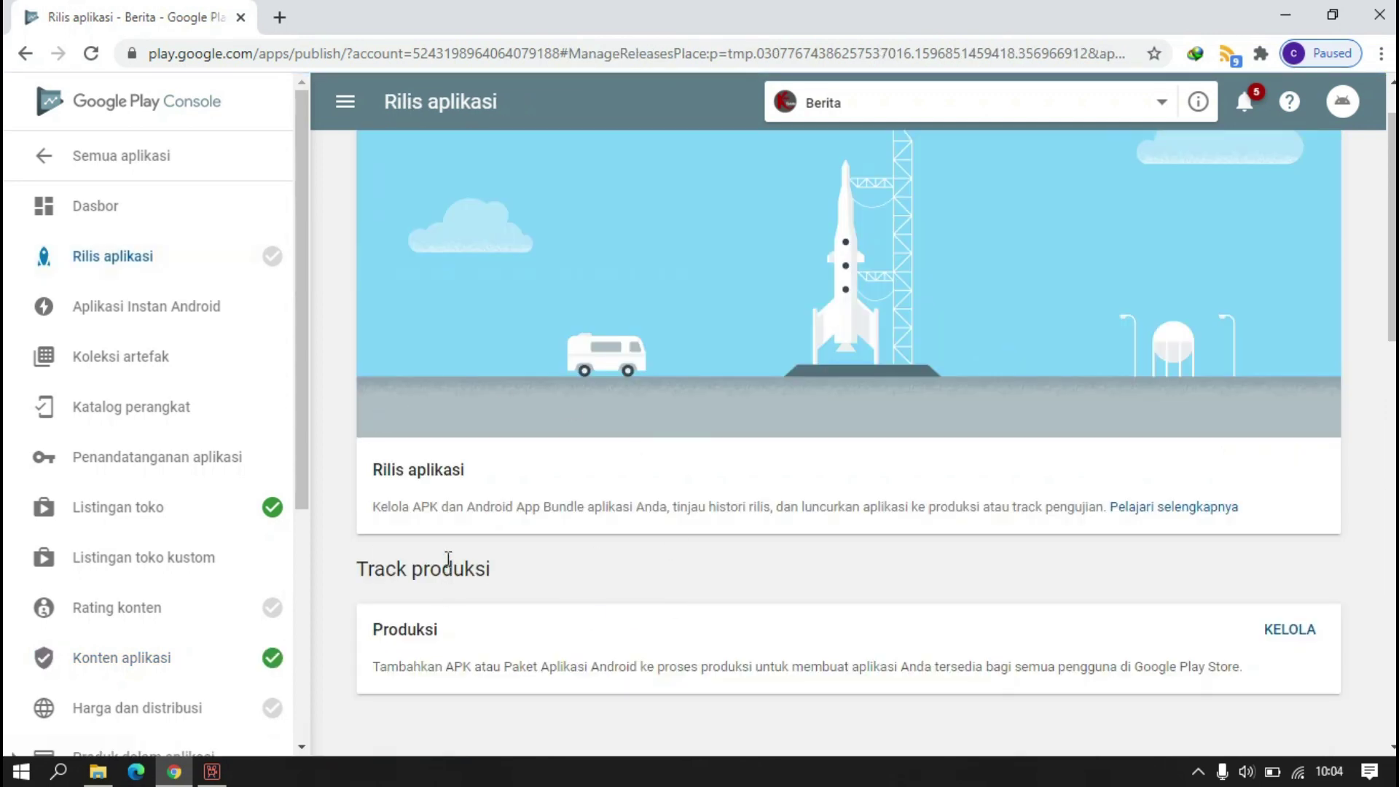
scroll(376, 380, down, 3)
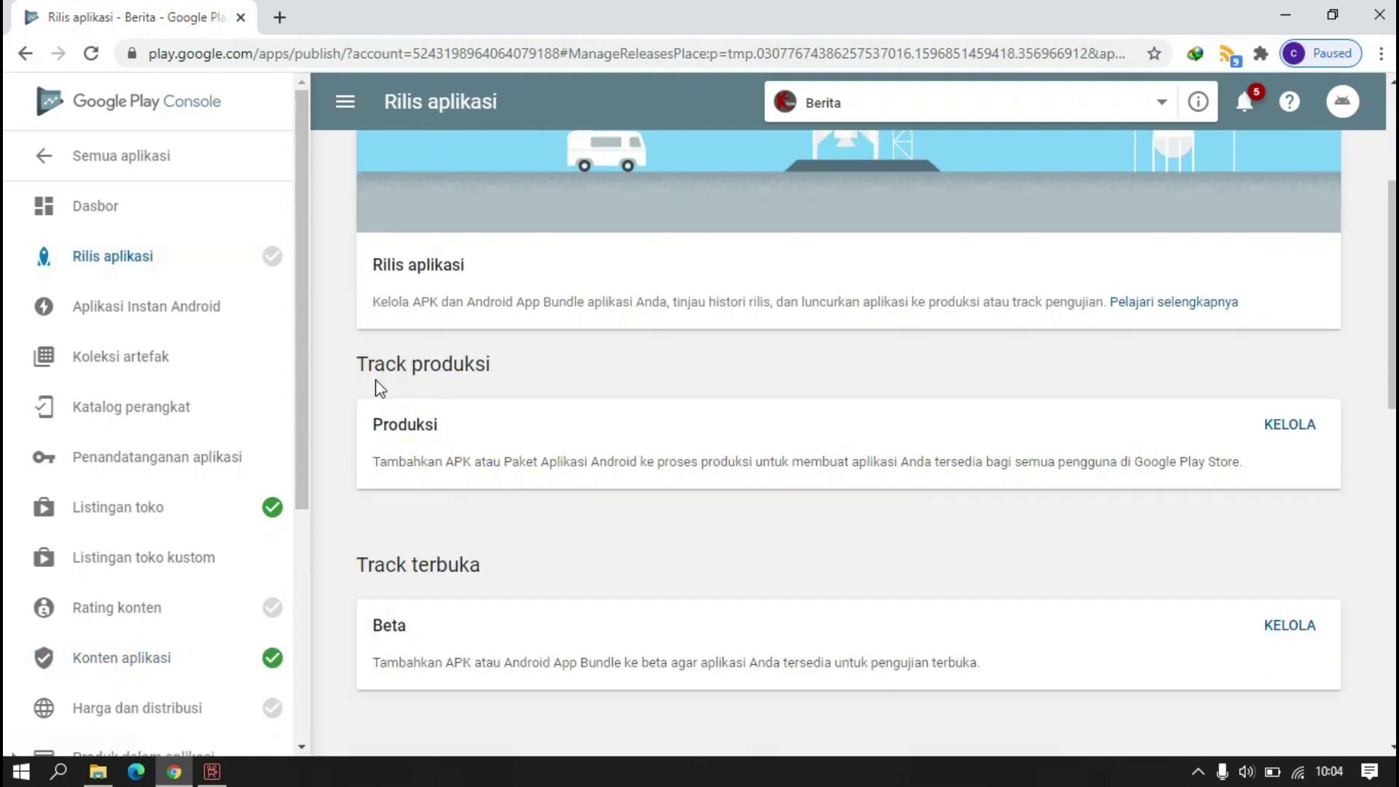
click(1310, 432)
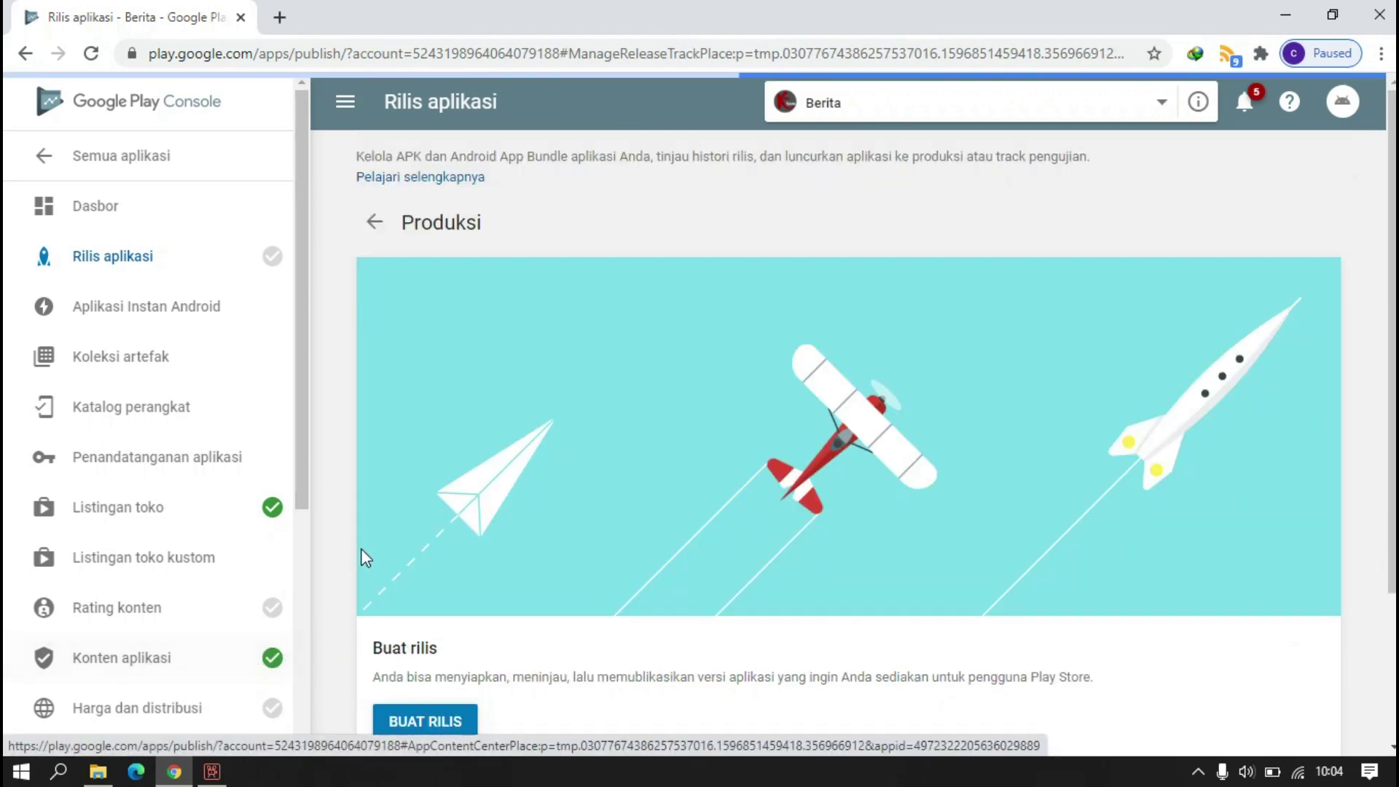
scroll(175, 605, down, 2)
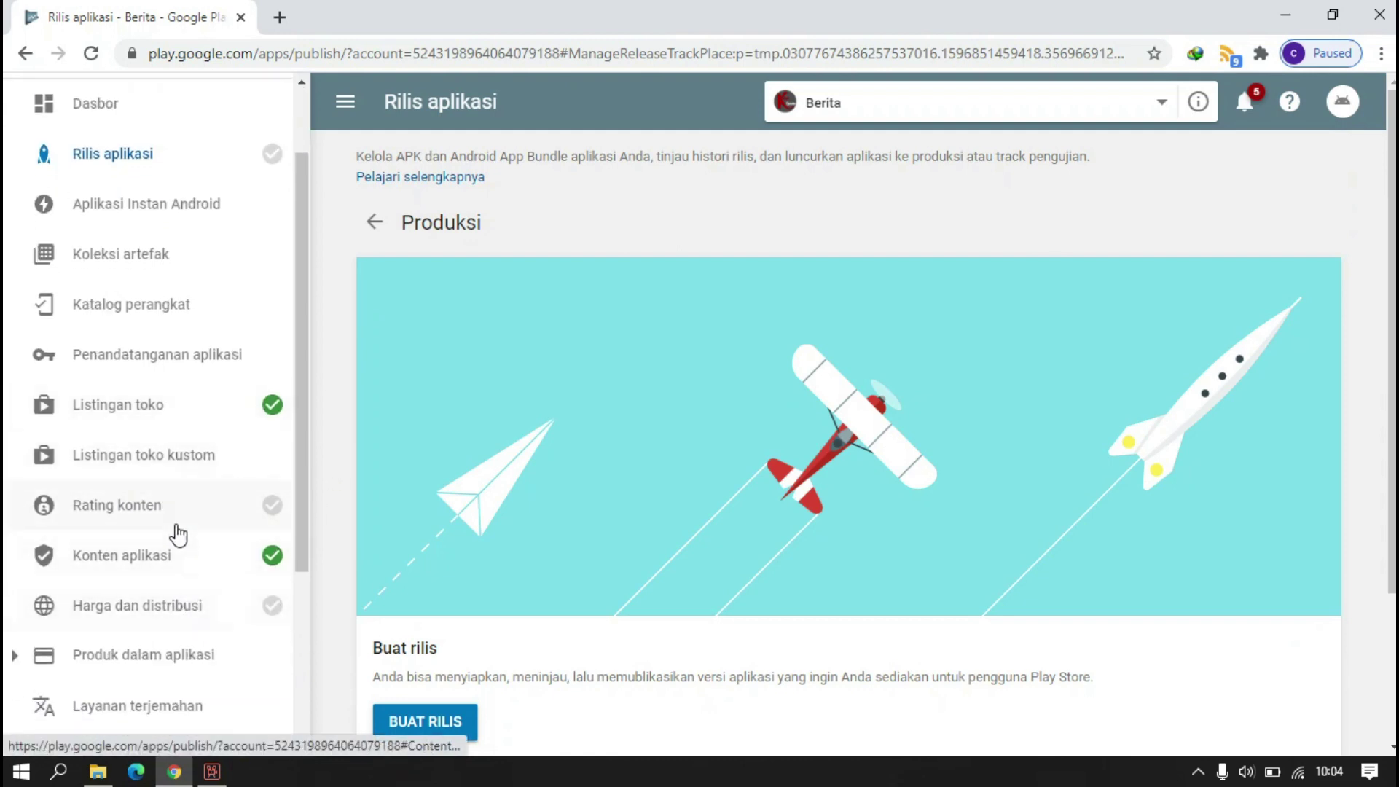
scroll(481, 539, down, 1)
scroll(481, 539, down, 3)
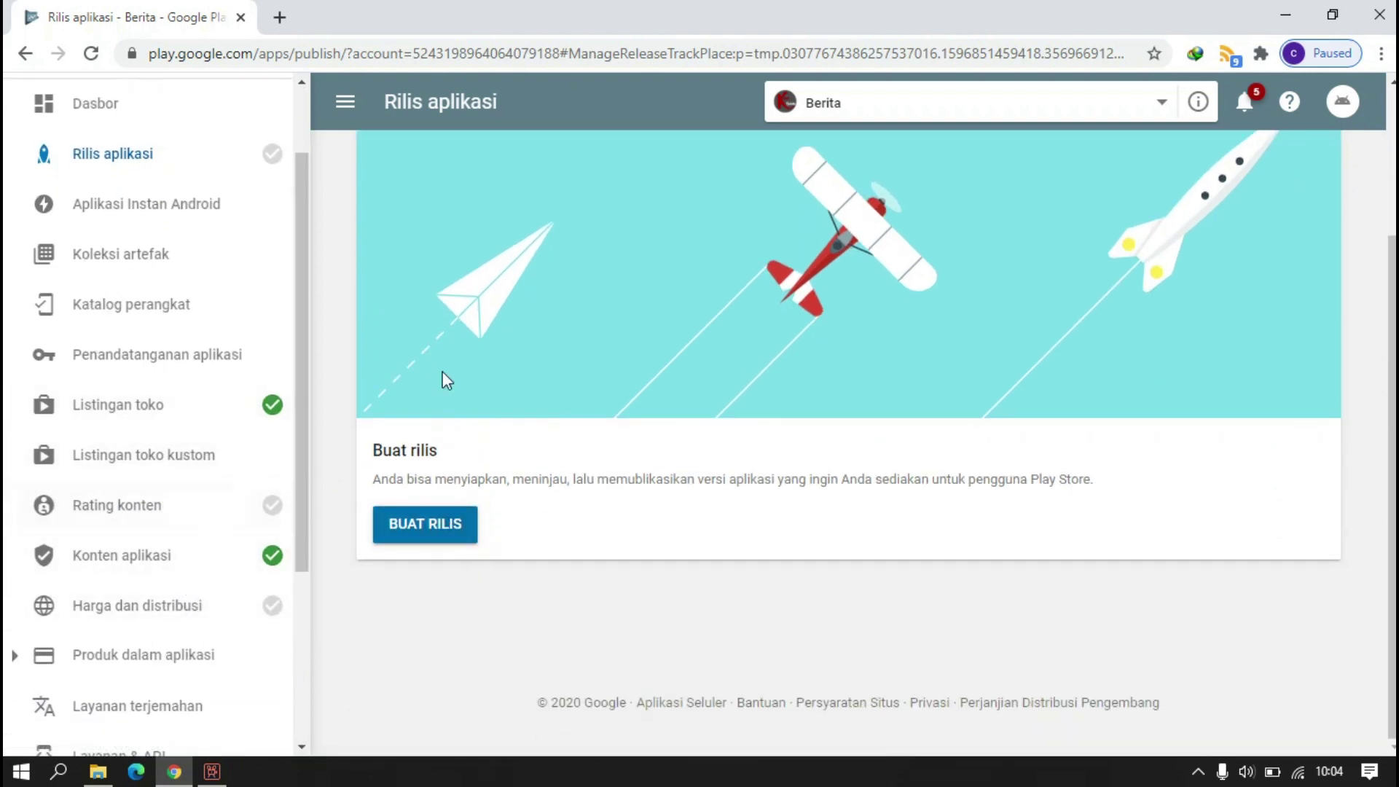
scroll(448, 373, up, 3)
click(456, 719)
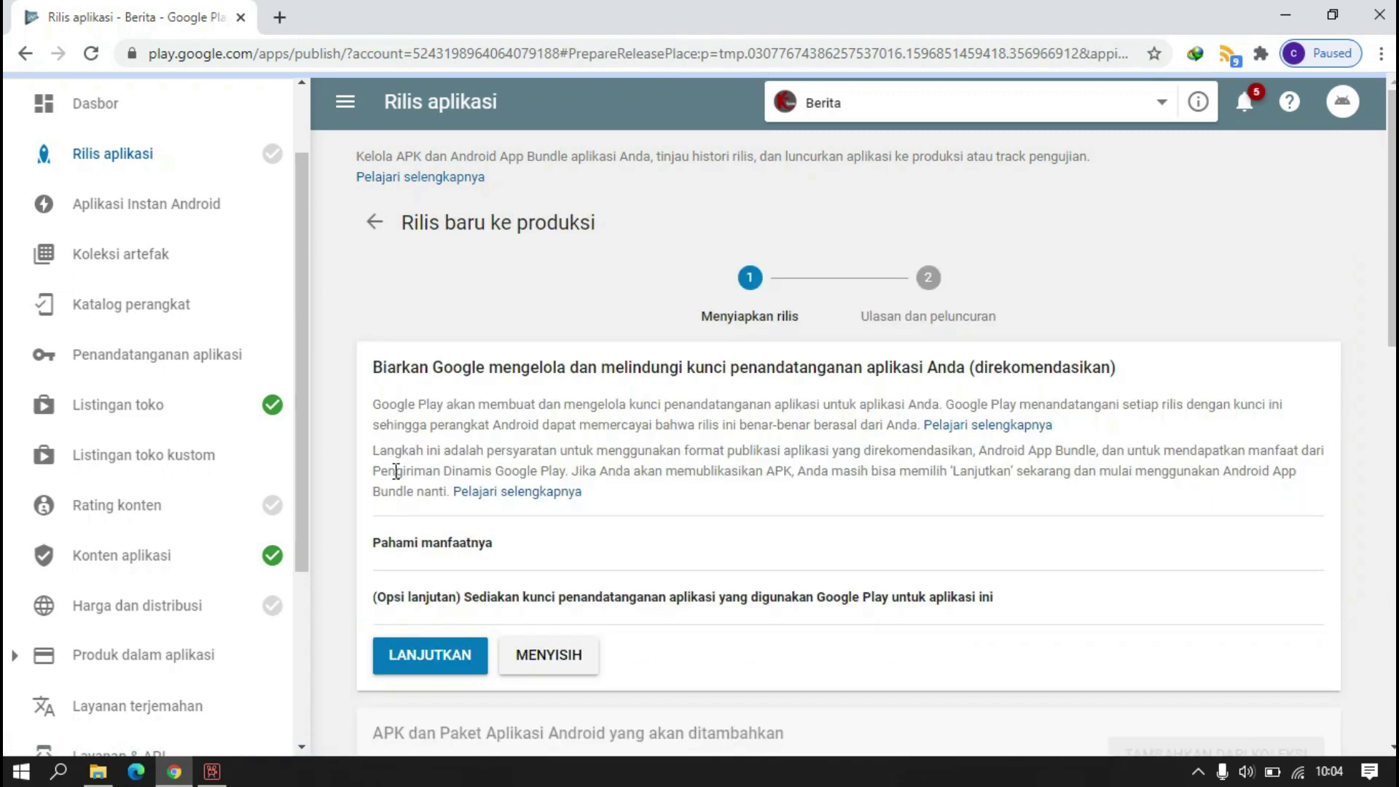
- Decline Google-managed app signing for the release and confirm the opt-out
scroll(626, 437, down, 3)
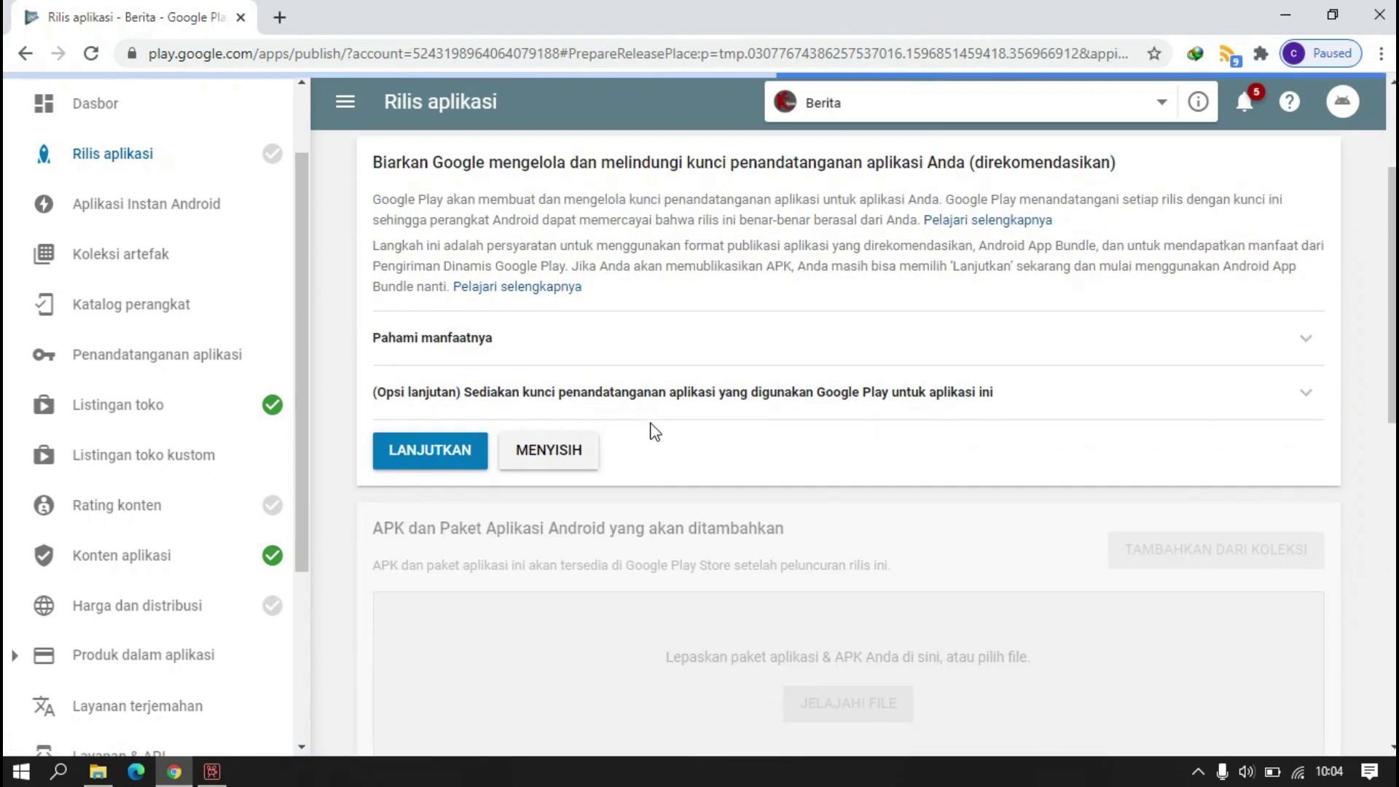
scroll(655, 433, down, 2)
scroll(634, 415, up, 2)
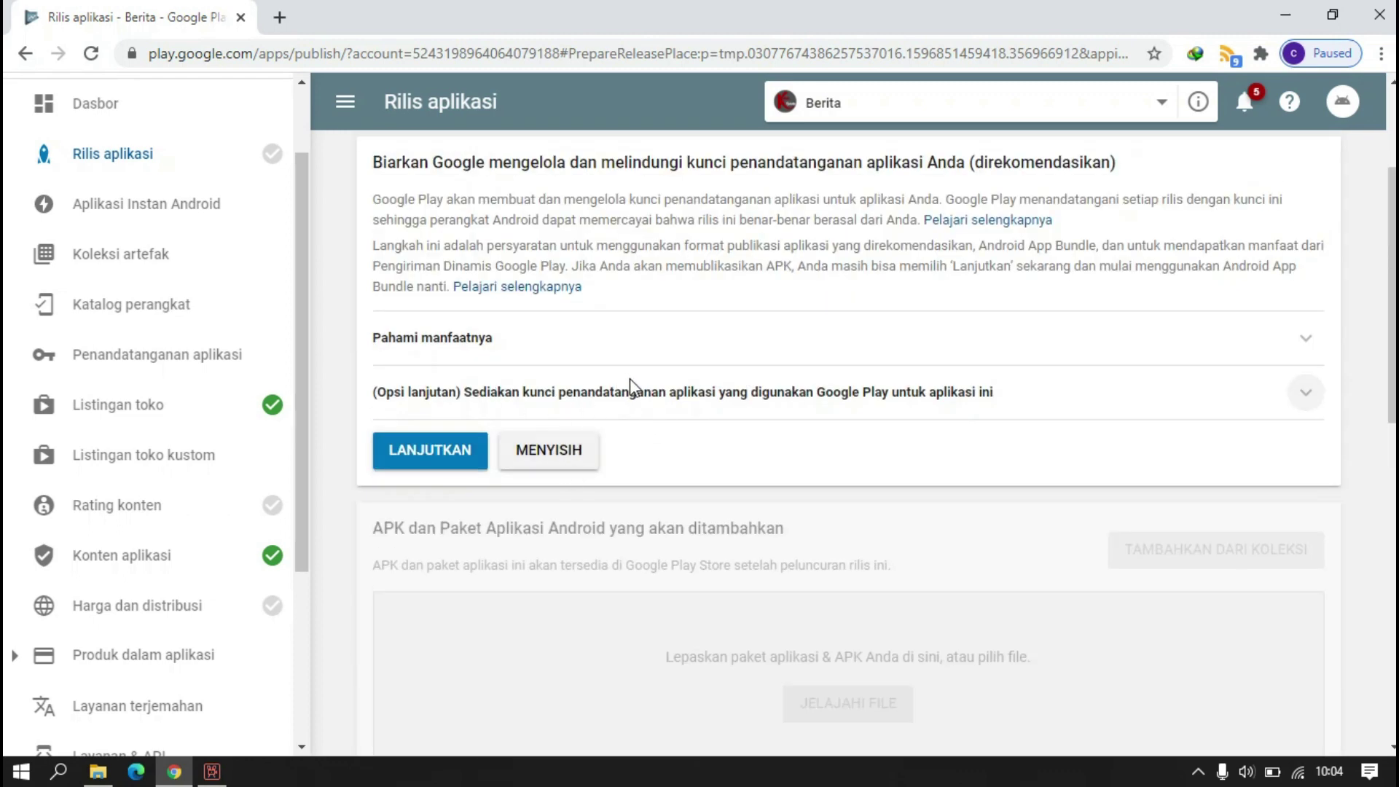
scroll(554, 386, up, 2)
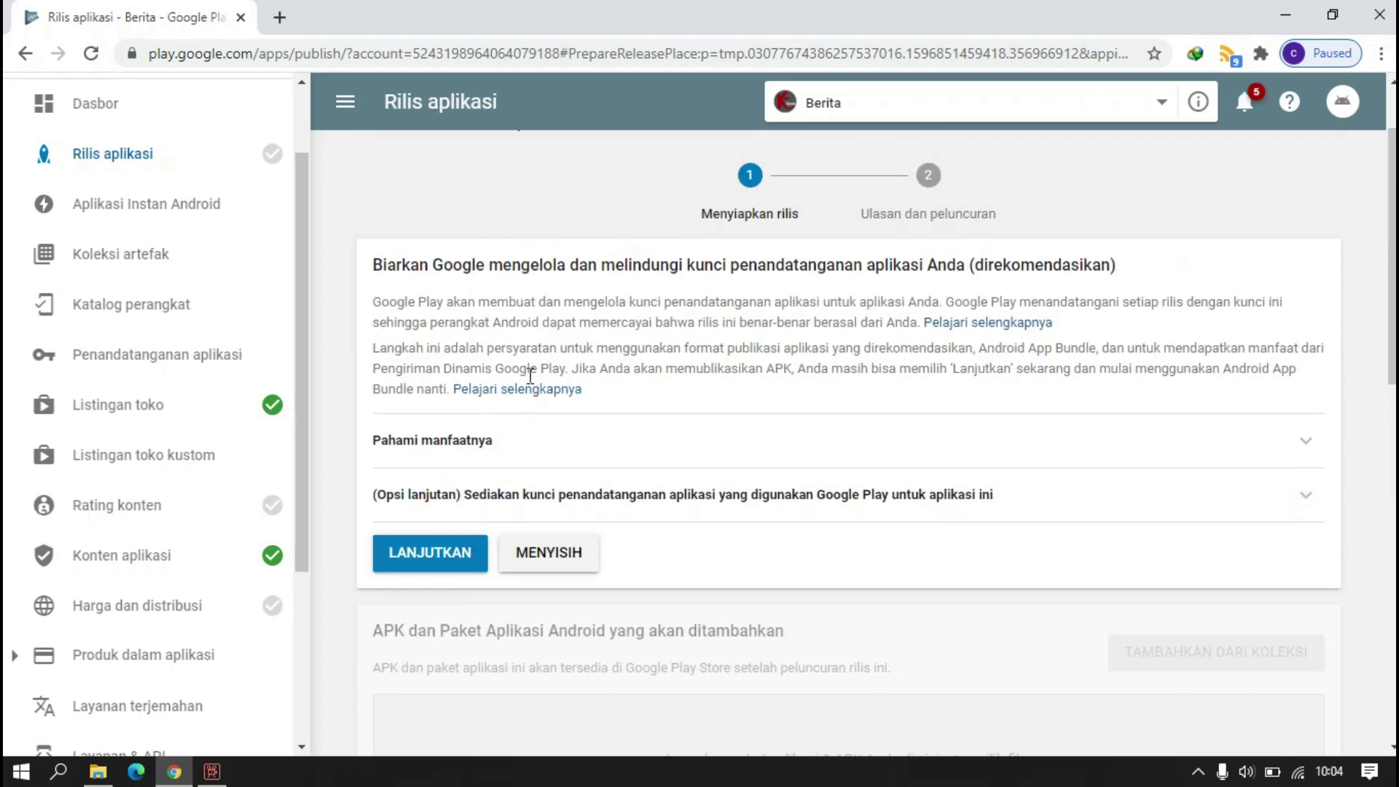
click(571, 556)
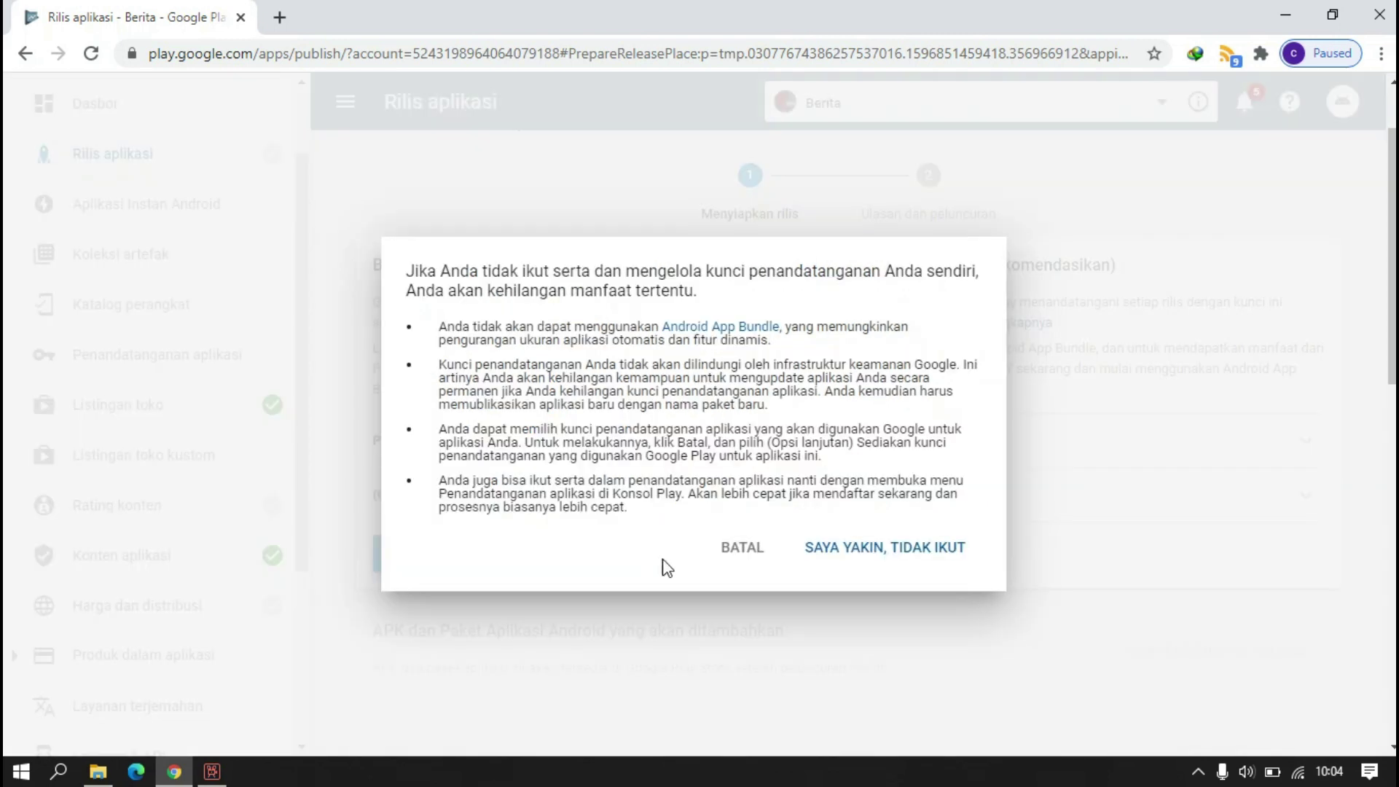
click(870, 550)
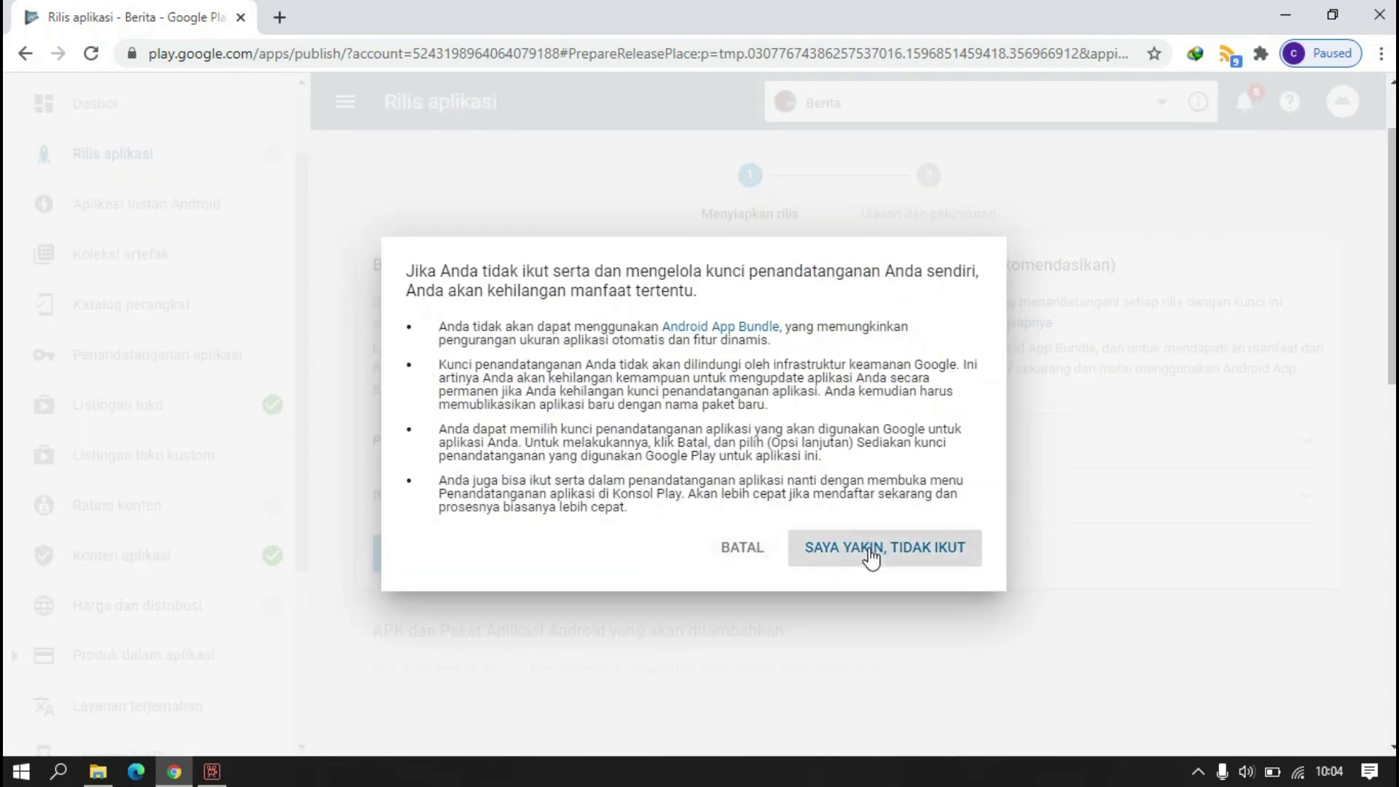
scroll(506, 294, up, 3)
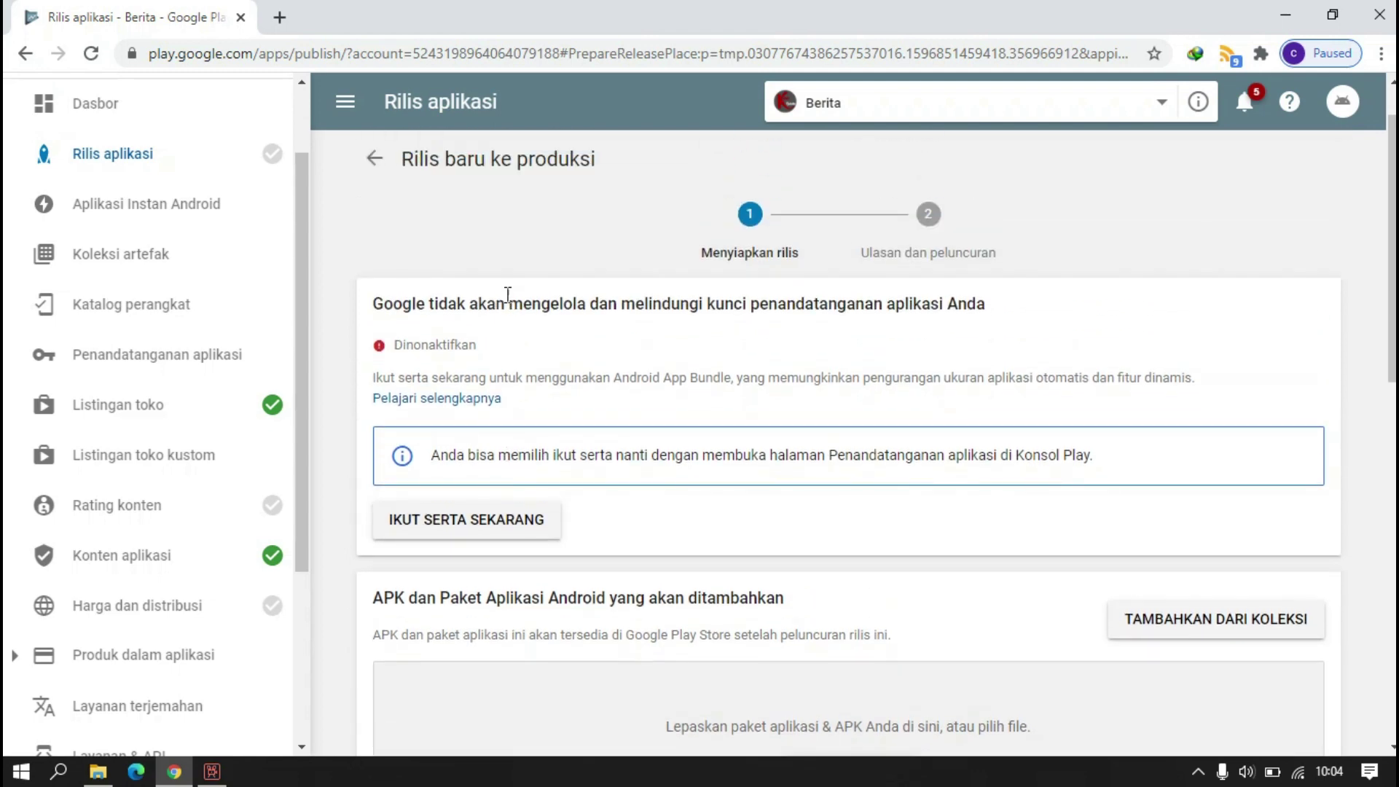
scroll(623, 430, down, 5)
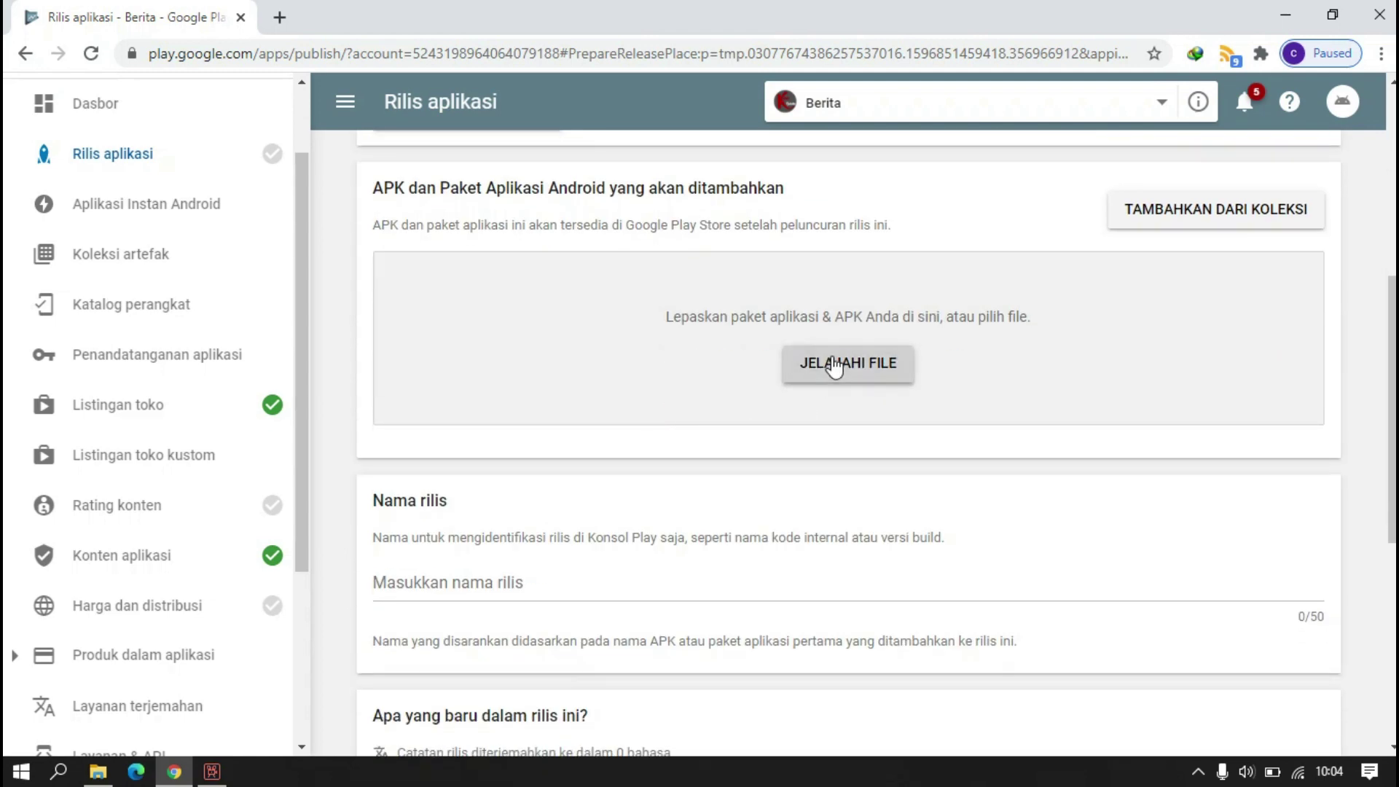
- Upload 'Kabar berita 1.2 by sarif.apk' from Data (D:) > Aplikasi > Kabar Berita
click(834, 368)
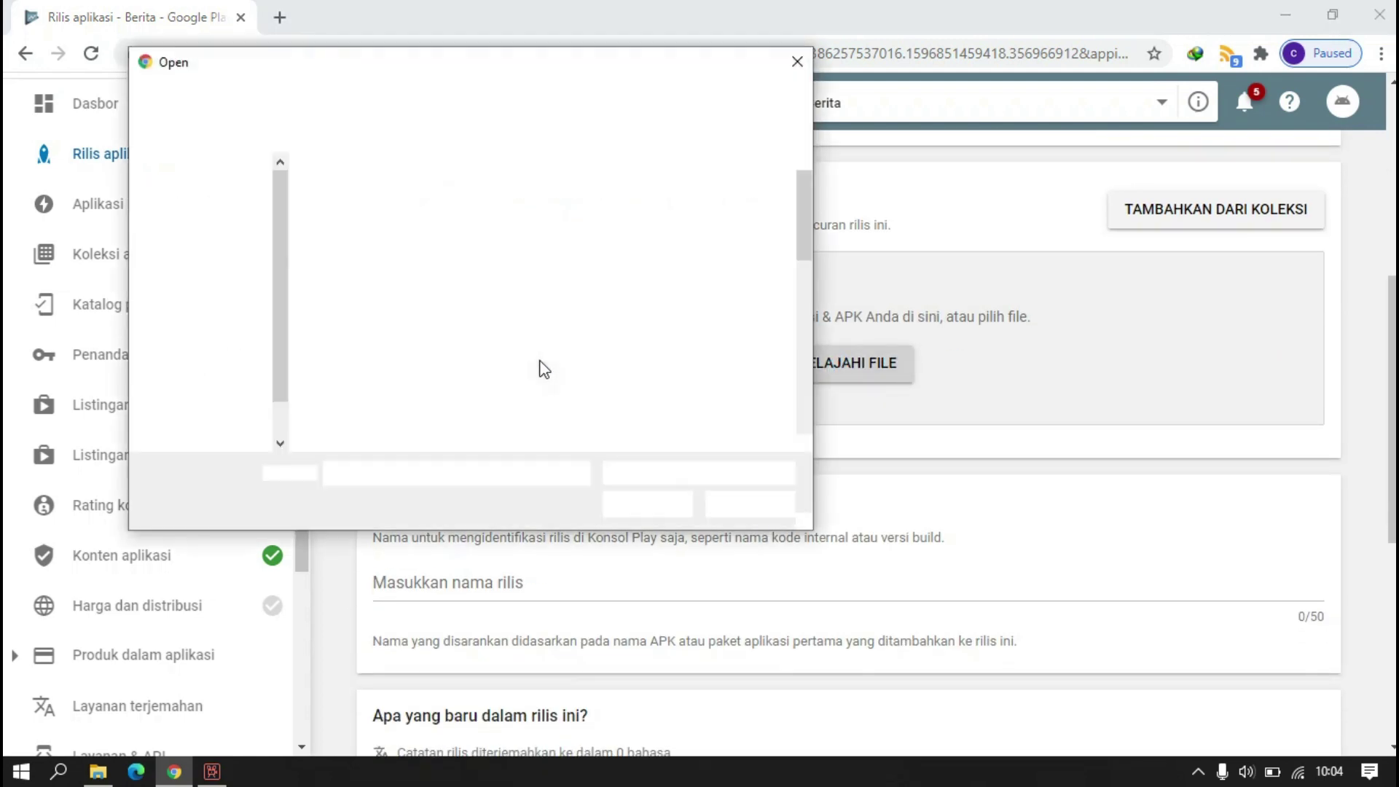
scroll(547, 316, down, 5)
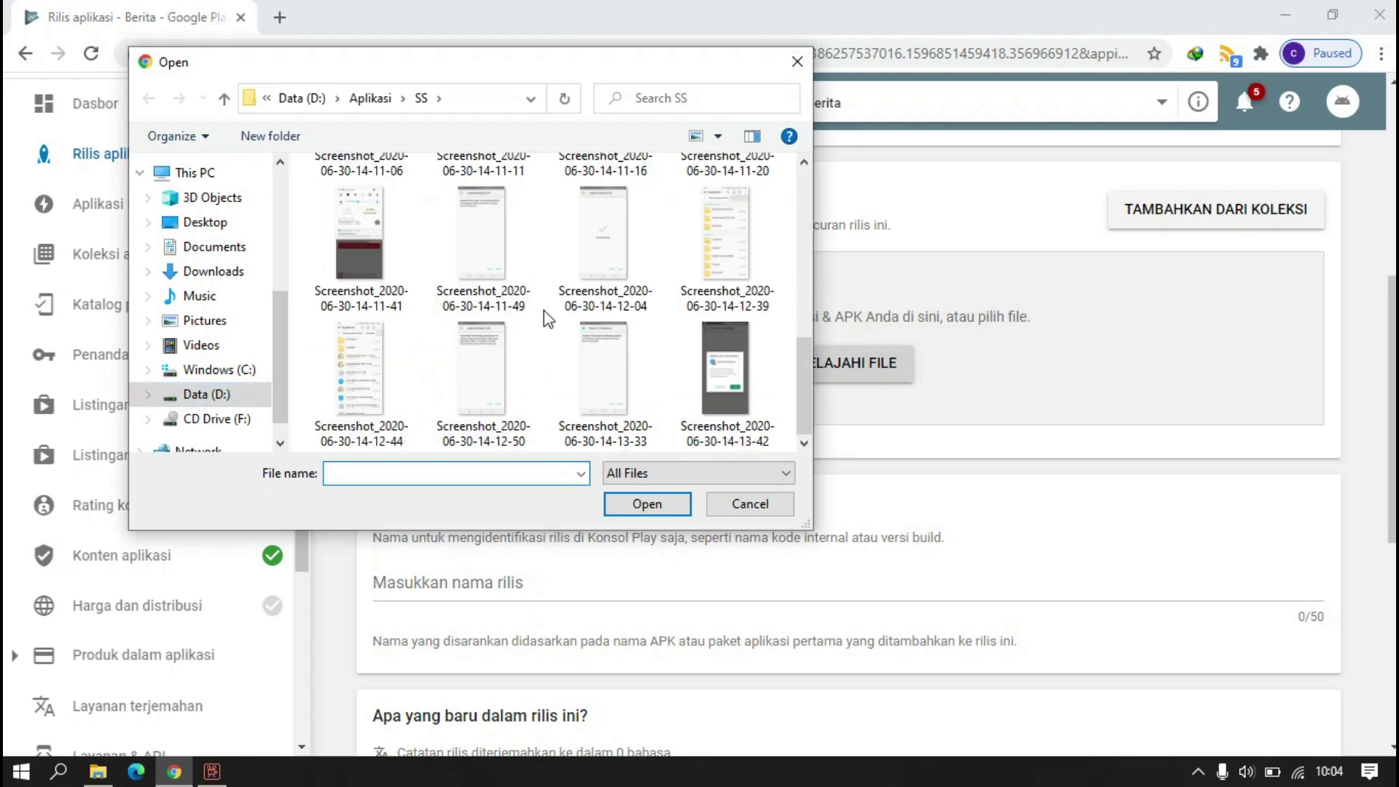
scroll(438, 324, up, 10)
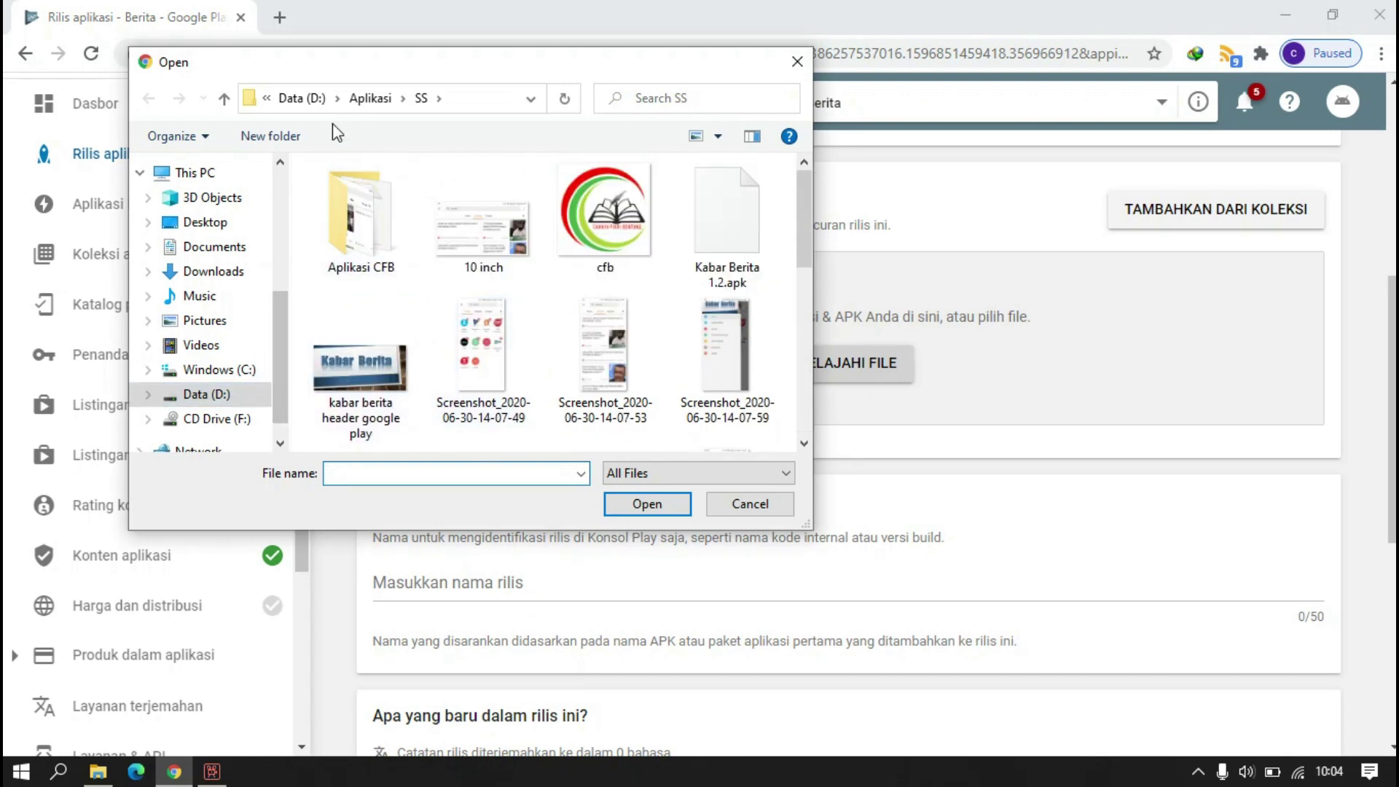
click(354, 102)
scroll(541, 217, down, 5)
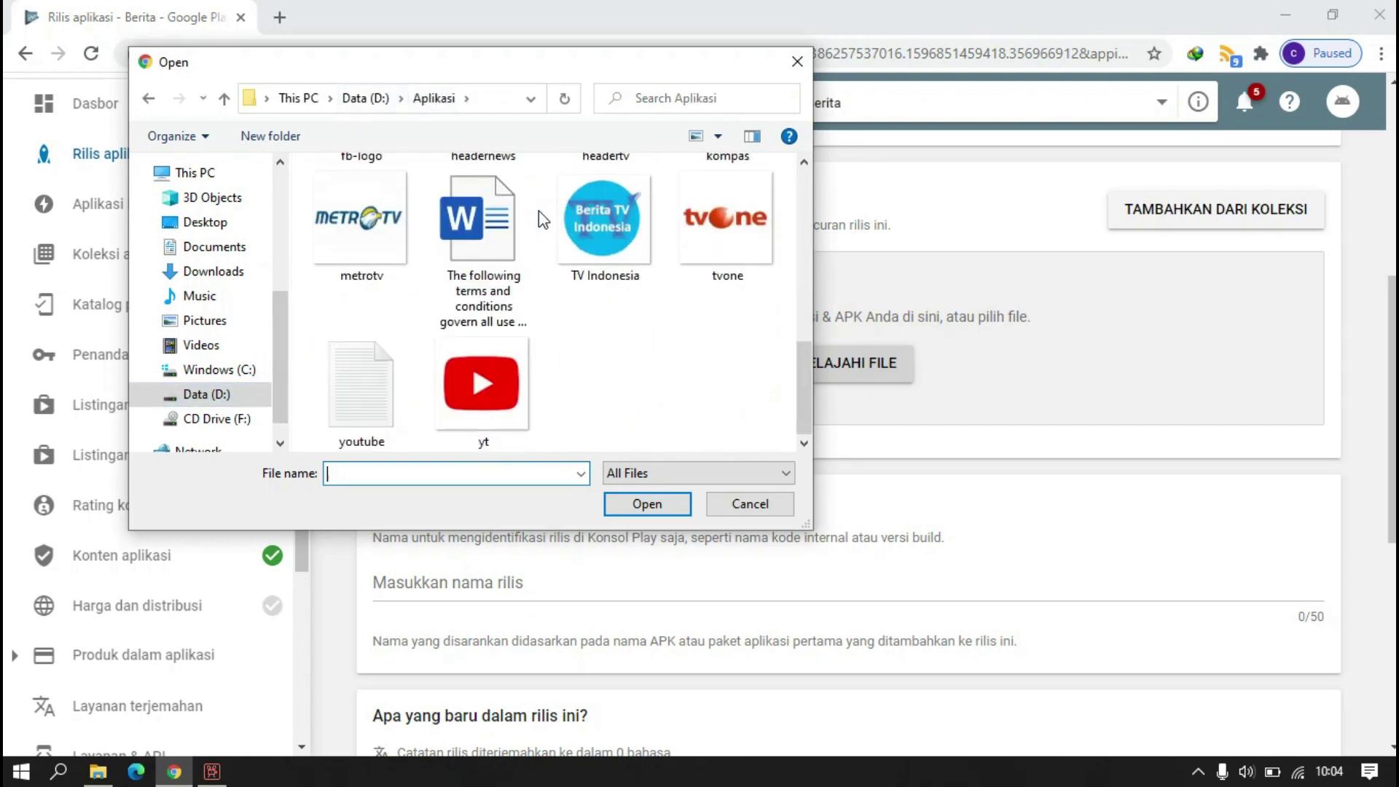
scroll(540, 213, up, 3)
scroll(539, 213, up, 3)
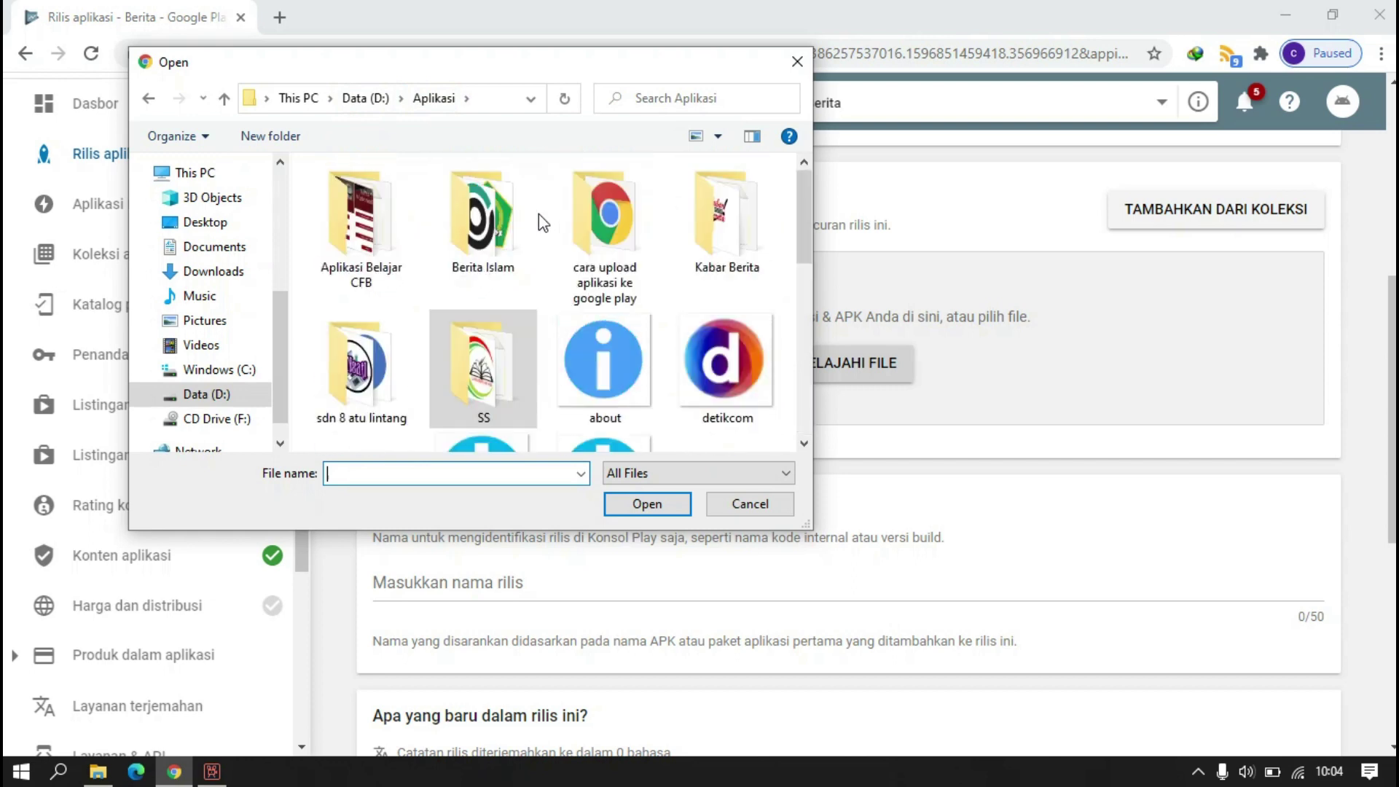
double_click(715, 251)
scroll(545, 278, down, 1)
scroll(545, 278, down, 1)
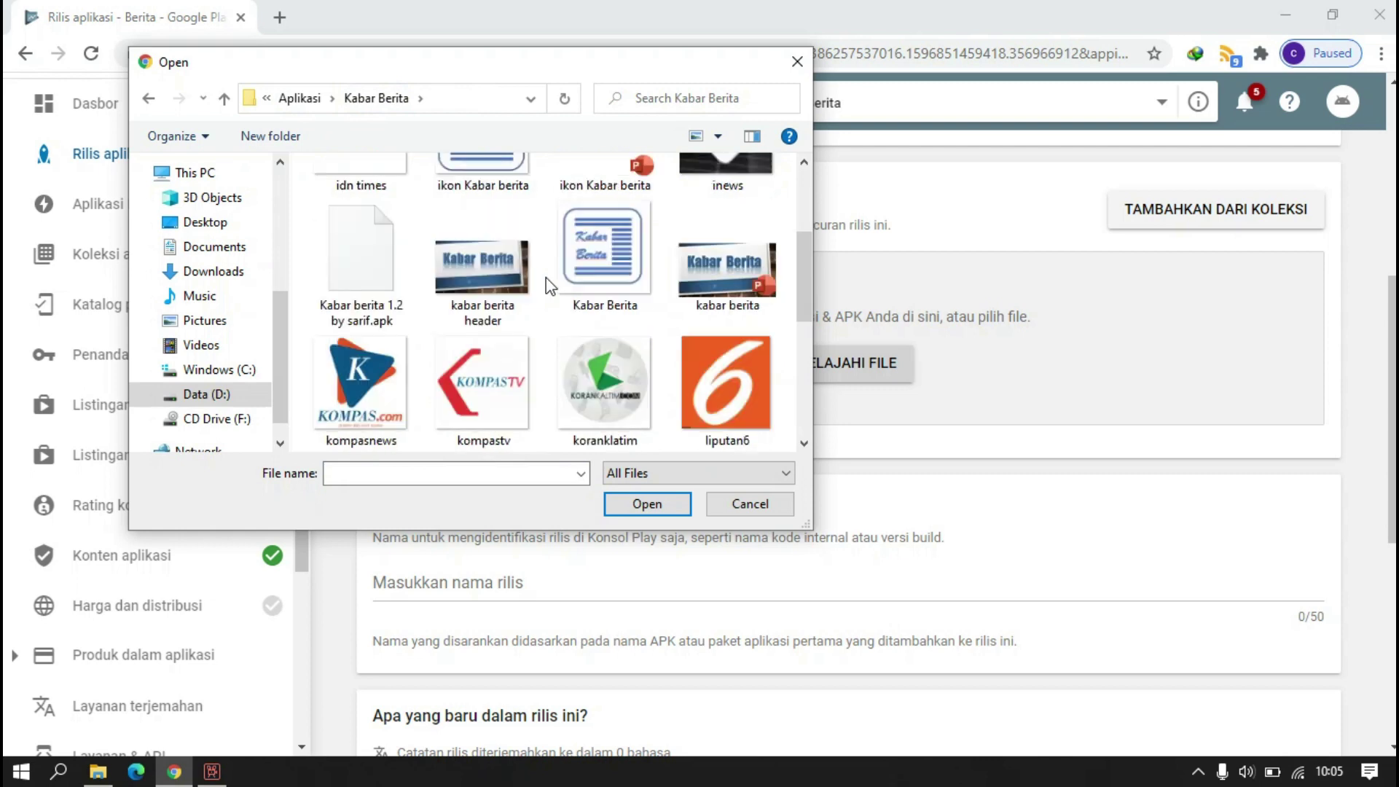
click(394, 271)
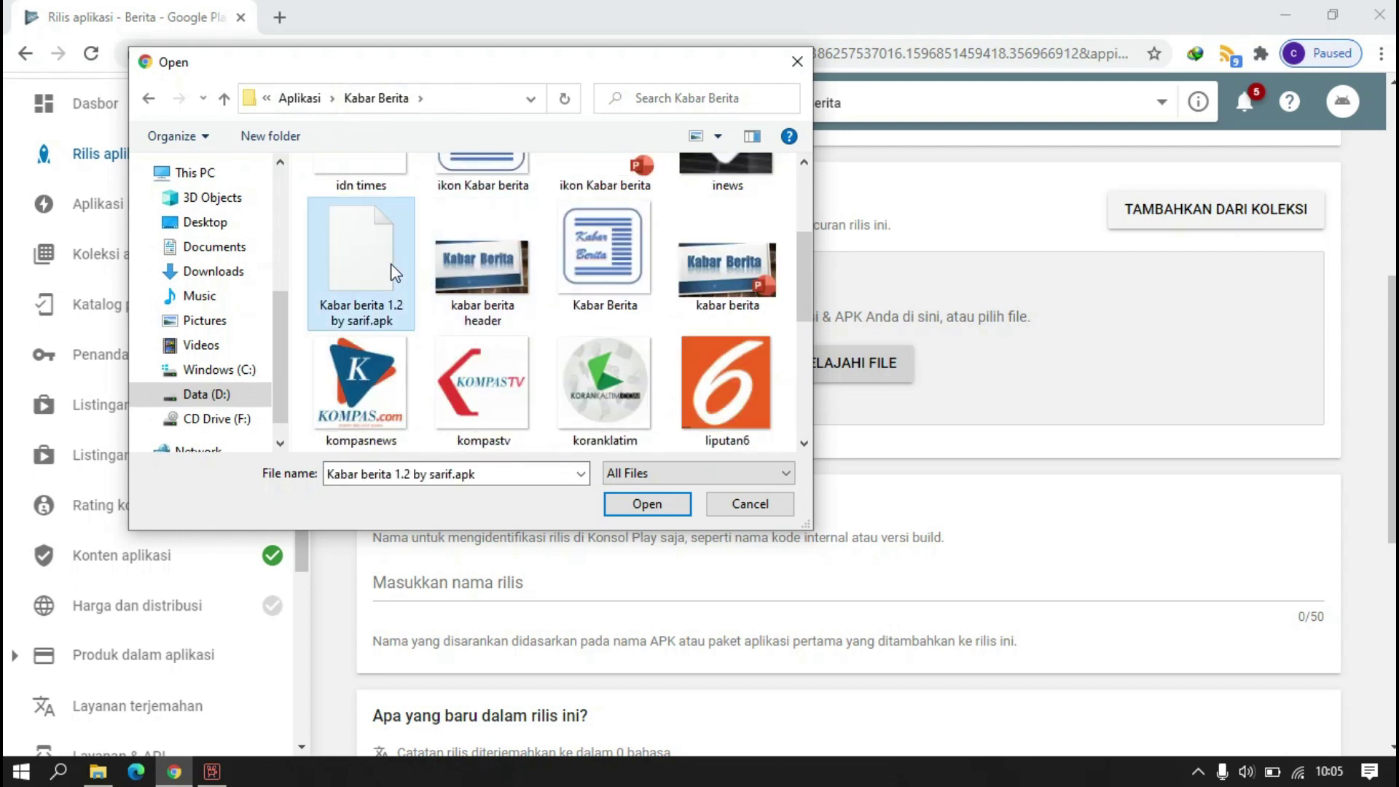
click(667, 497)
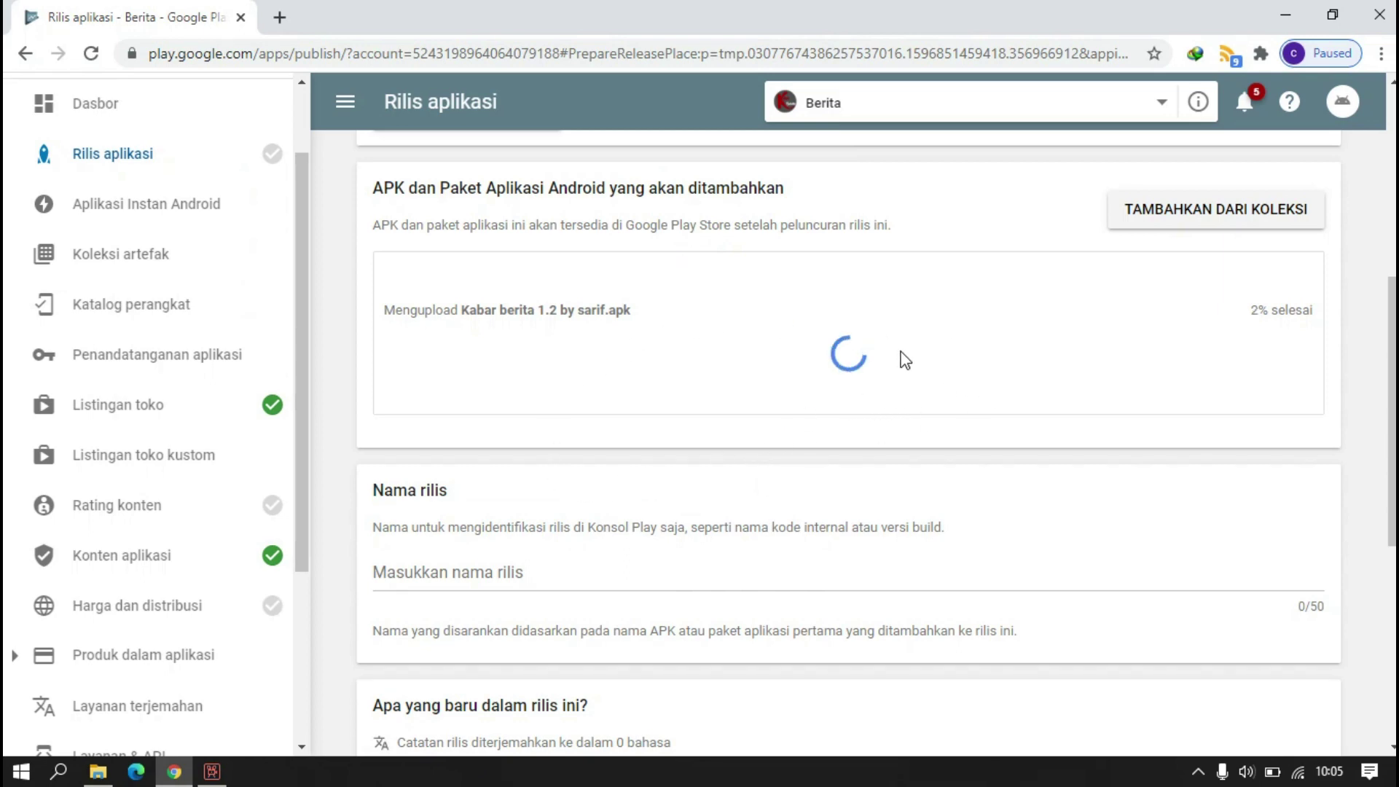
- Name the release '1' and replace the release-notes placeholder with 'berisi sumber berita dari'
scroll(457, 404, down, 3)
click(456, 372)
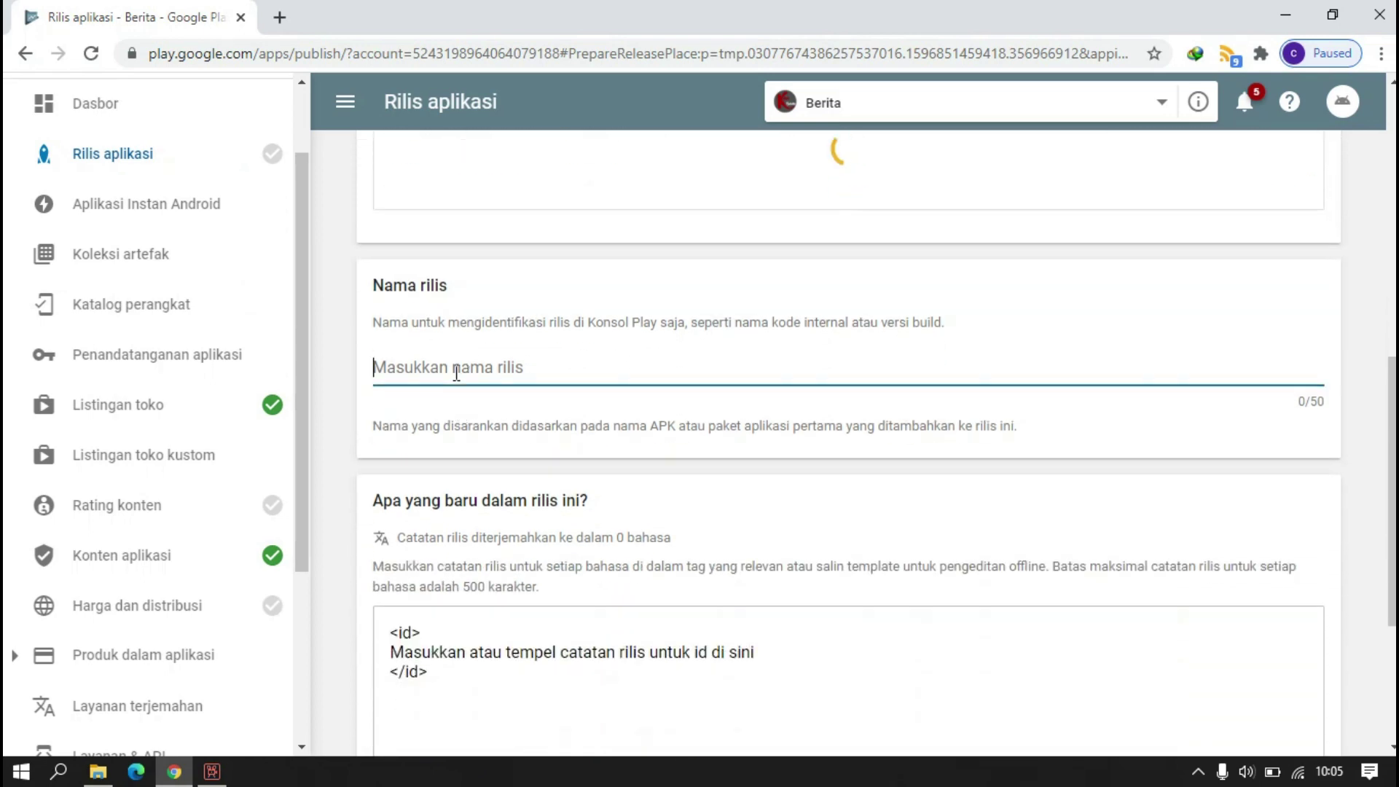
text(1)
scroll(452, 510, down, 2)
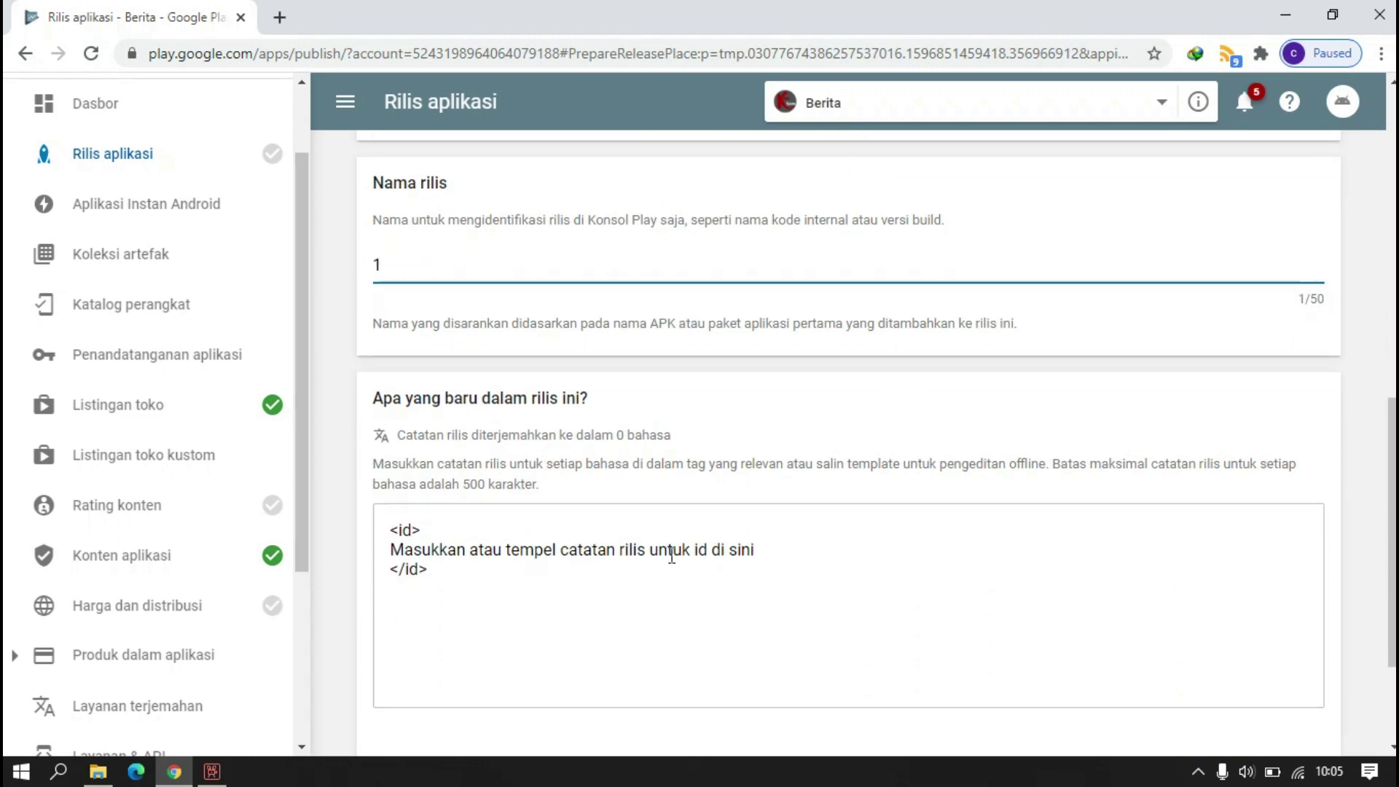
drag(755, 550, 386, 557)
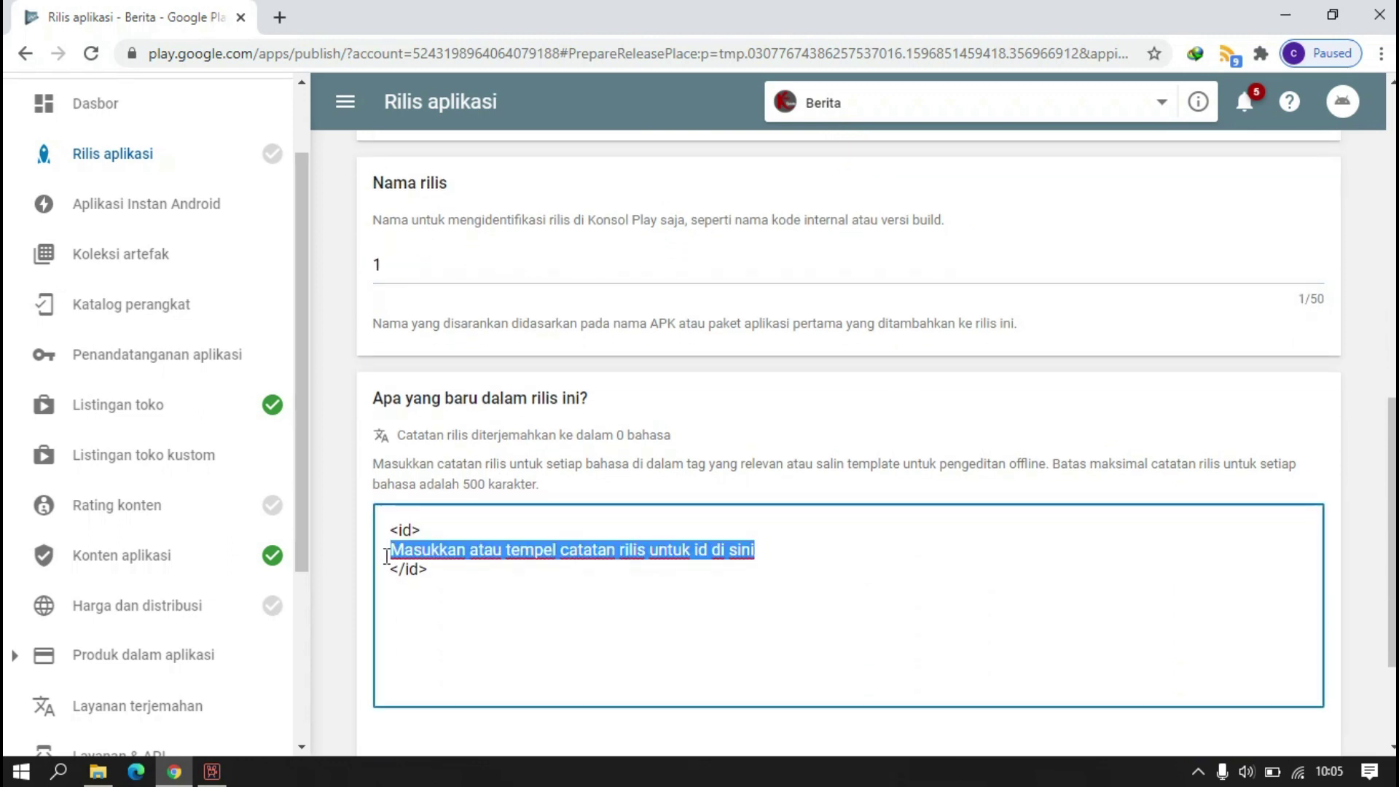
text(ber)
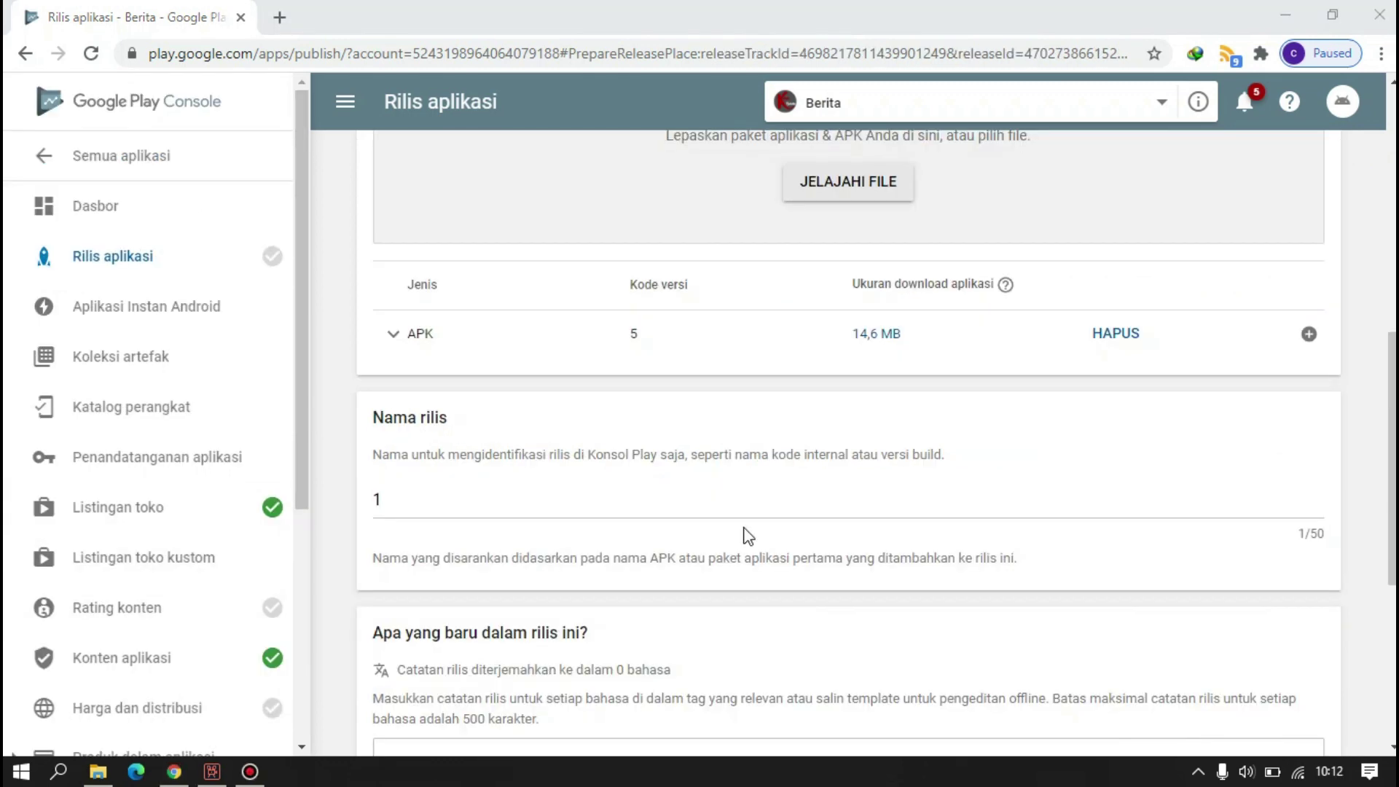
- Save the production release draft and move on to Rating konten
scroll(823, 392, up, 3)
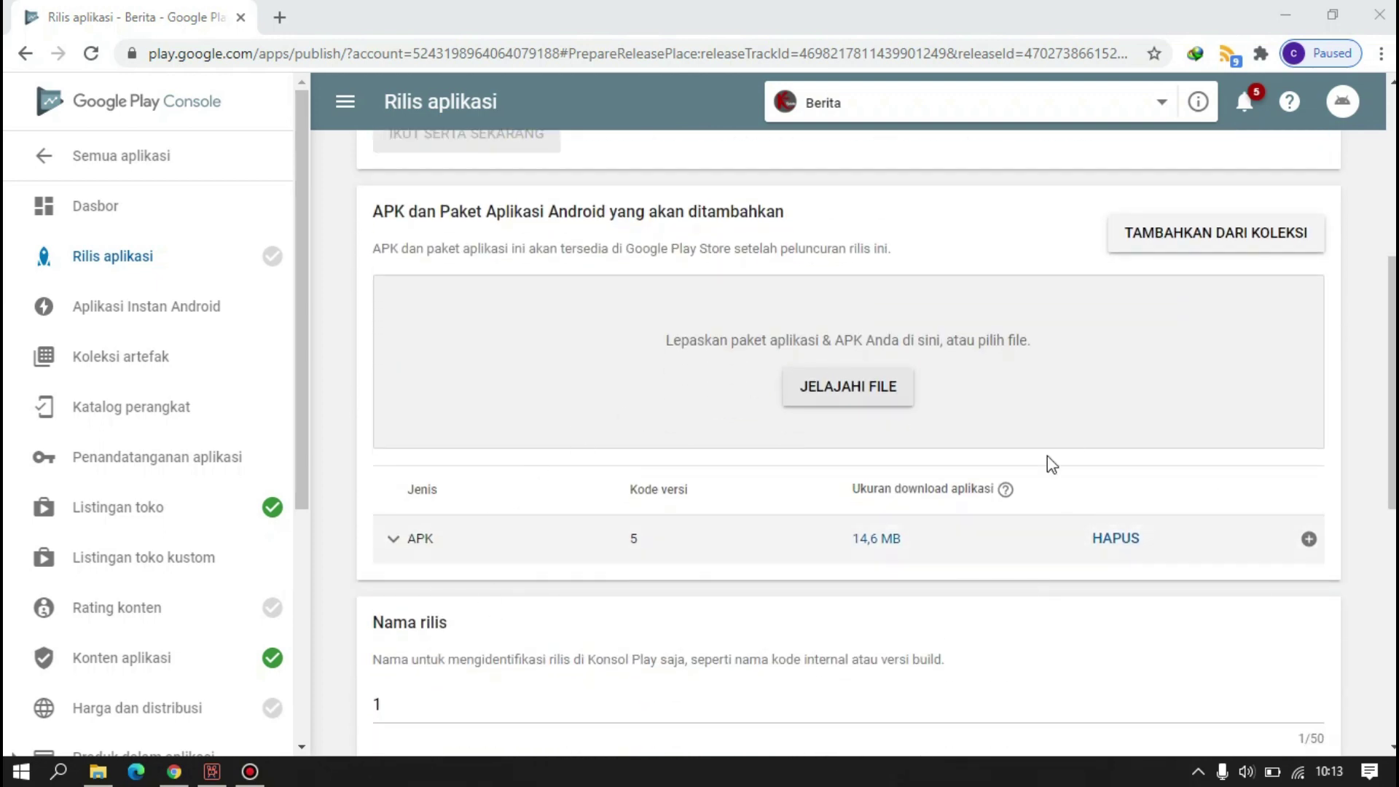
scroll(802, 576, down, 4)
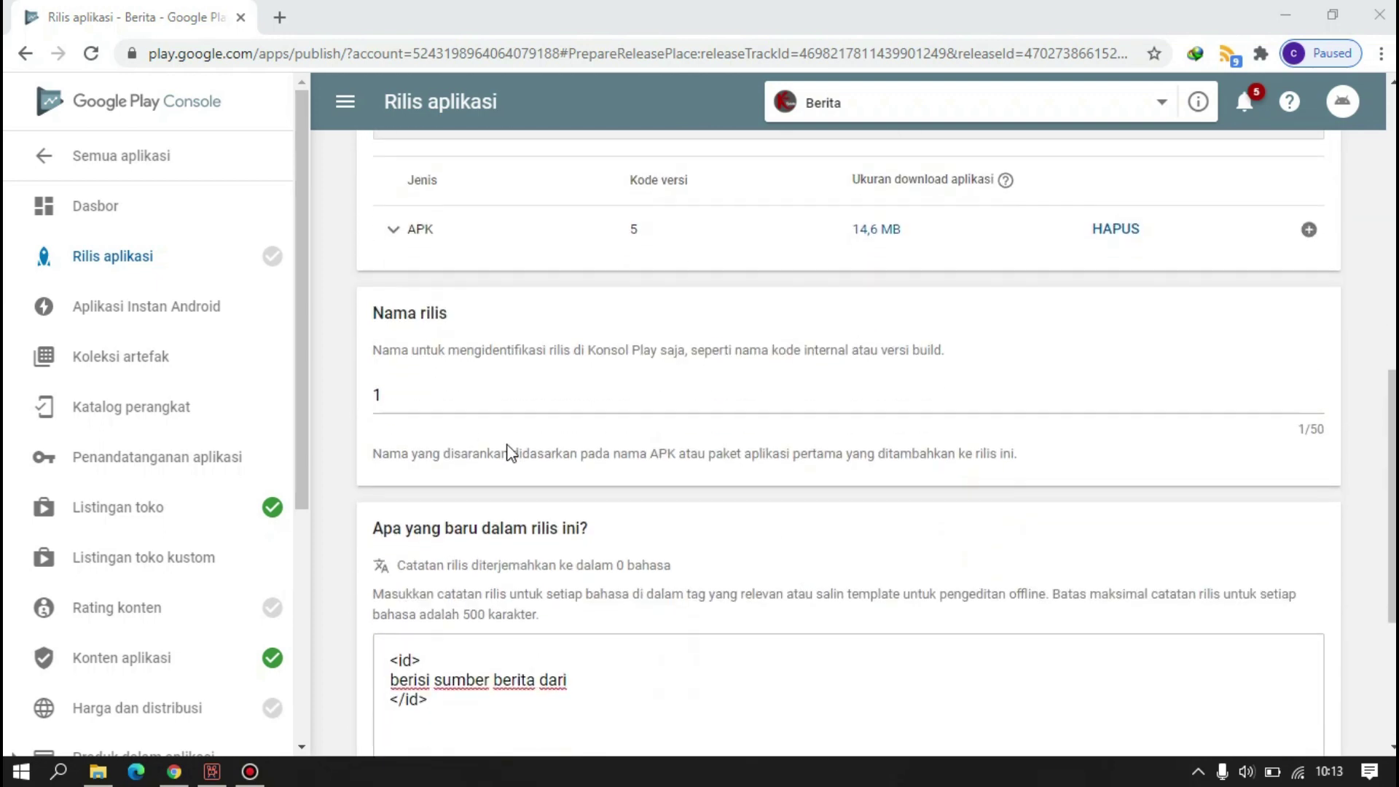
scroll(508, 452, down, 4)
click(1216, 649)
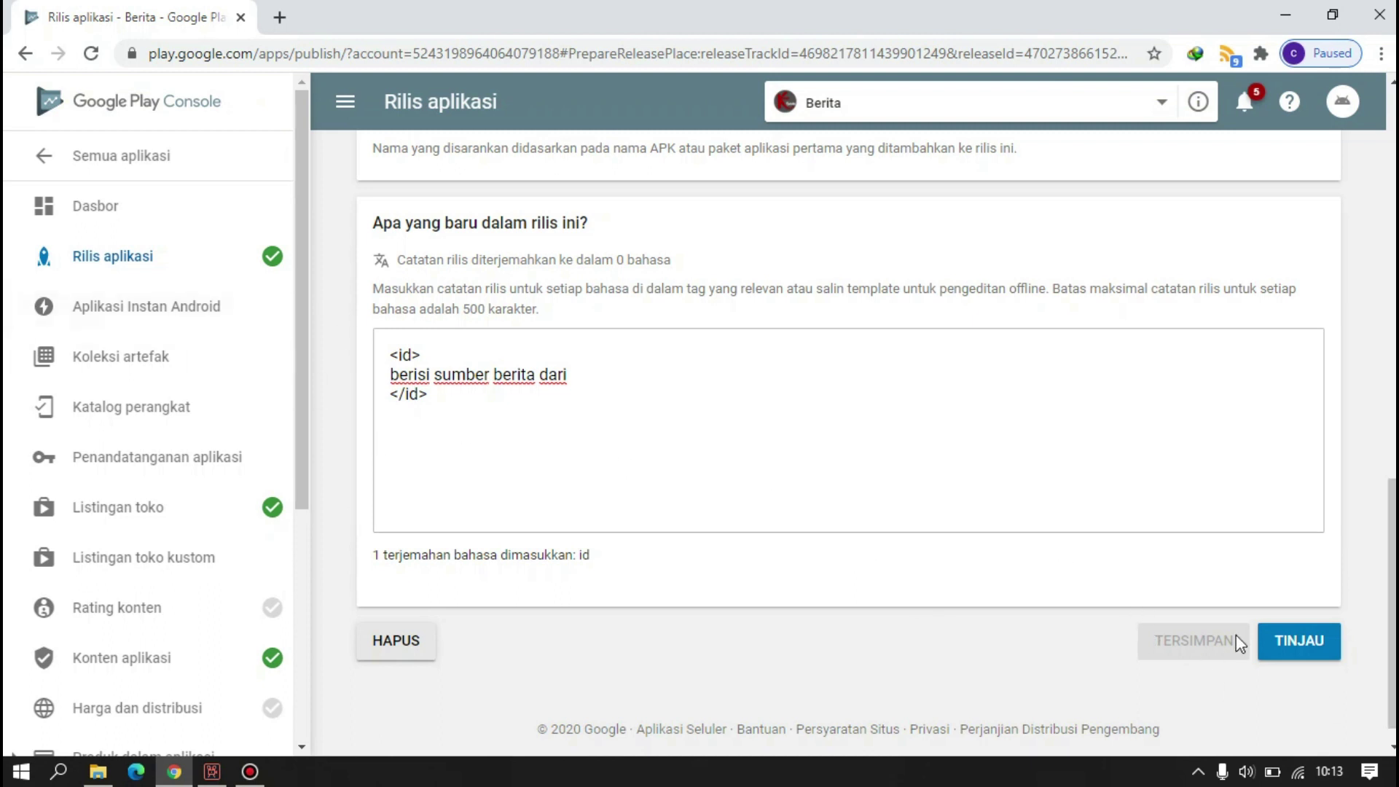
click(172, 621)
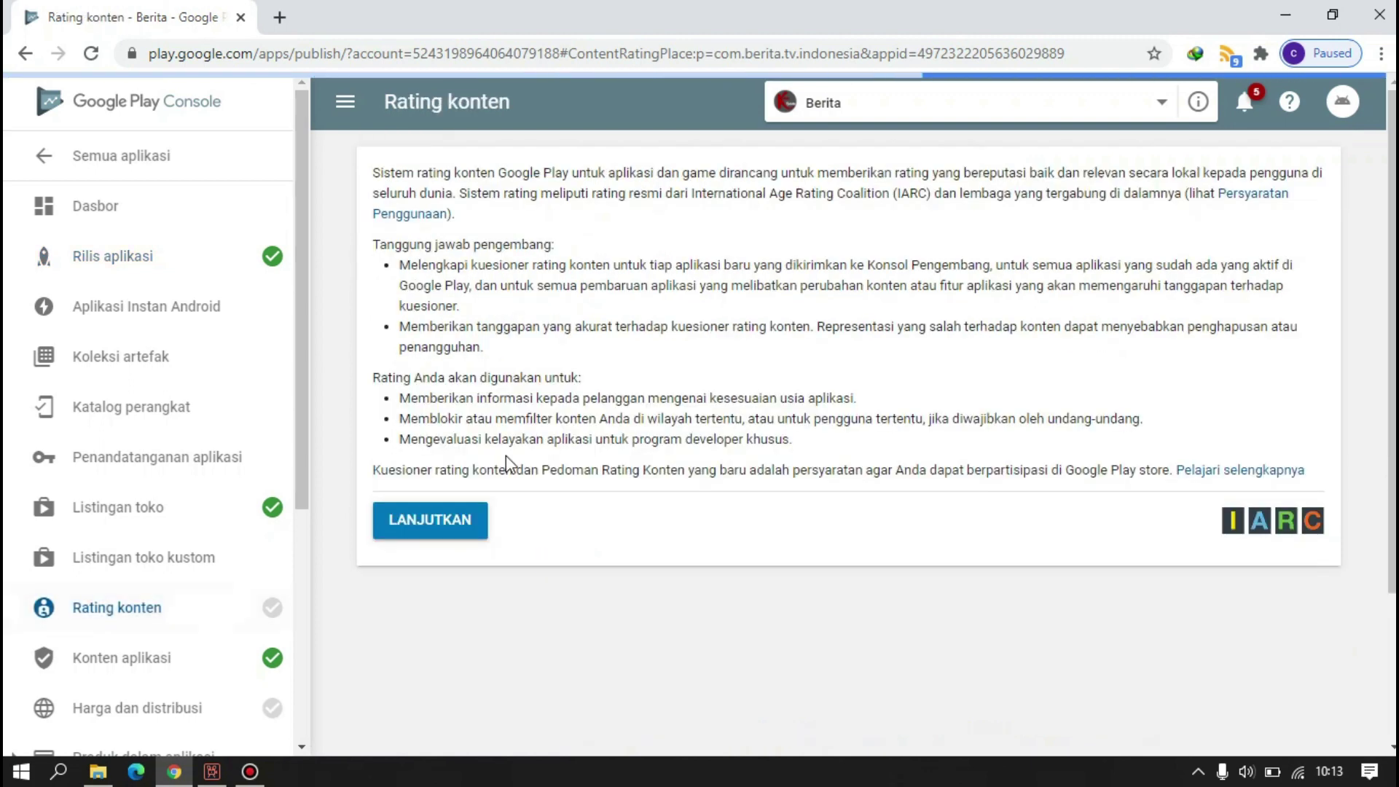
- Start the content rating questionnaire and enter the contact e-mail in both address fields
click(460, 526)
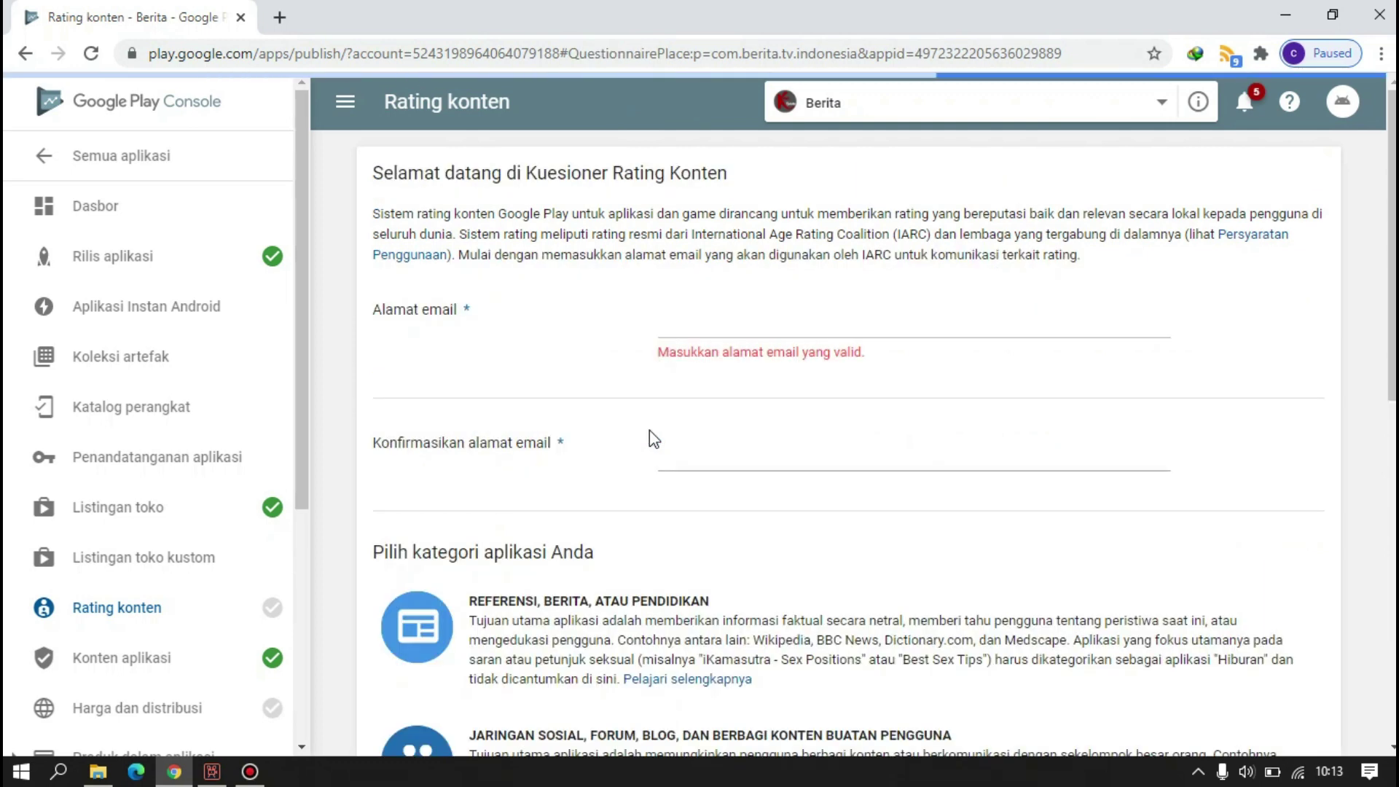
click(721, 315)
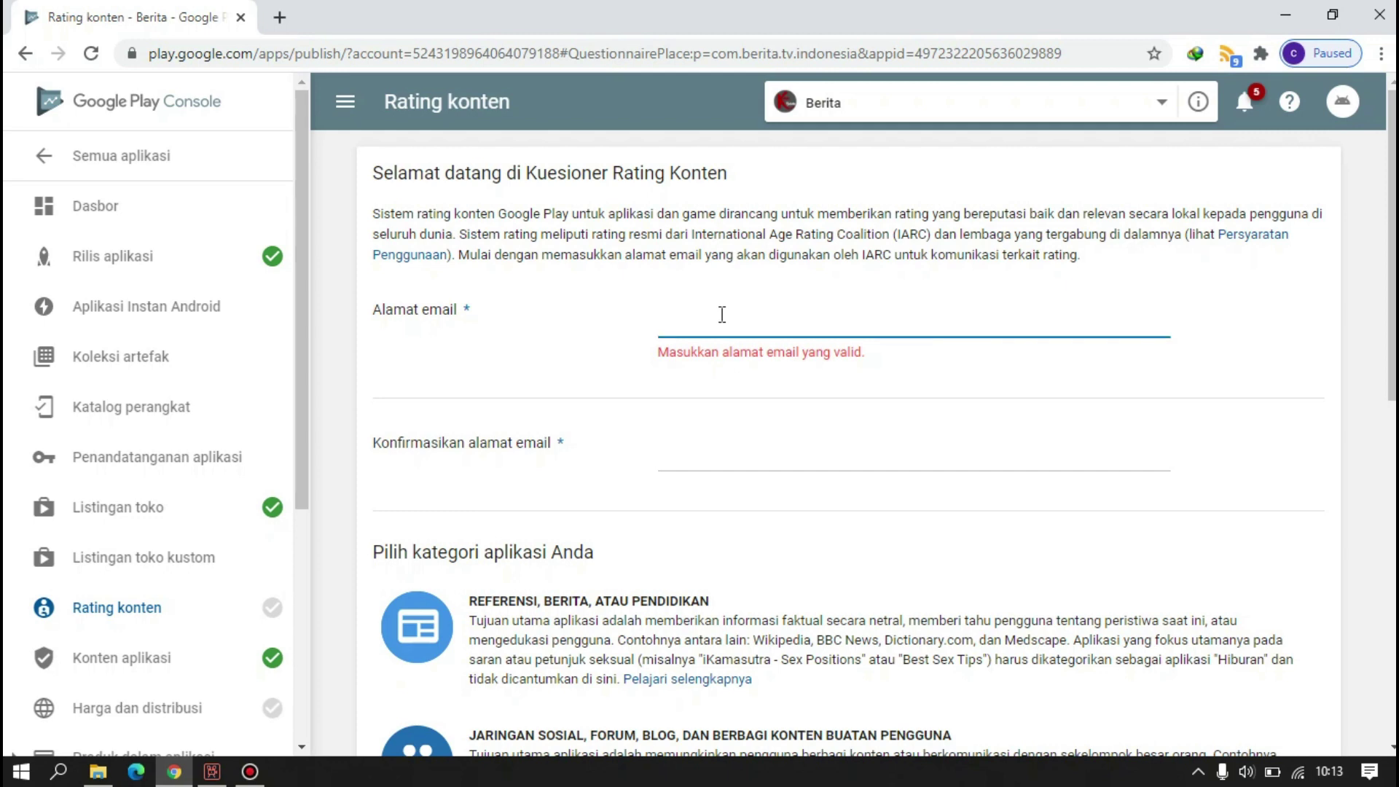
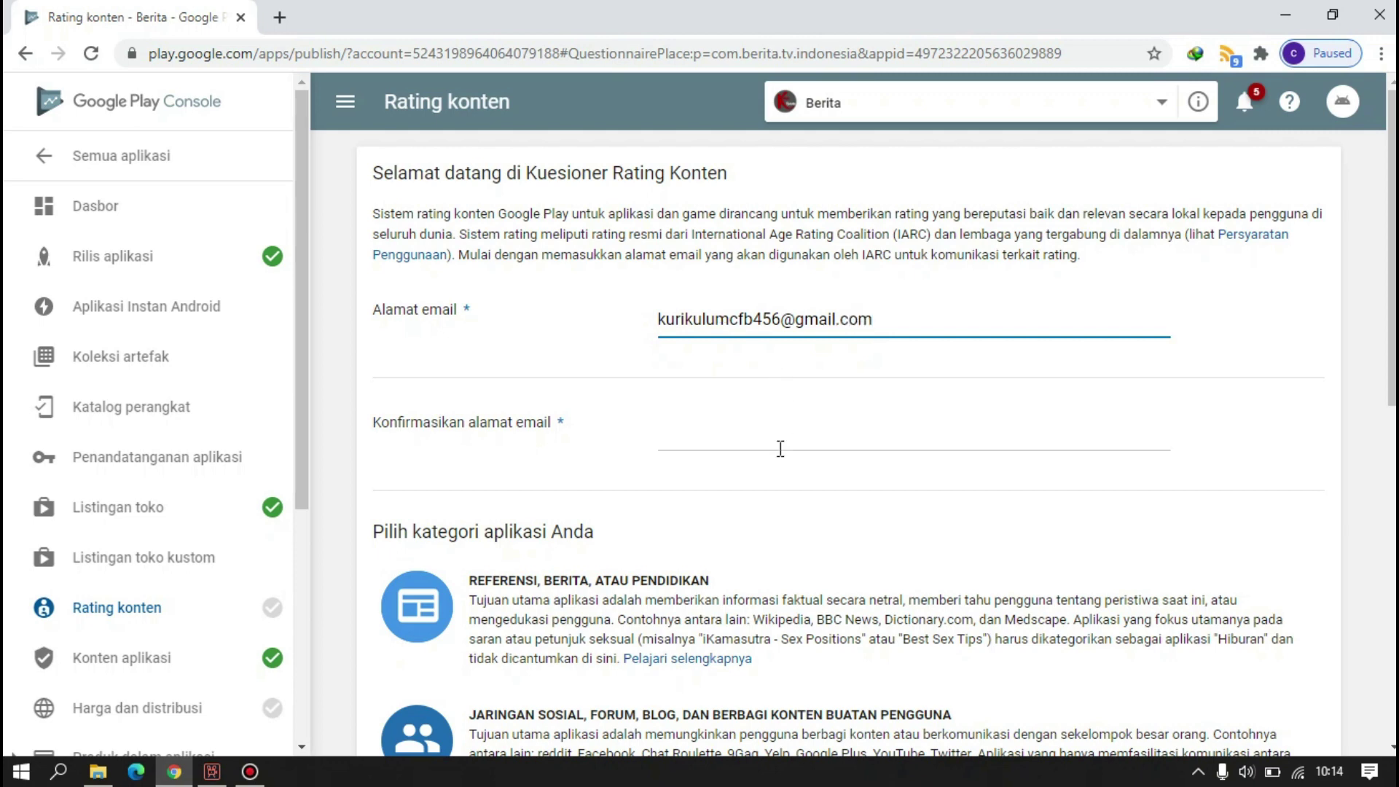
click(781, 449)
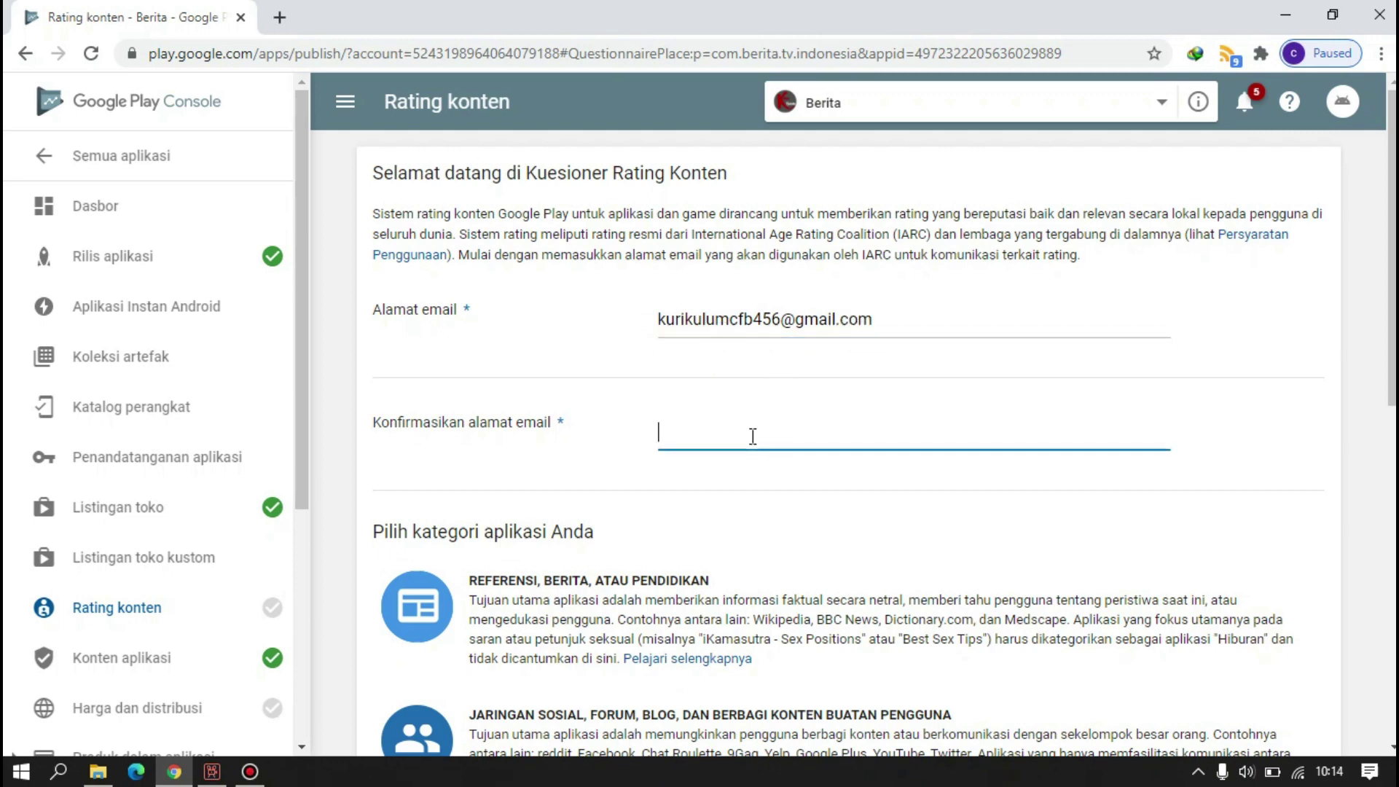
drag(906, 331, 620, 329)
key(ctrl+c)
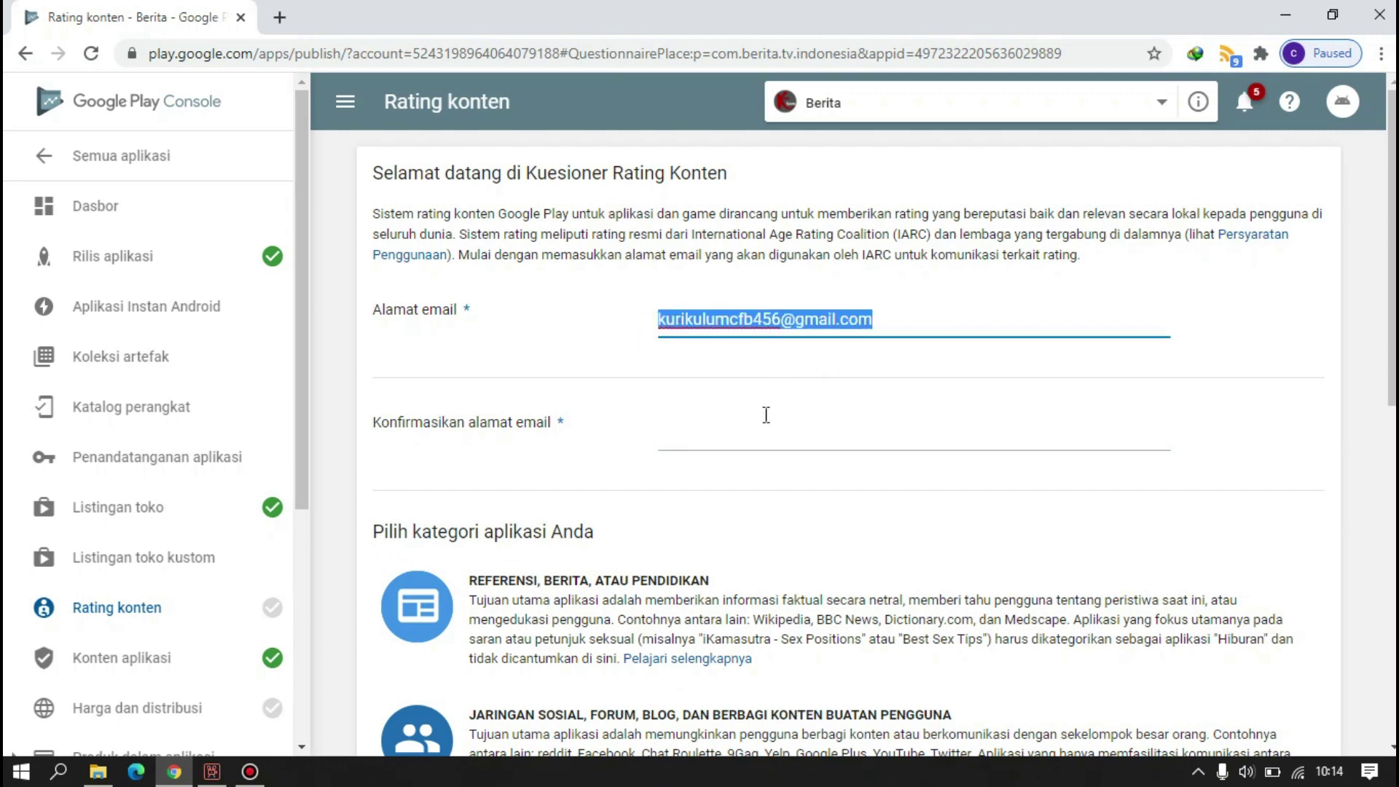
click(761, 428)
key(ctrl+v)
scroll(768, 424, down, 8)
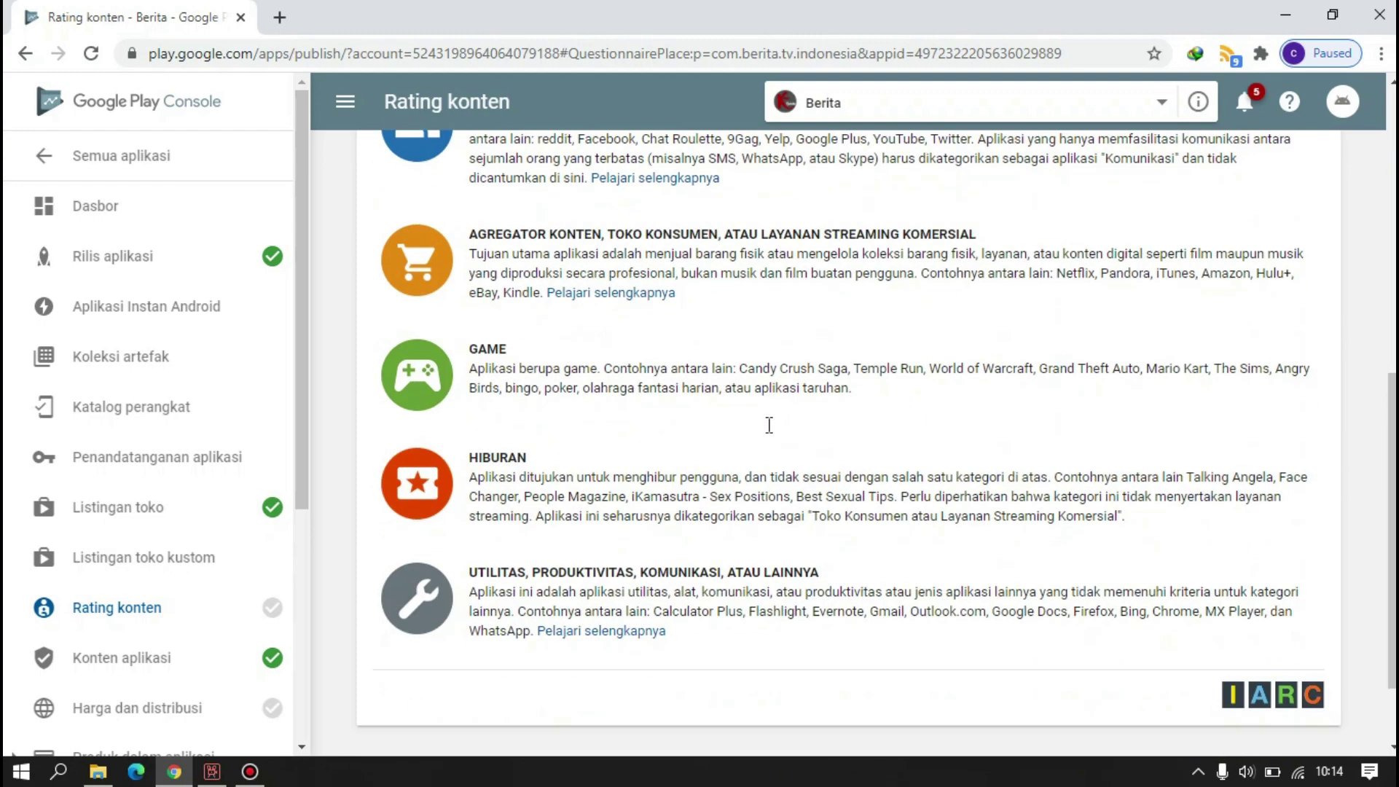
scroll(655, 371, up, 4)
- Choose the reference/news/education category and answer Tidak for violence, sexuality, language and drugs
click(592, 321)
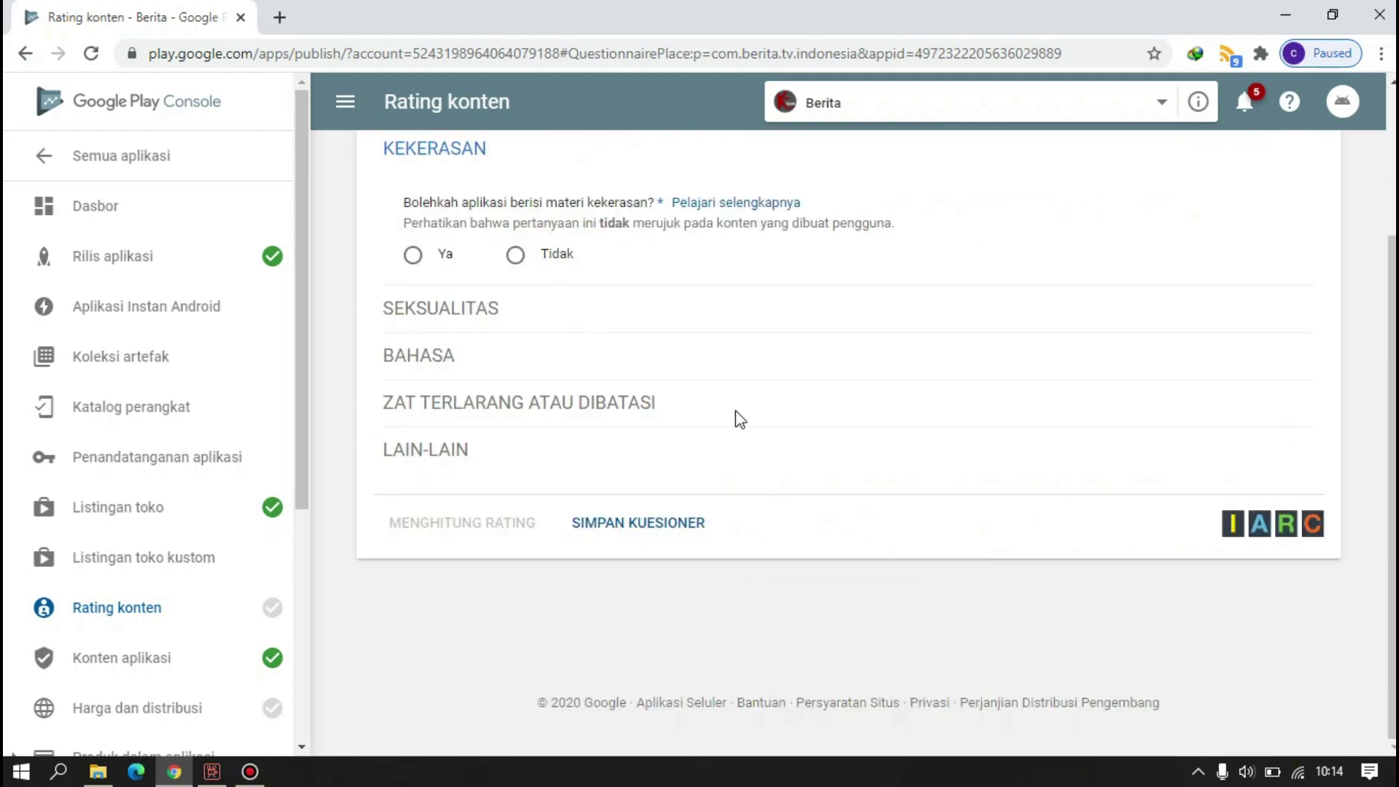
scroll(478, 286, up, 1)
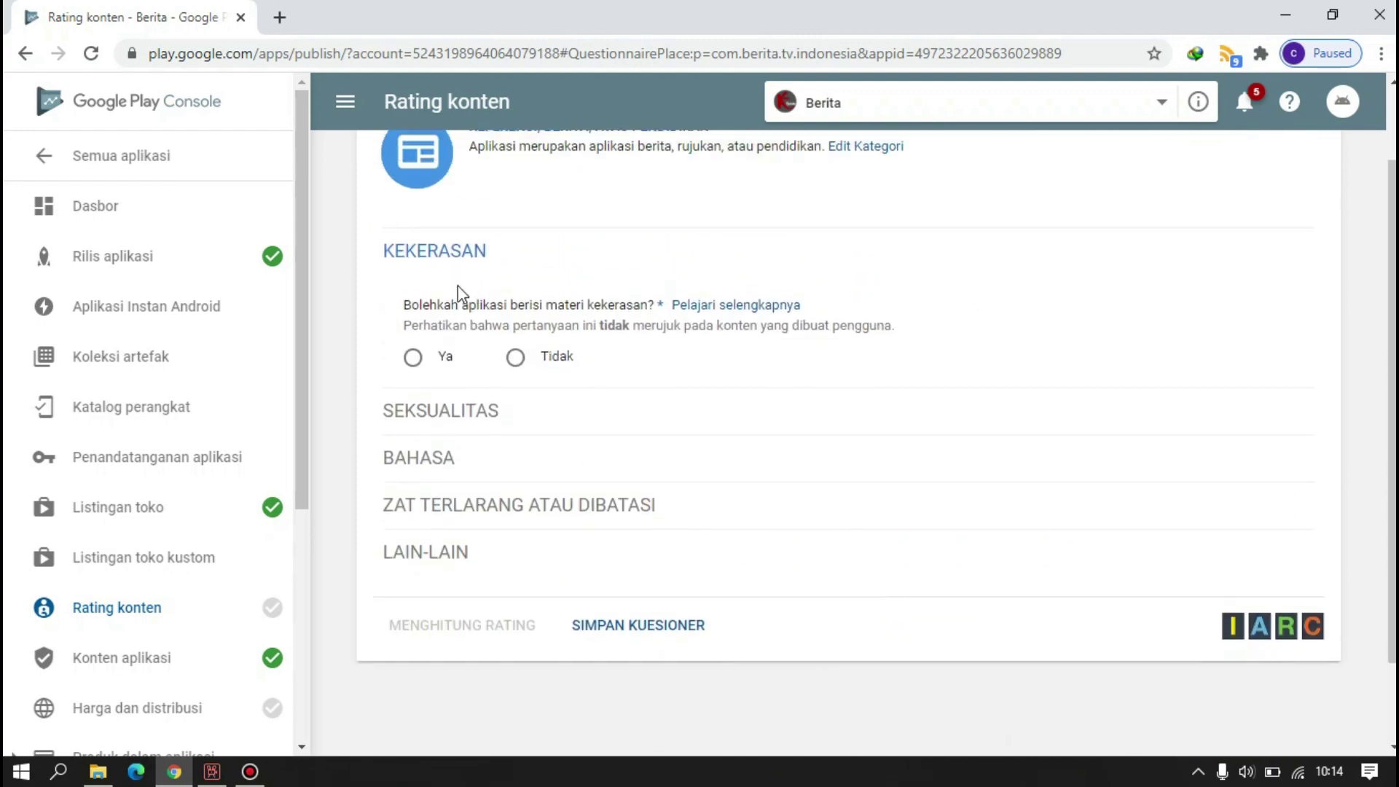
click(516, 357)
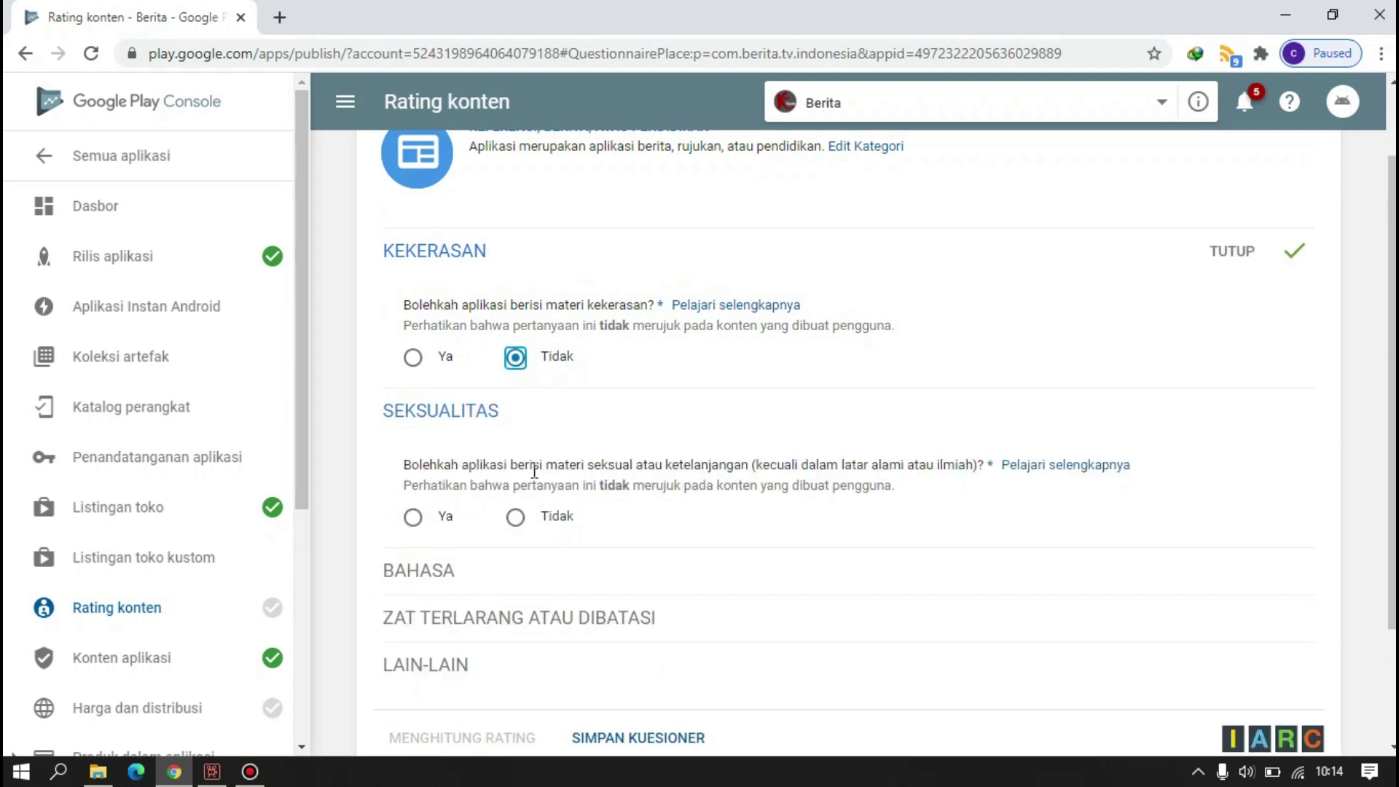
click(516, 518)
scroll(524, 513, down, 3)
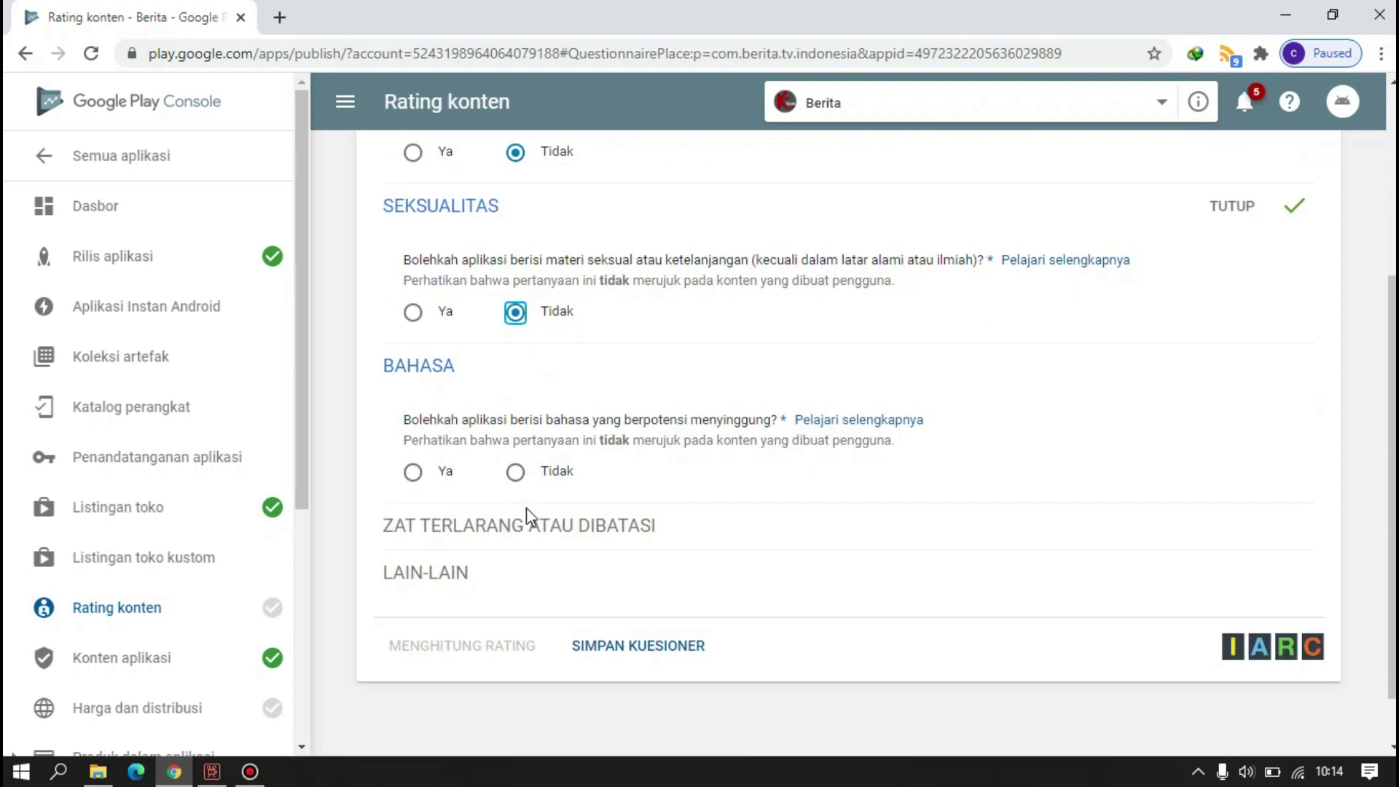
click(519, 472)
scroll(520, 476, down, 2)
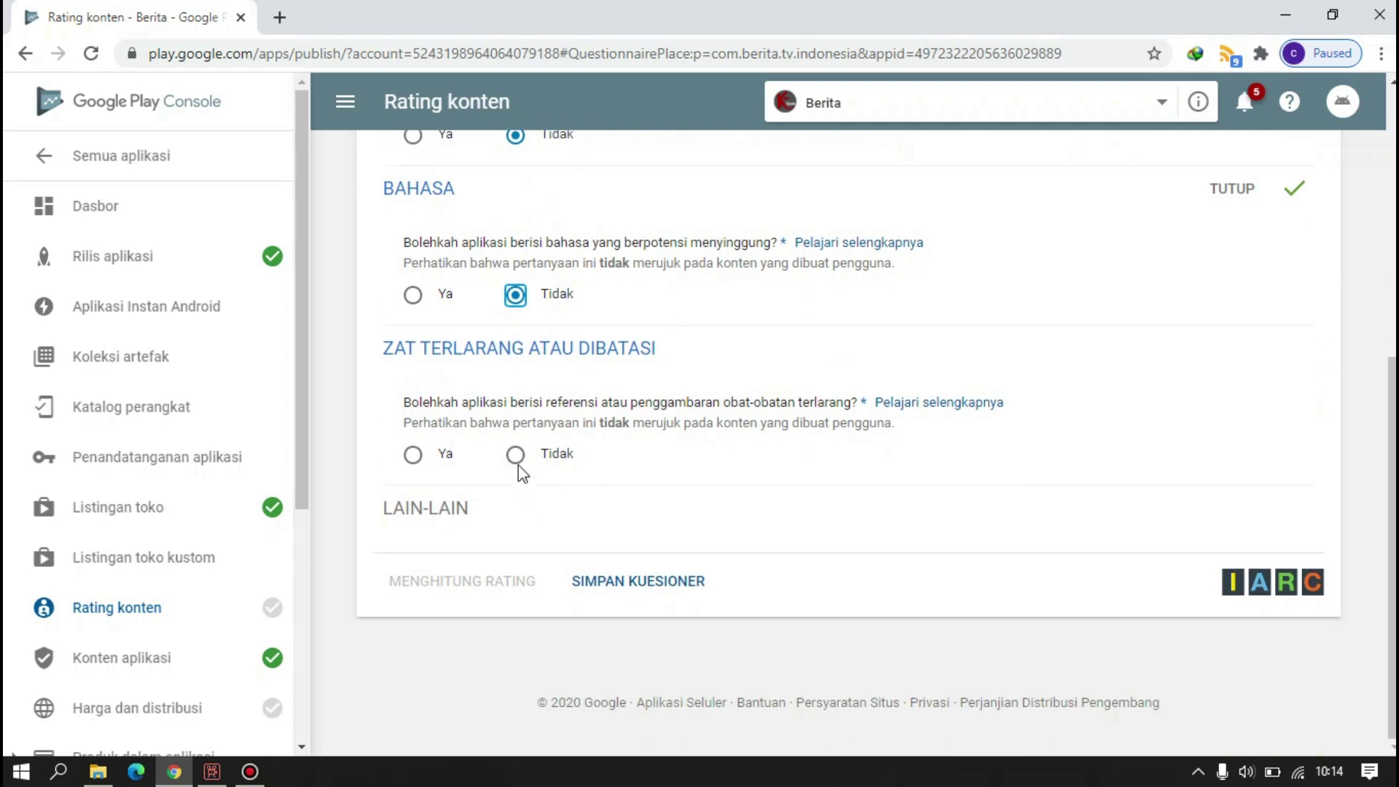
click(517, 458)
- Answer Tidak for location sharing and digital purchases, then save the questionnaire
scroll(543, 513, down, 2)
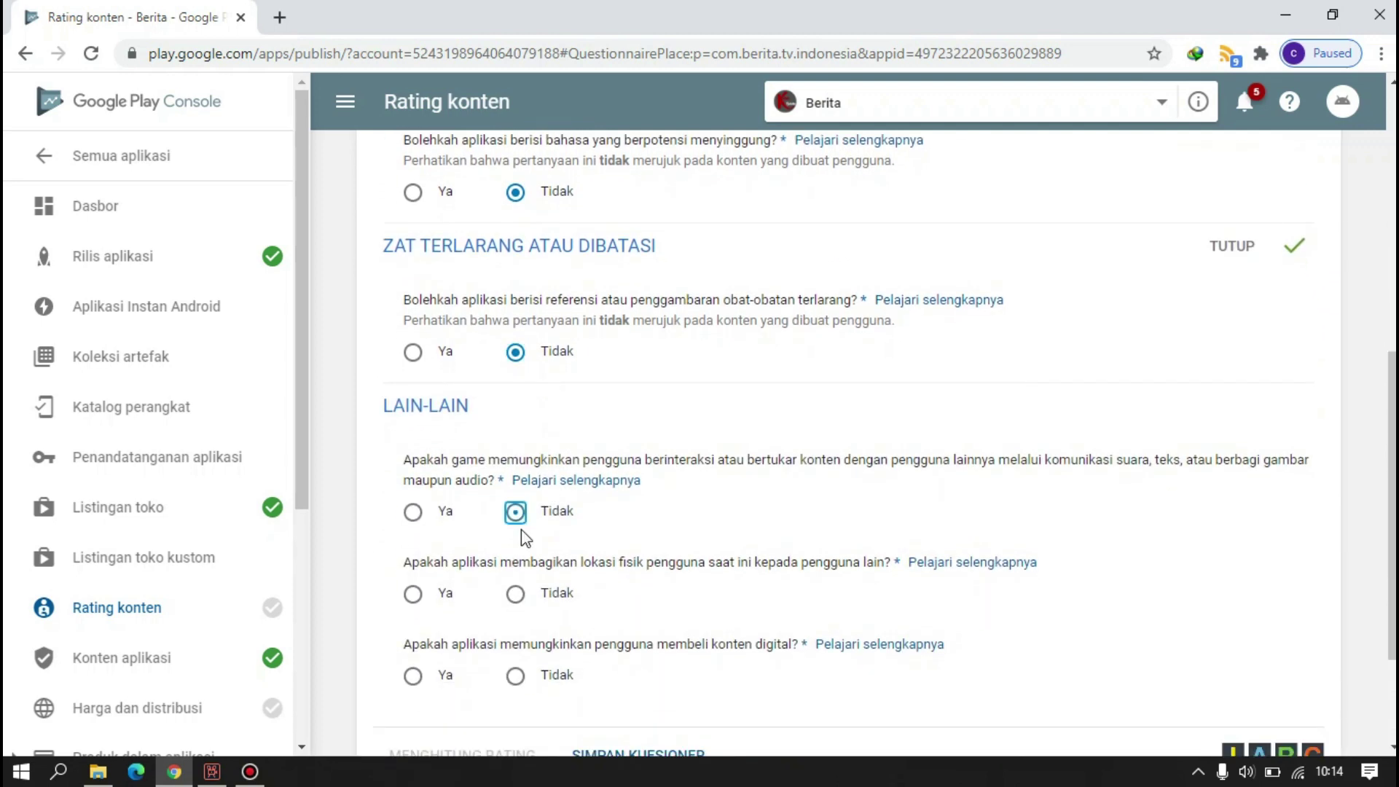
scroll(522, 529, down, 2)
click(516, 492)
click(516, 574)
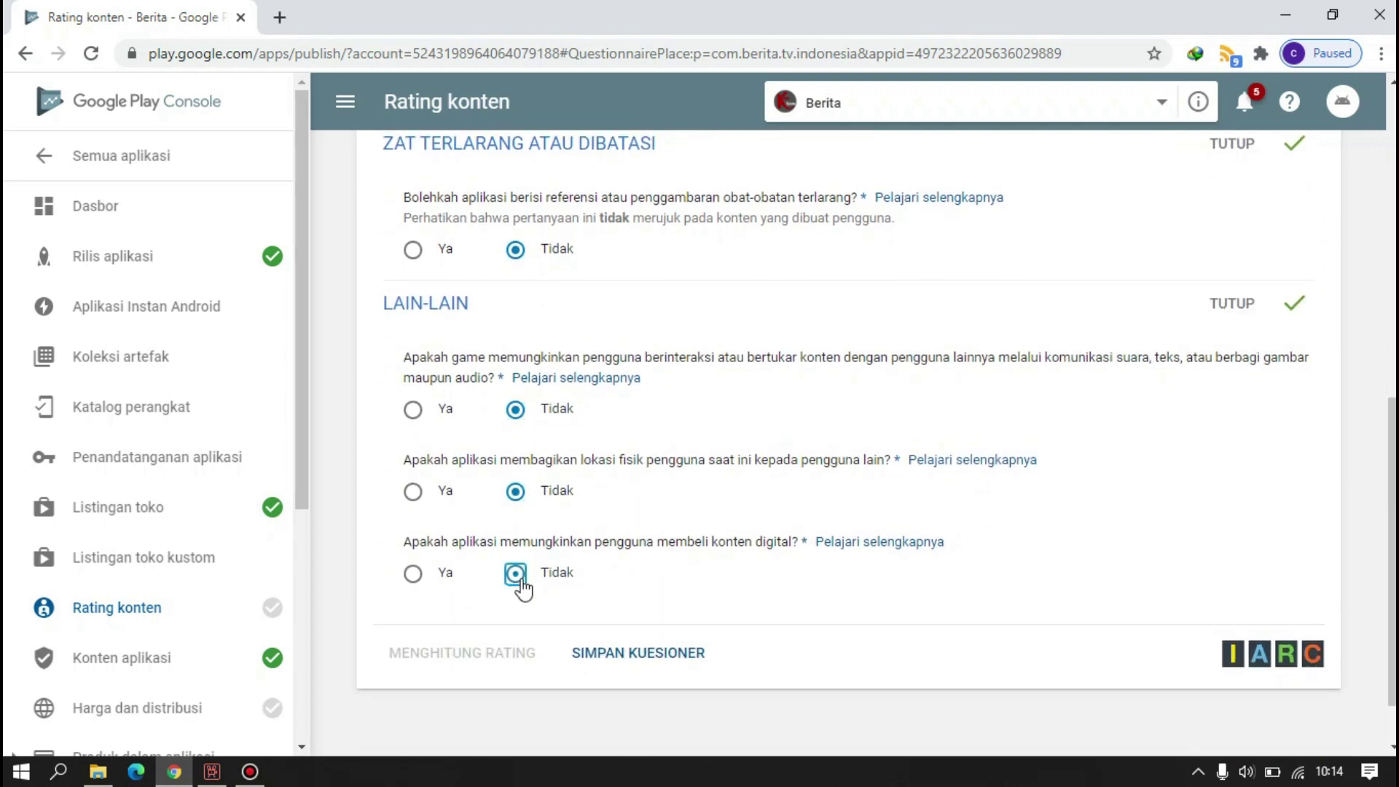
click(595, 664)
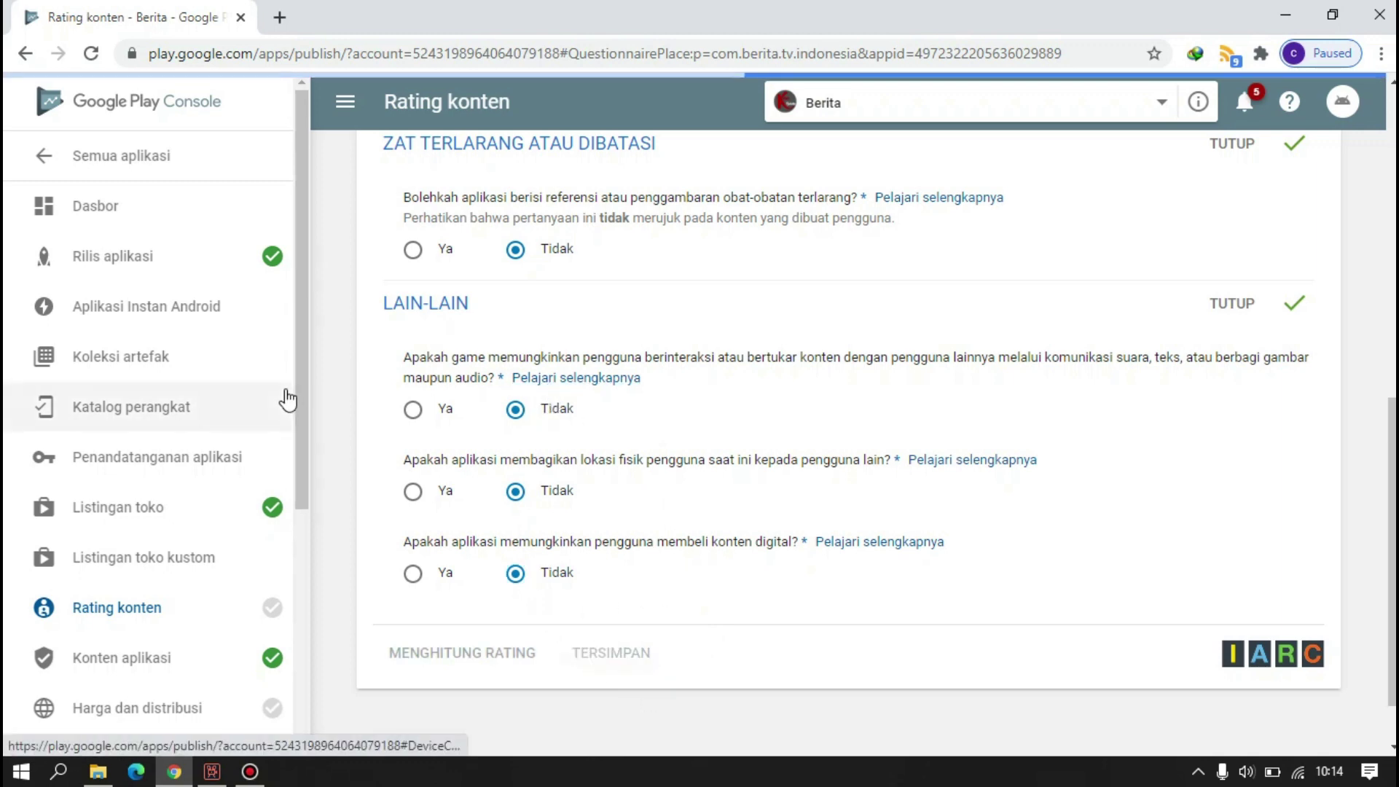
scroll(984, 484, down, 1)
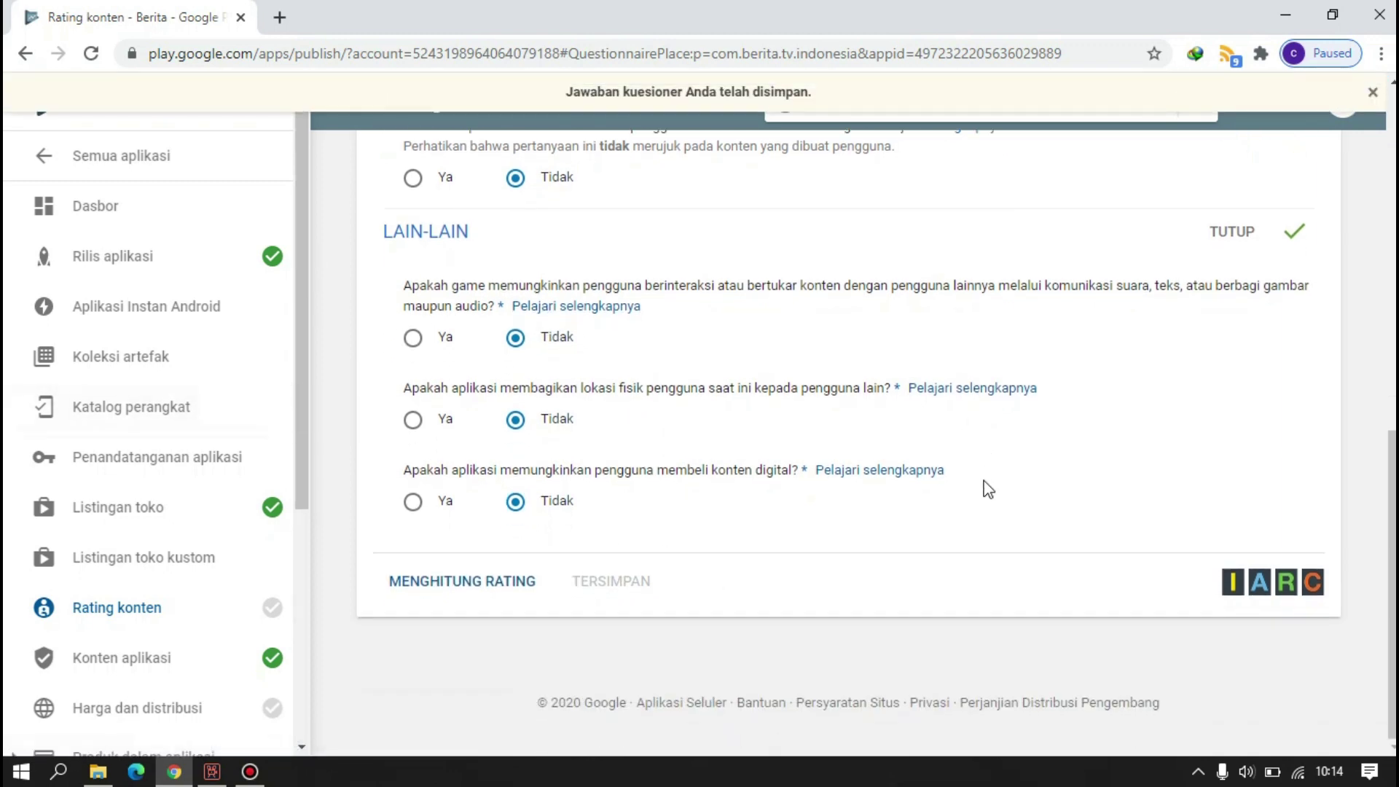
scroll(984, 484, up, 9)
scroll(984, 484, down, 10)
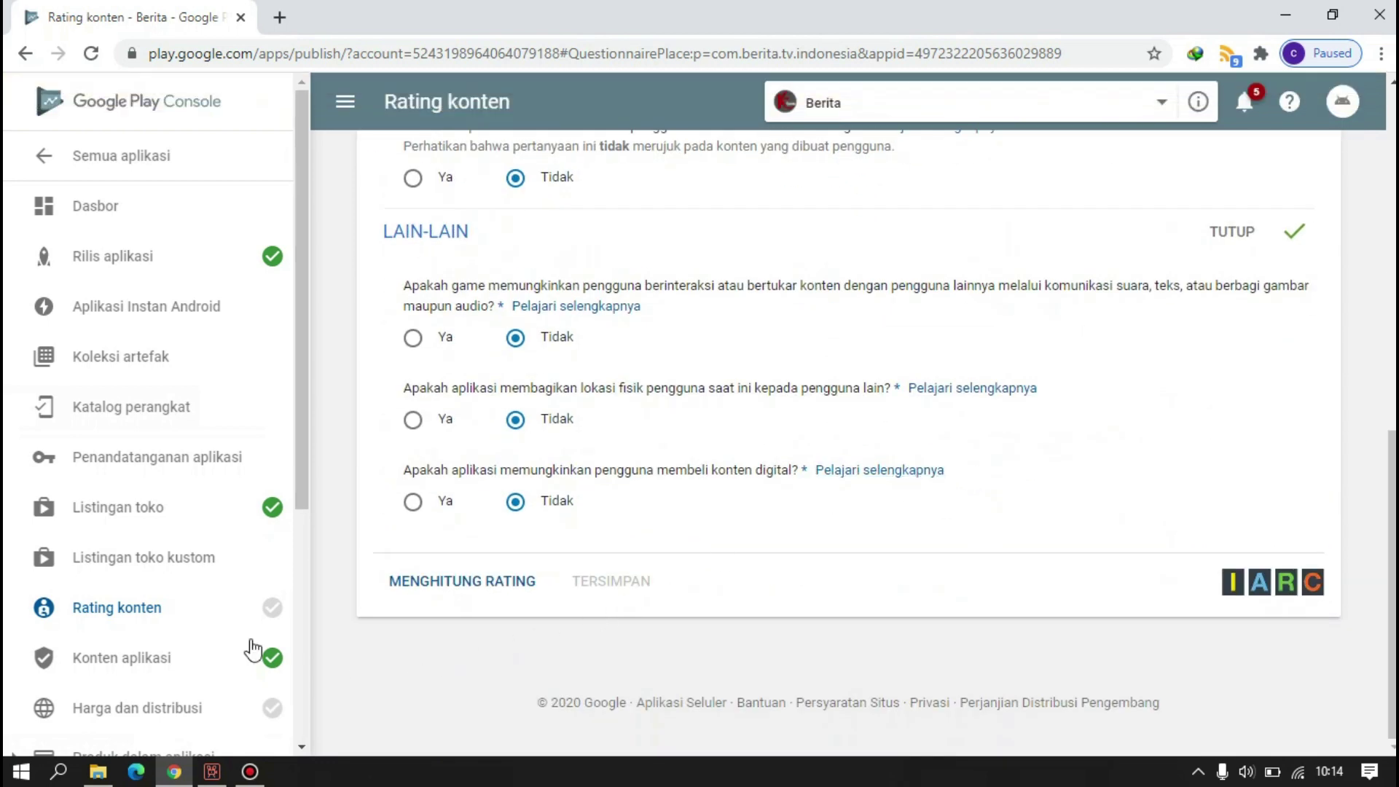
- Calculate and apply Berita's IARC 3+ content rating, then go to Konten aplikasi
click(519, 580)
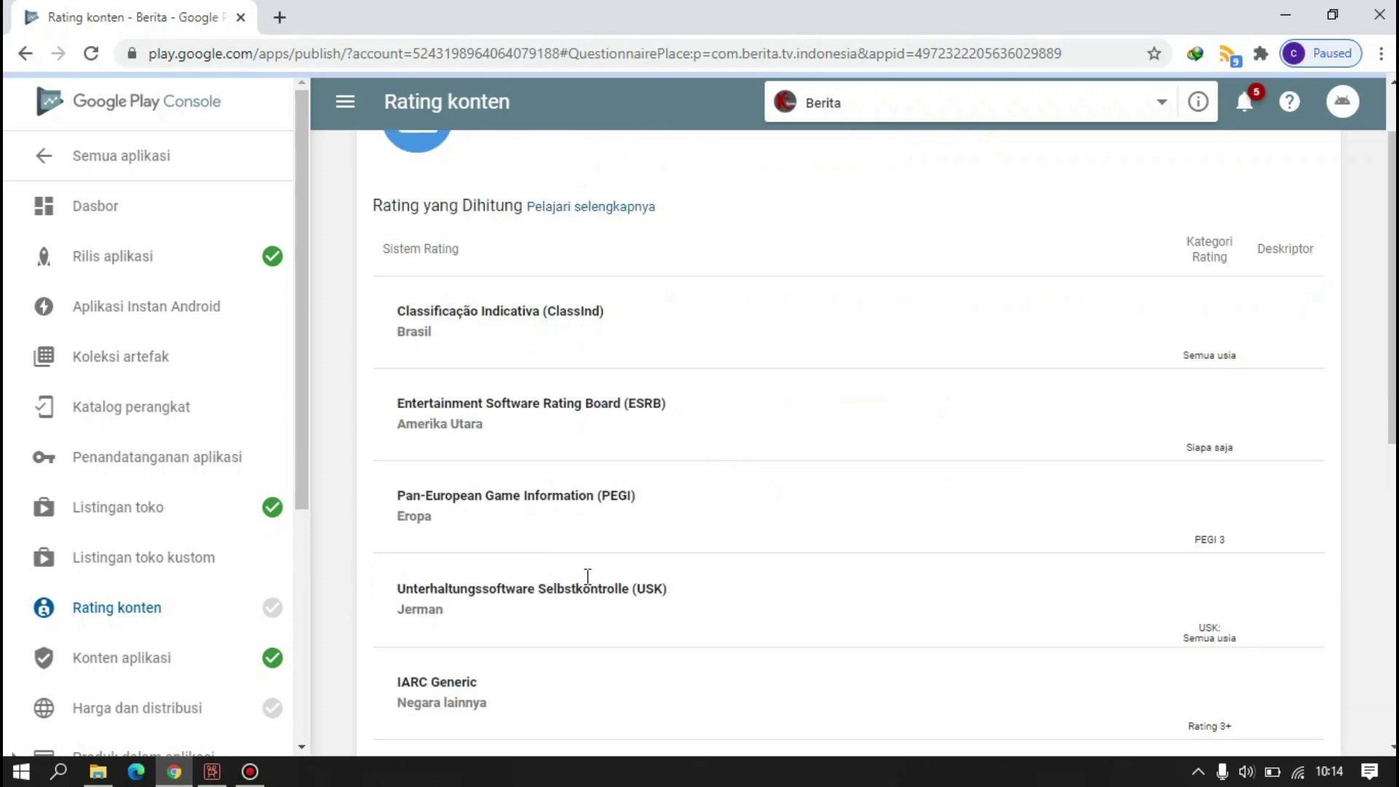
scroll(634, 444, down, 10)
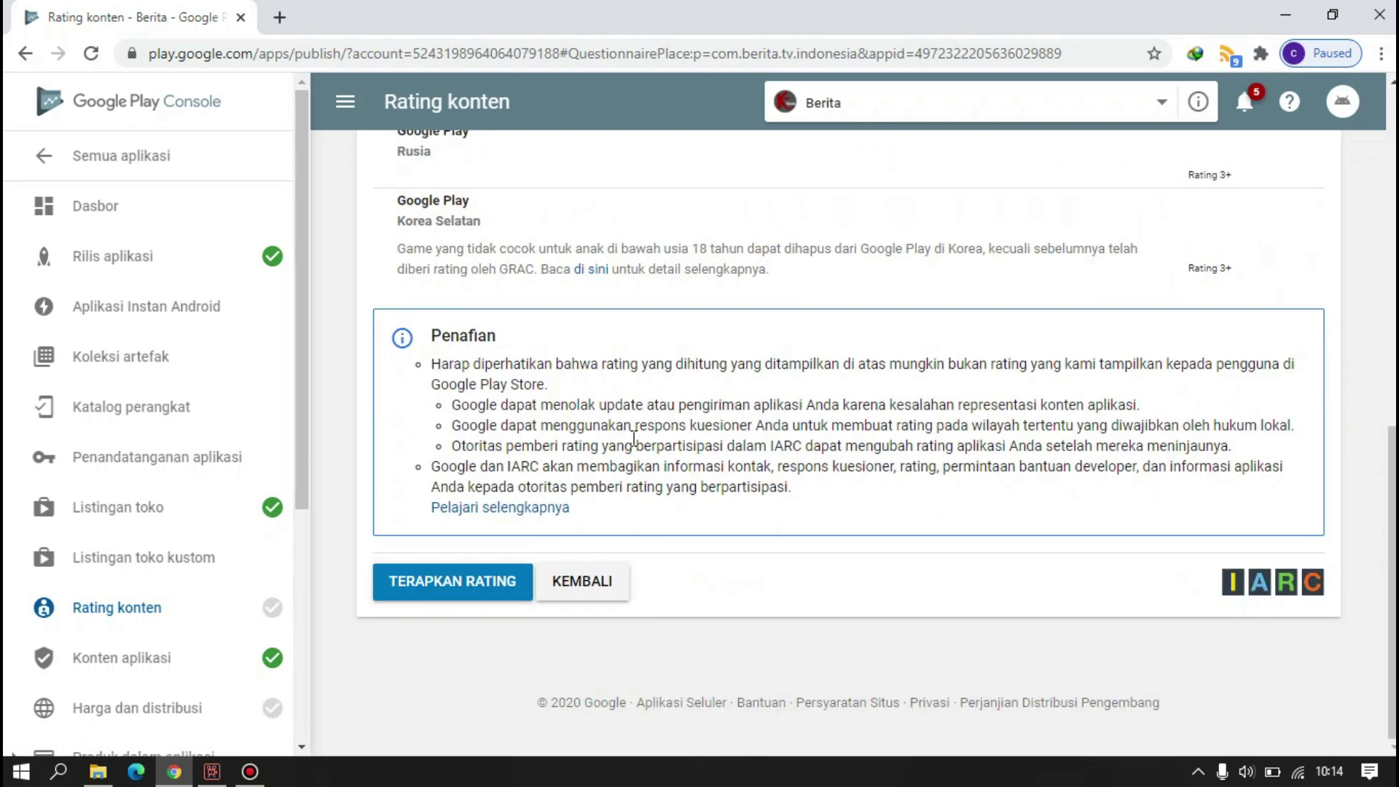
click(468, 583)
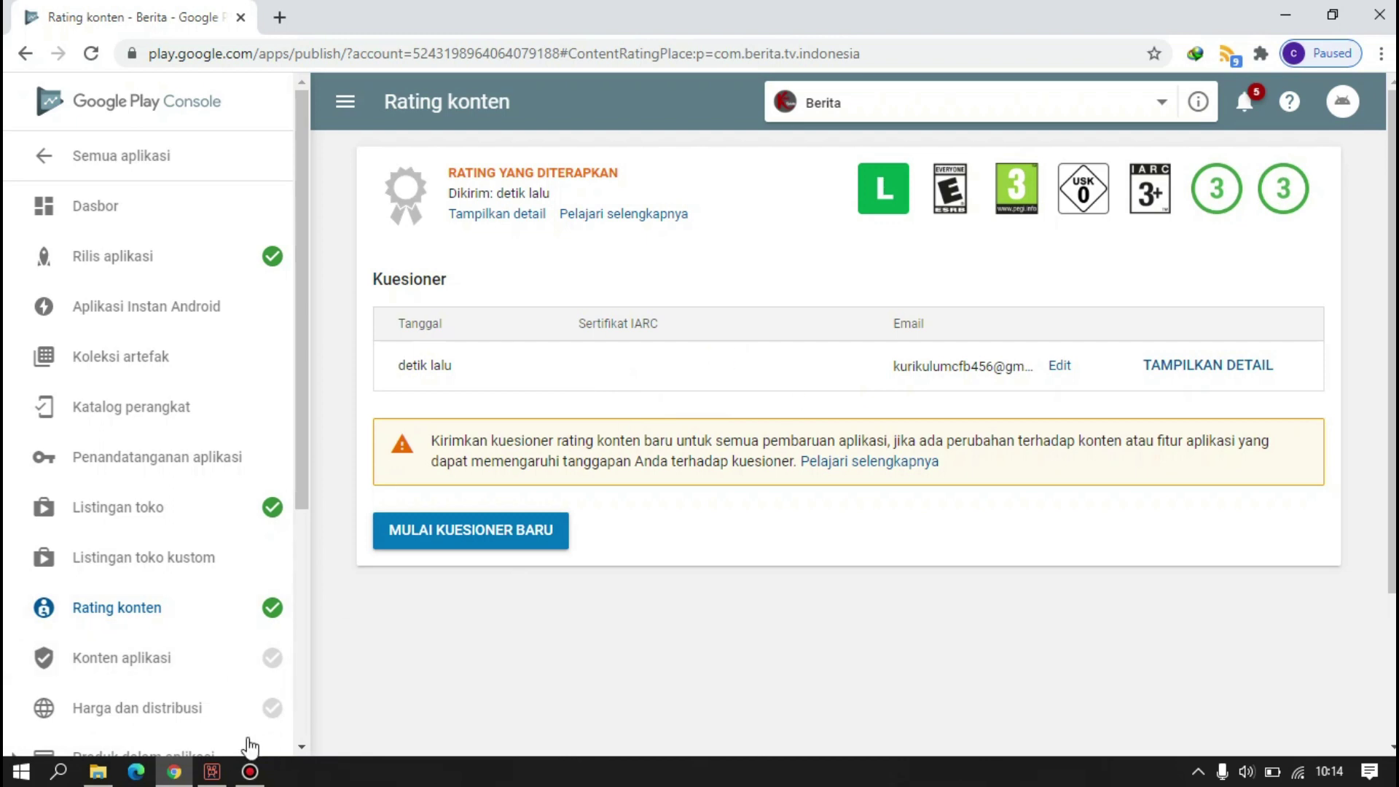
click(263, 660)
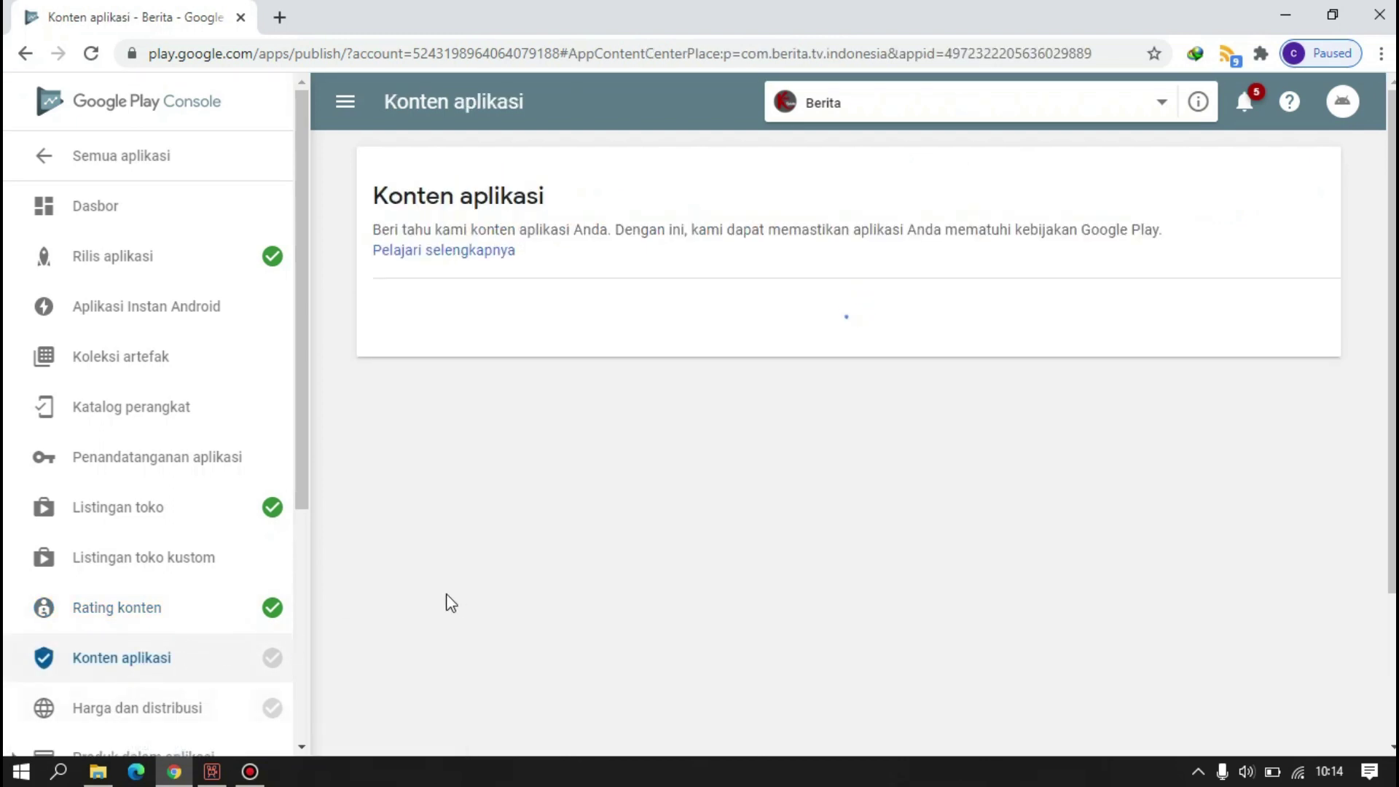
- Start Berita's target audience form and select the 13-15, 16-17 and 18+ age groups
scroll(426, 465, down, 3)
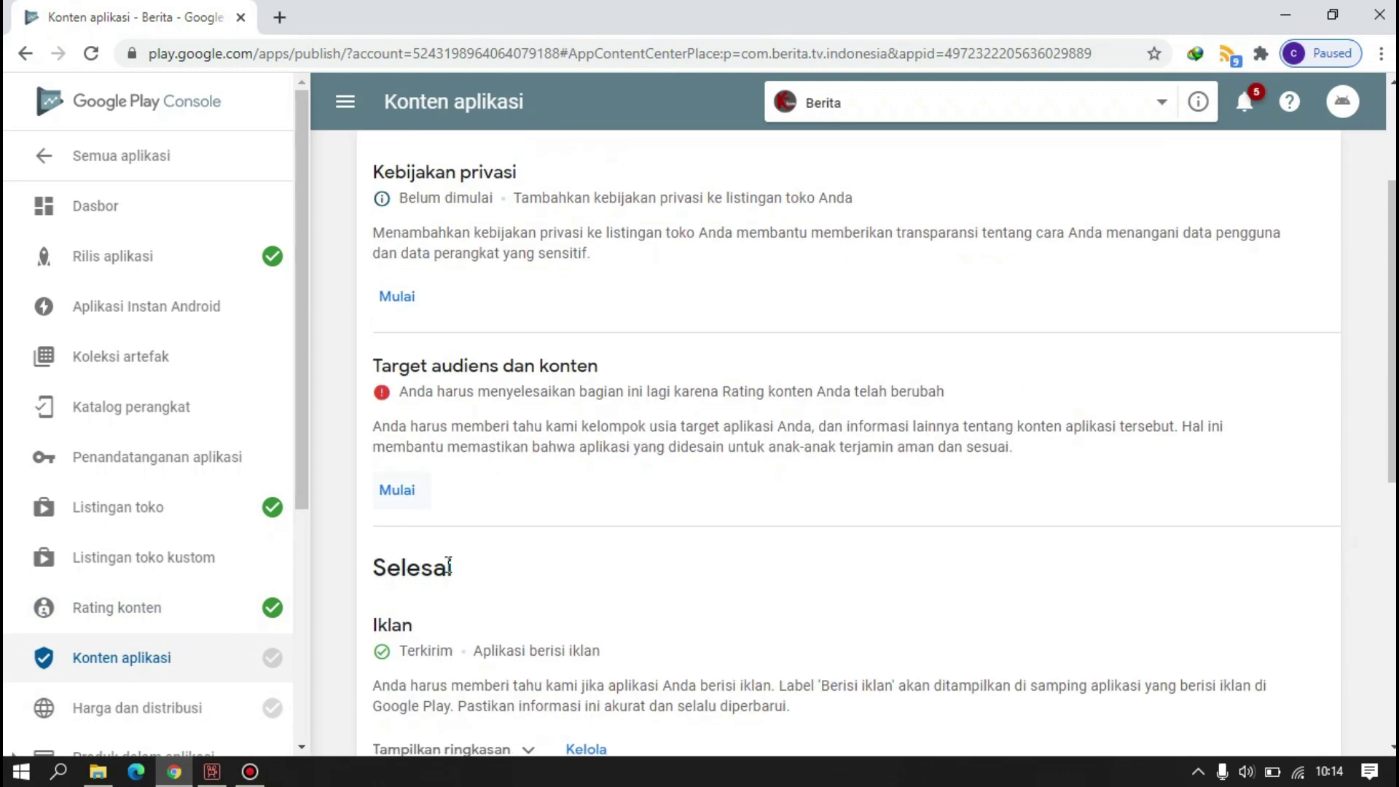
click(396, 490)
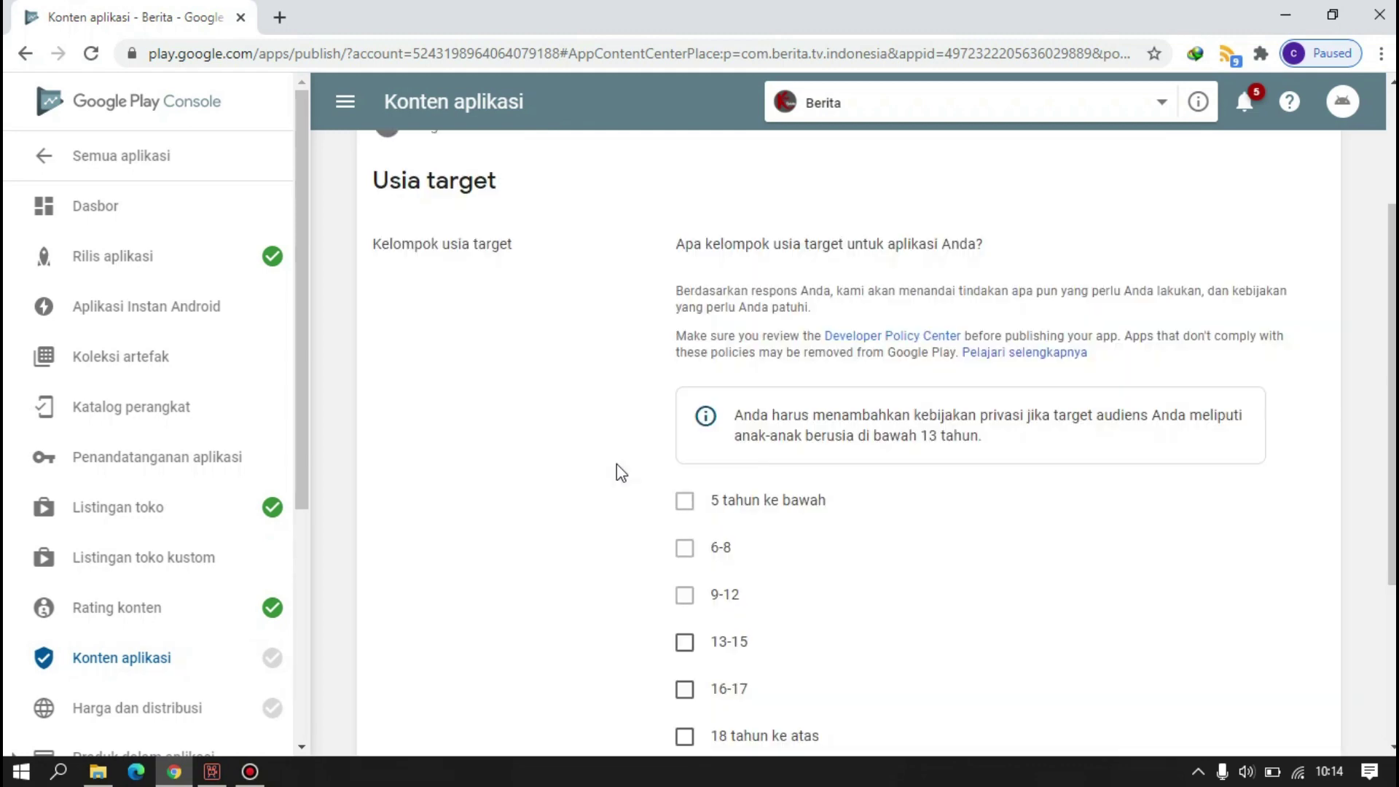
click(686, 628)
scroll(691, 639, down, 5)
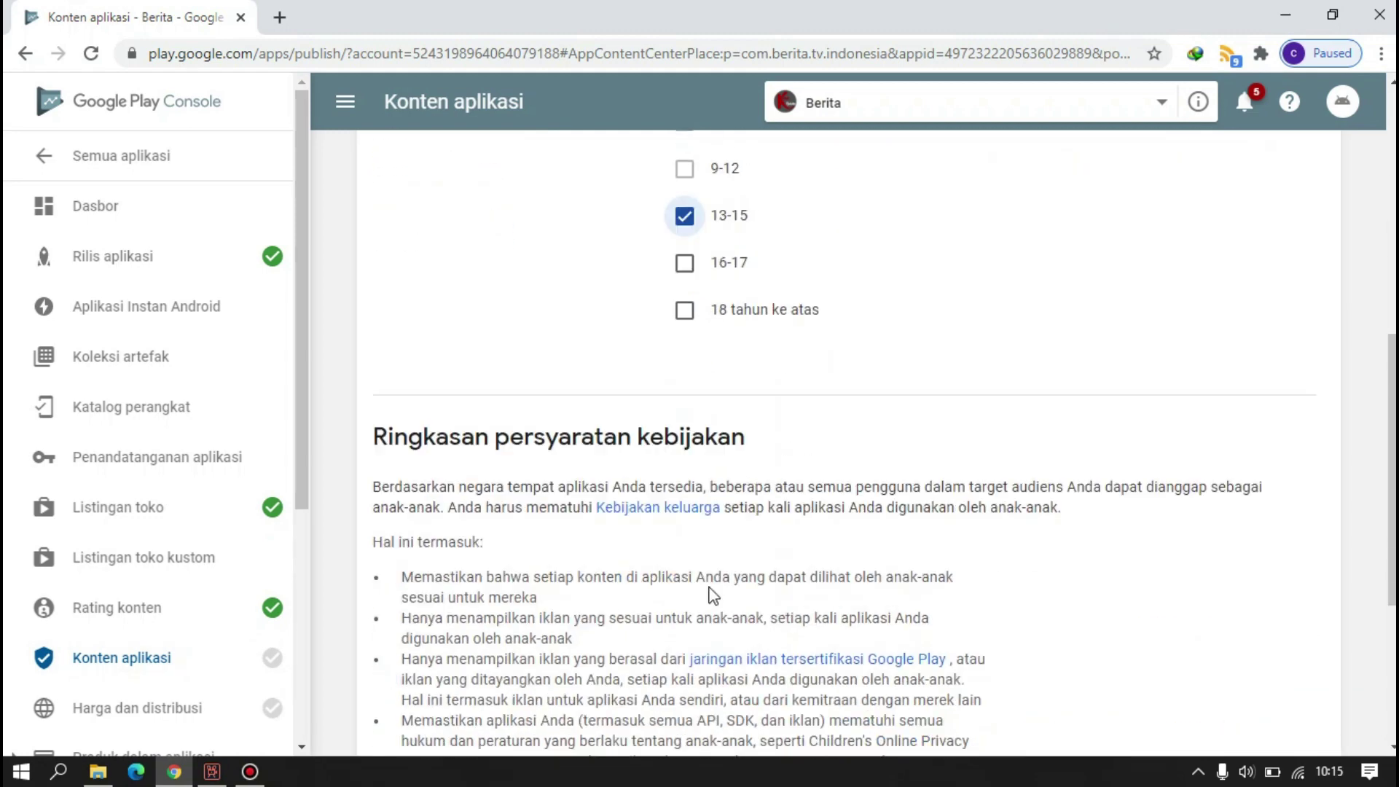
click(685, 264)
scroll(692, 352, down, 5)
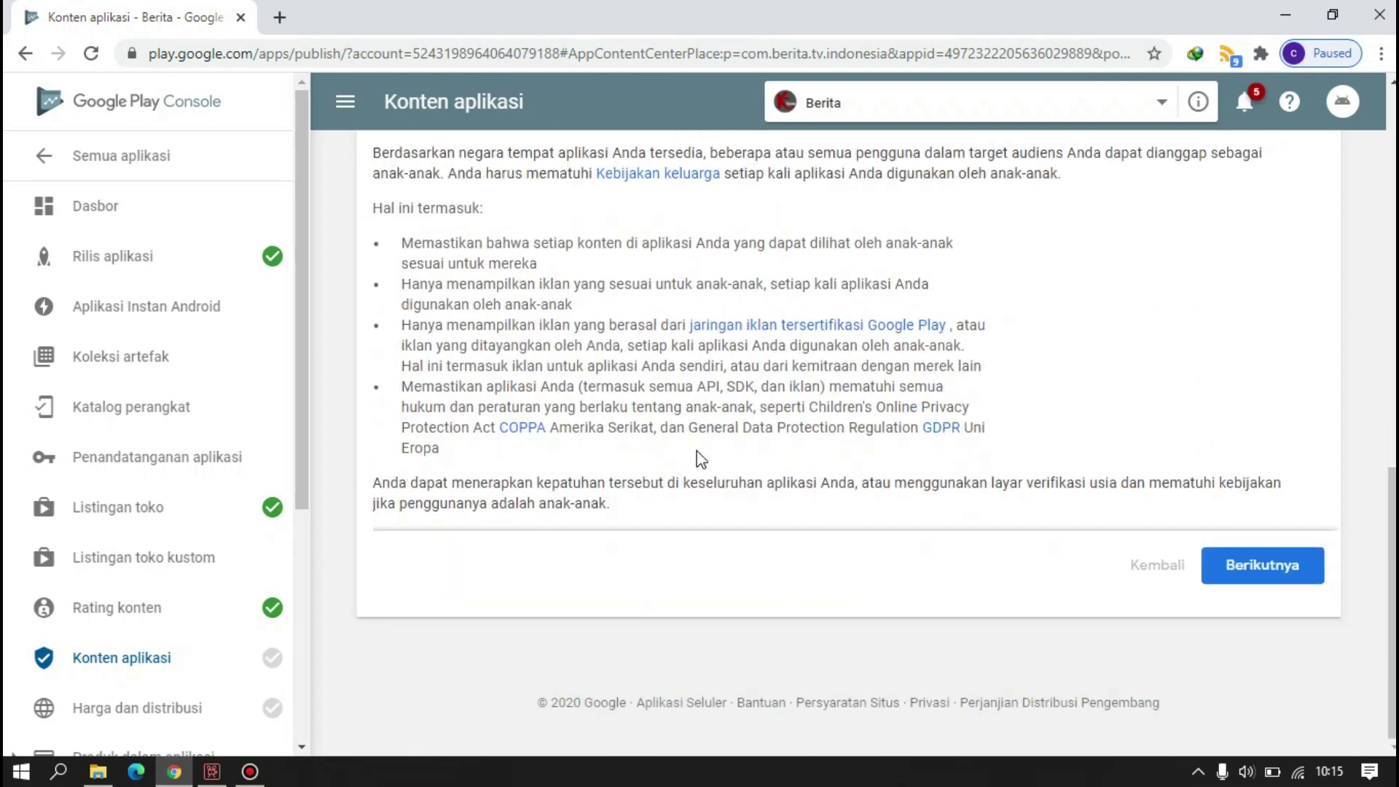
click(1215, 561)
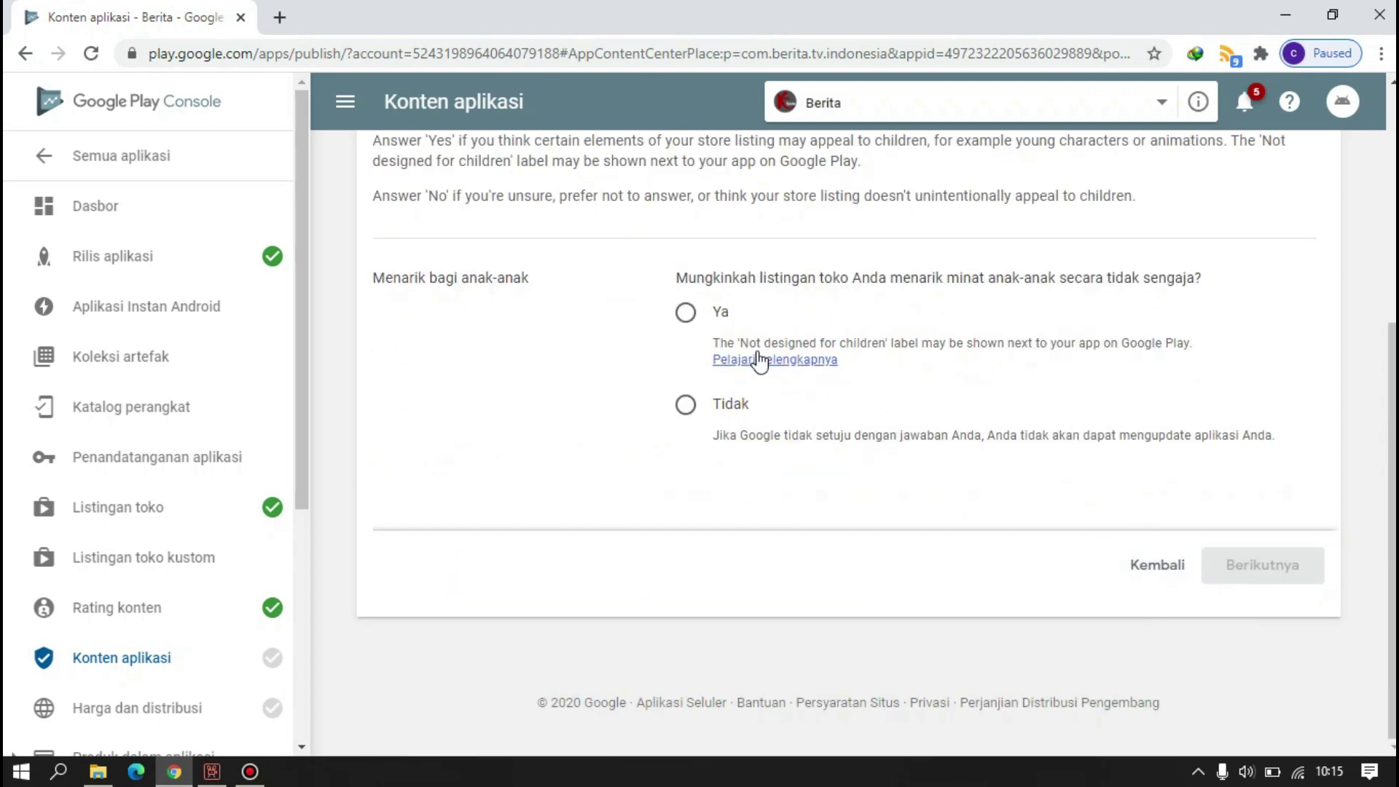
- Answer Ya to possibly appealing to children, save the answers, and return to Rating konten
click(685, 315)
click(1259, 577)
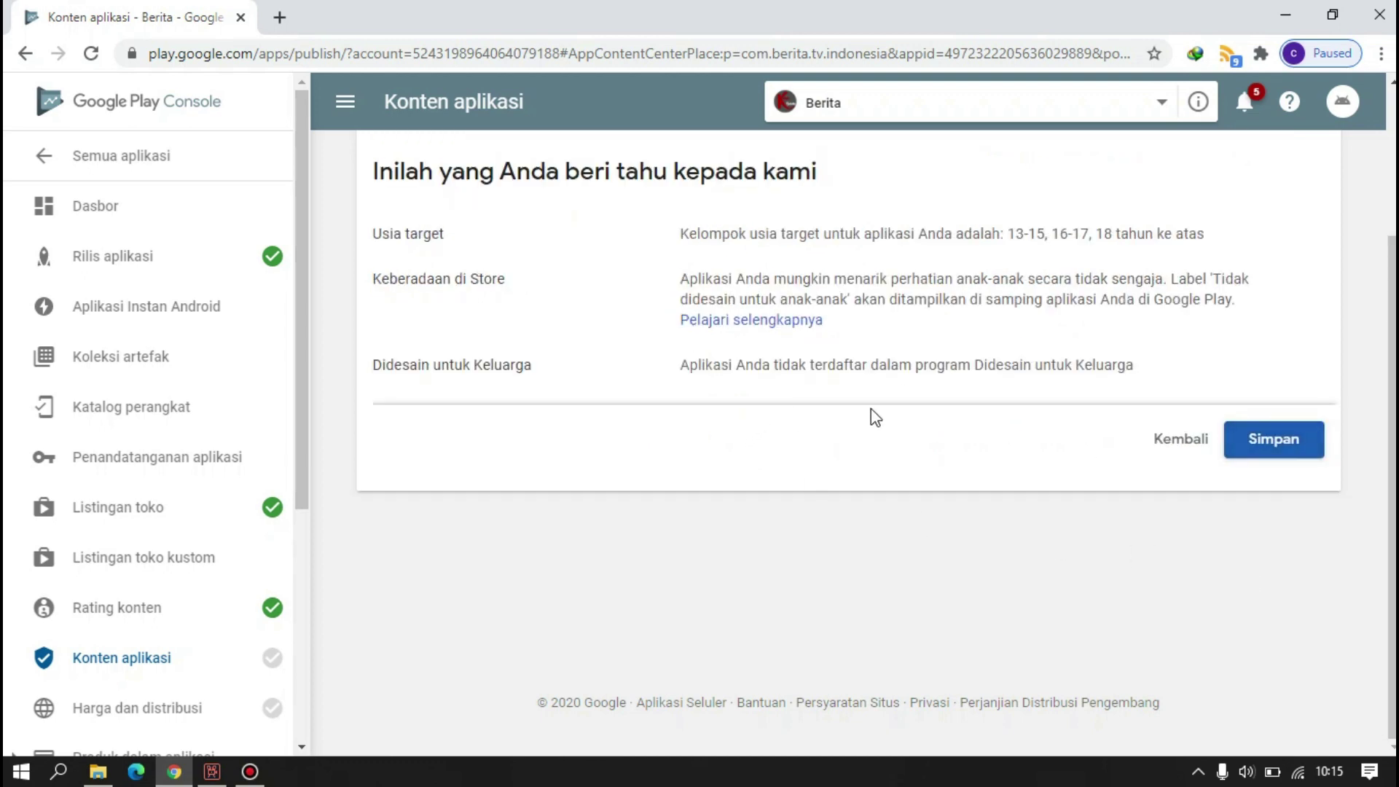
click(1273, 444)
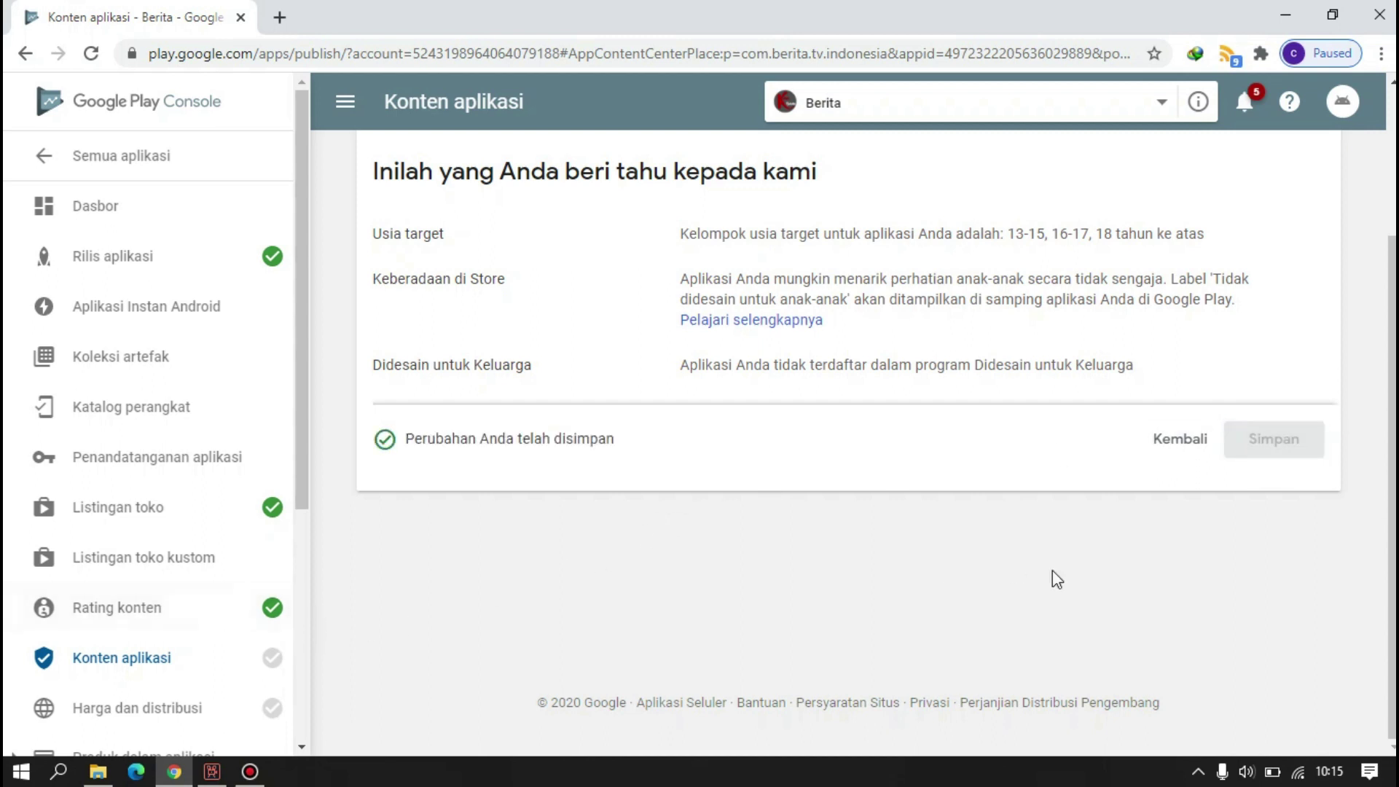
click(162, 616)
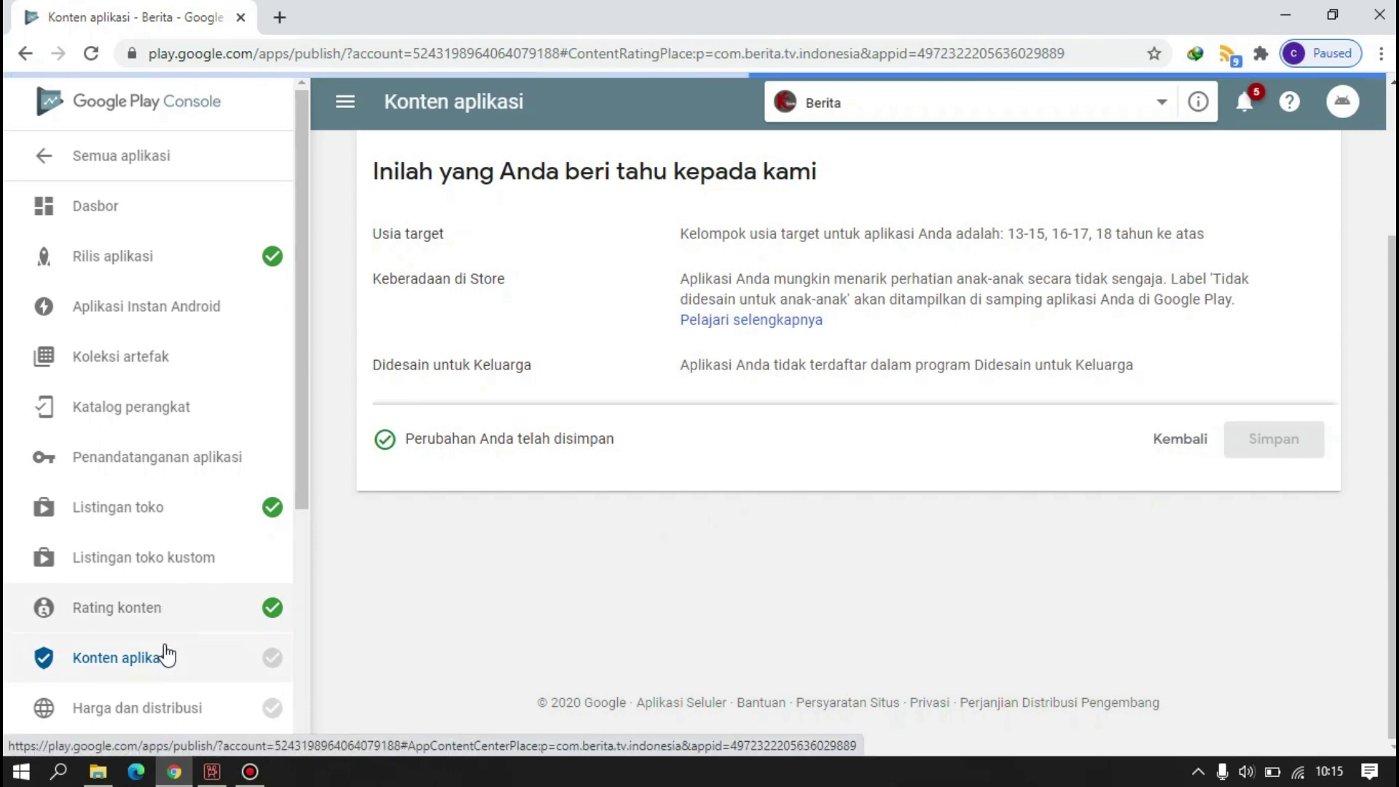
scroll(187, 653, down, 4)
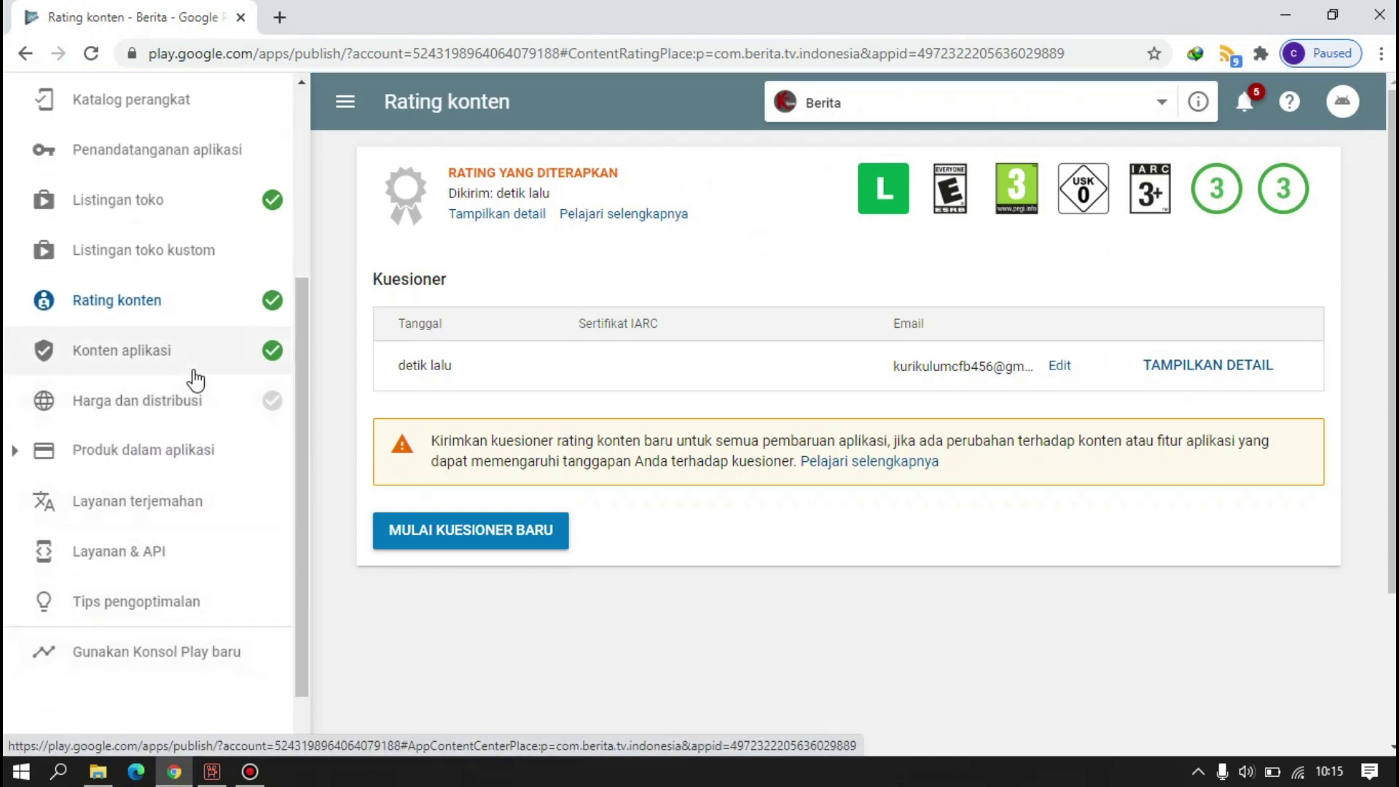
- On the Harga dan distribusi page, mark every country in the table as Tersedia
click(188, 402)
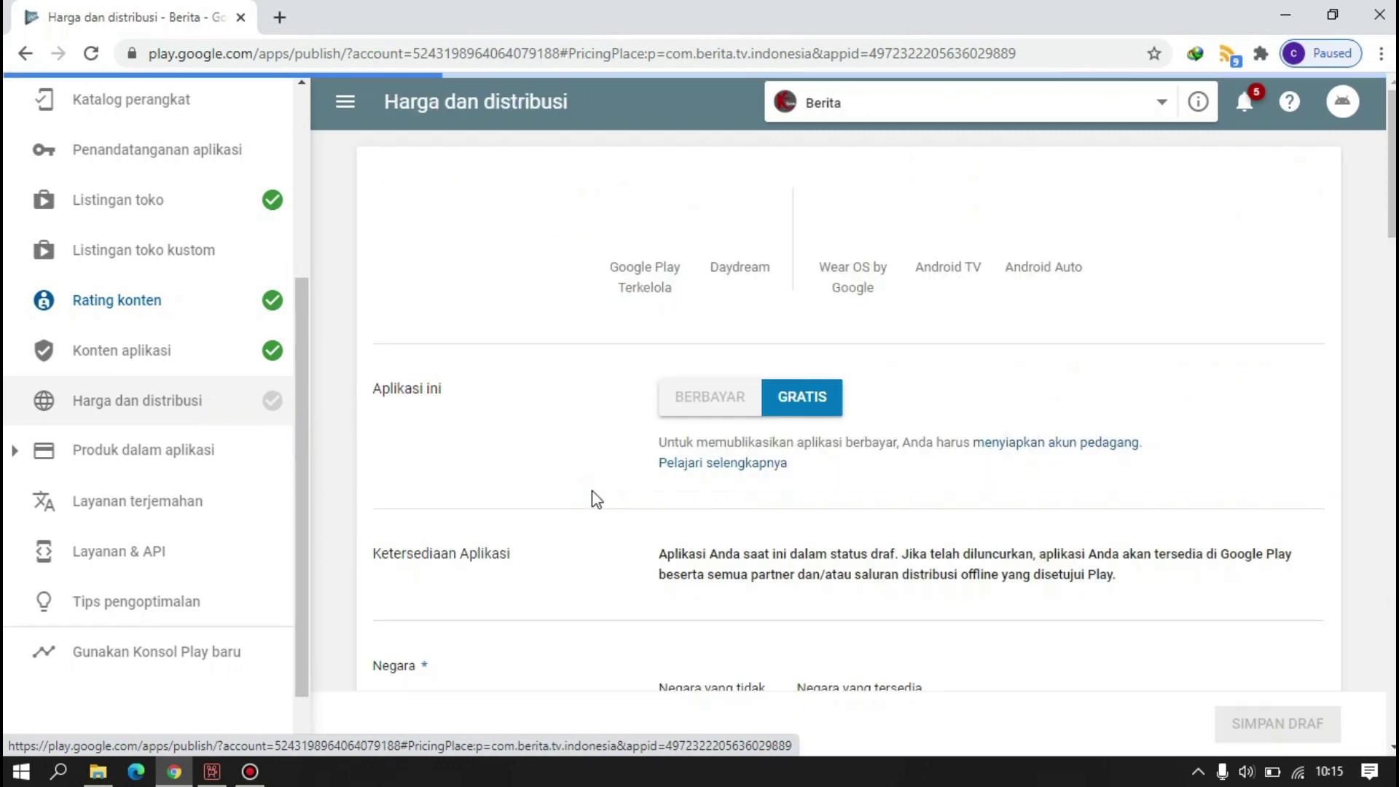
scroll(949, 496, down, 4)
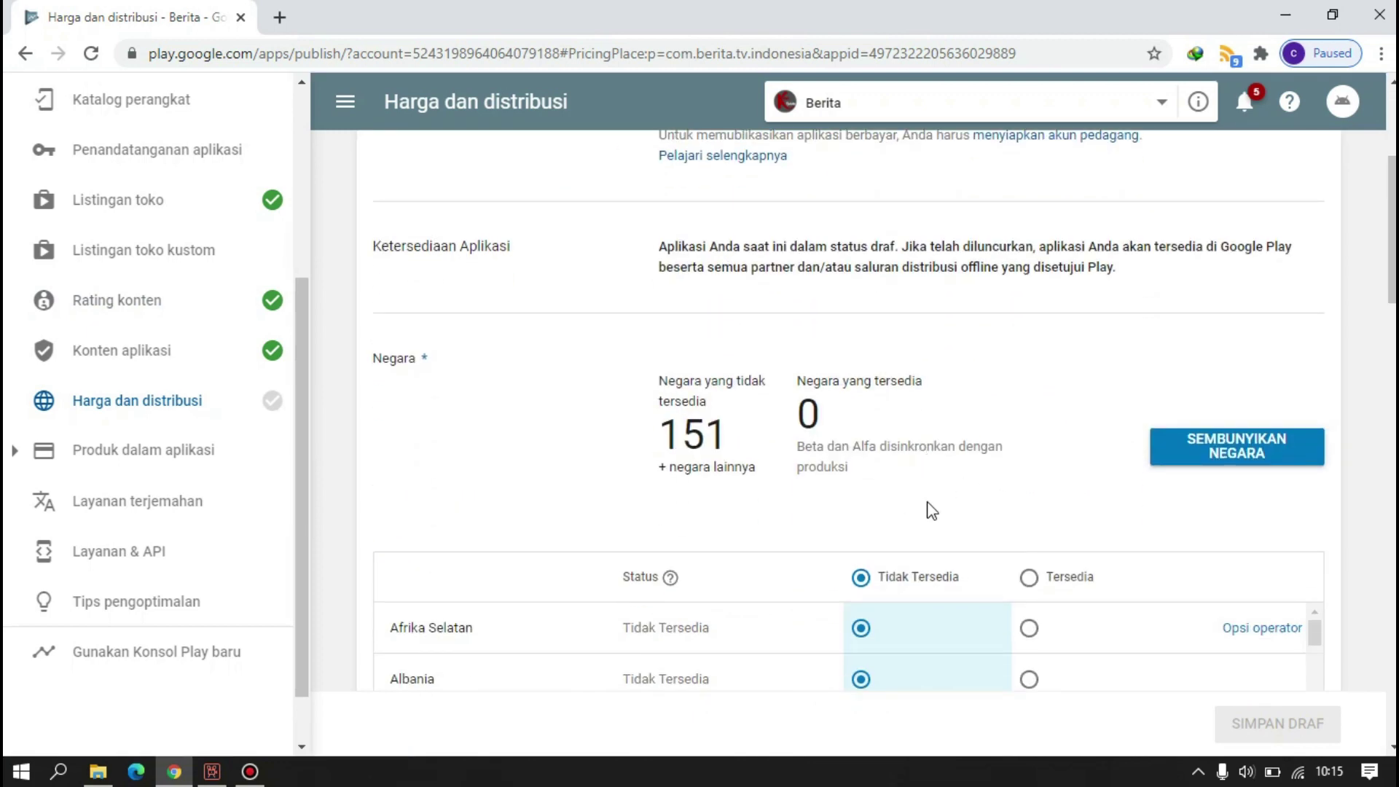
scroll(932, 510, down, 6)
scroll(999, 400, up, 2)
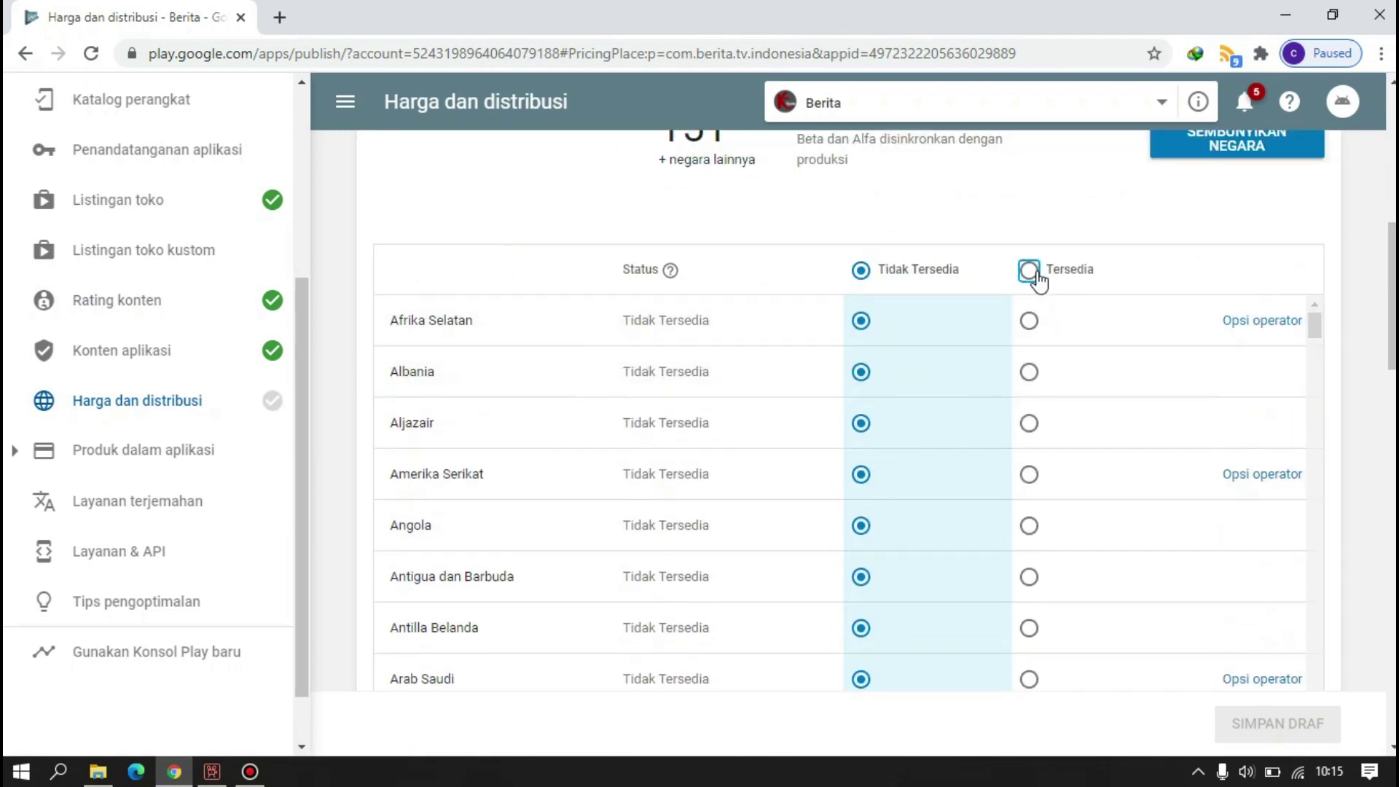
click(1029, 270)
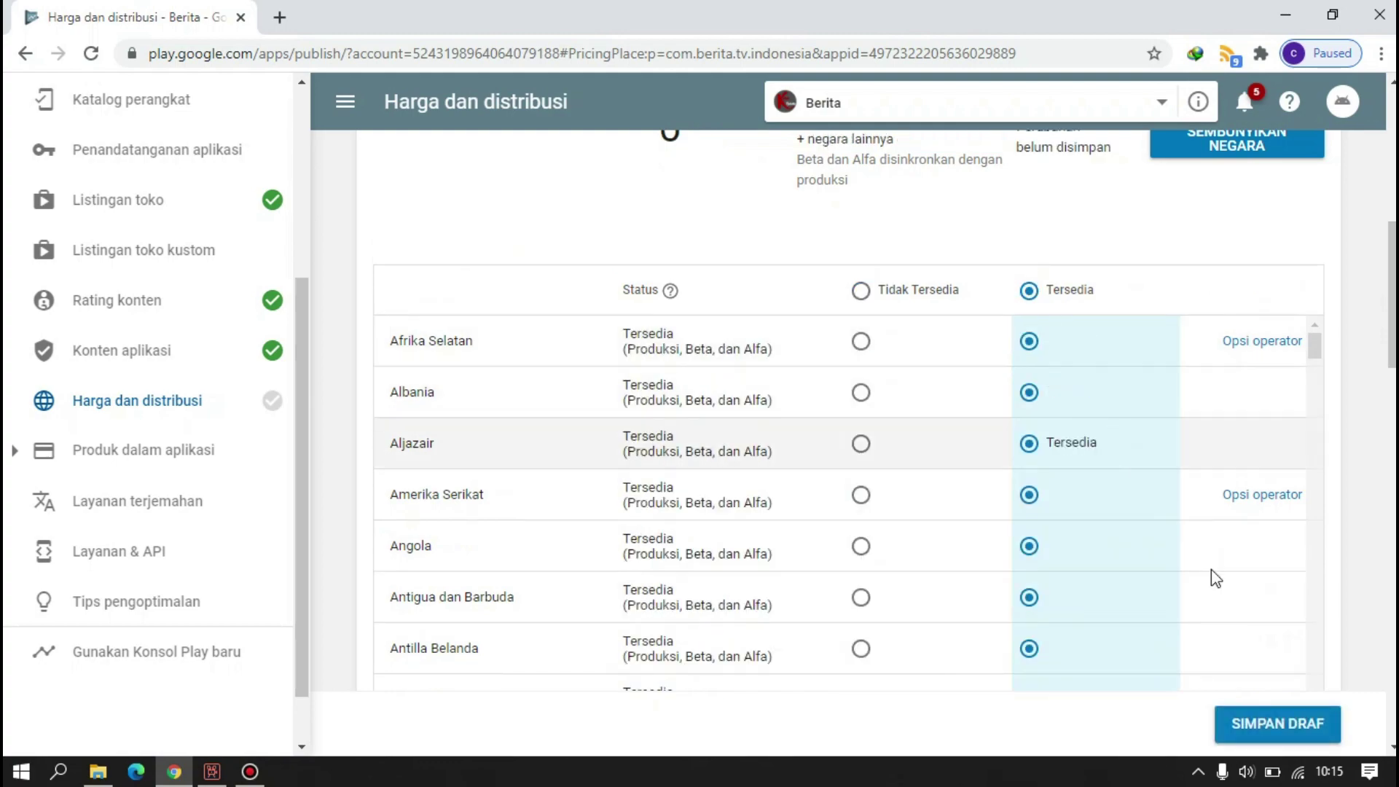
scroll(1284, 674, down, 8)
scroll(1301, 631, down, 15)
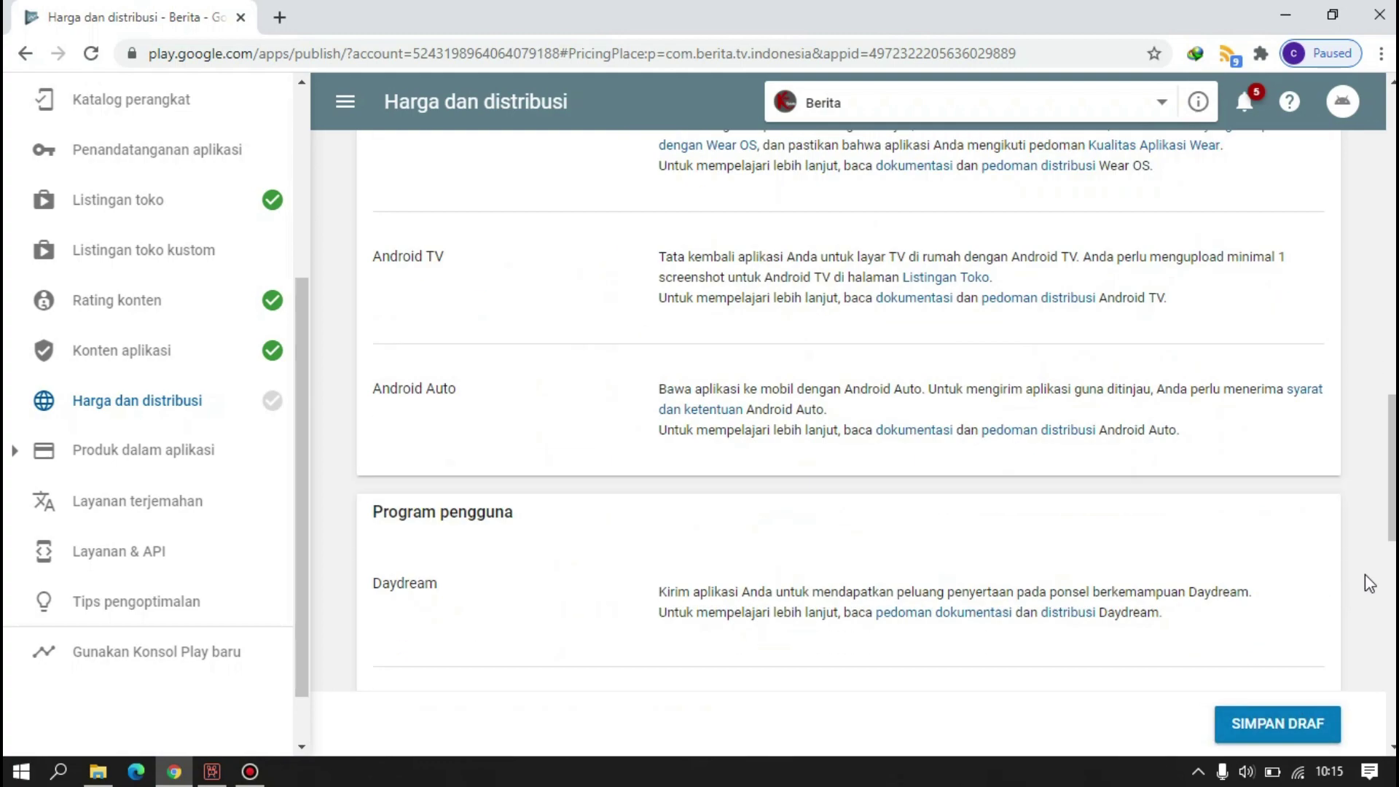
scroll(1367, 580, up, 8)
scroll(1369, 577, up, 8)
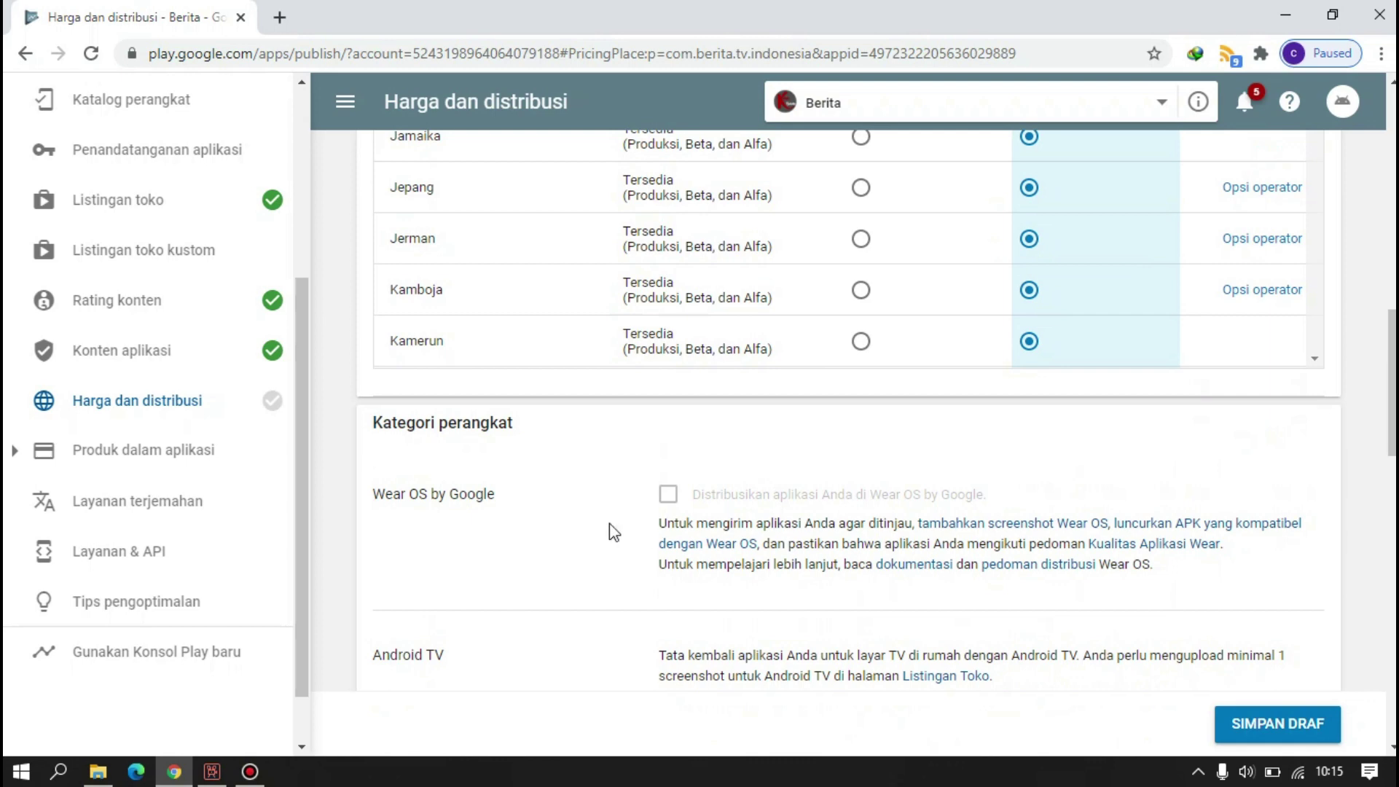
scroll(609, 523, down, 6)
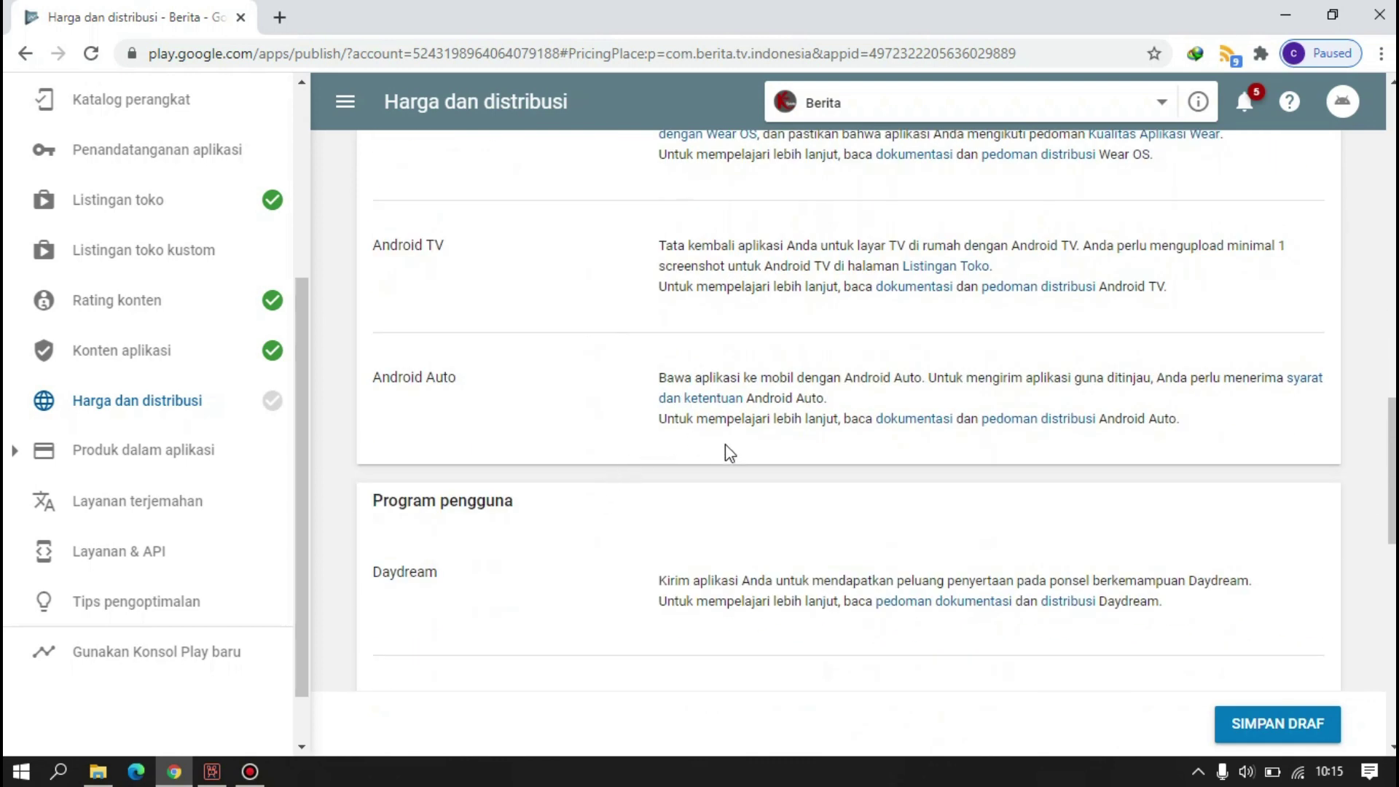
scroll(726, 446, down, 3)
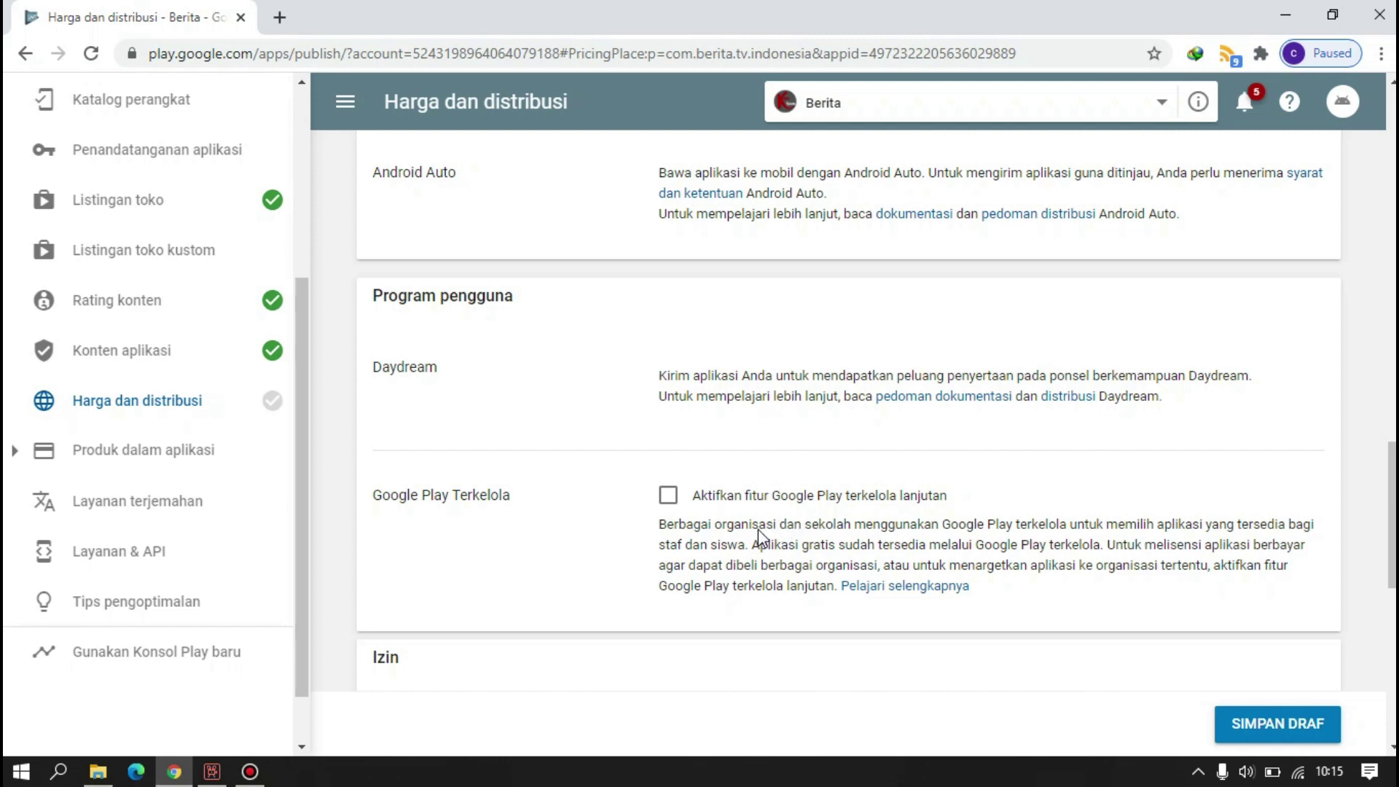
scroll(758, 536, down, 4)
scroll(575, 541, down, 1)
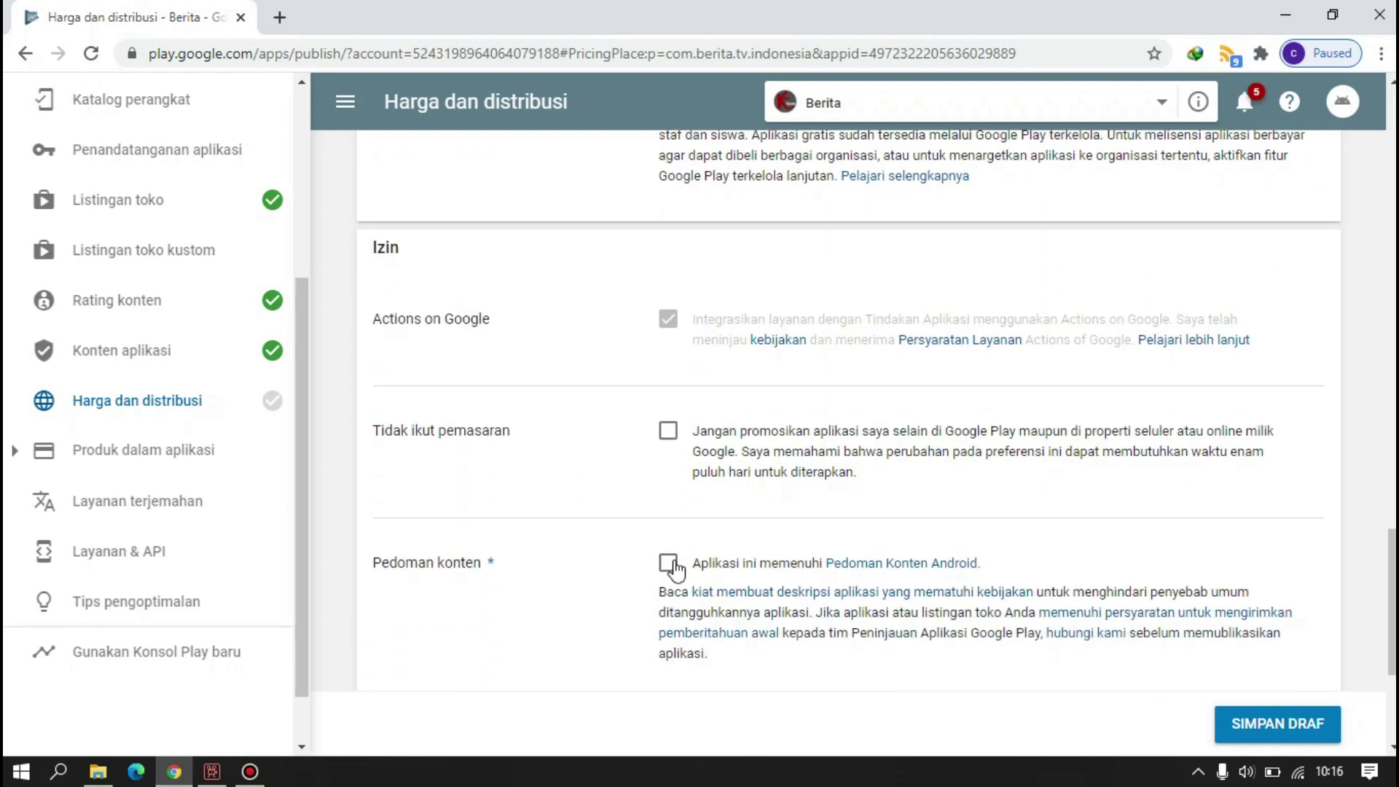
- Try saving the pricing and distribution draft
scroll(538, 447, up, 2)
scroll(537, 447, down, 5)
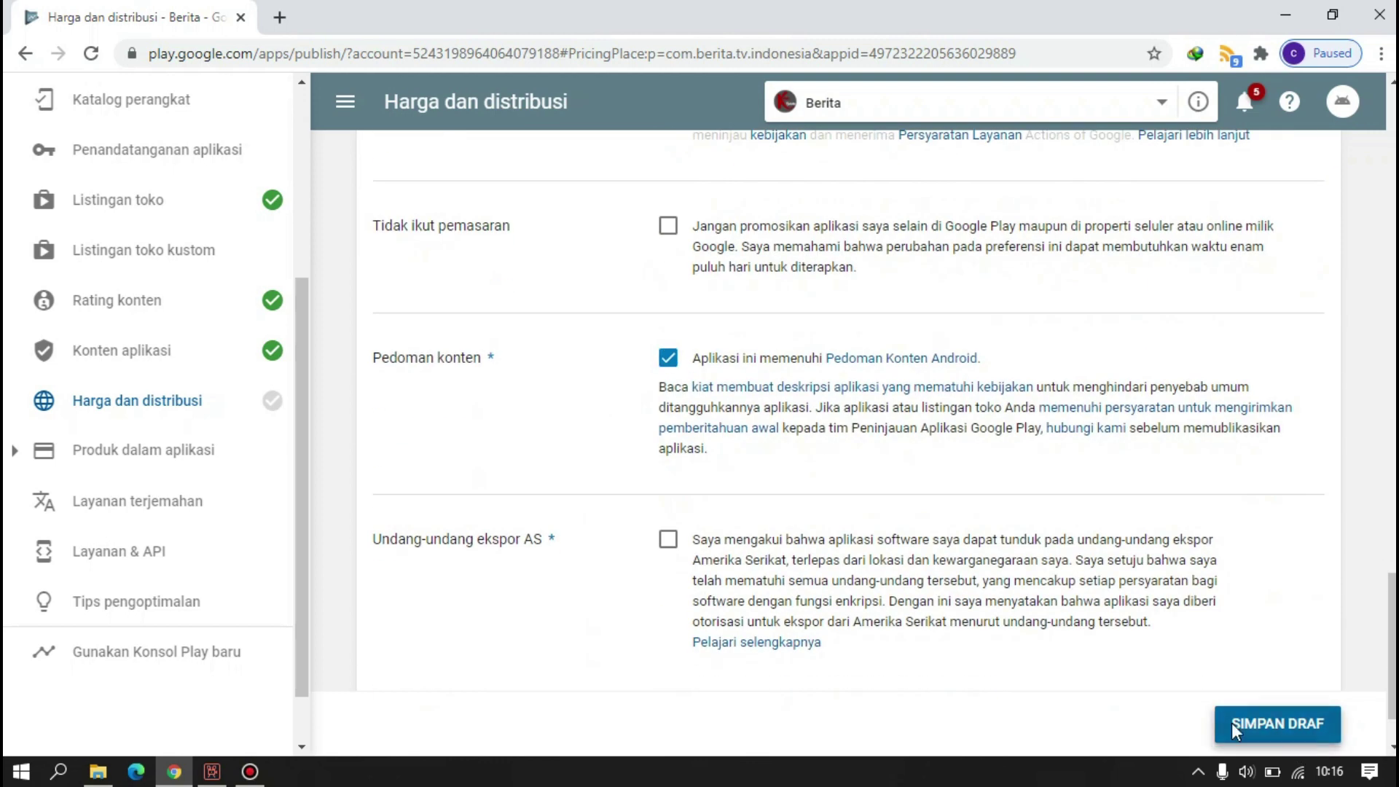
click(1278, 724)
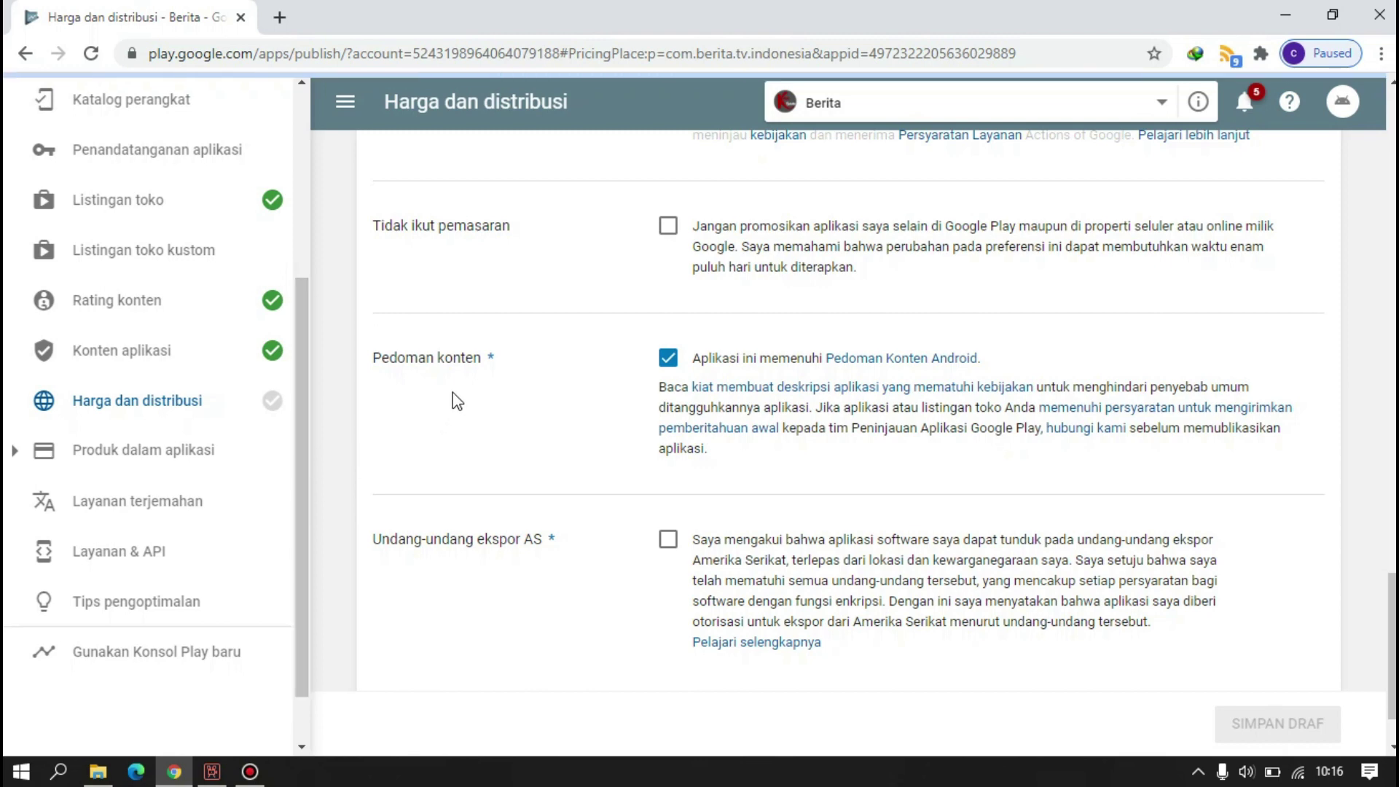
- Tick the Undang-undang ekspor AS declaration and save the Harga dan distribusi draft
scroll(467, 393, up, 4)
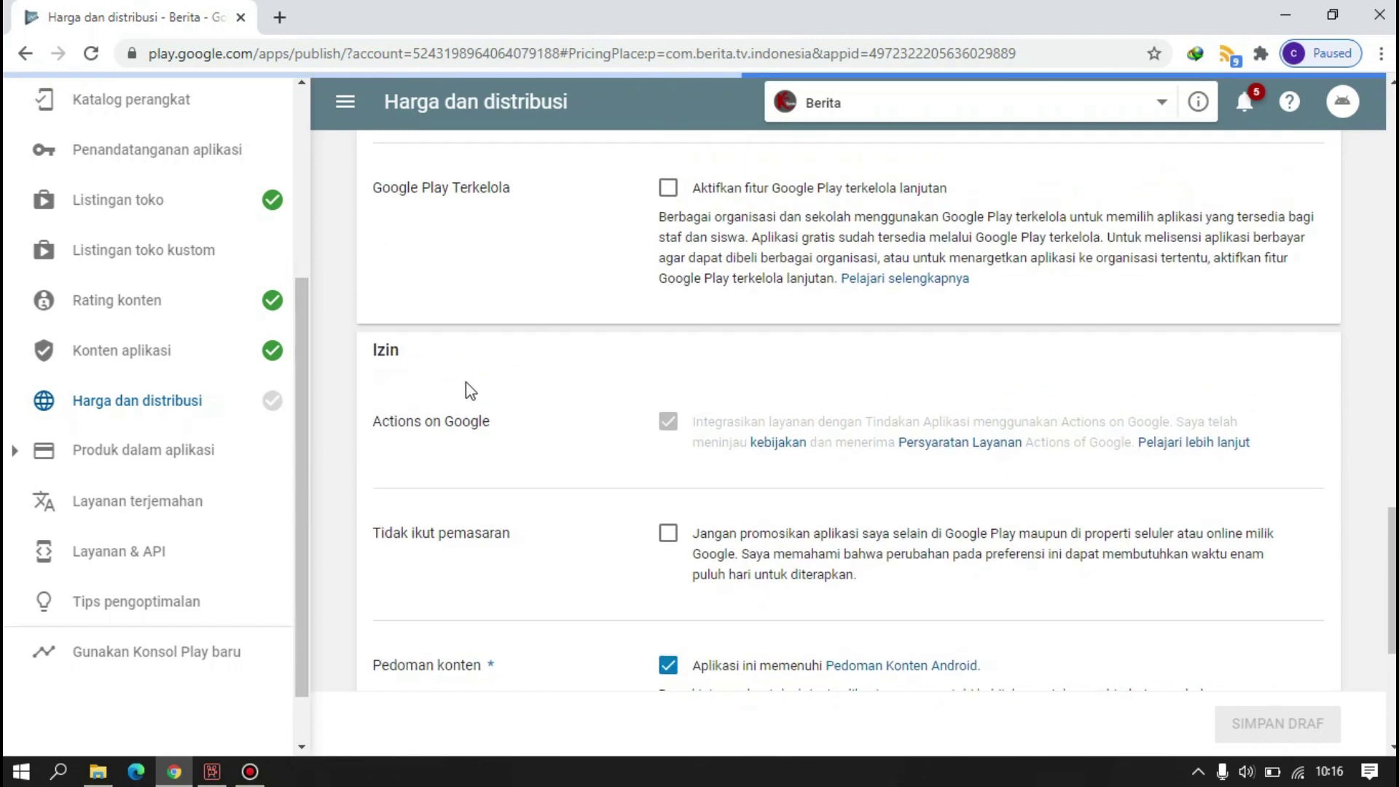
scroll(468, 388, up, 12)
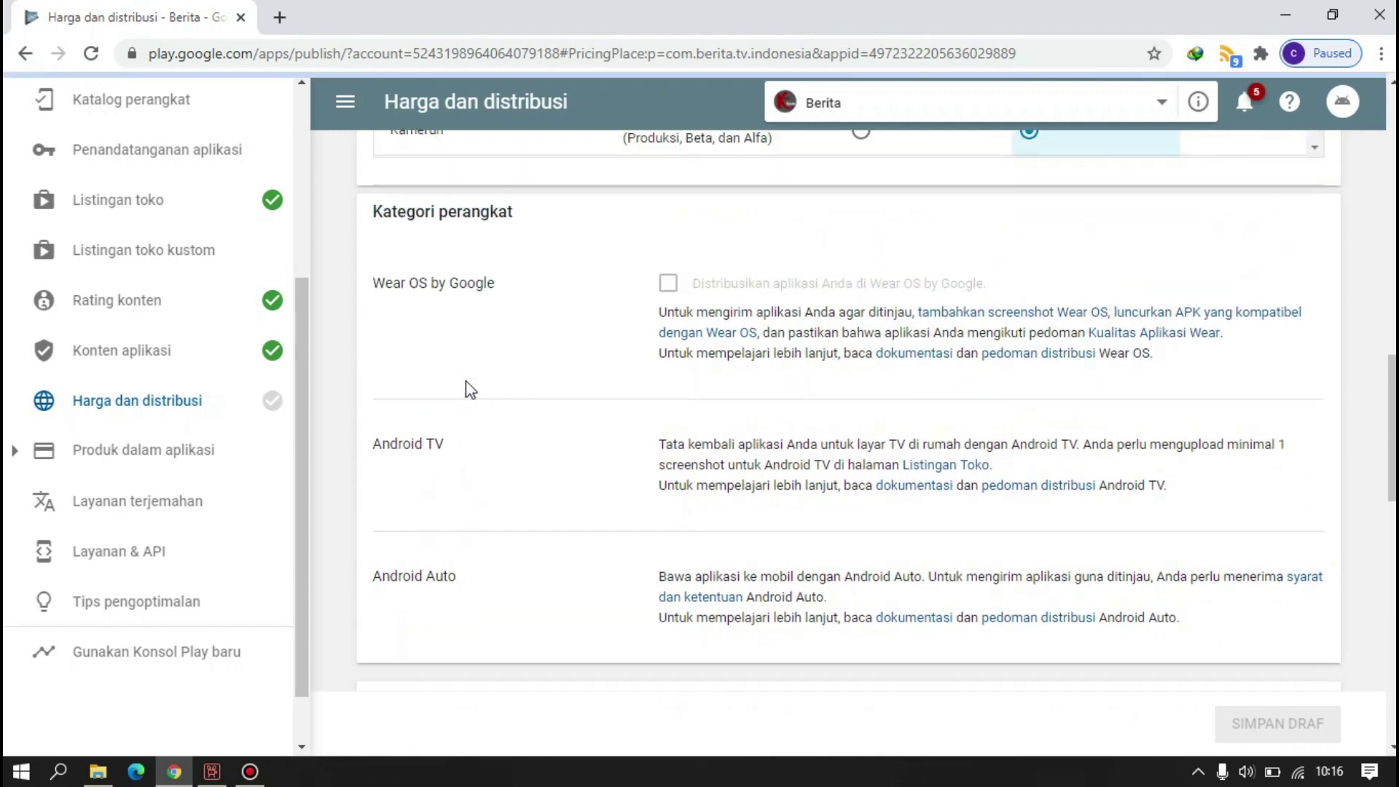
scroll(466, 381, up, 7)
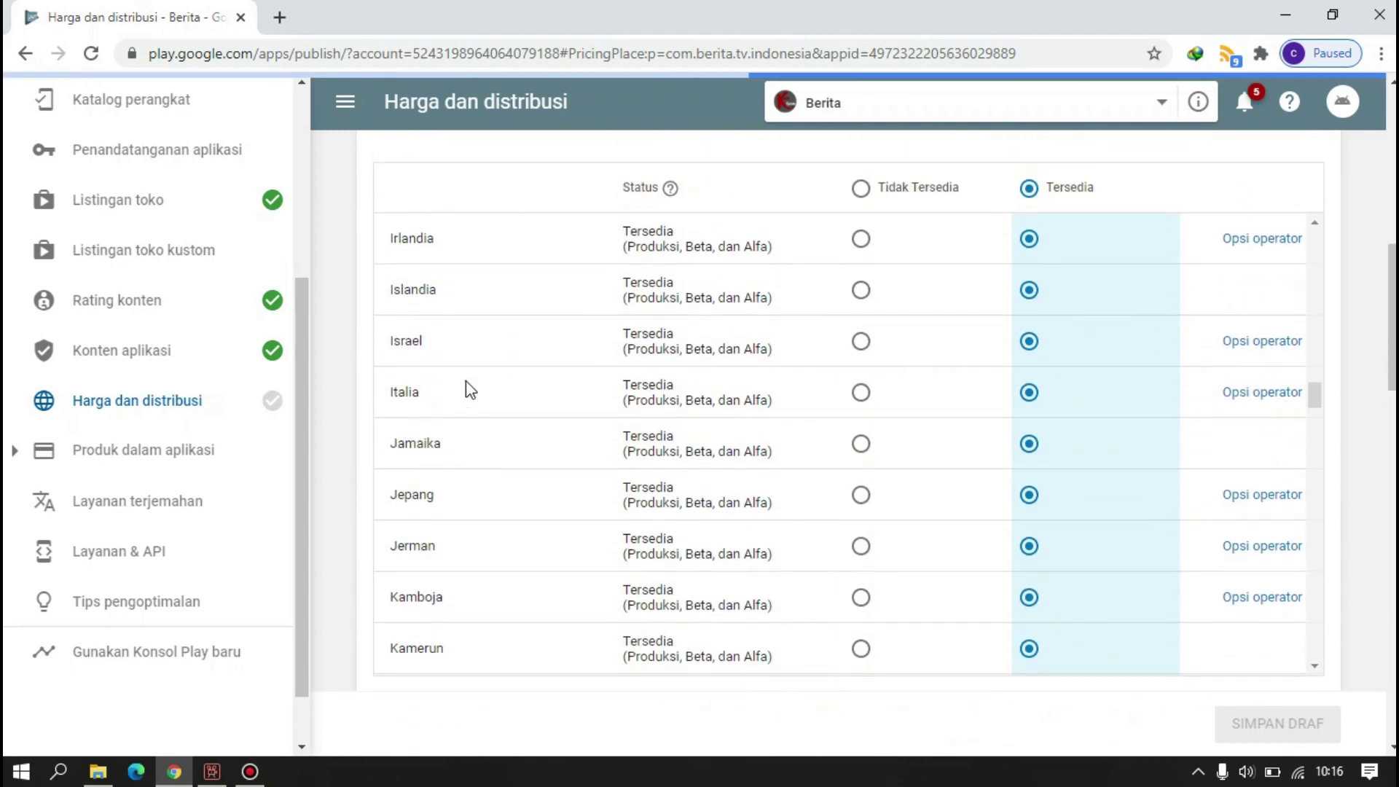
scroll(466, 387, down, 20)
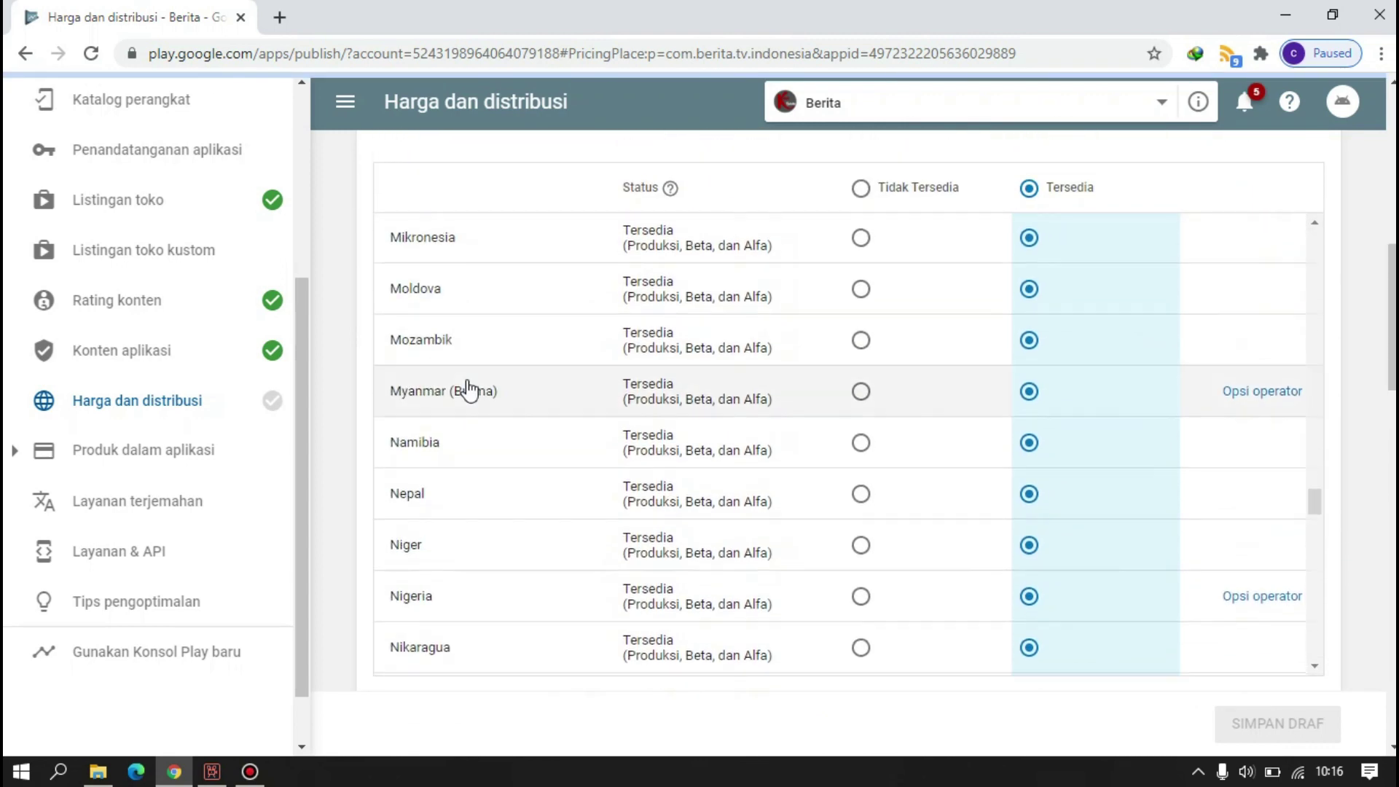
scroll(471, 390, down, 20)
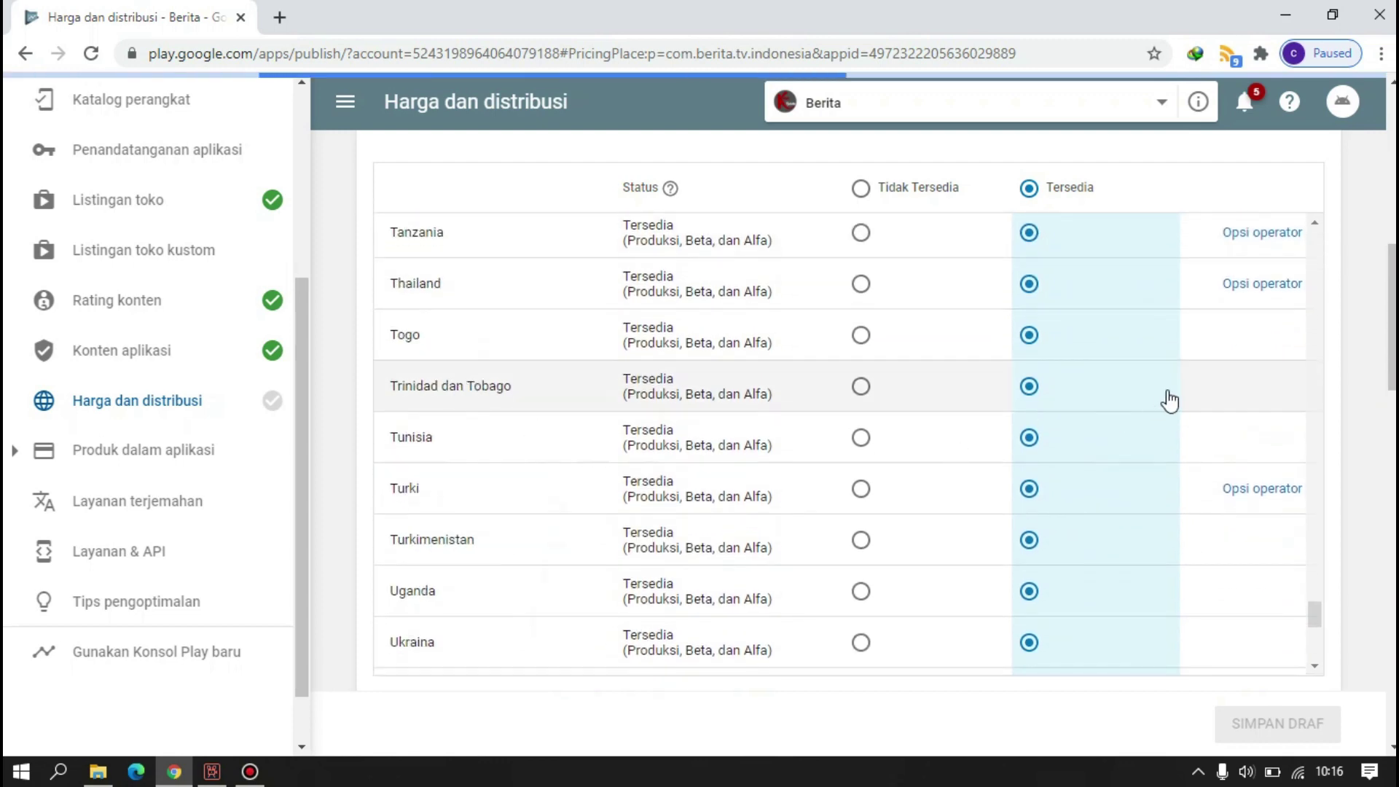
scroll(1081, 384, down, 7)
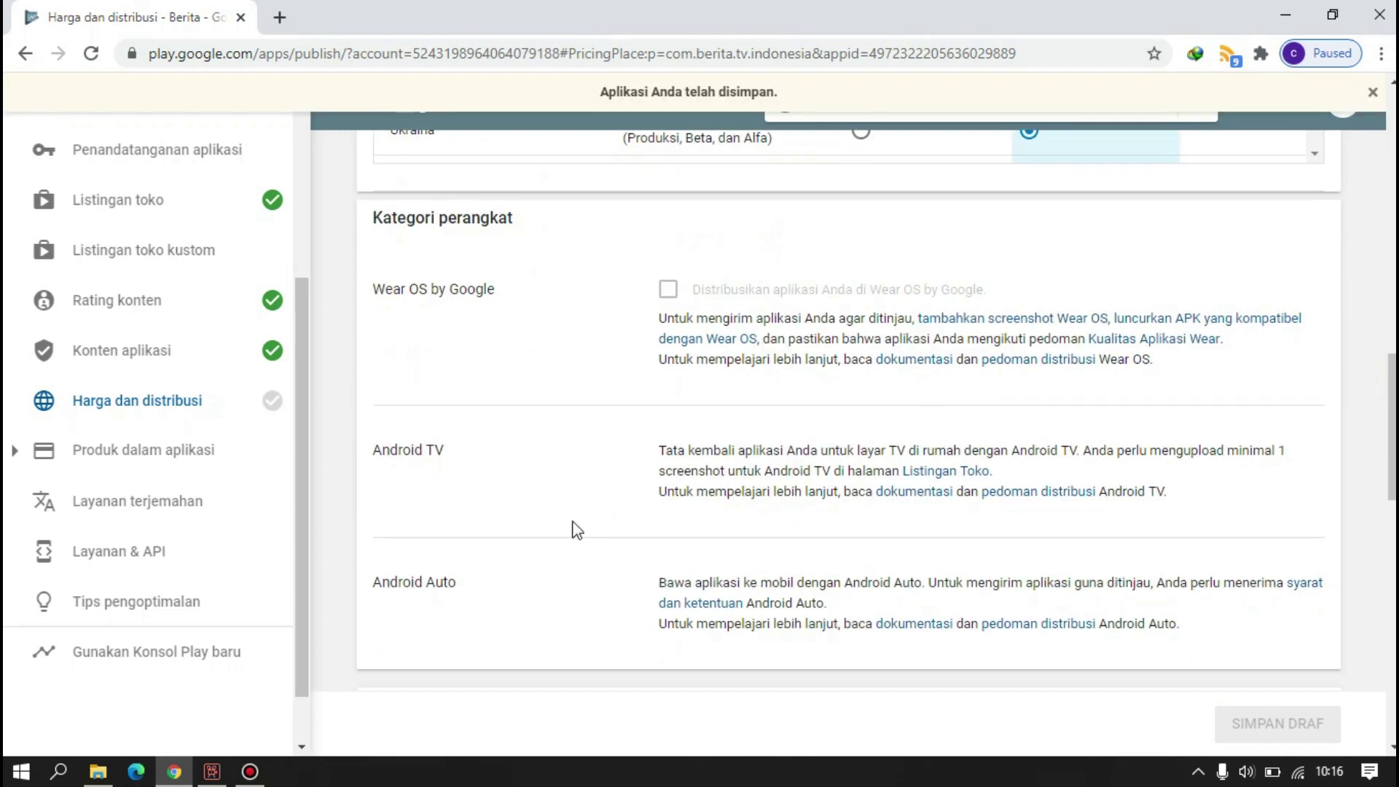
scroll(561, 554, down, 9)
scroll(500, 578, down, 7)
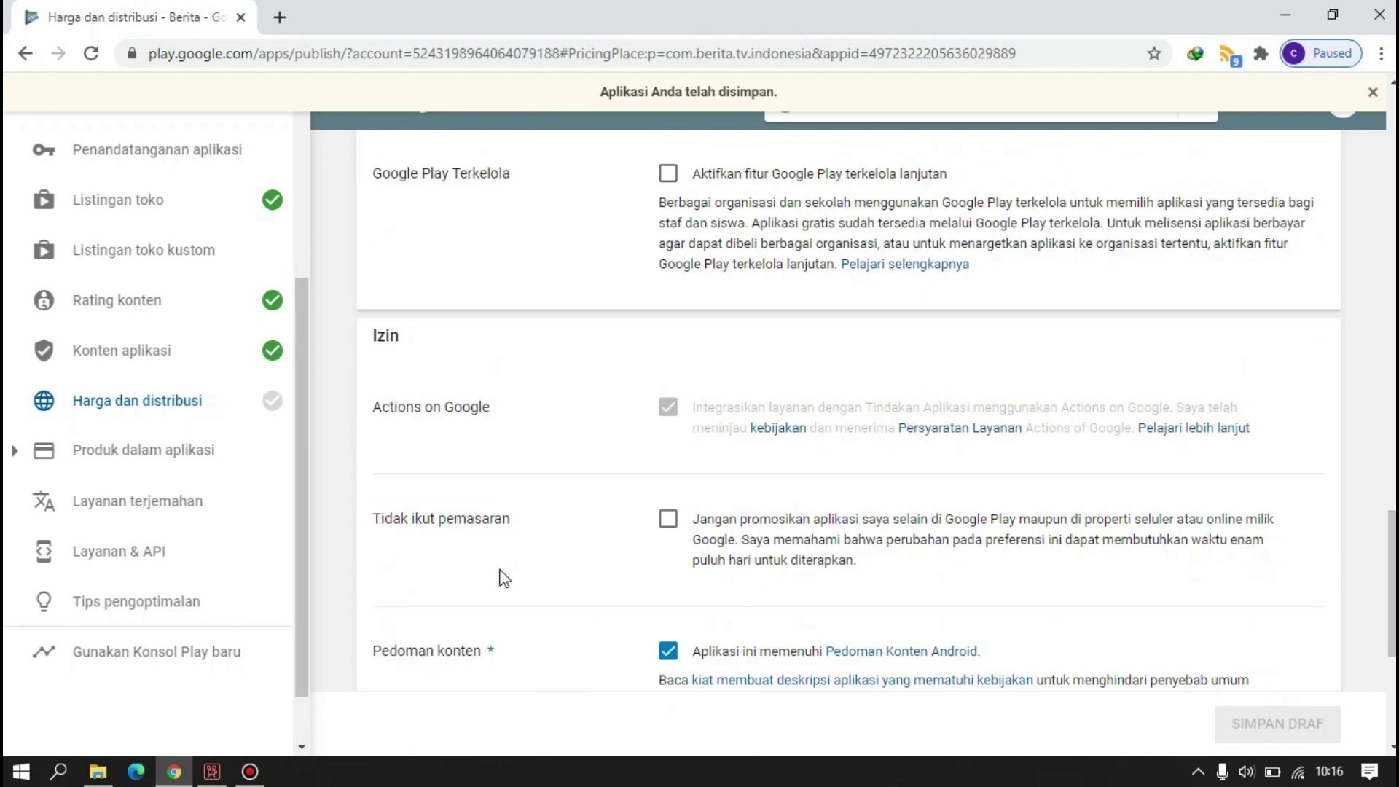
click(668, 455)
click(1283, 714)
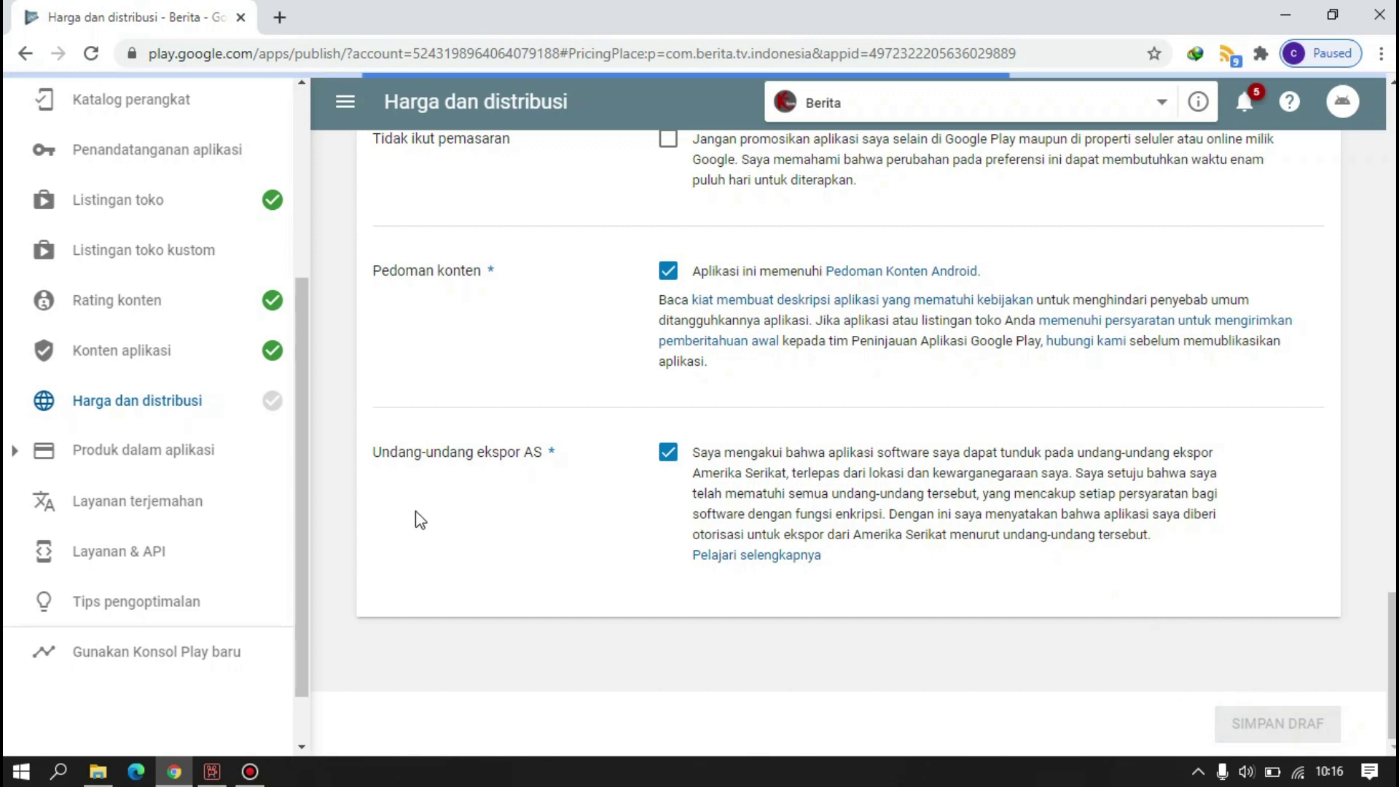
scroll(268, 303, up, 4)
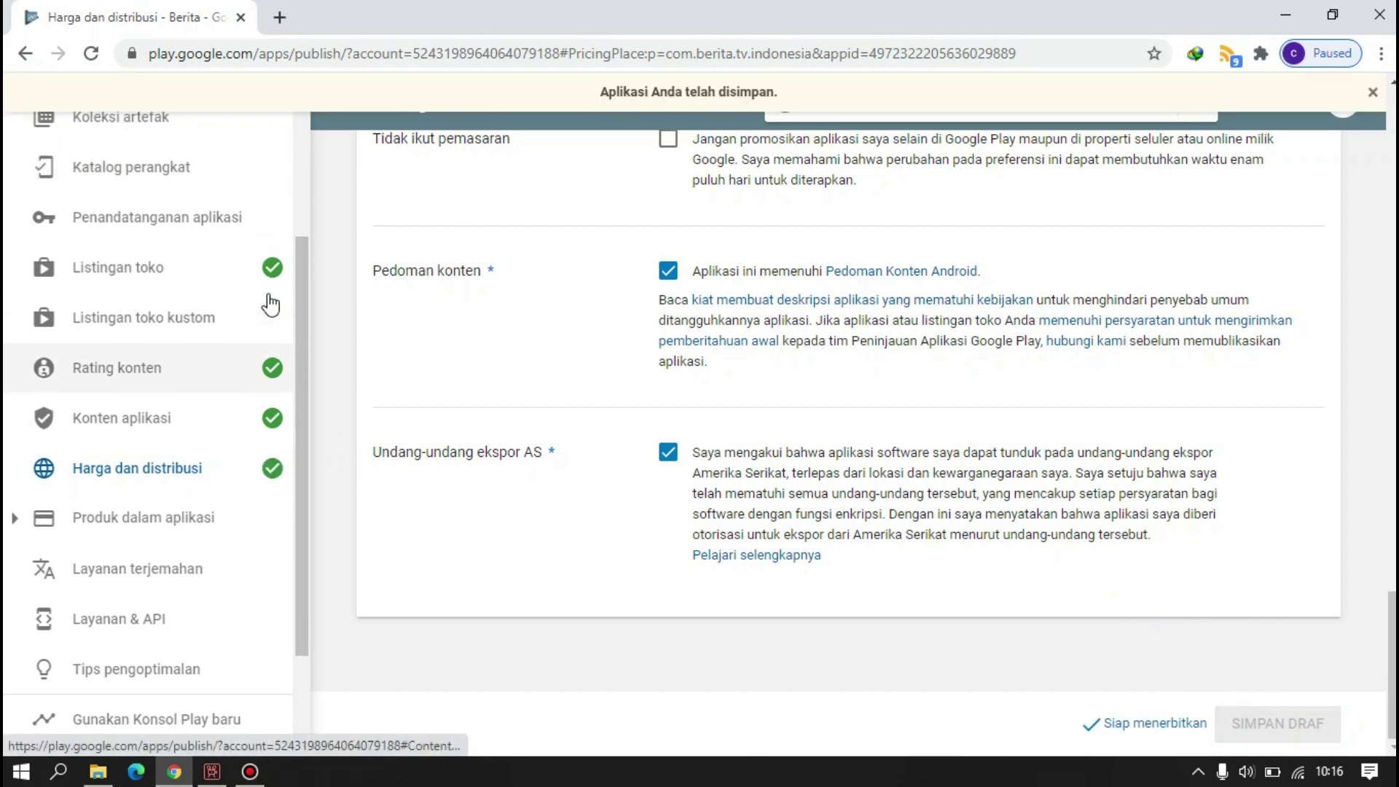
- On the Rilis aplikasi page, edit the pending production track release
click(205, 260)
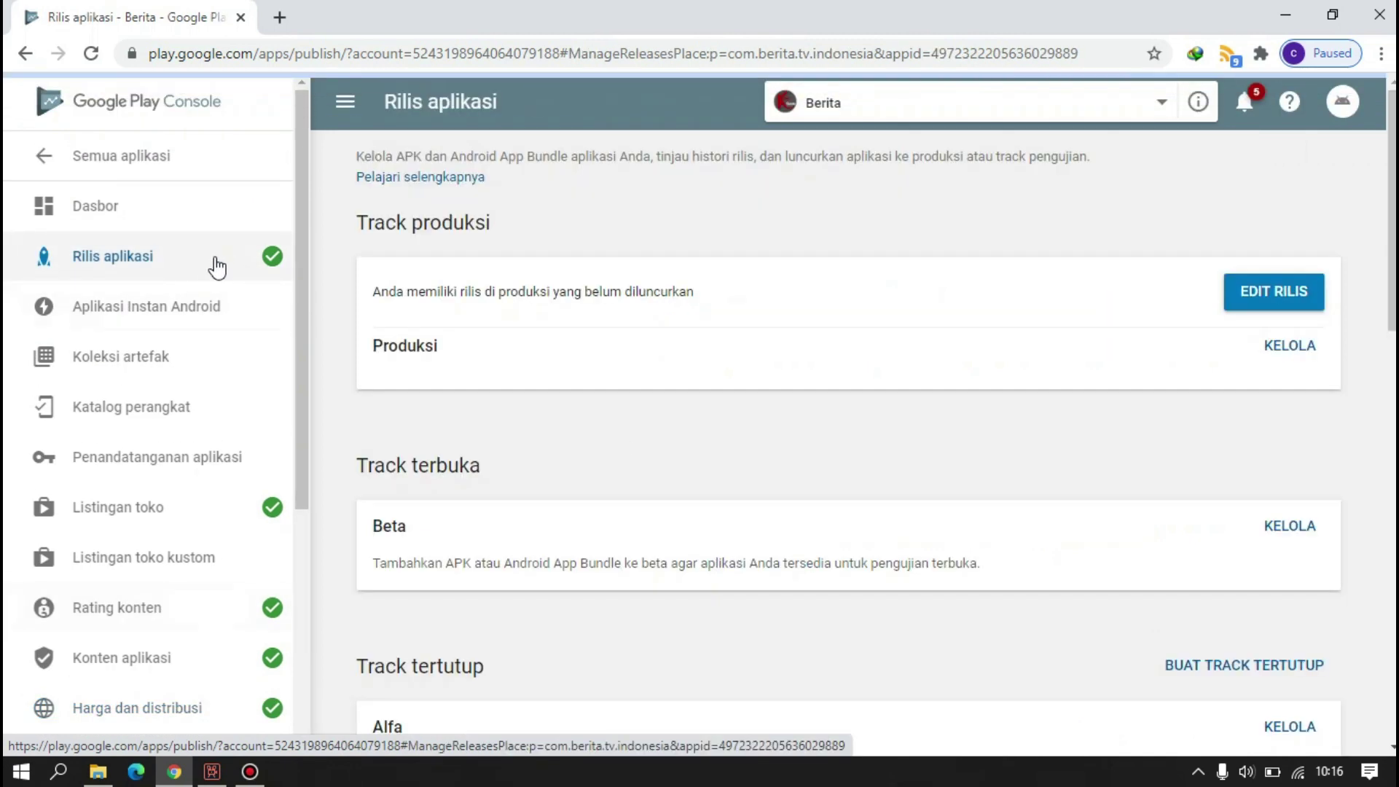
scroll(1149, 624, down, 10)
scroll(1157, 623, up, 10)
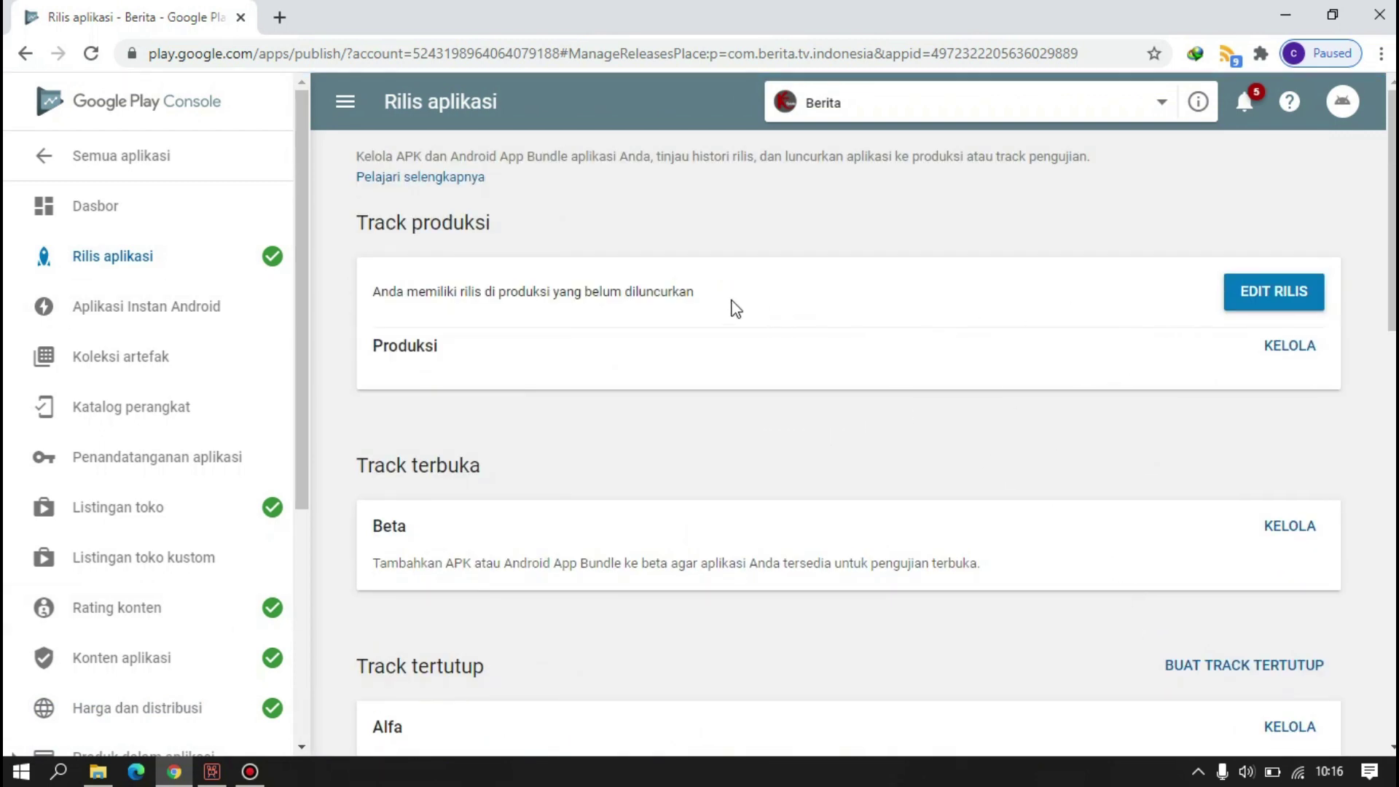
click(1243, 299)
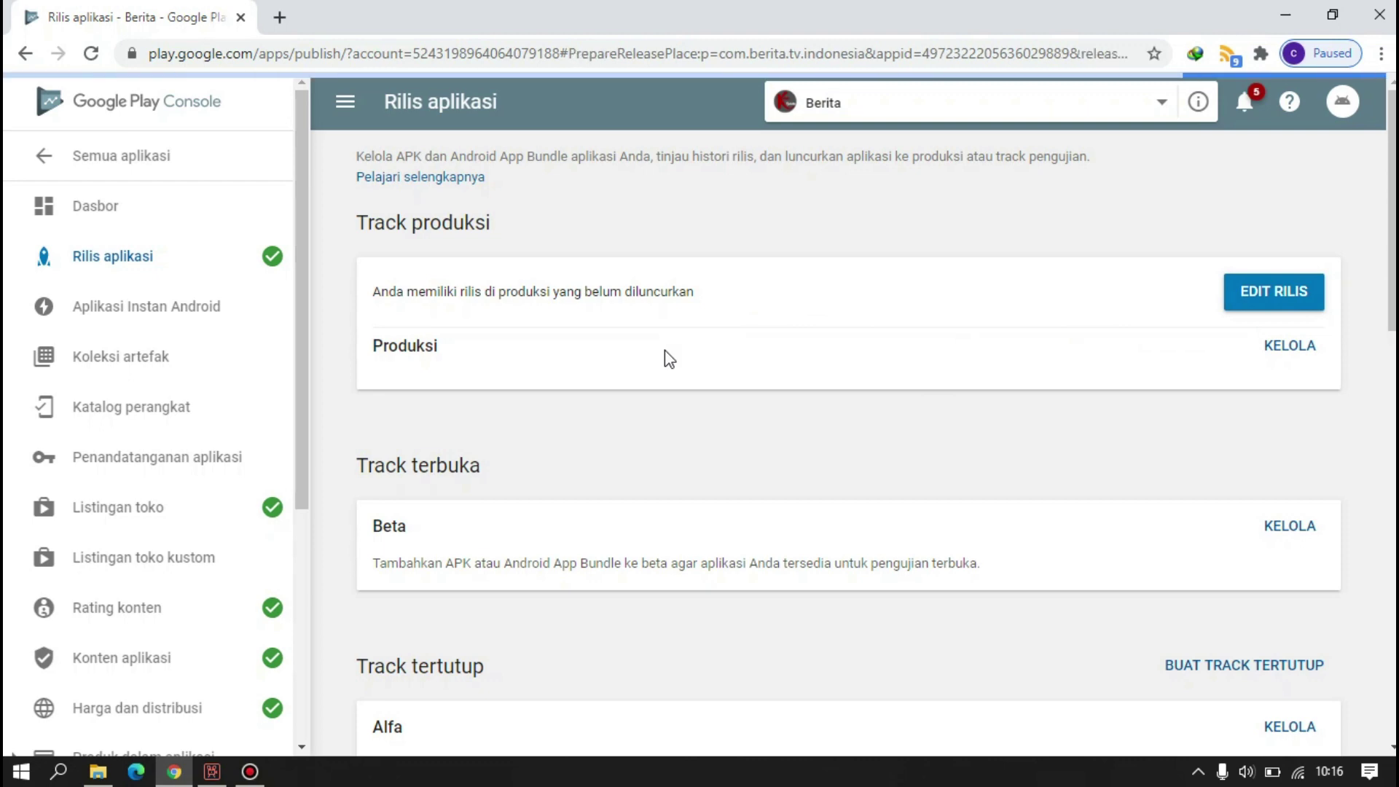
- Review release 1 and start its rollout to production
scroll(1037, 475, down, 15)
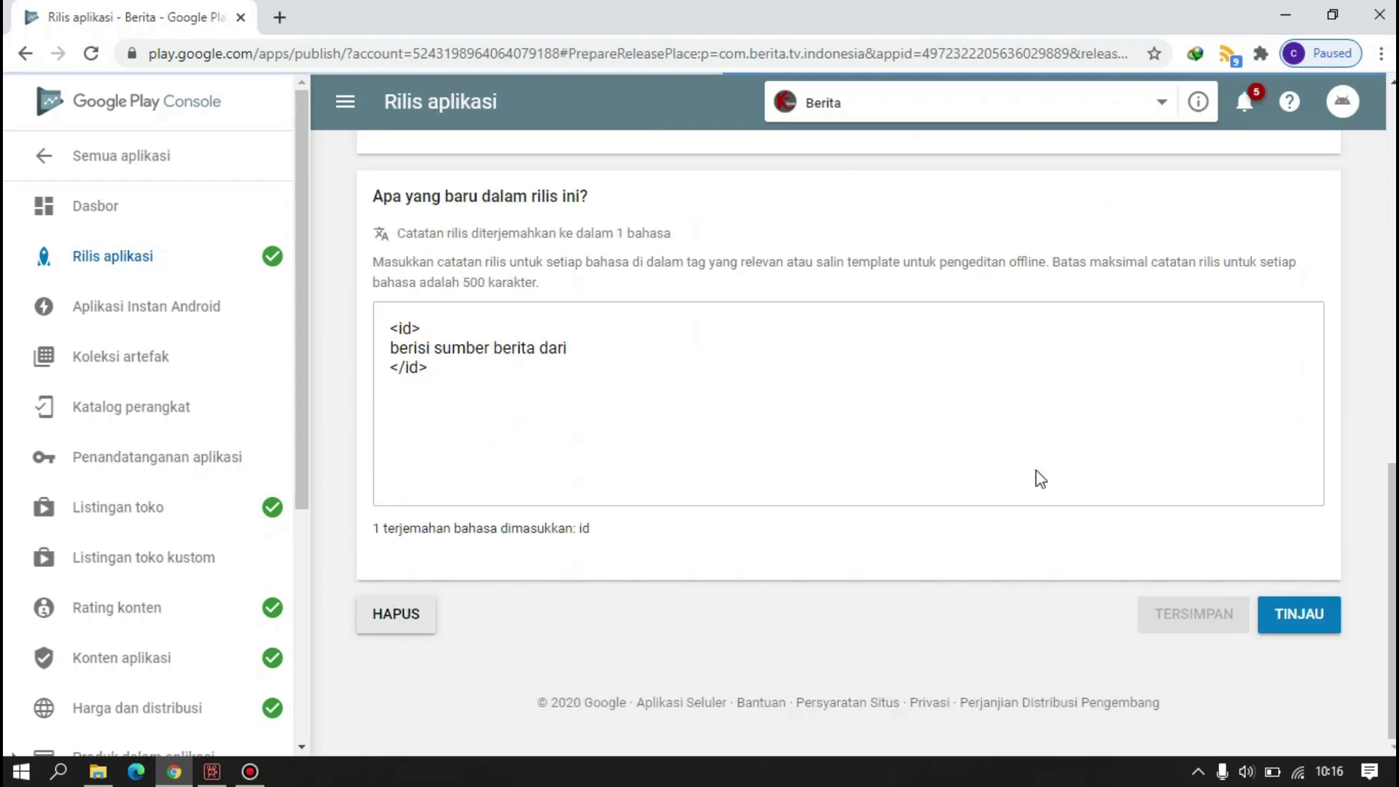
click(1300, 618)
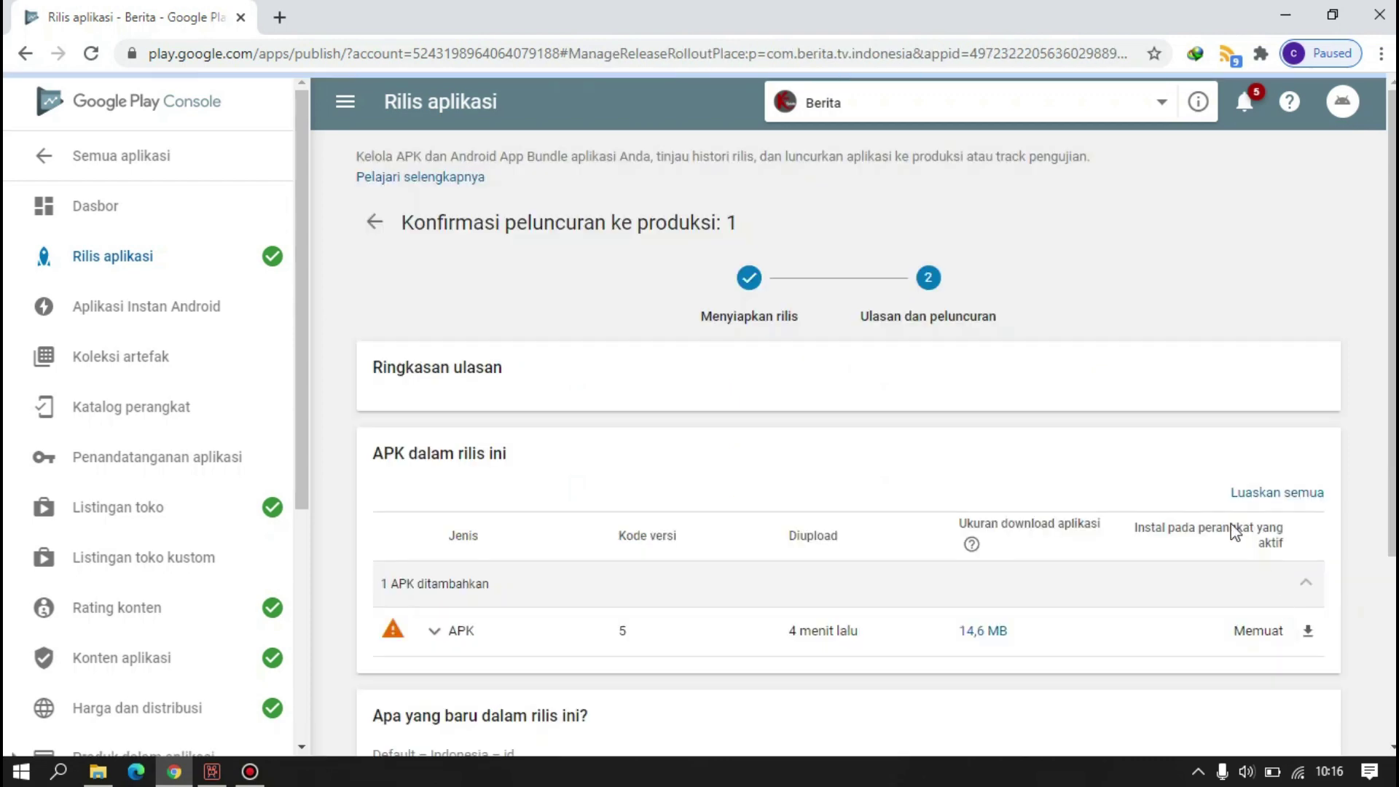
scroll(987, 558, down, 4)
scroll(986, 561, up, 3)
scroll(987, 561, down, 3)
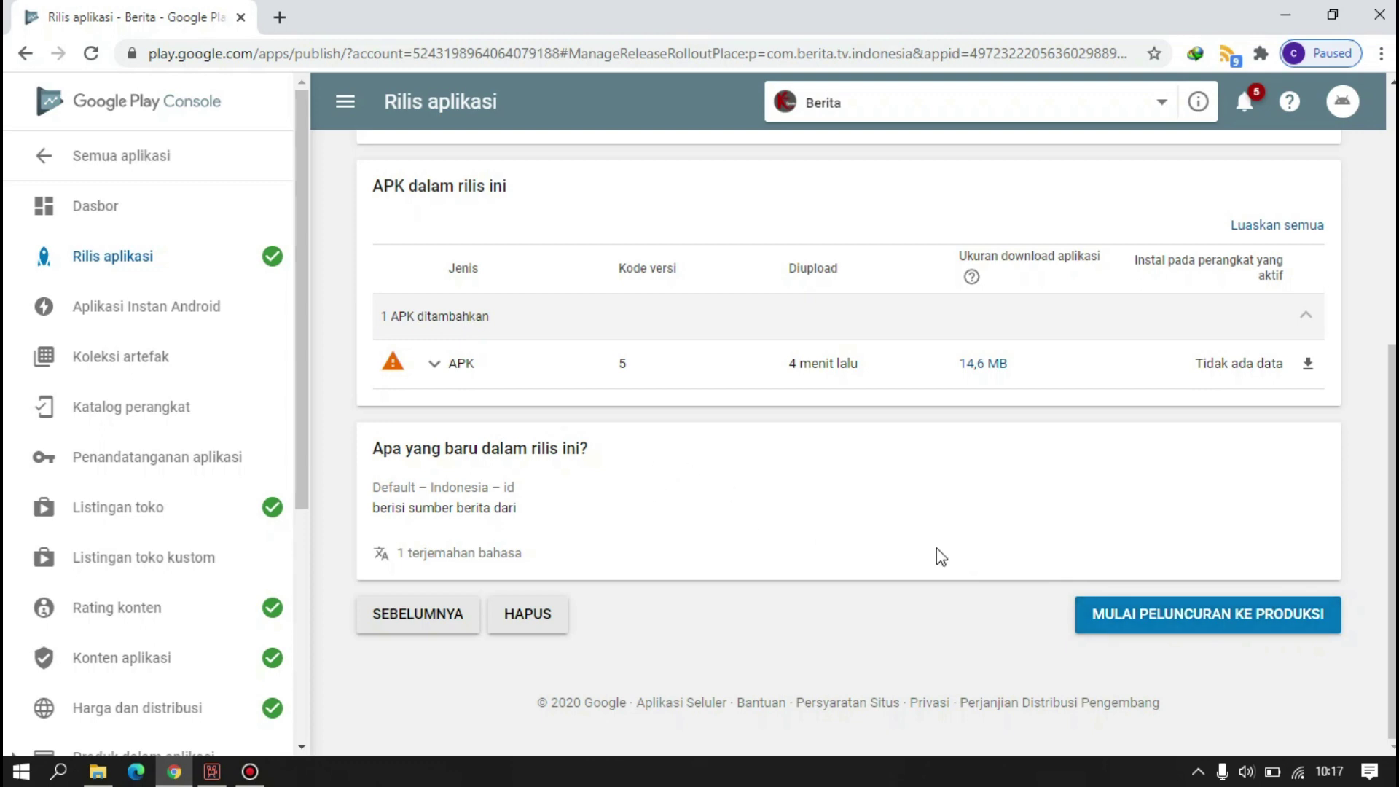
click(1176, 613)
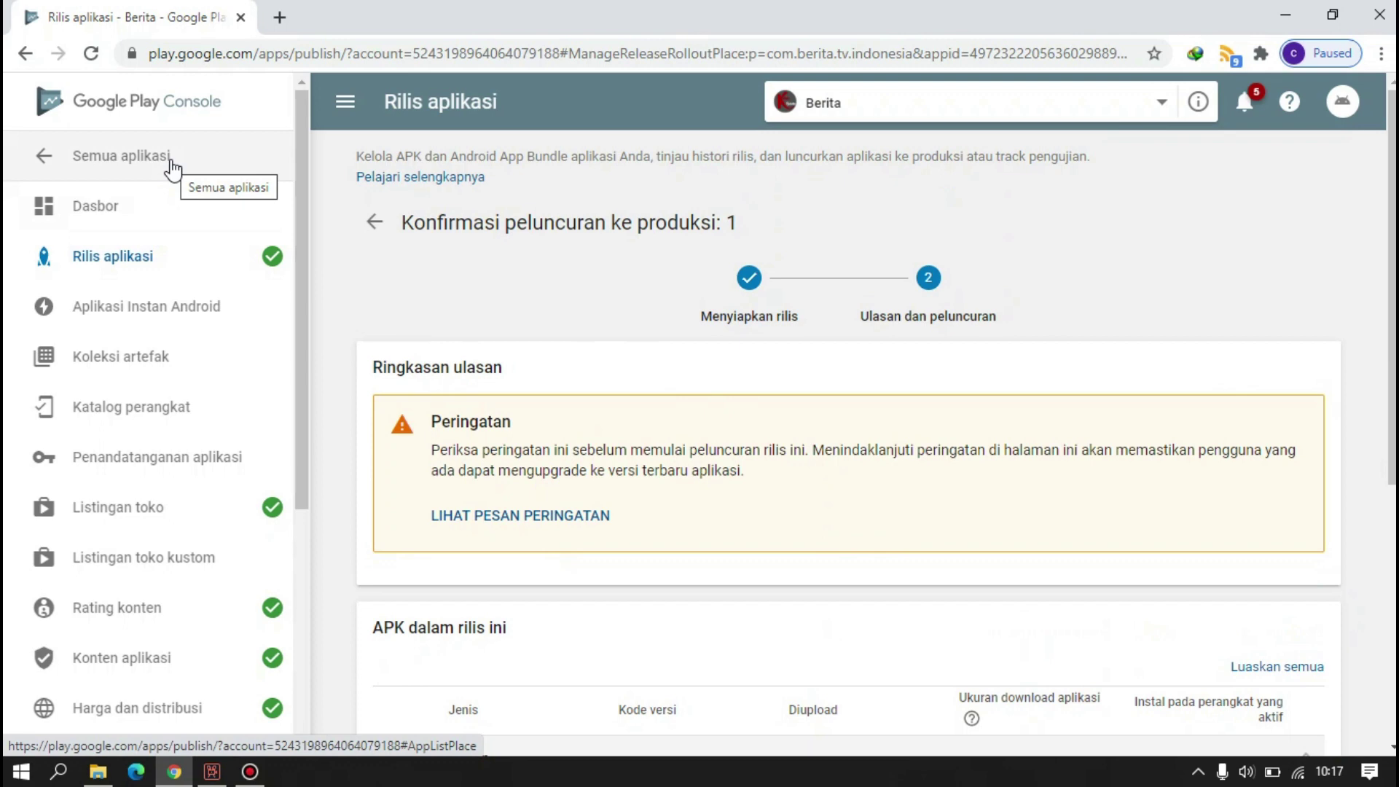
click(172, 169)
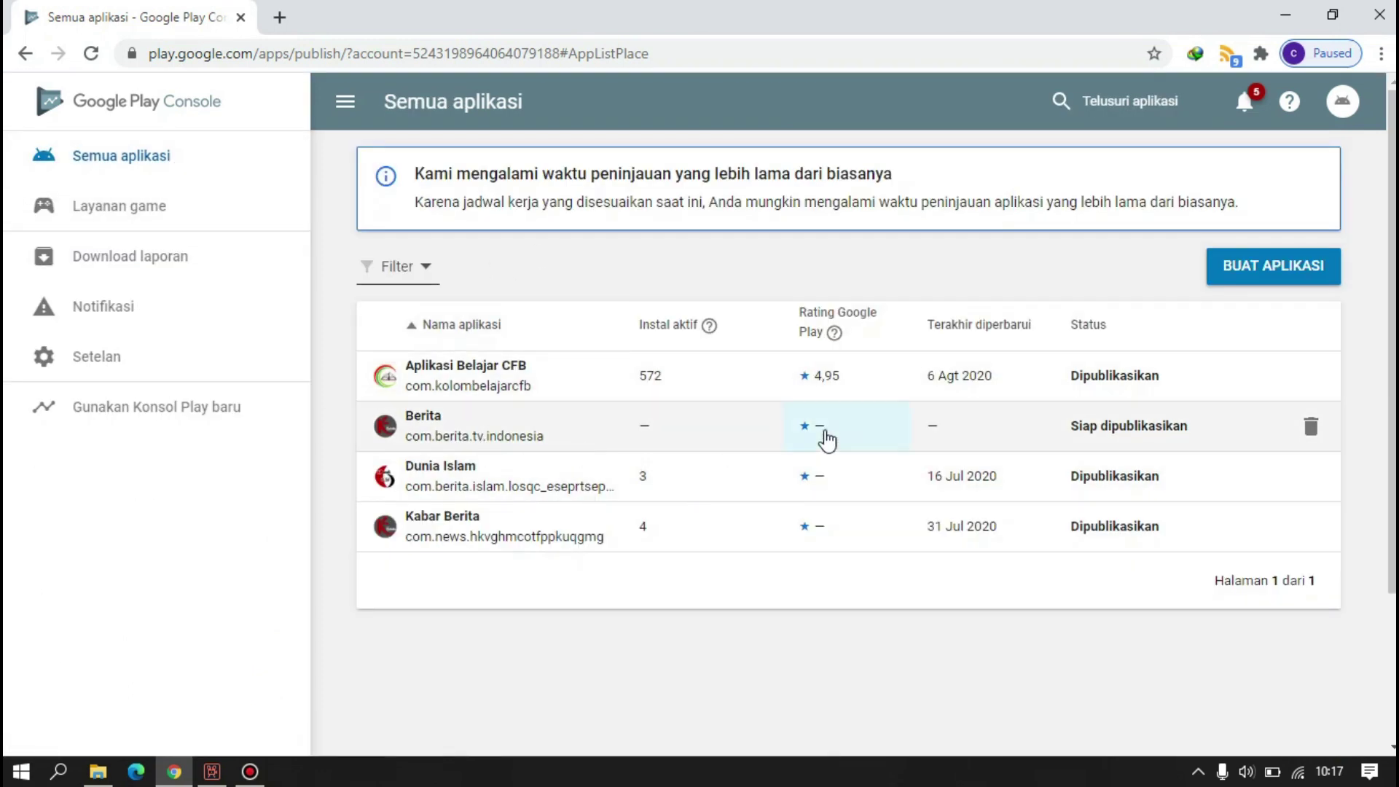
click(148, 167)
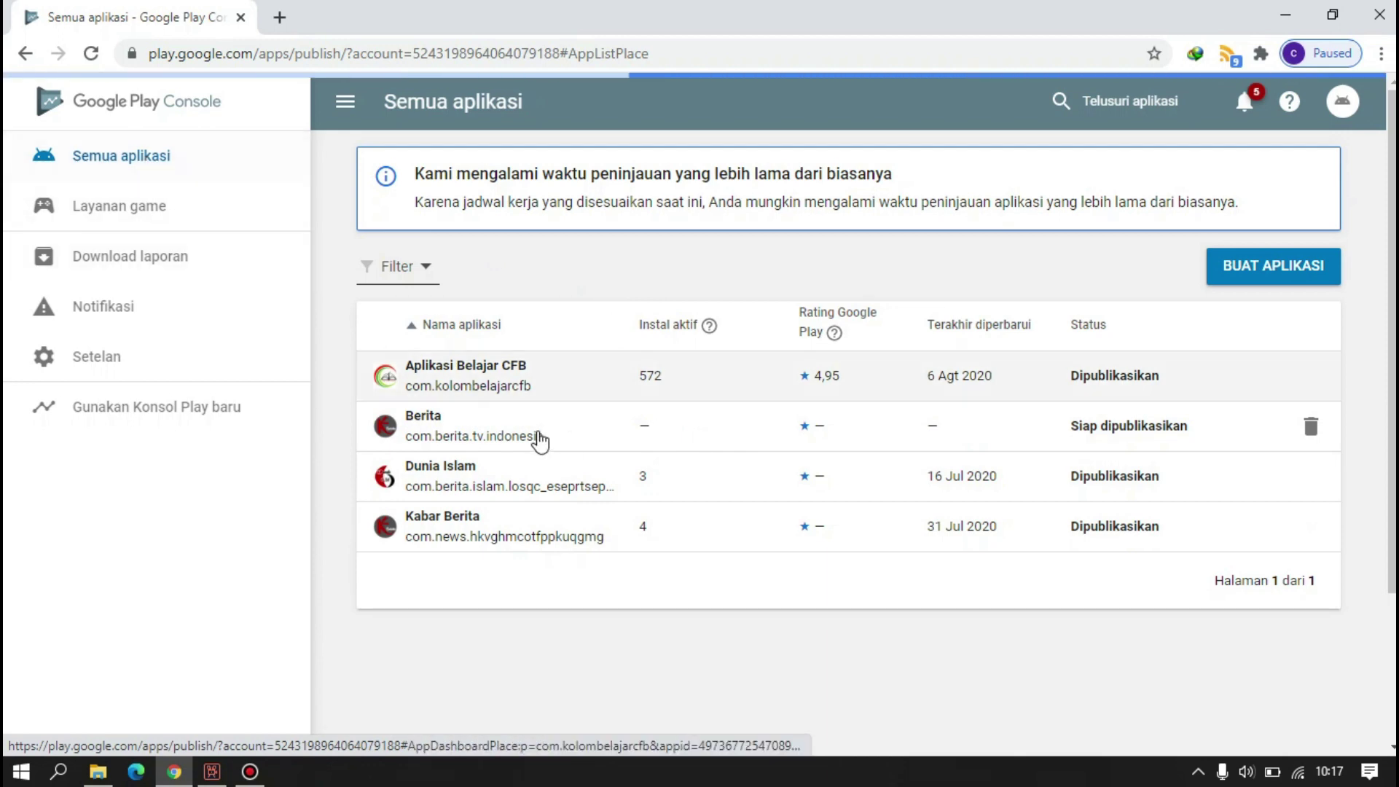
click(527, 433)
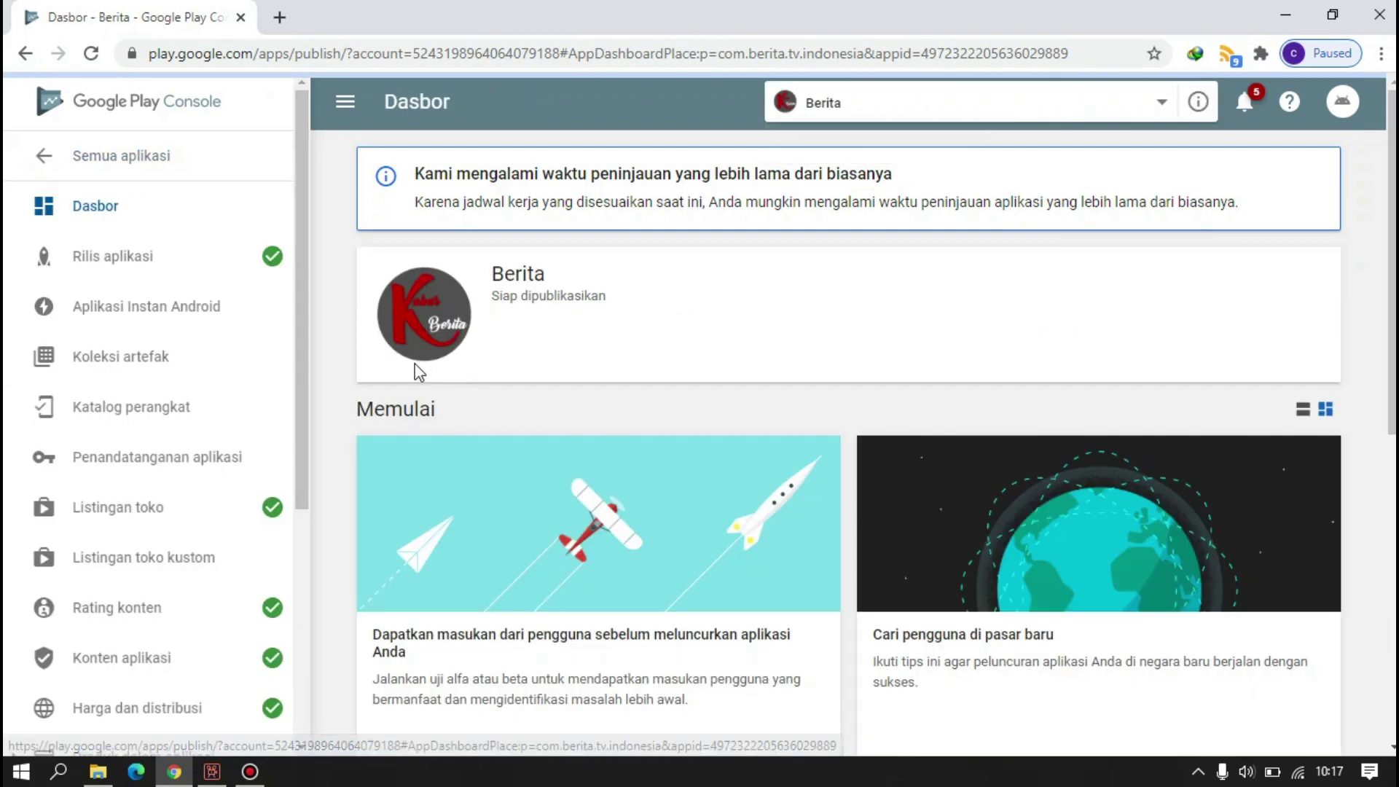
click(157, 264)
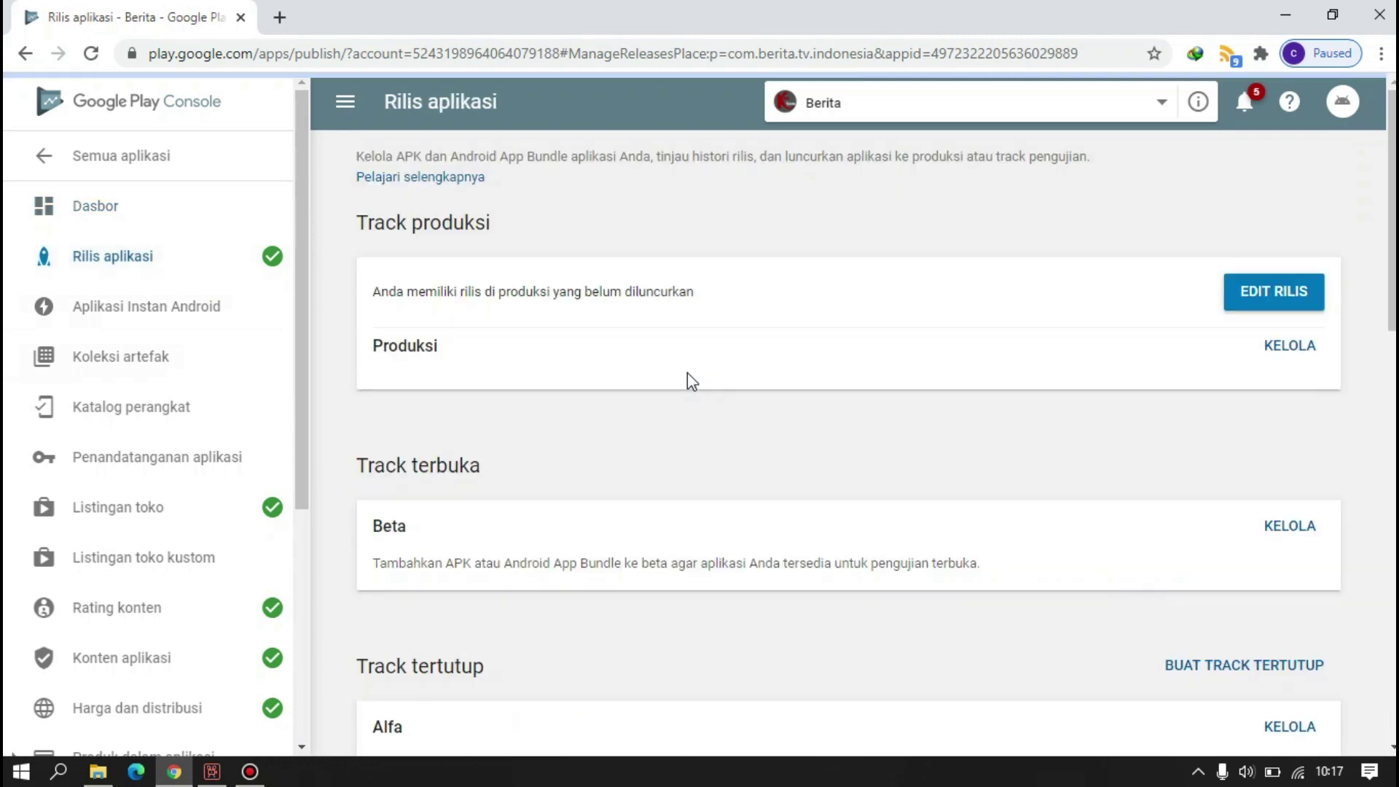
click(1276, 353)
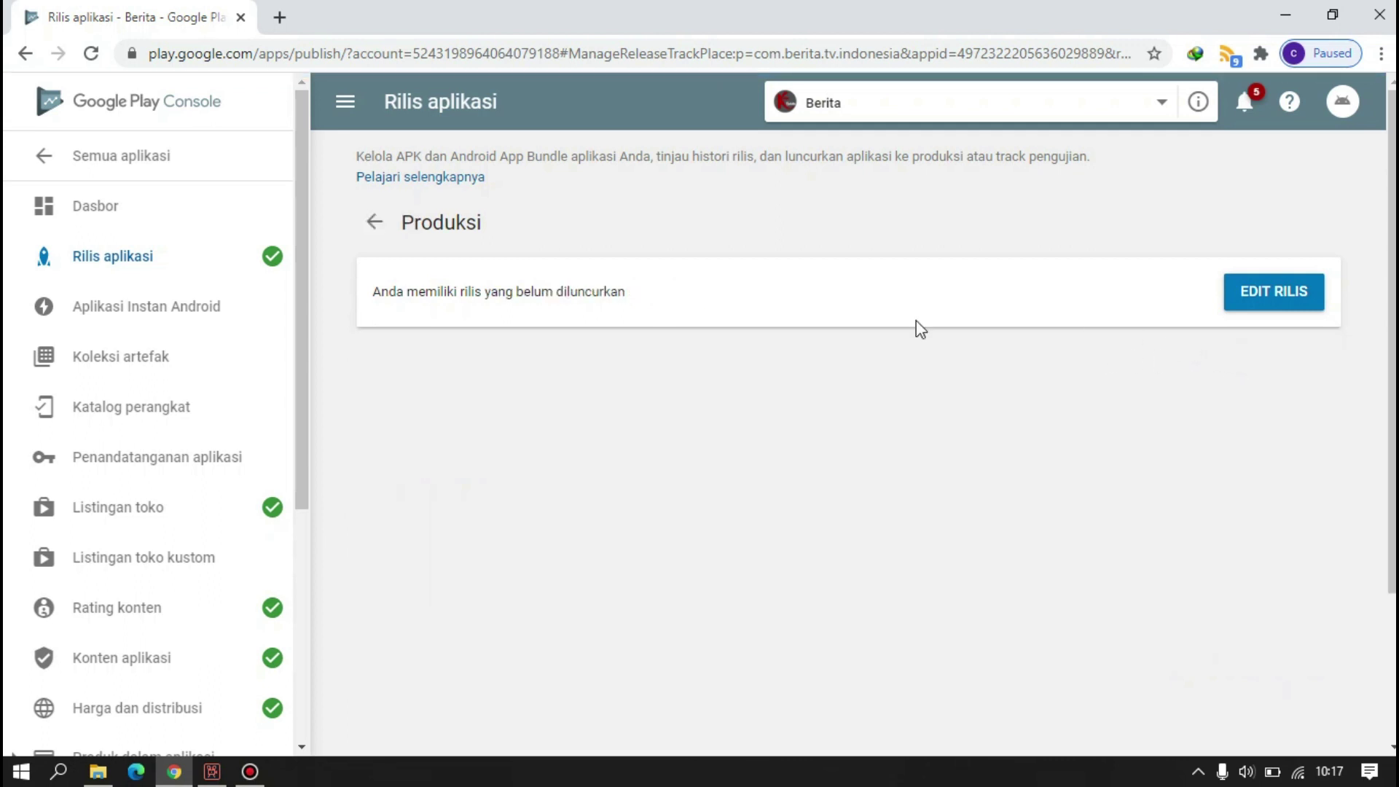
click(1270, 296)
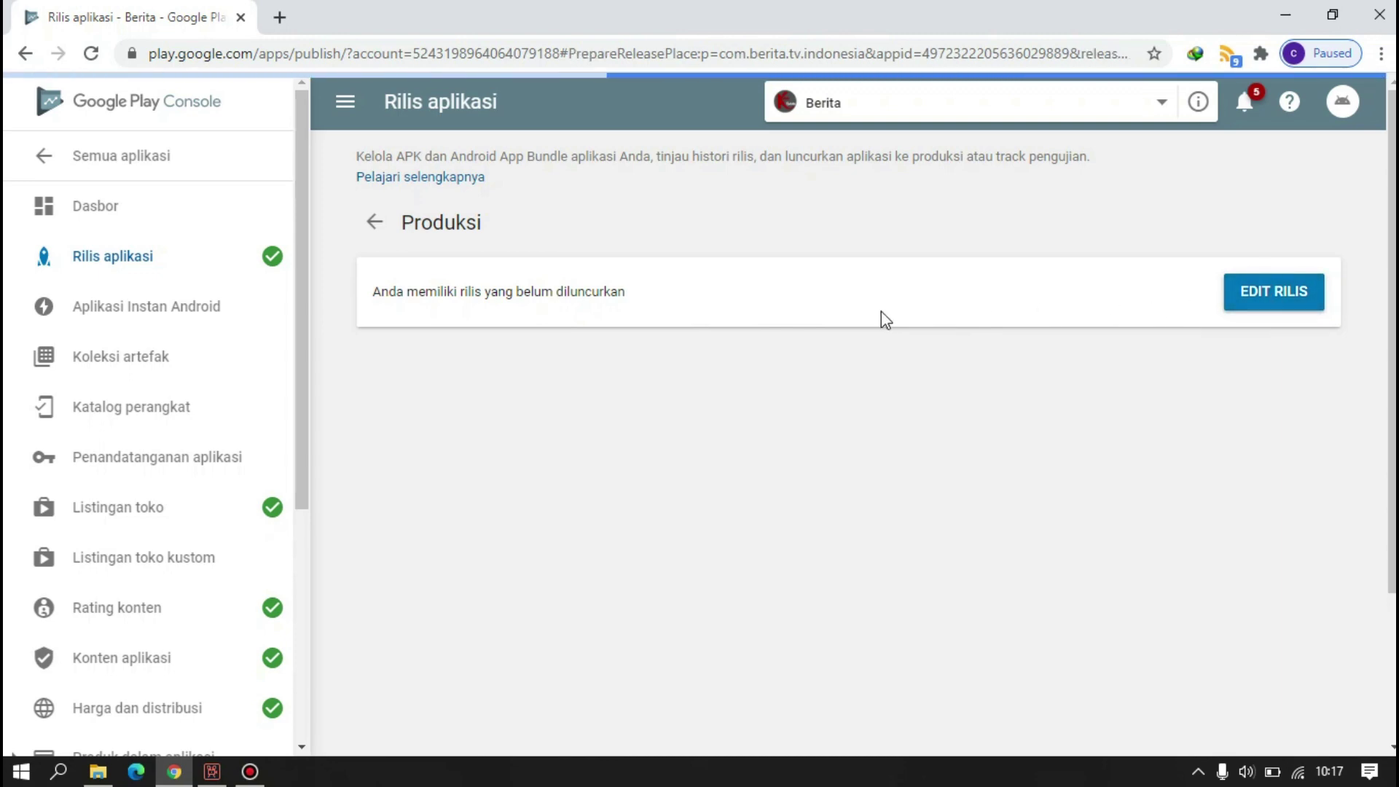
scroll(946, 340, down, 10)
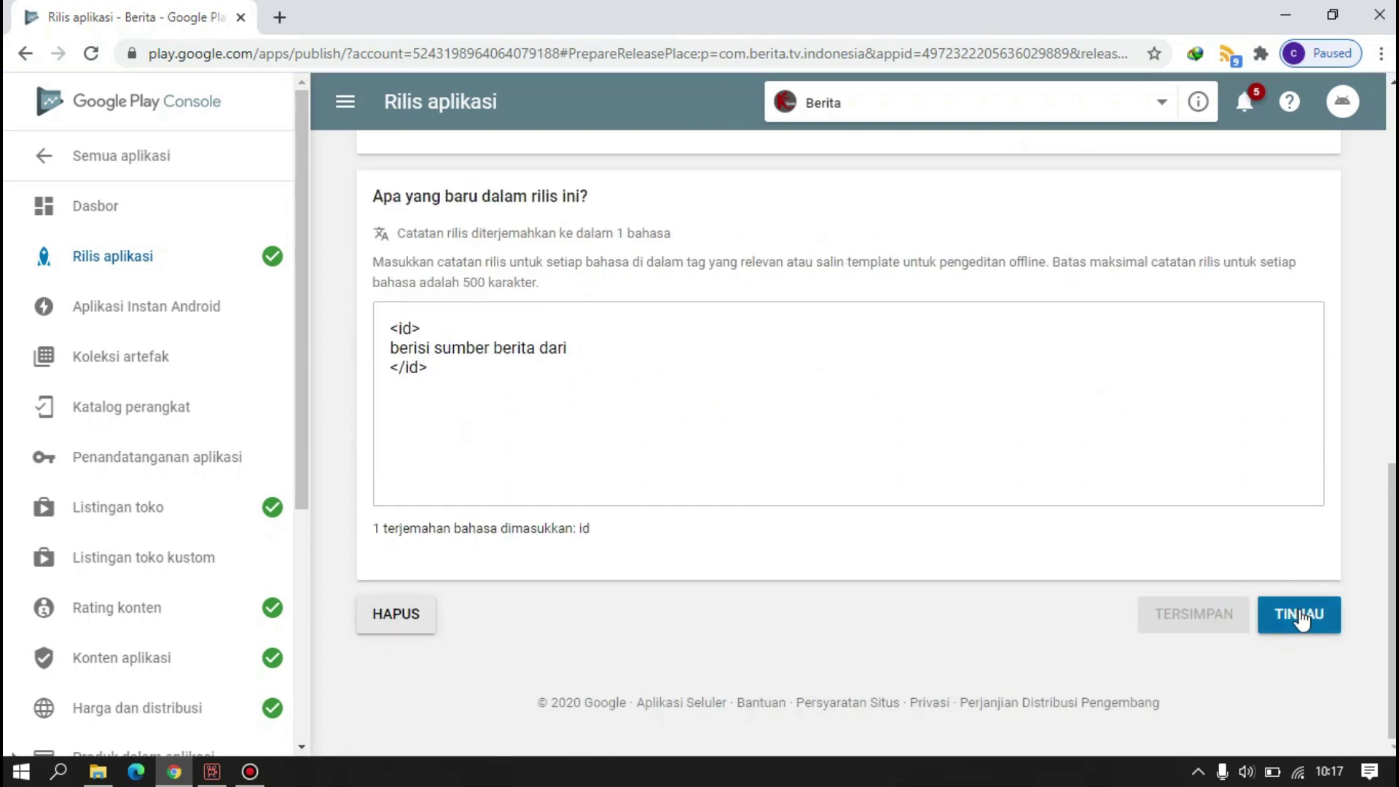
click(1308, 615)
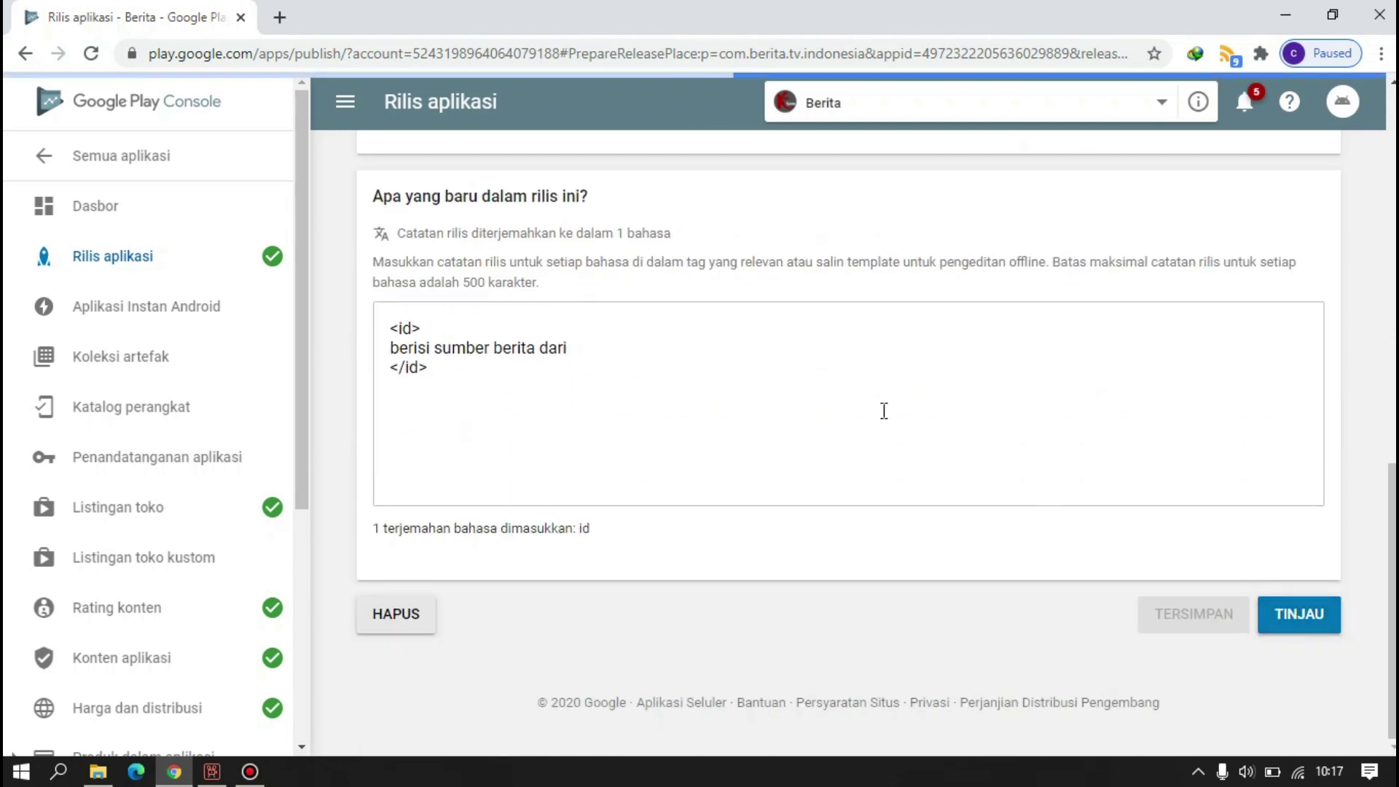
scroll(846, 396, down, 4)
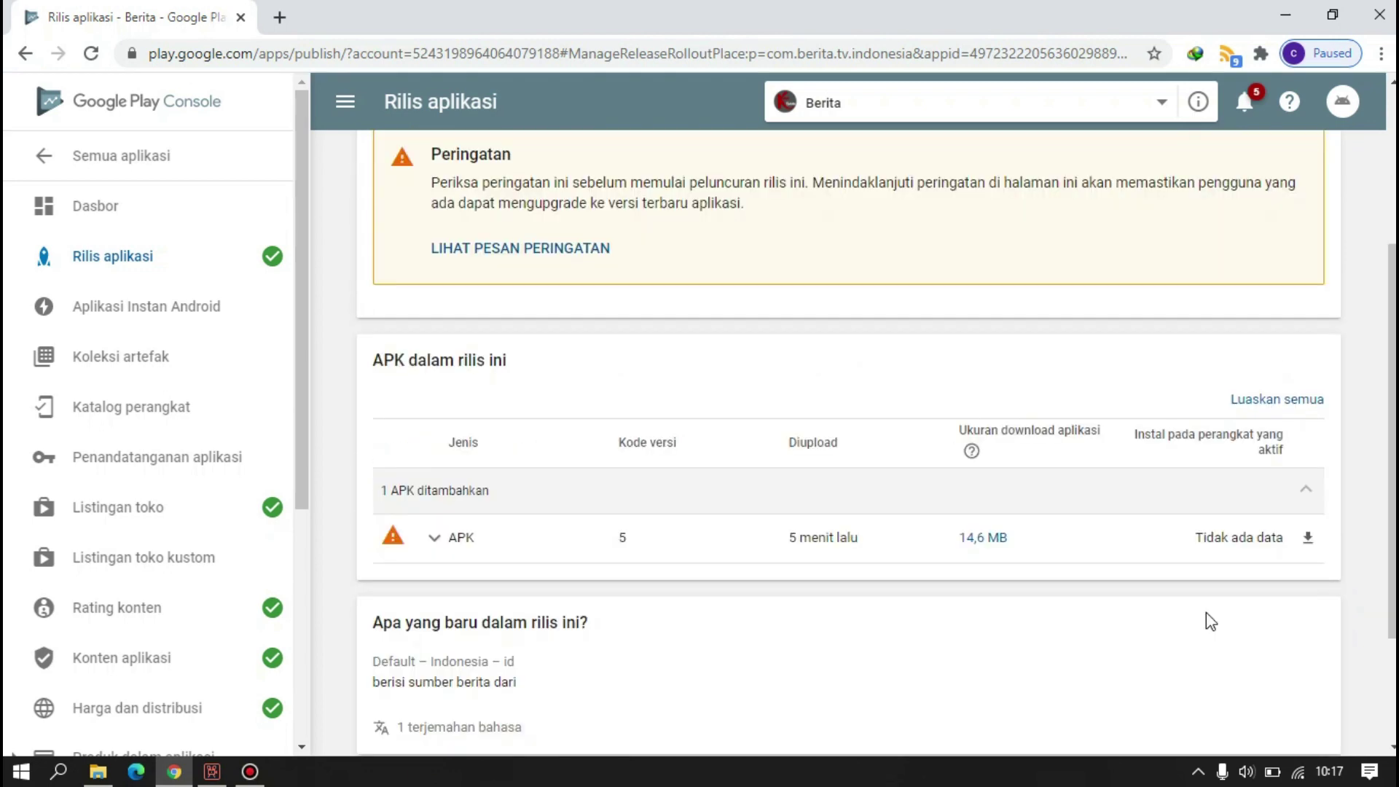